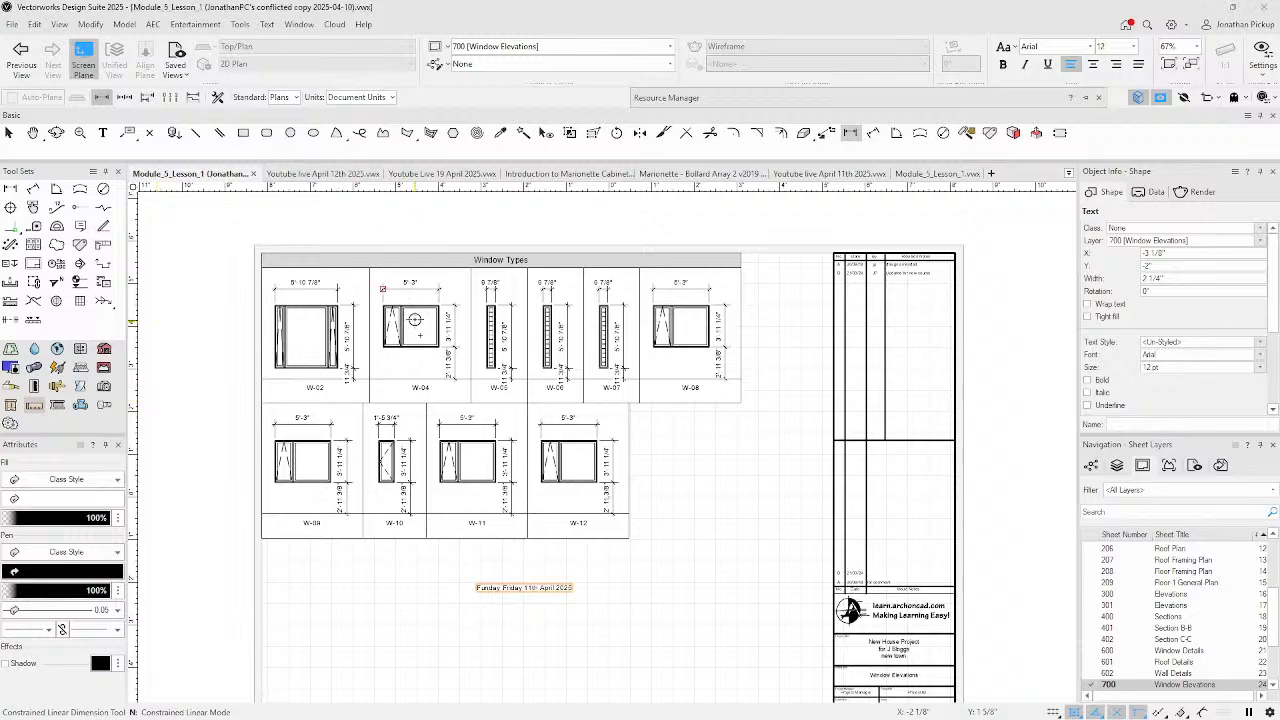
- Delete the "Funday Friday 11th April 2025" text below the Window Types legend
key("x")
key("x")
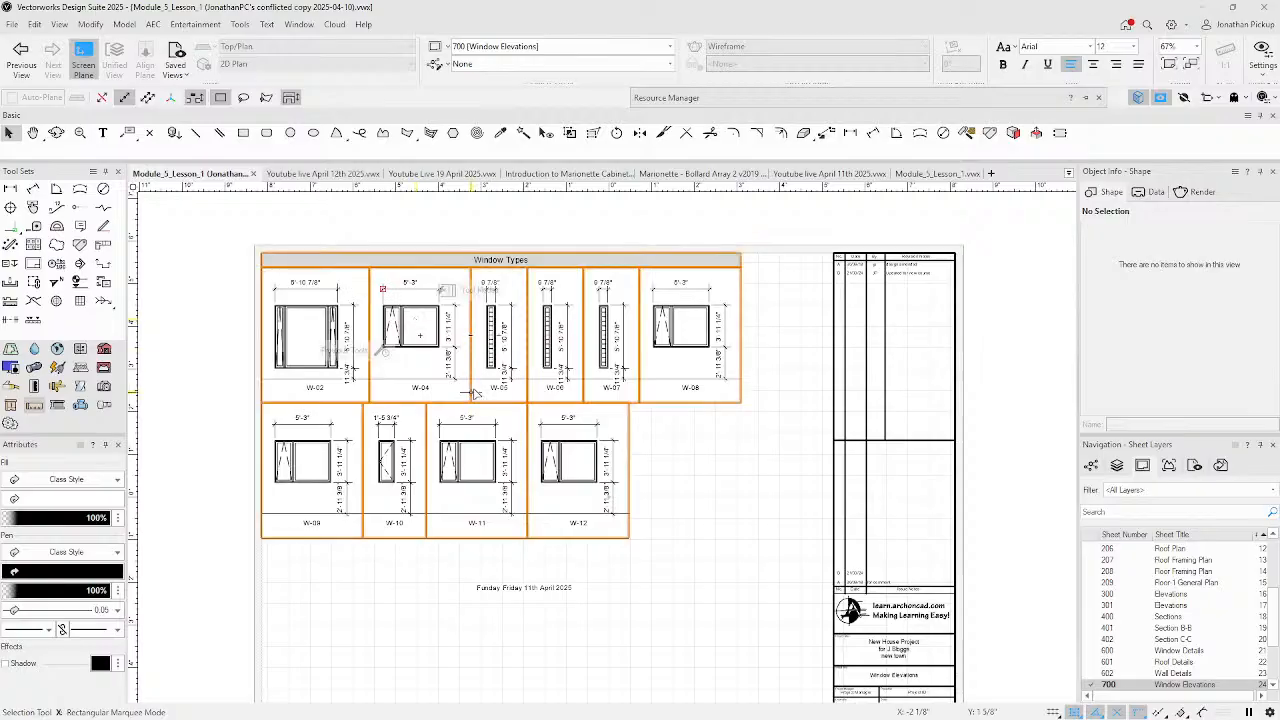
left_click(530, 588)
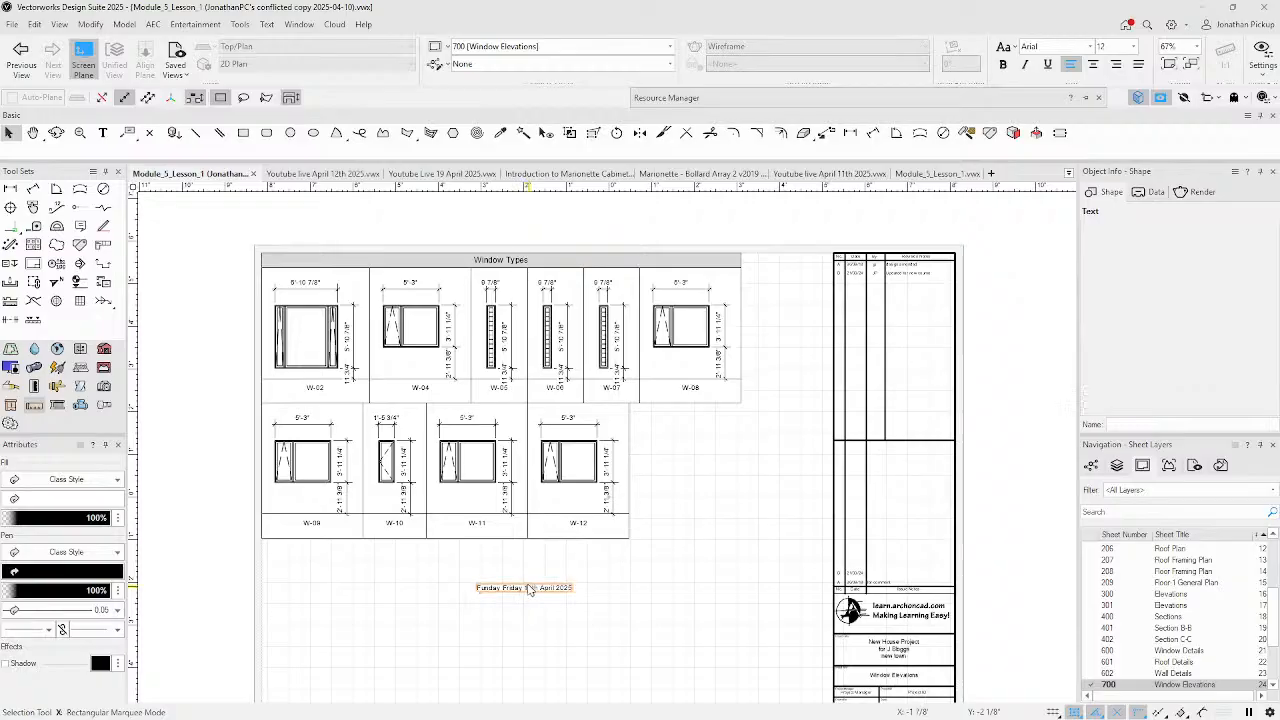
key("Delete")
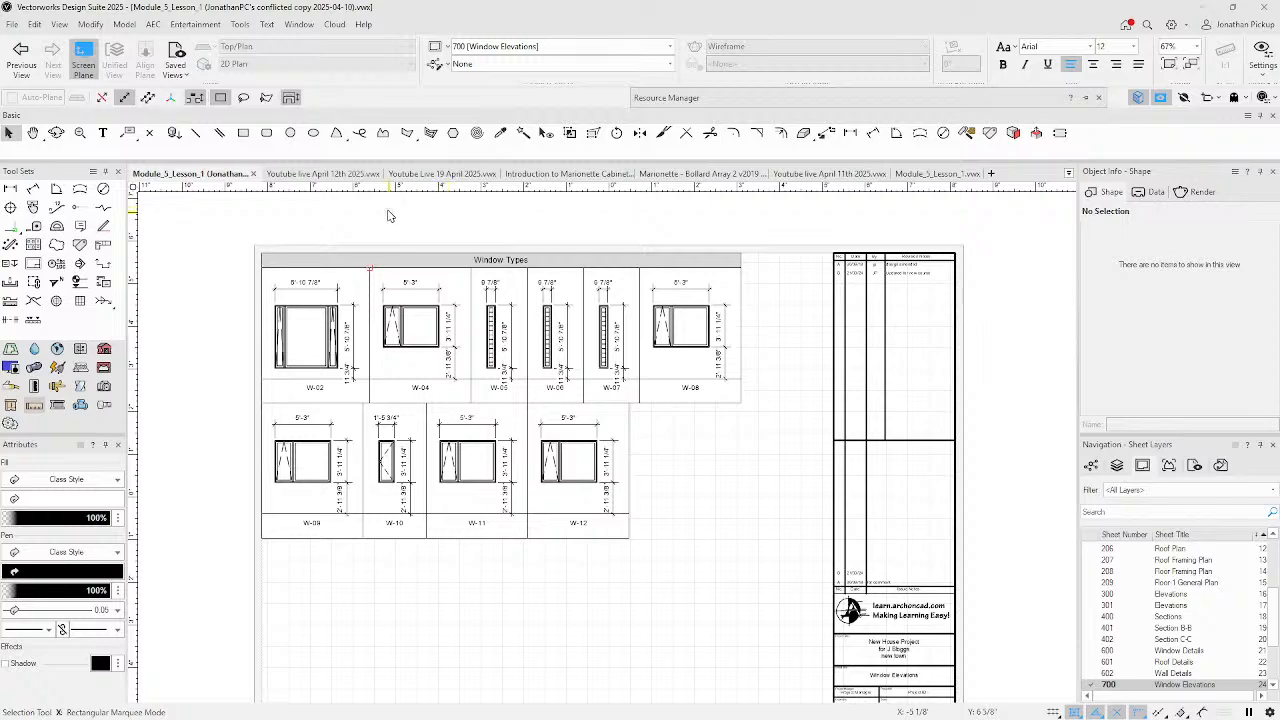
key("super")
key("super")
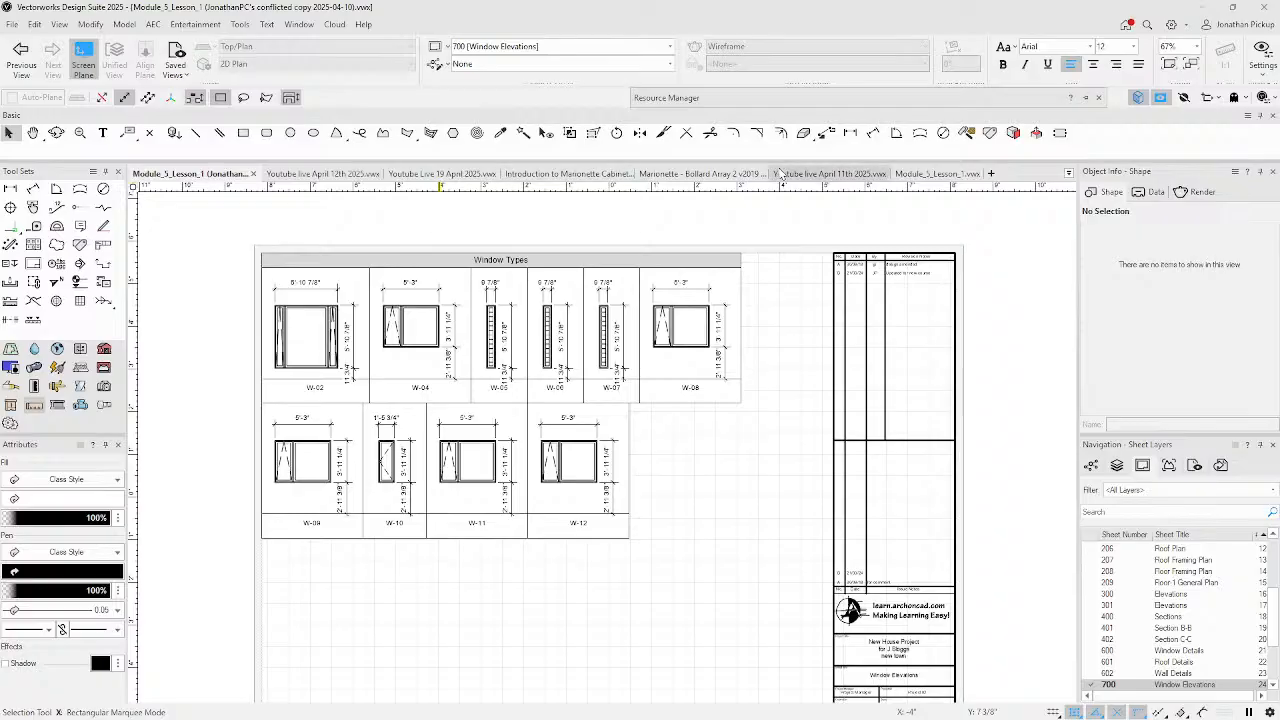
- Switch to the Marionette - Bollard Array 2 drawing and run its network from the middle green 2D geometry node
left_click(702, 176)
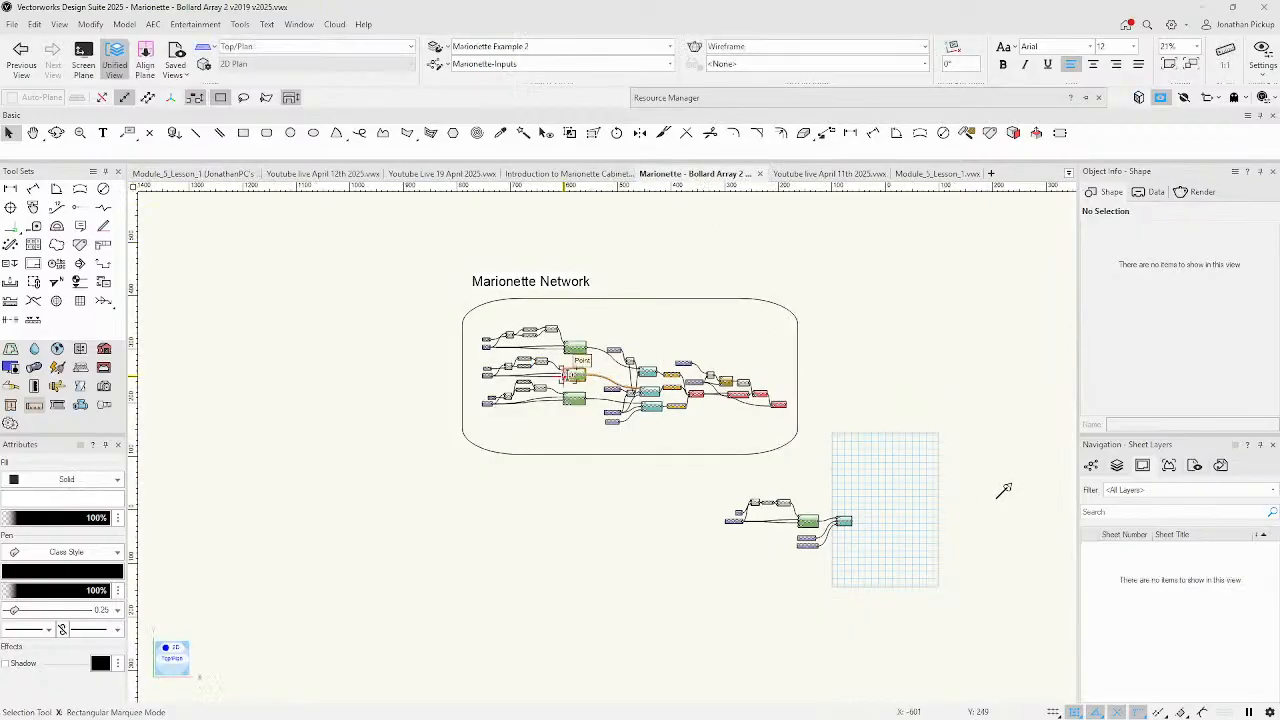
left_click(575, 375)
left_click(1176, 291)
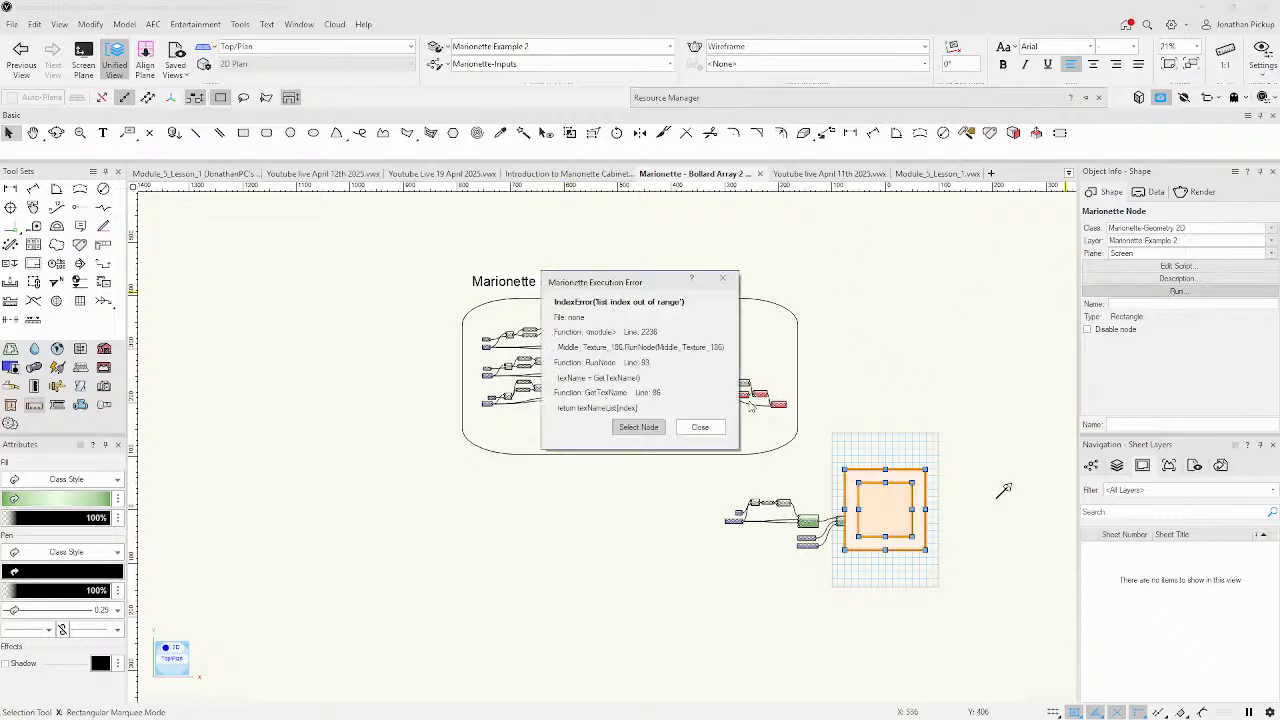
left_click(703, 429)
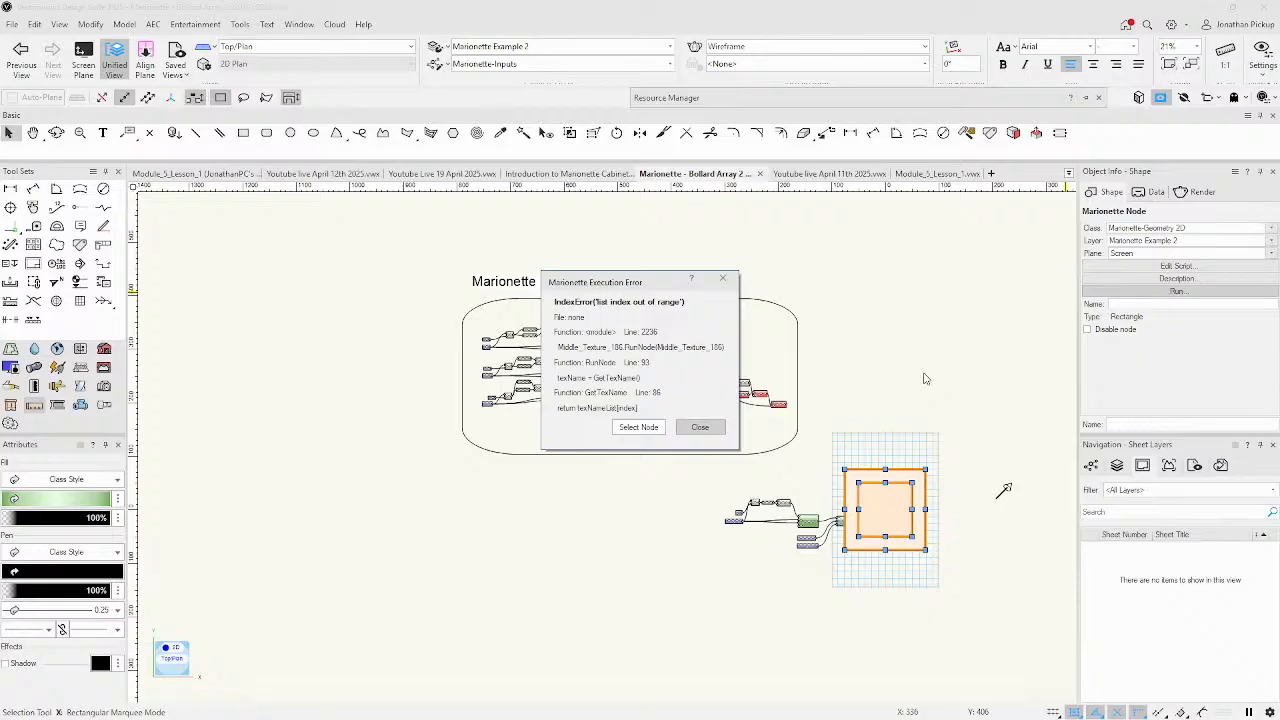
left_click(700, 428)
- Inspect the generated bollard in 3D, then return to the Top/Plan view and clear the selection
mouse_move(935, 418)
middle_mouse_down("ctrl")
mouse_move(823, 365)
mouse_move(738, 216)
mouse_move(744, 156)
mouse_move(836, 252)
mouse_move(705, 364)
mouse_move(741, 211)
mouse_move(820, 206)
mouse_move(943, 271)
mouse_move(920, 280)
middle_mouse_up("ctrl")
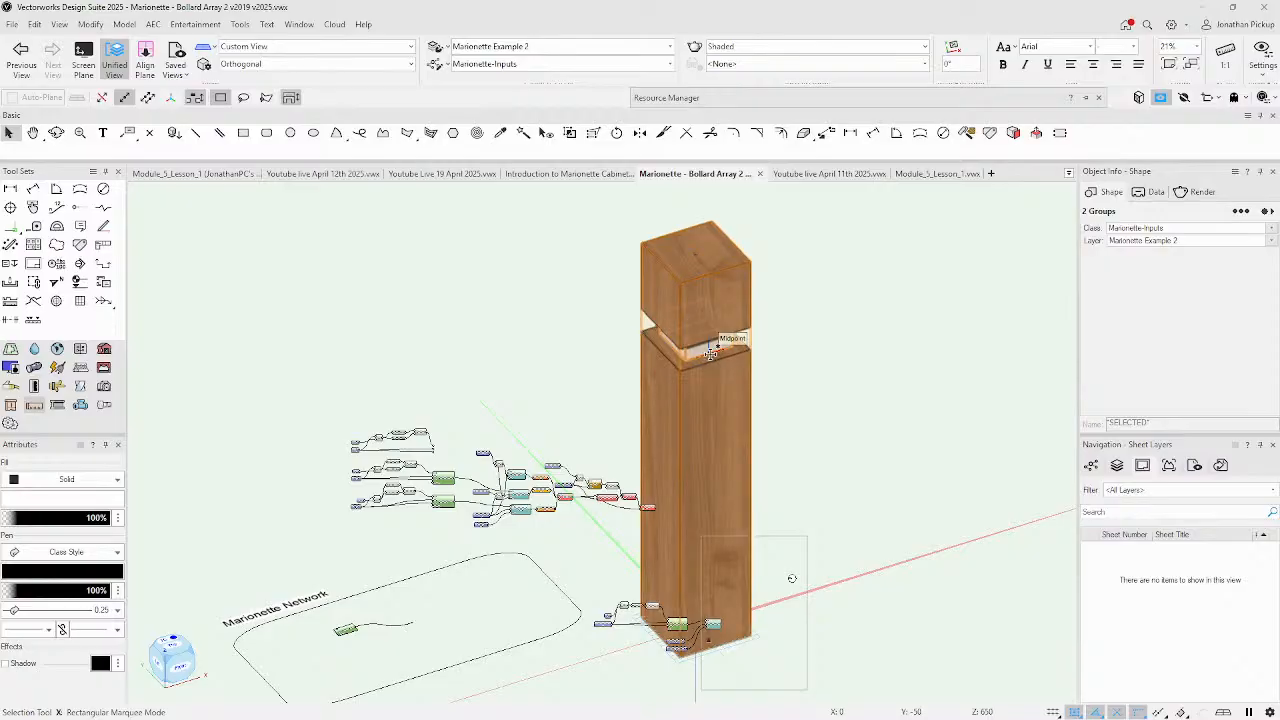
key("0")
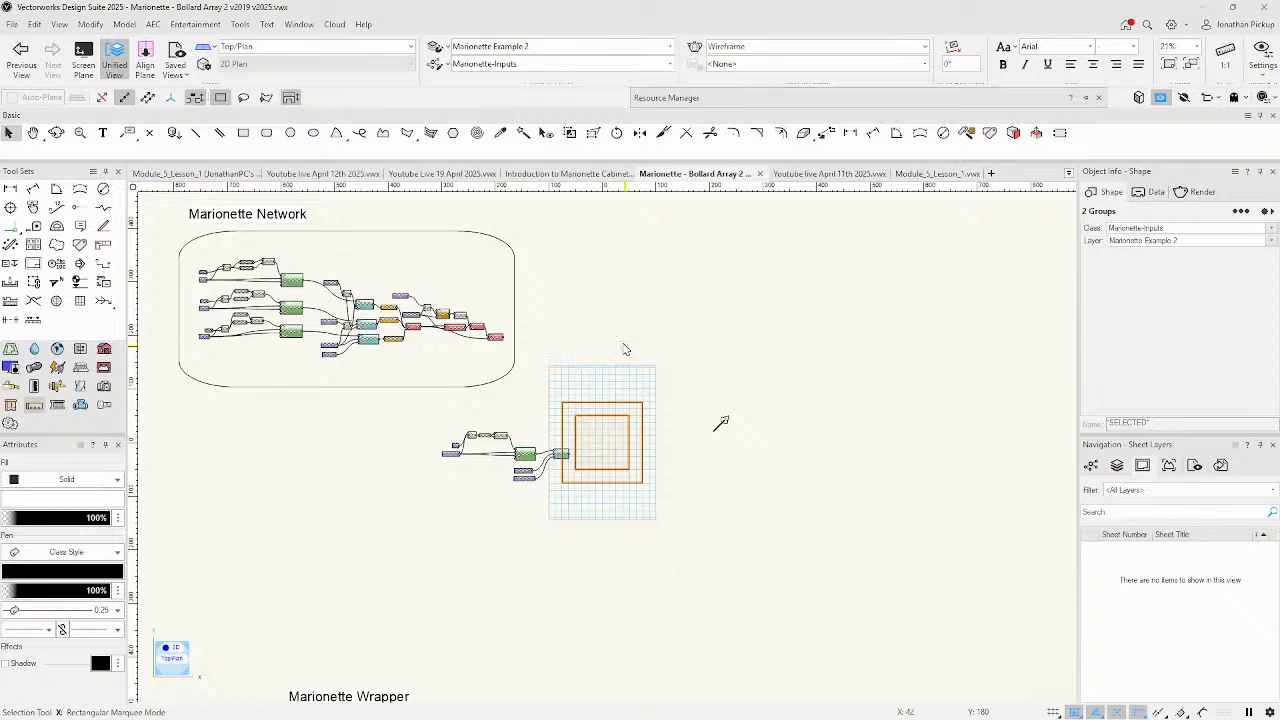
left_click(650, 292)
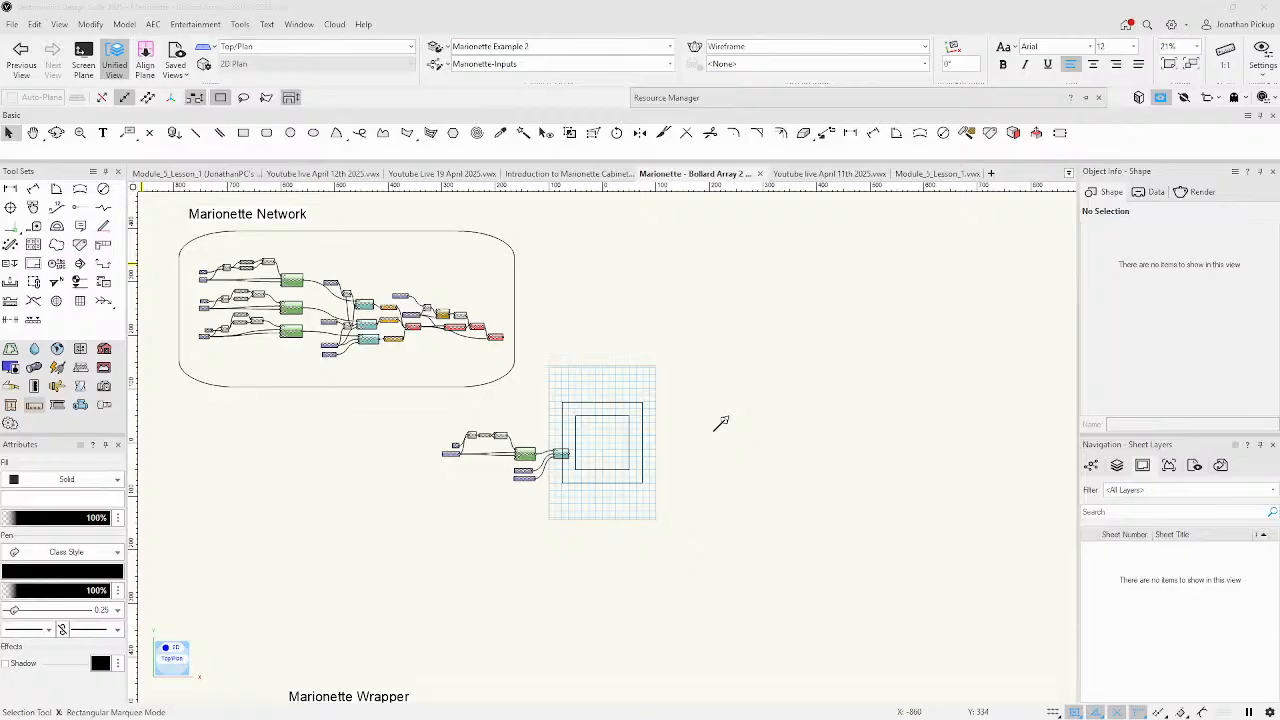
key("super+Tab")
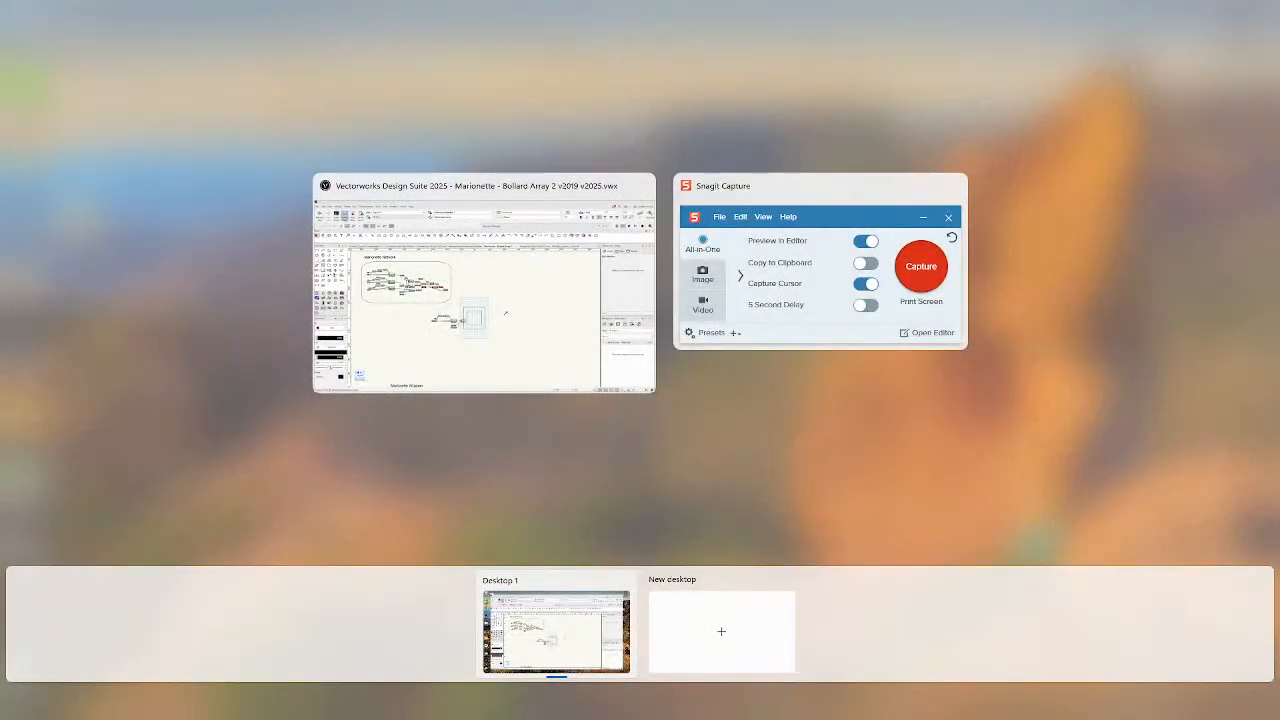
key("Escape")
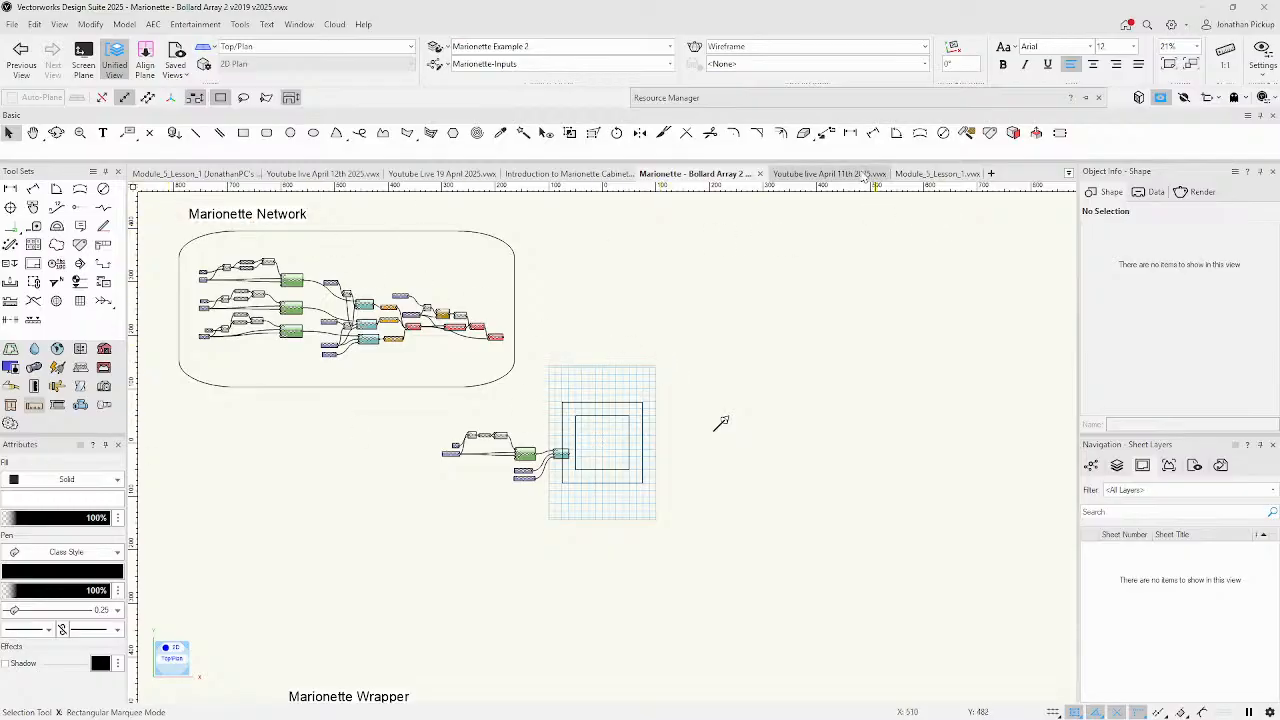
- Examine the window elevation viewports in Module_5_Lesson_1.vwx and look at the Youtube live April 11th 2025 drawing
left_click(922, 174)
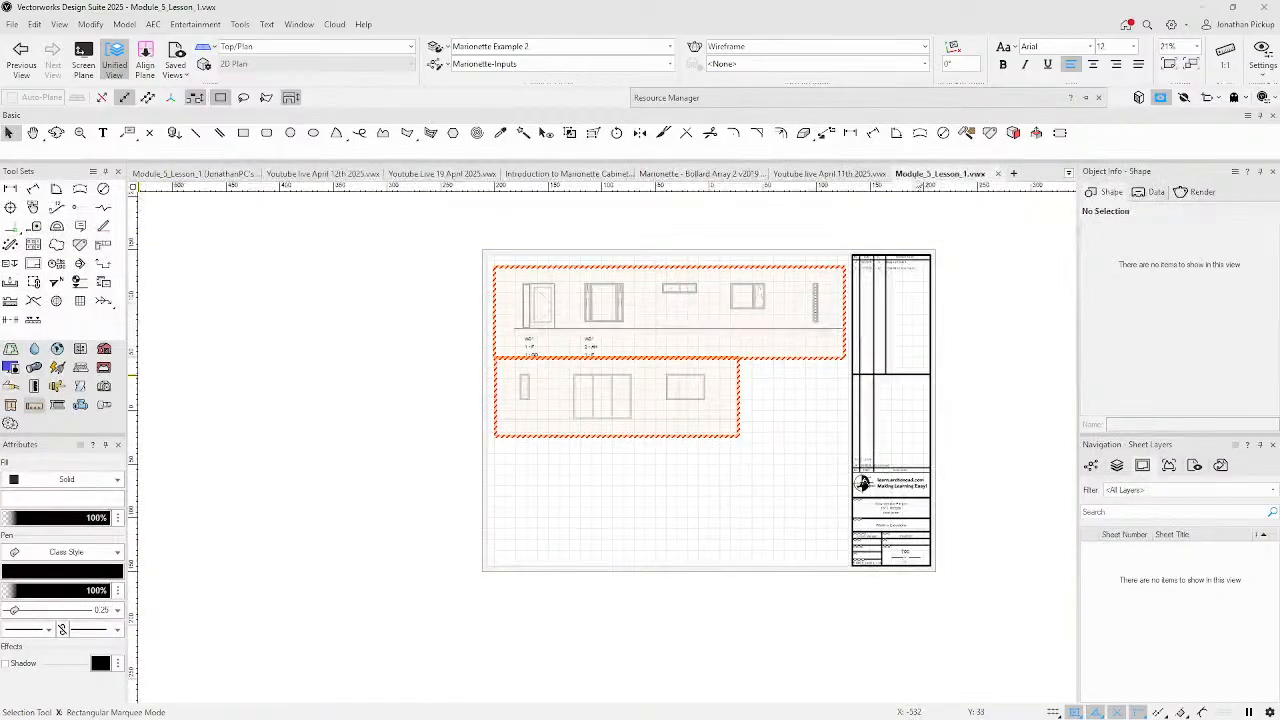
left_click(625, 290)
scroll(623, 282, "up", 6)
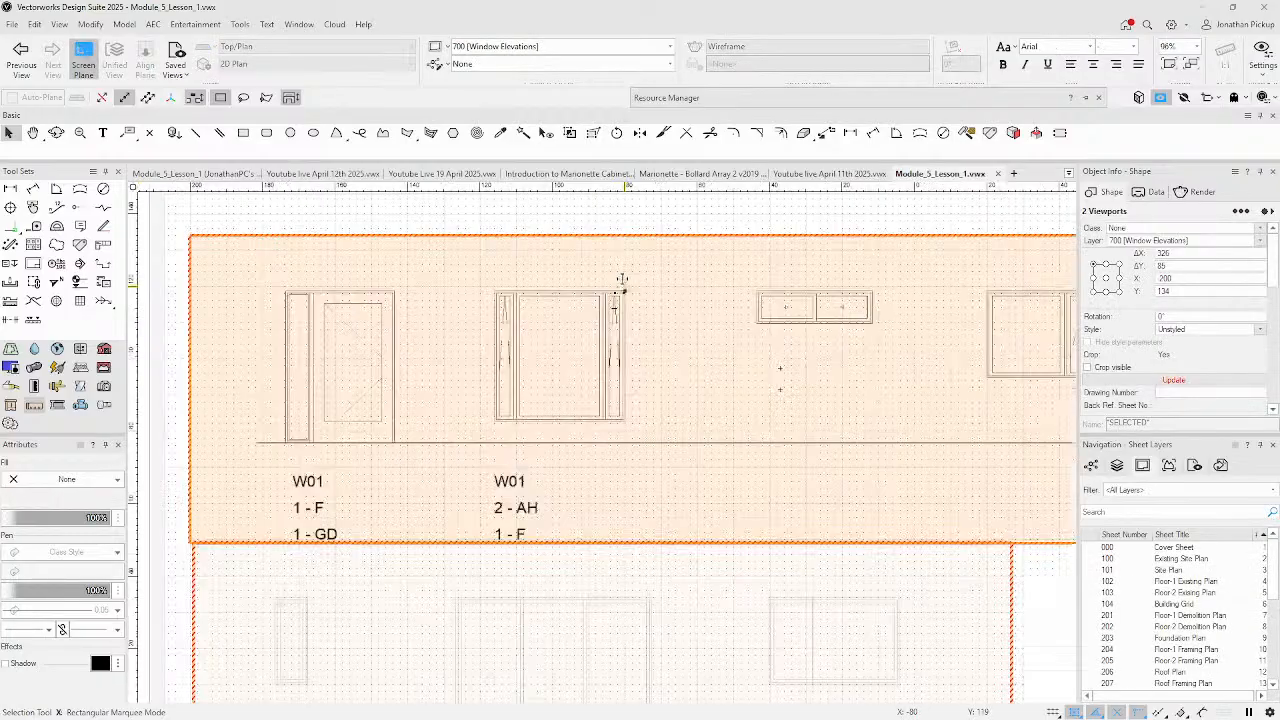
scroll(623, 280, "down", 2)
scroll(597, 316, "down", 3)
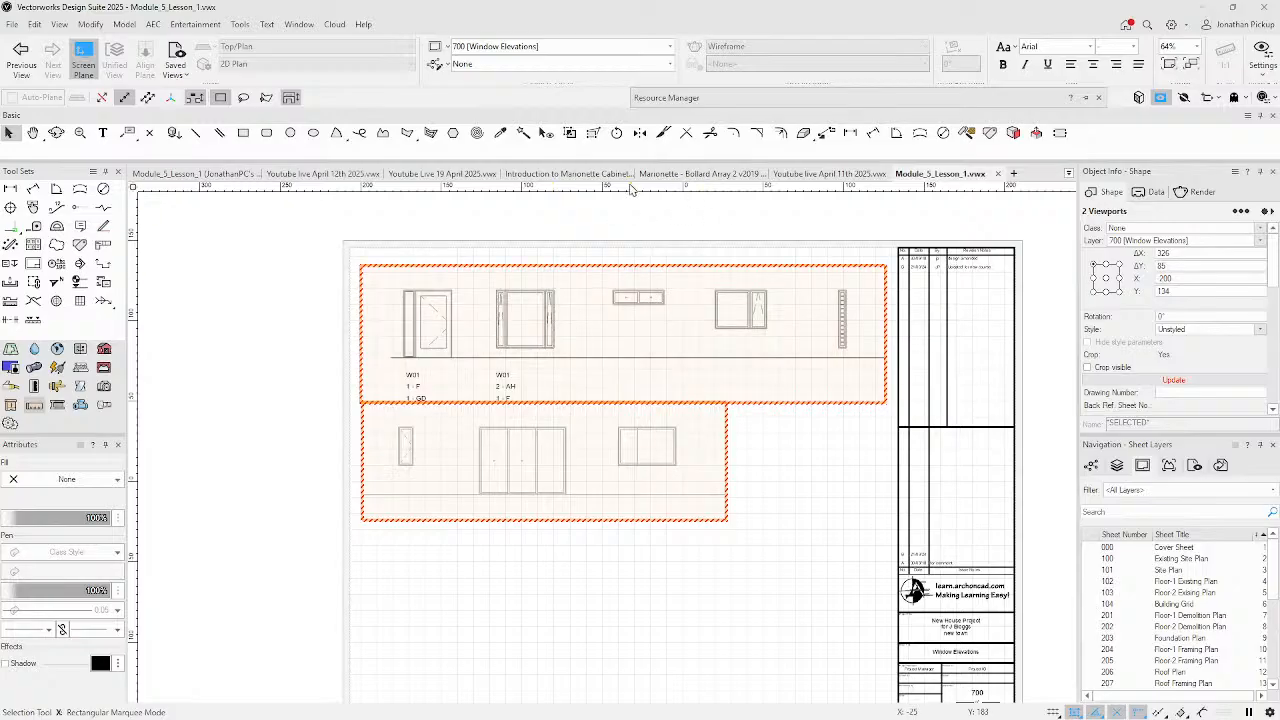
left_click(814, 177)
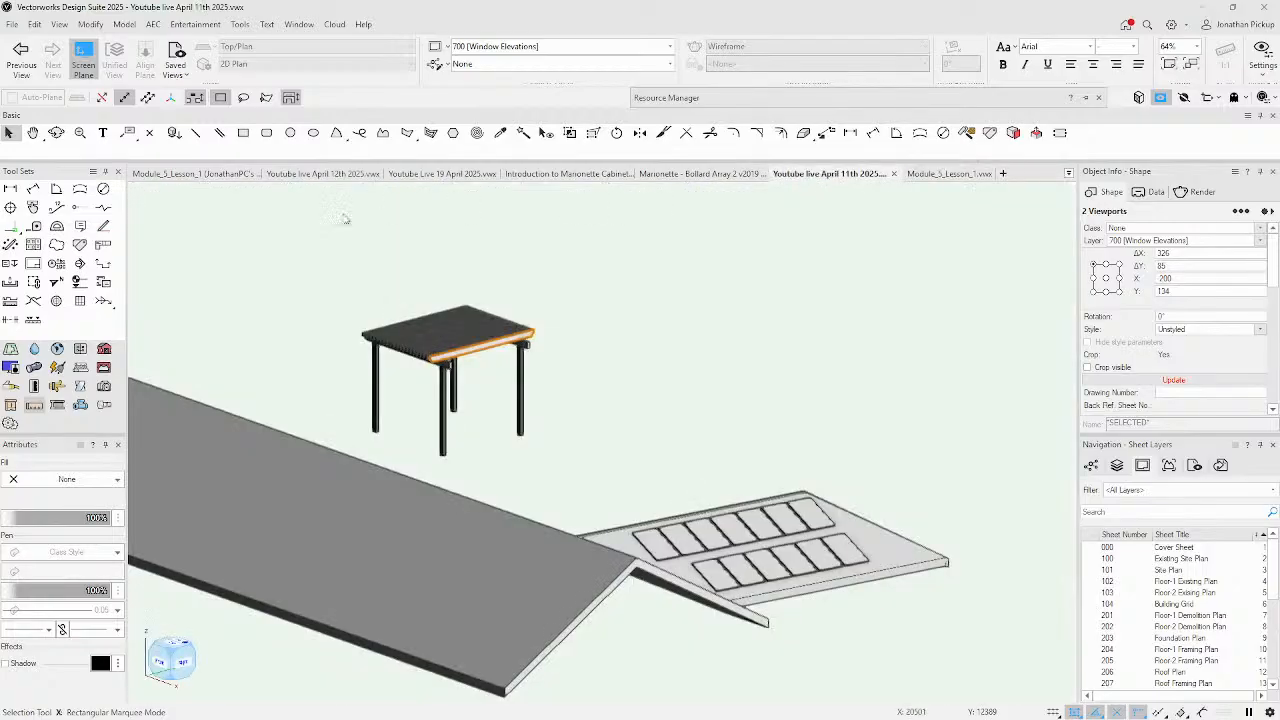
- Return to the conflicted copy of Module_5_Lesson_1 and make 2-Floor the active design layer
left_click(183, 177)
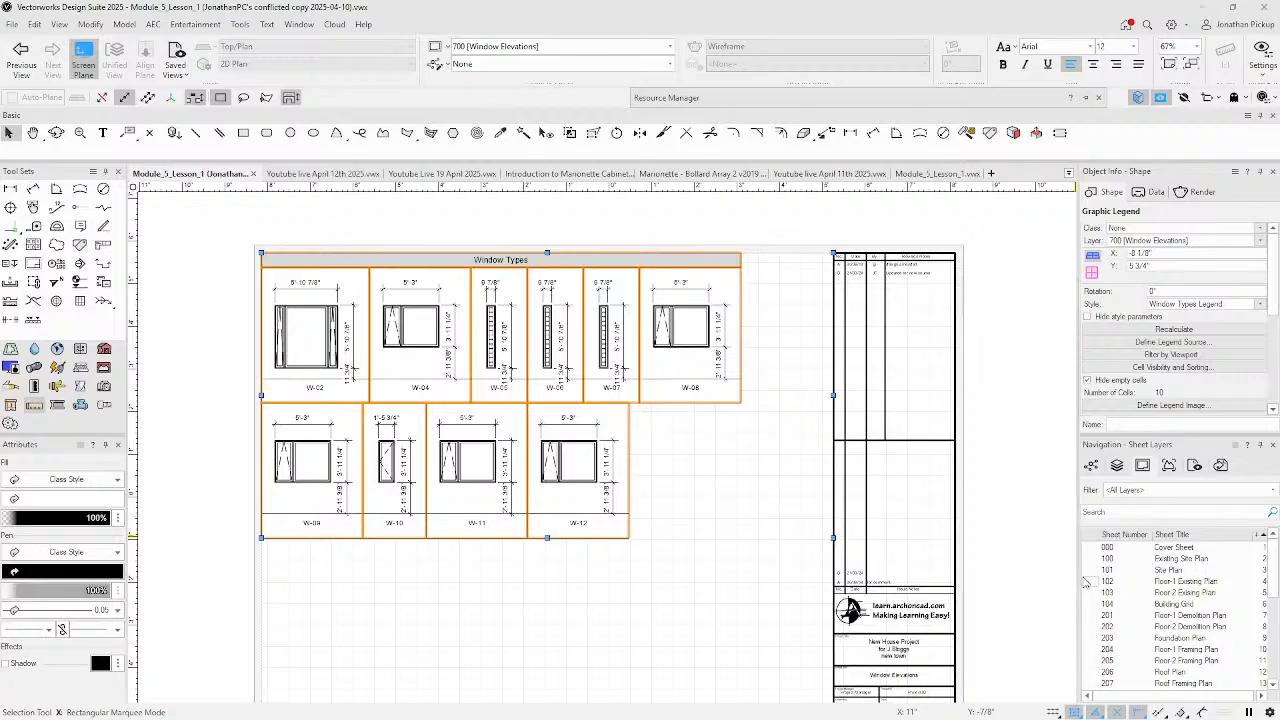
left_click(1117, 465)
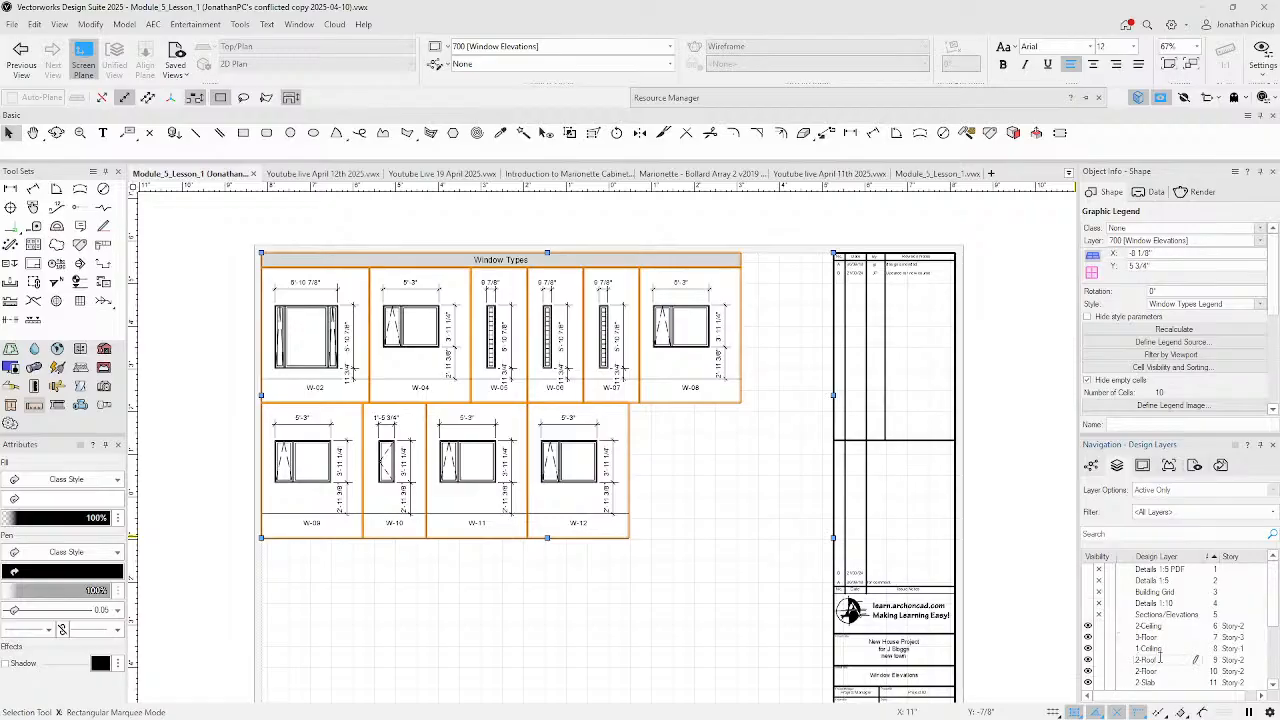
left_click(1103, 672)
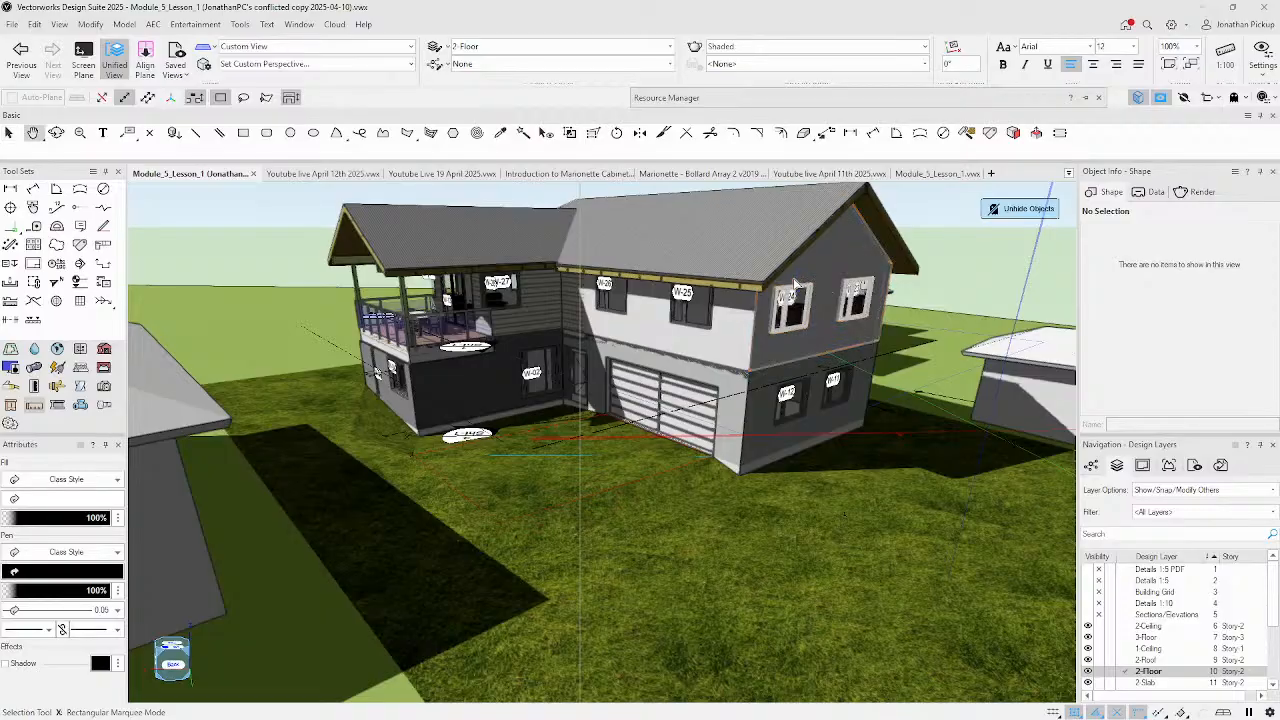
- Select window W-24 on the upper floor of the gable wall
middle_click_drag(799, 283, 773, 330)
scroll(778, 327, "up", 1)
scroll(781, 330, "up", 2)
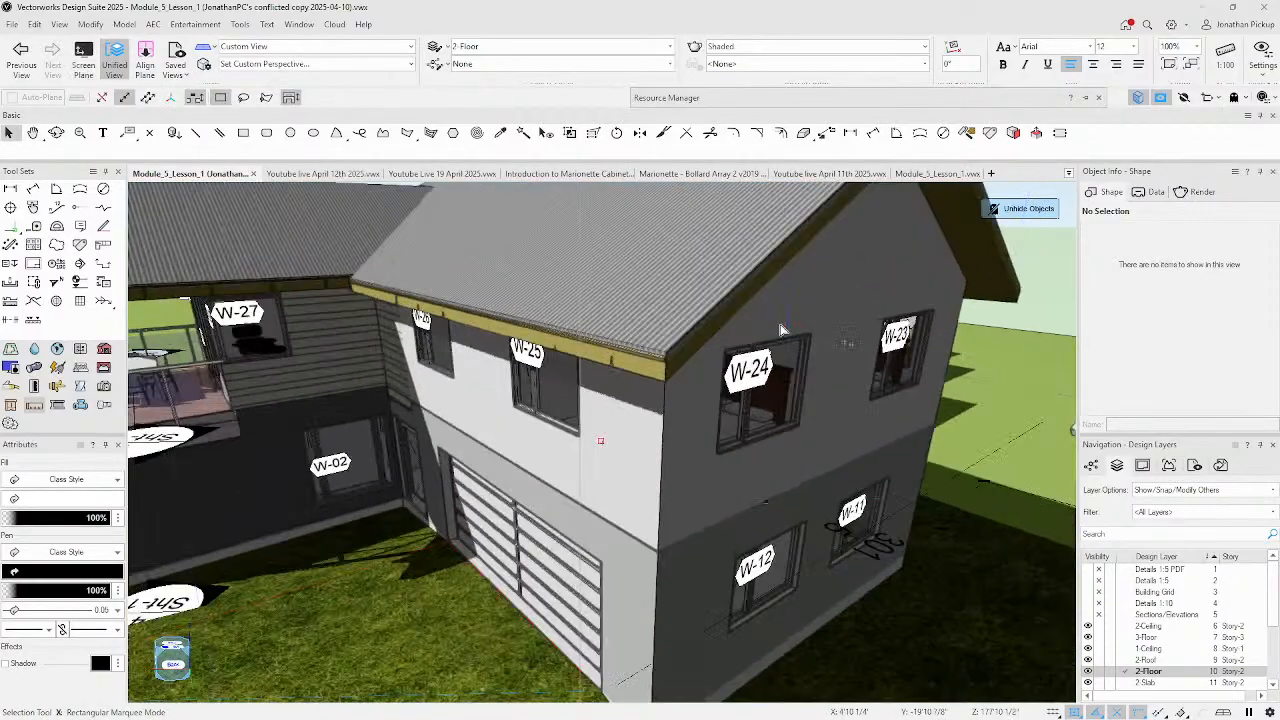
left_click(775, 397)
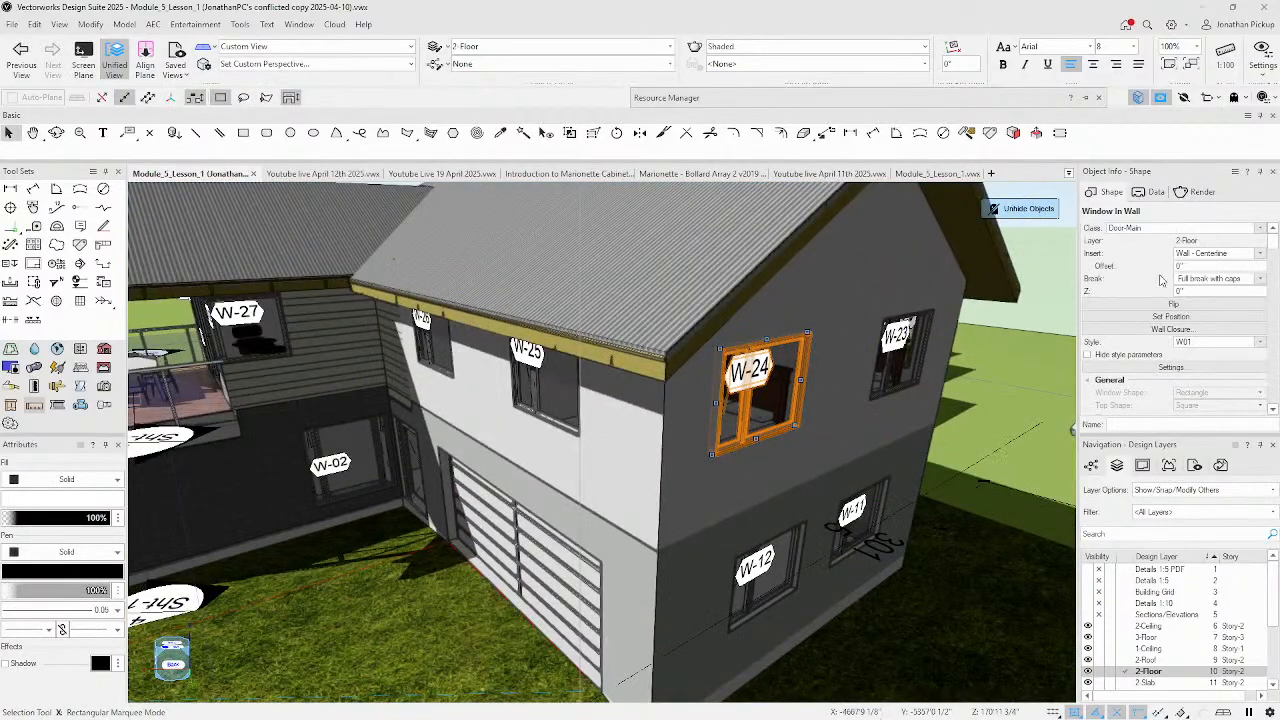
- Hide the style parameters of window W-24 and review the settings that remain editable per instance
scroll(1140, 325, "down", 2)
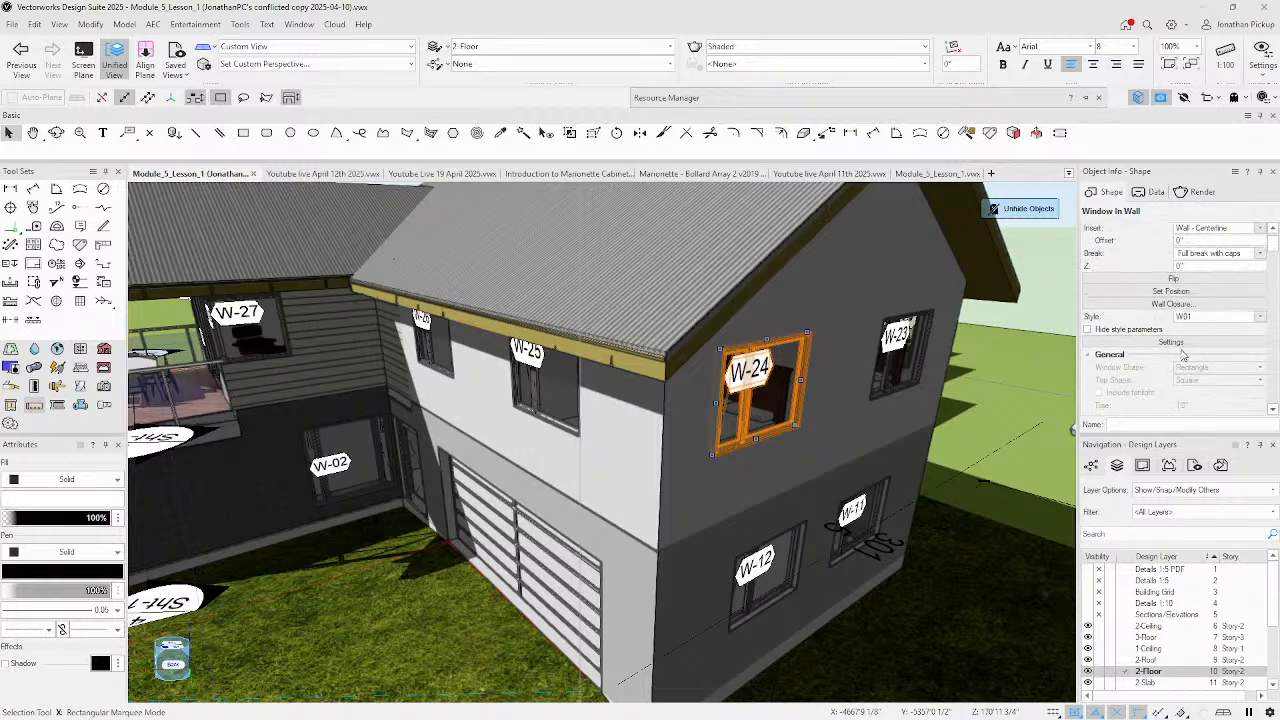
left_click(1113, 331)
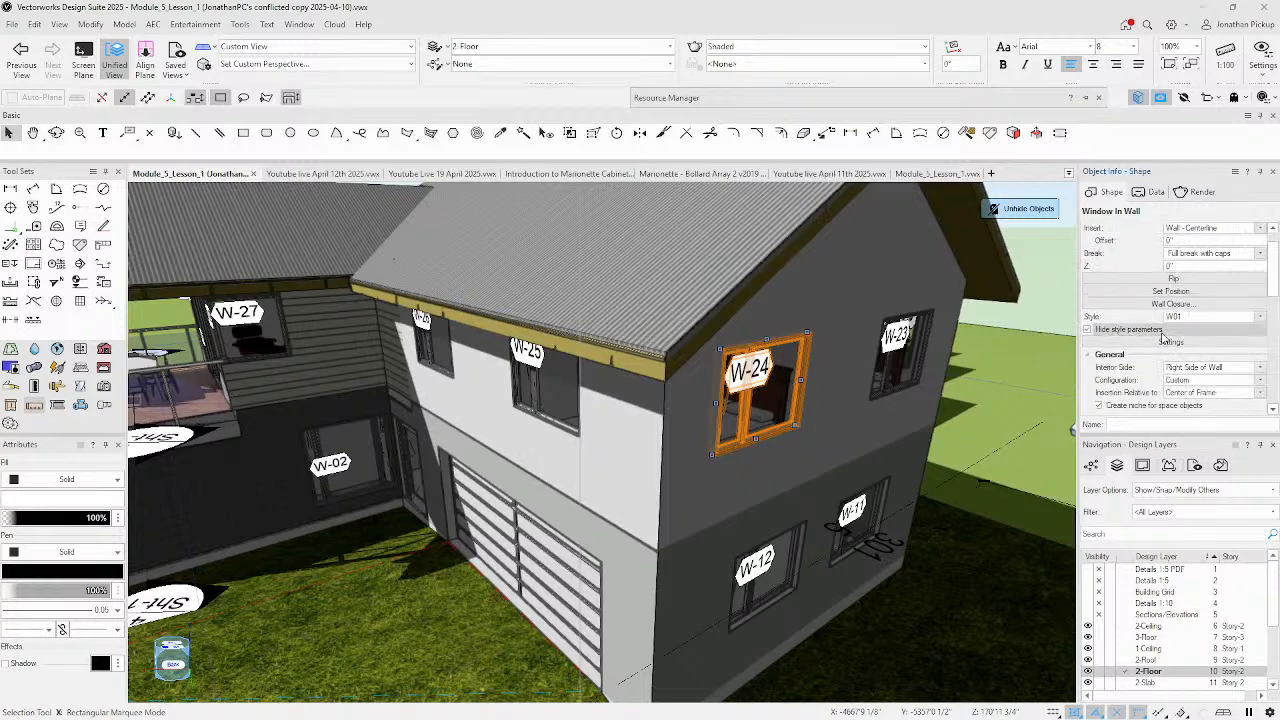
scroll(1162, 340, "down", 3)
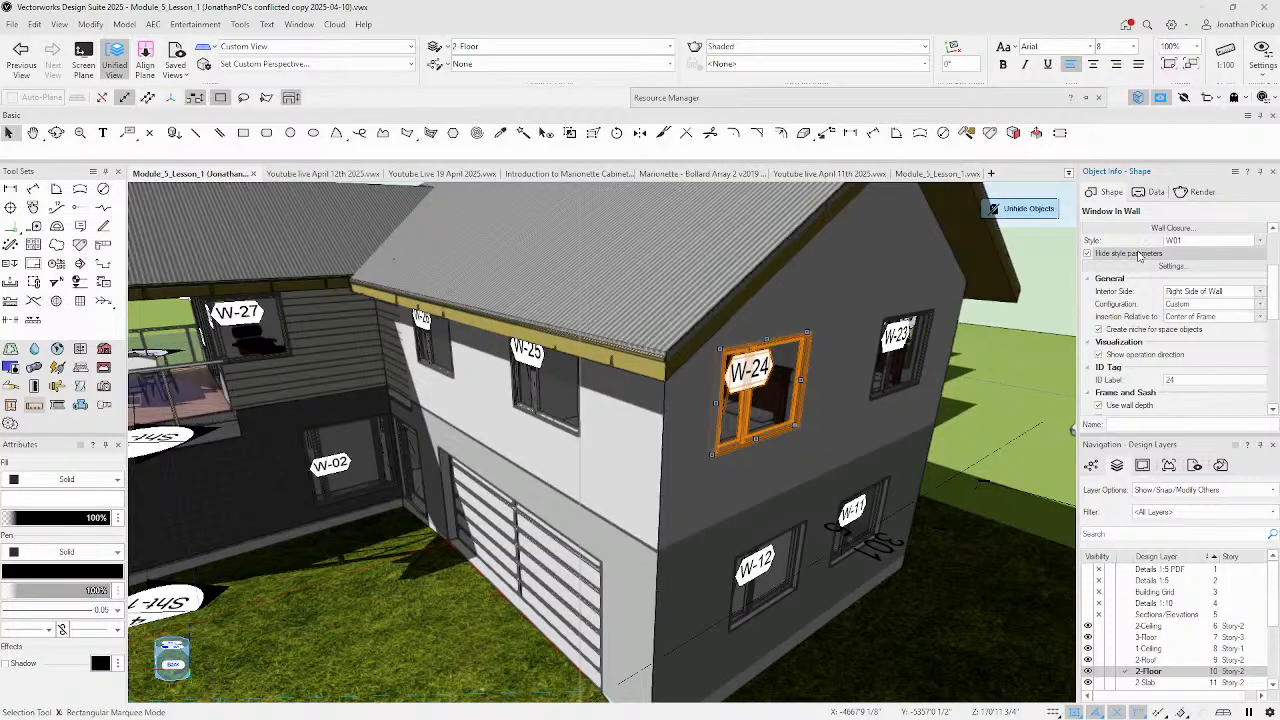
scroll(1140, 287, "down", 2)
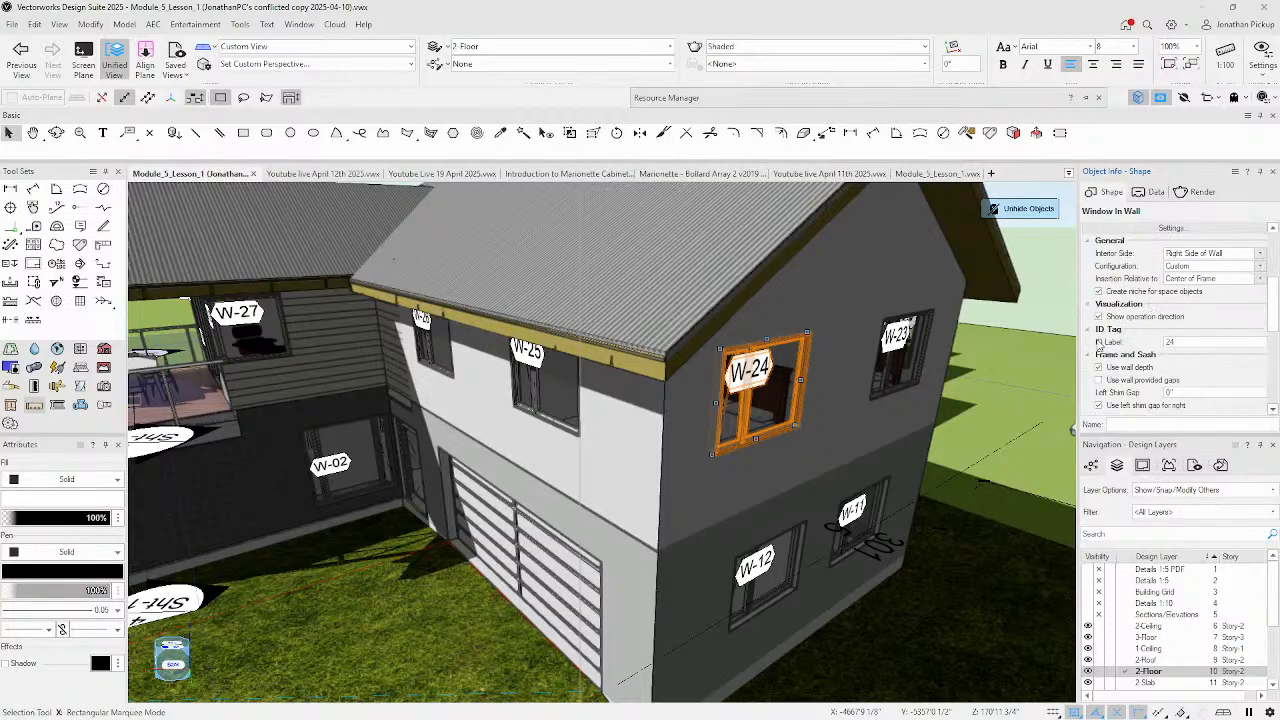
scroll(1177, 342, "down", 2)
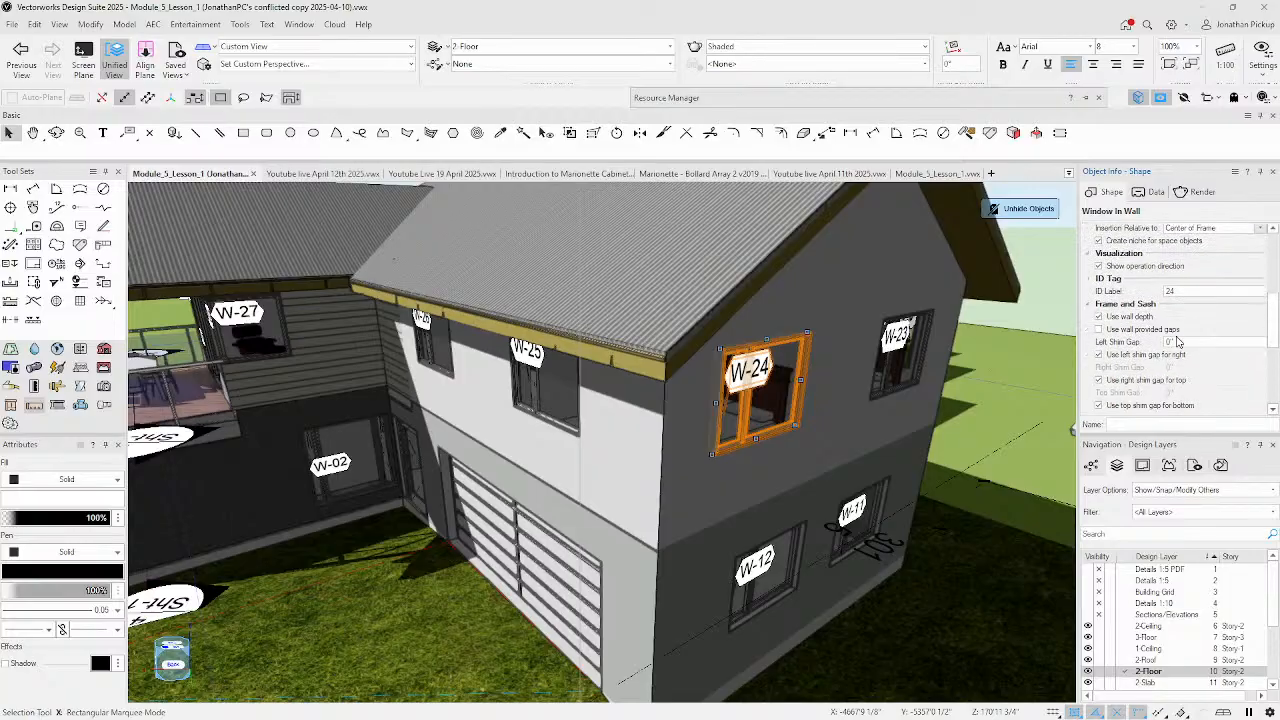
scroll(1177, 342, "up", 8)
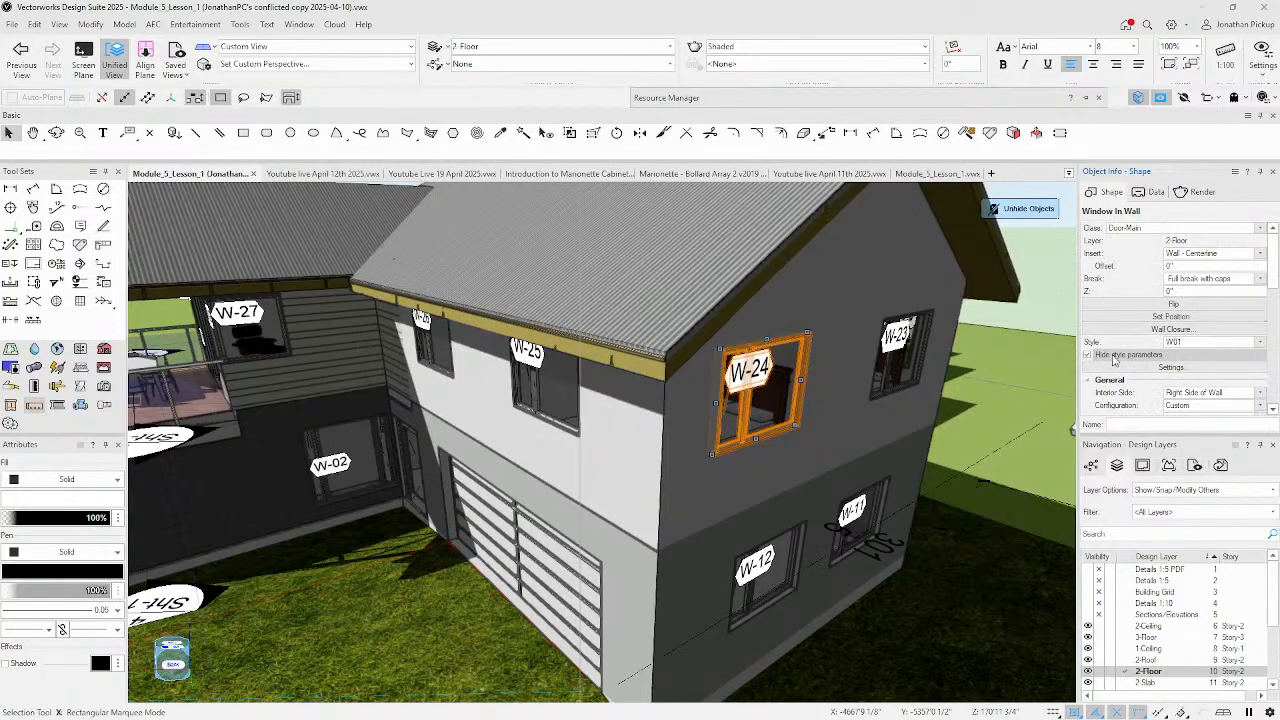
- Show the style parameters of window W-24 again and examine its general, ID tag, frame and sill settings
left_click(1114, 357)
scroll(1146, 338, "down", 5)
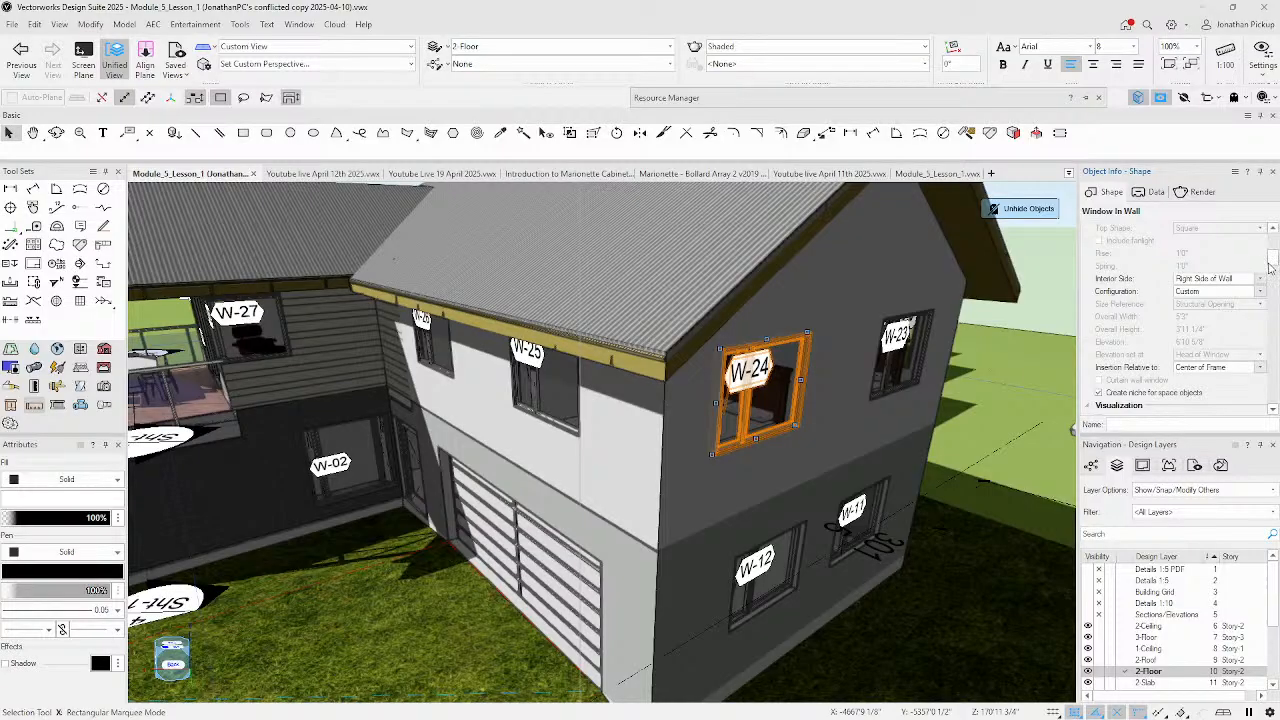
left_click_drag(1272, 262, 1273, 285)
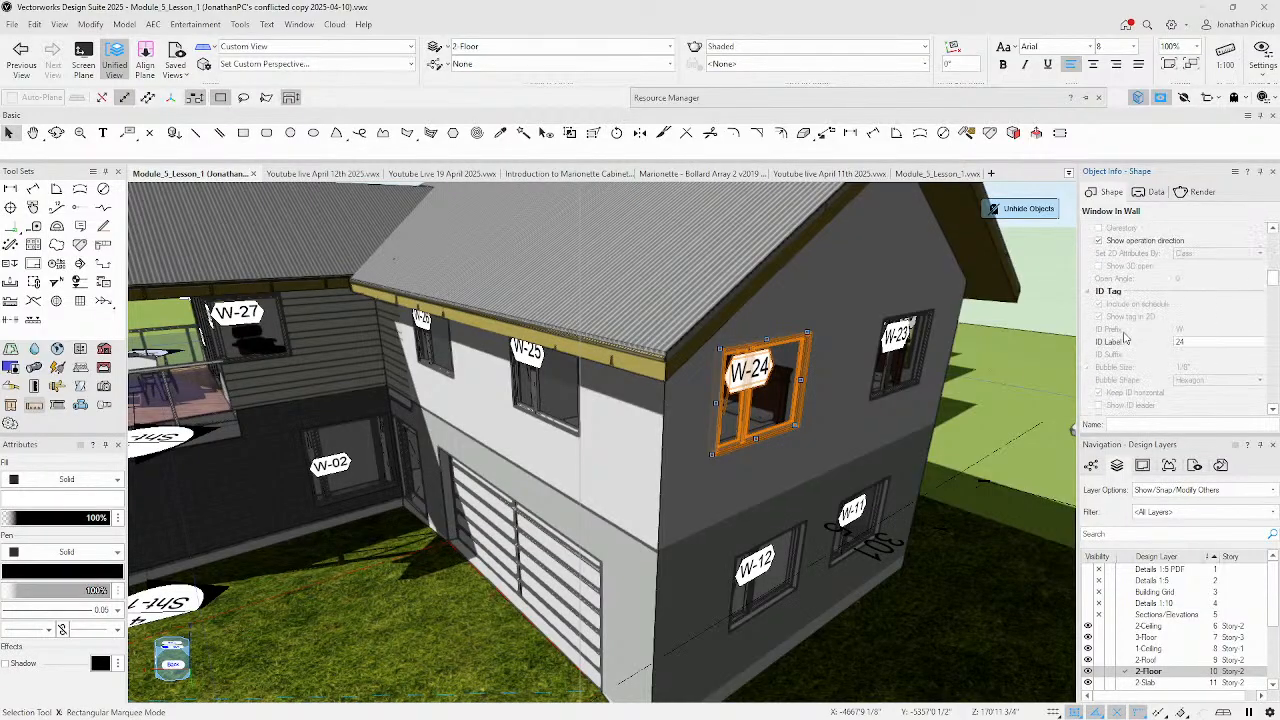
scroll(1124, 337, "up", 1)
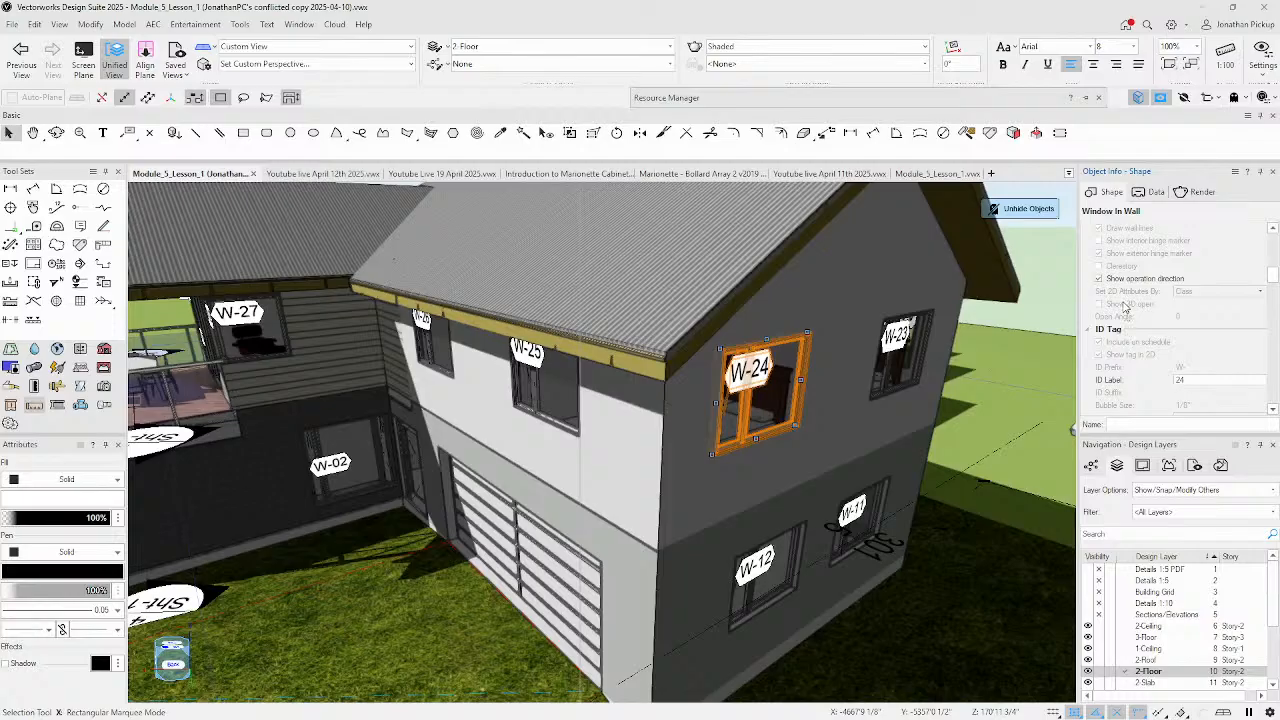
scroll(1125, 306, "down", 5)
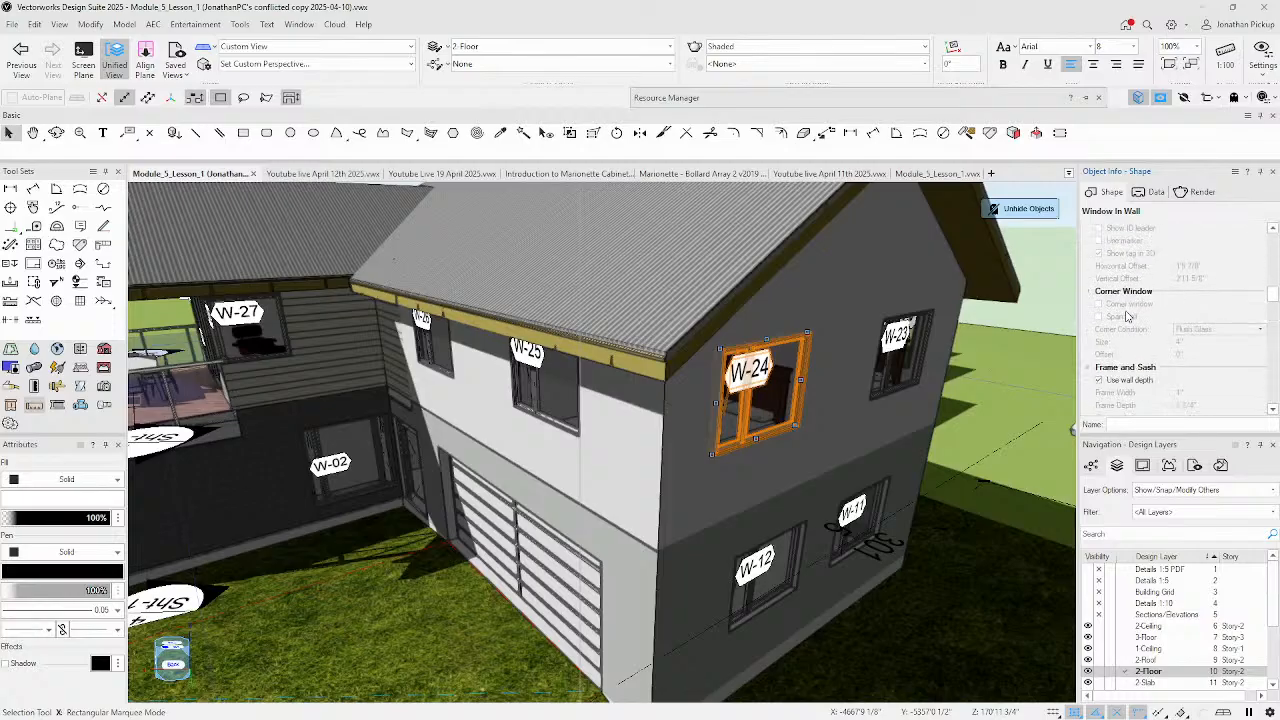
scroll(1126, 316, "down", 6)
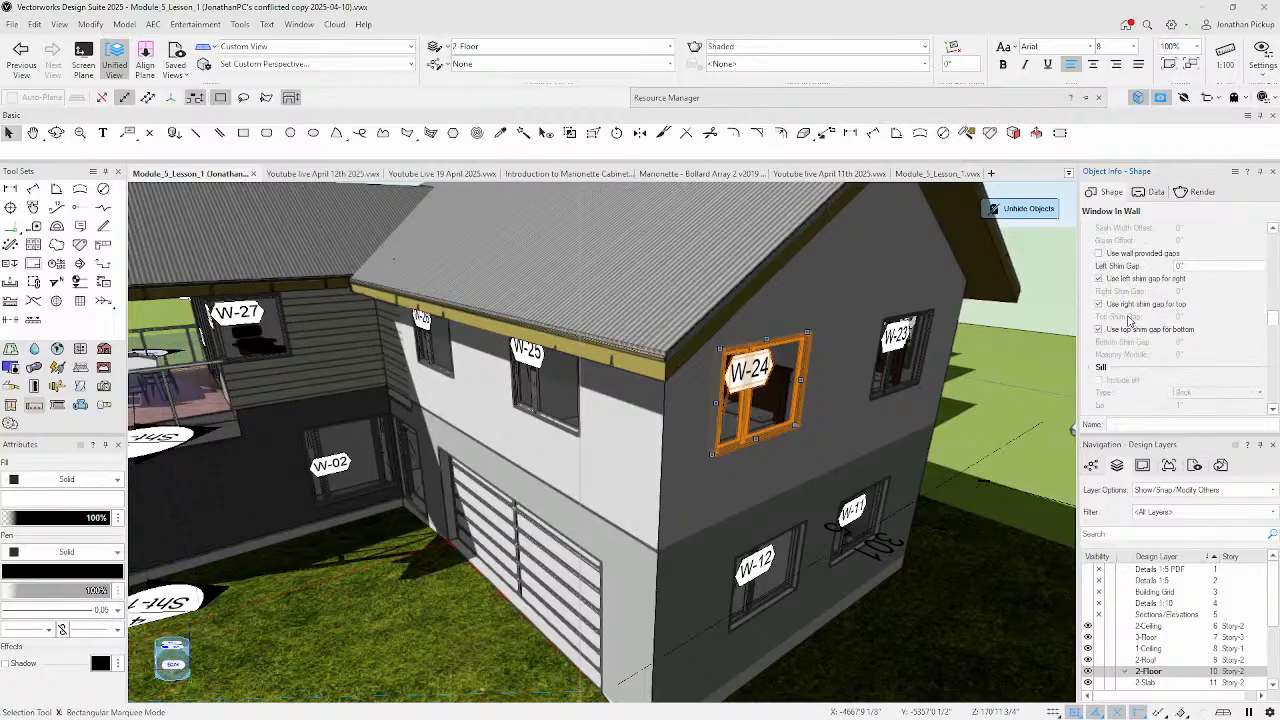
scroll(1128, 318, "down", 1)
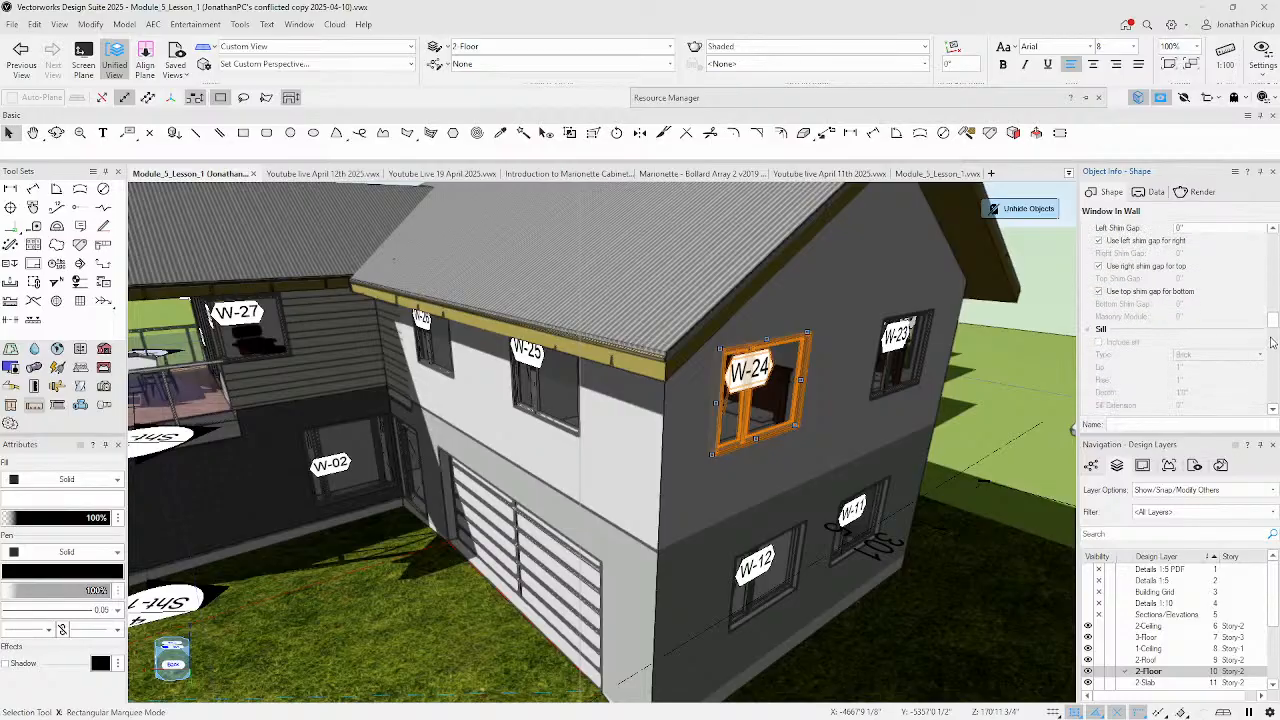
left_click_drag(1272, 325, 1271, 248)
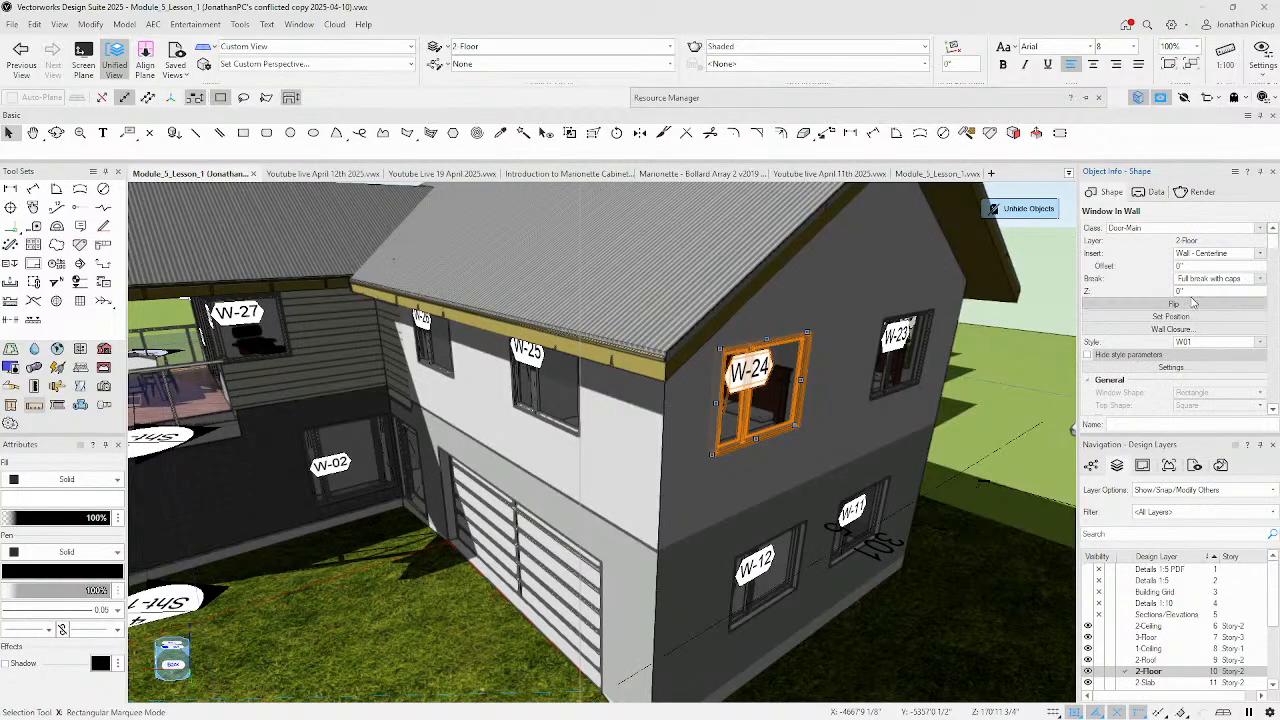
- Edit window style W01 so that the ID tag's Include on schedule option is controlled per instance
left_click(1191, 346)
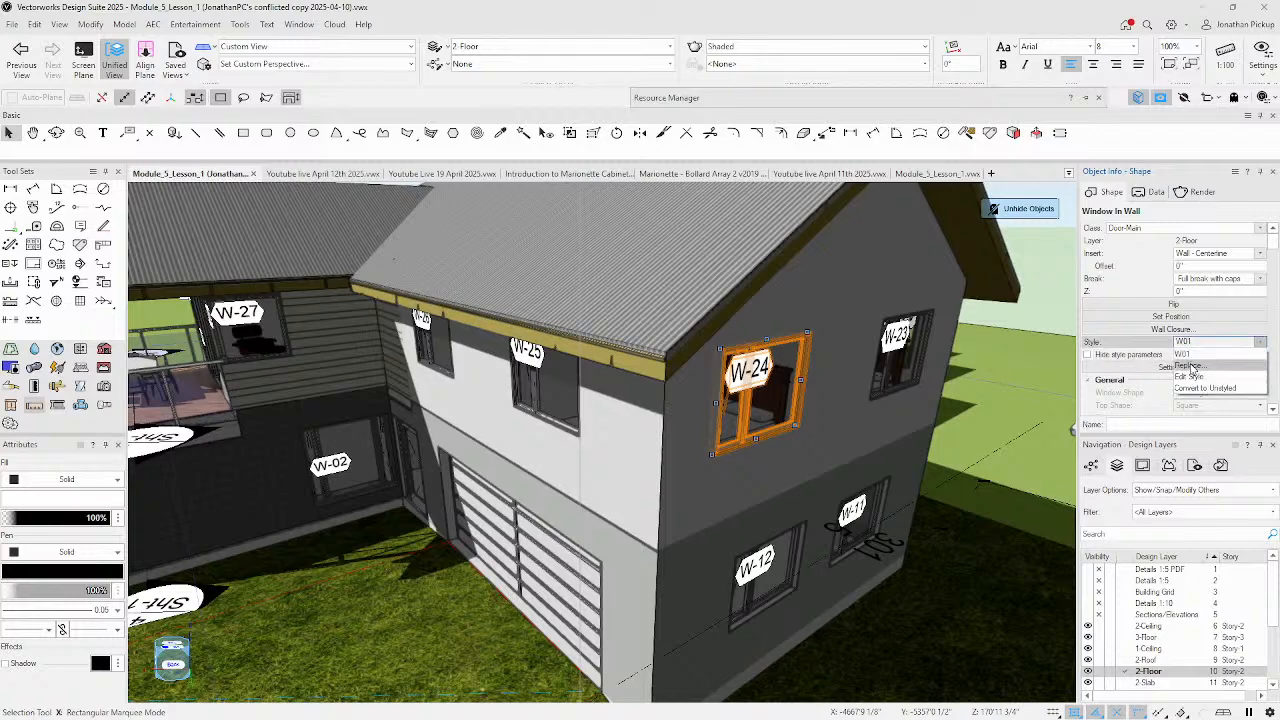
left_click(1189, 377)
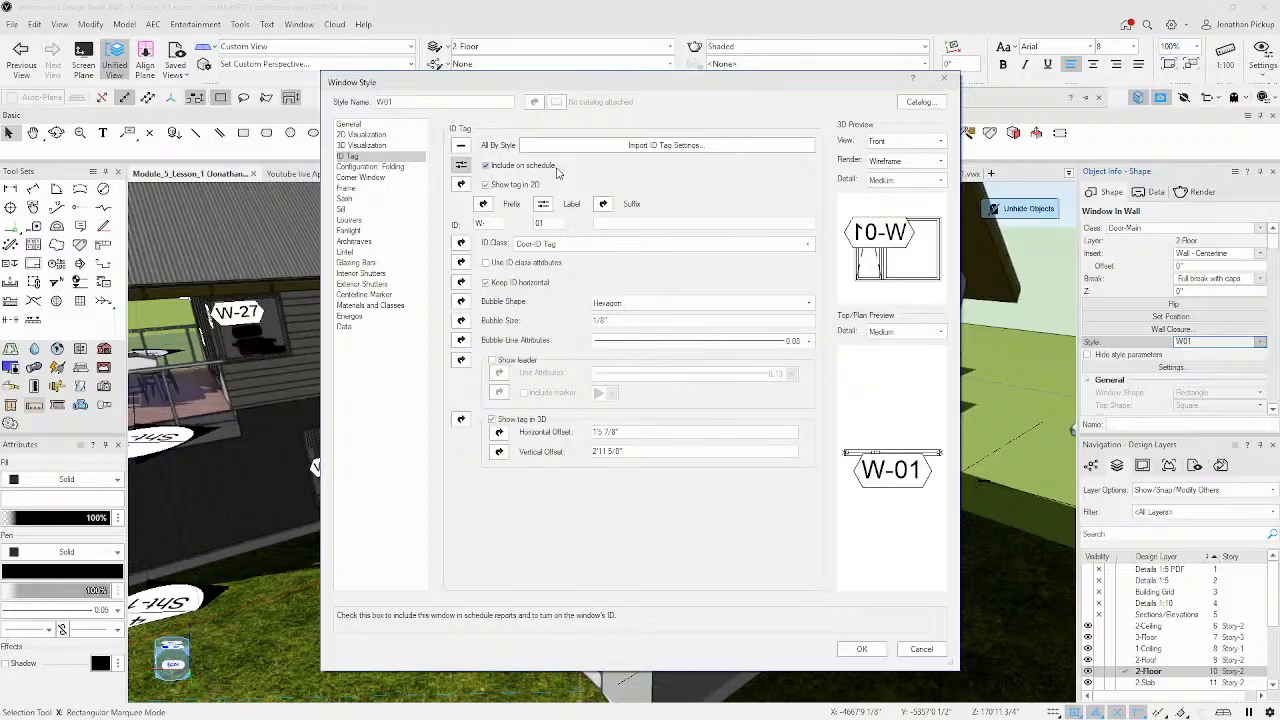
left_click(859, 650)
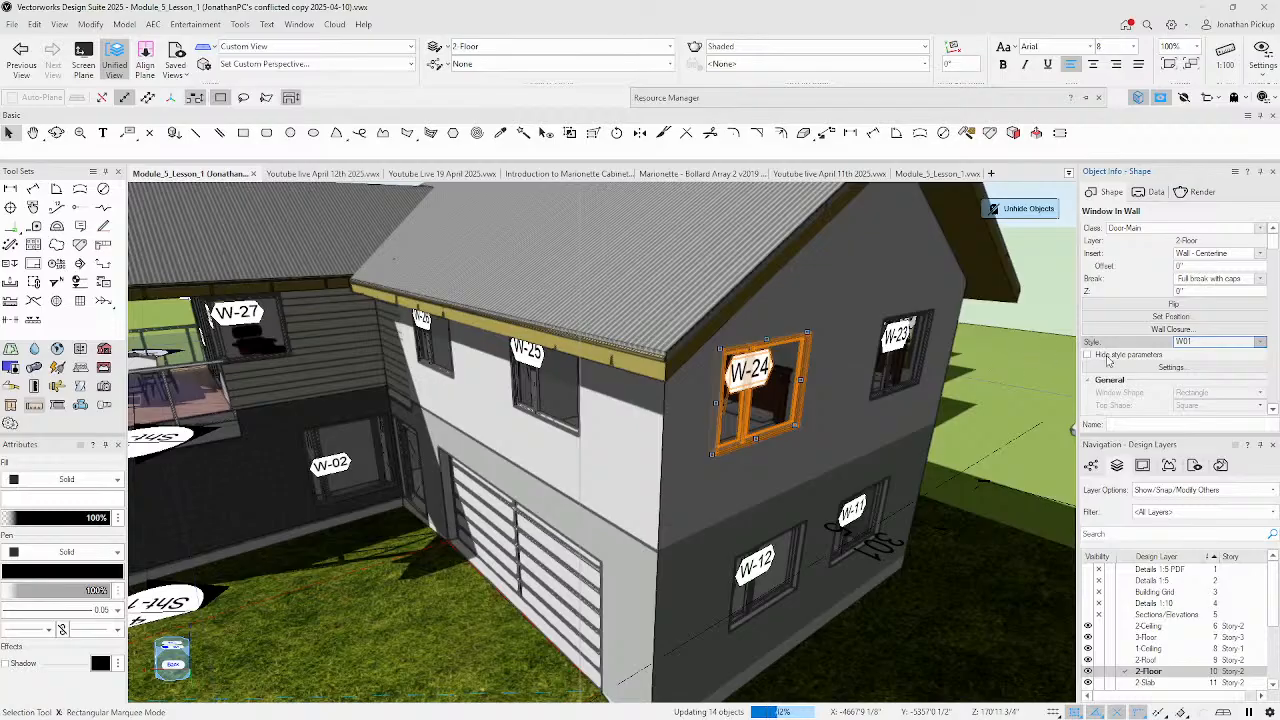
- Select window W-23 on the gable wall and review its general, visualization and ID tag parameters
left_click(890, 376)
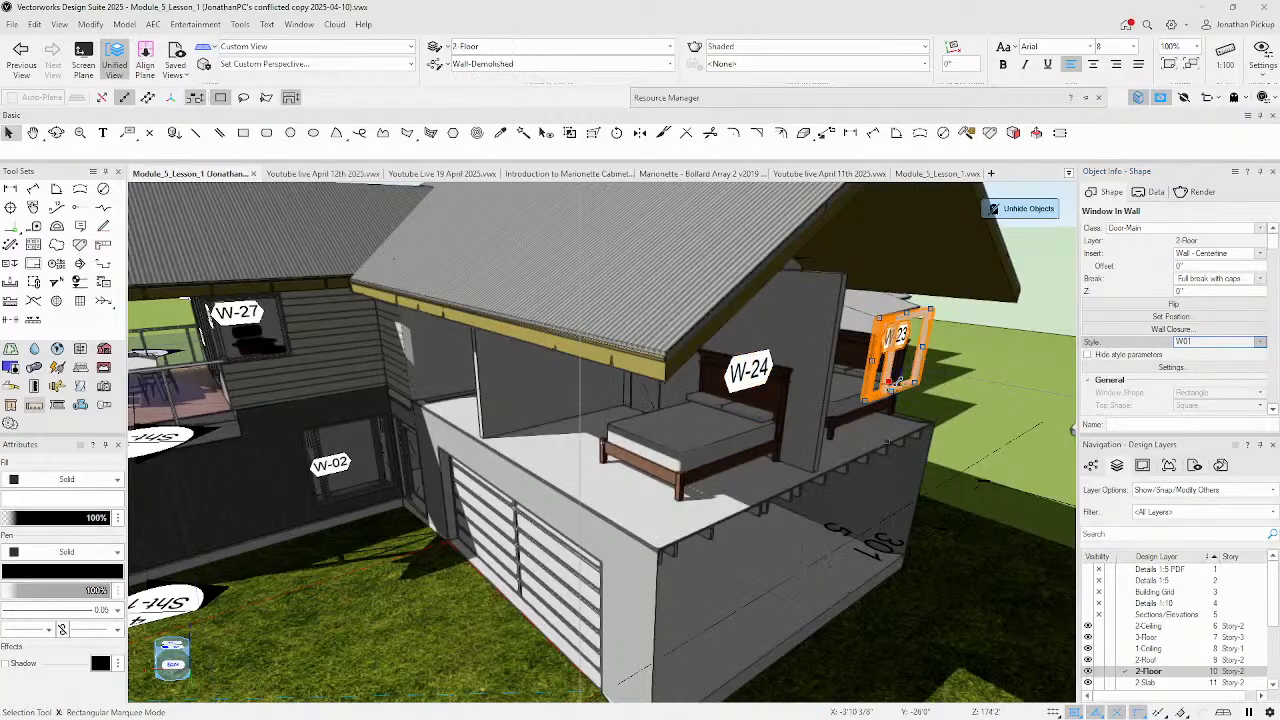
scroll(1205, 385, "down", 5)
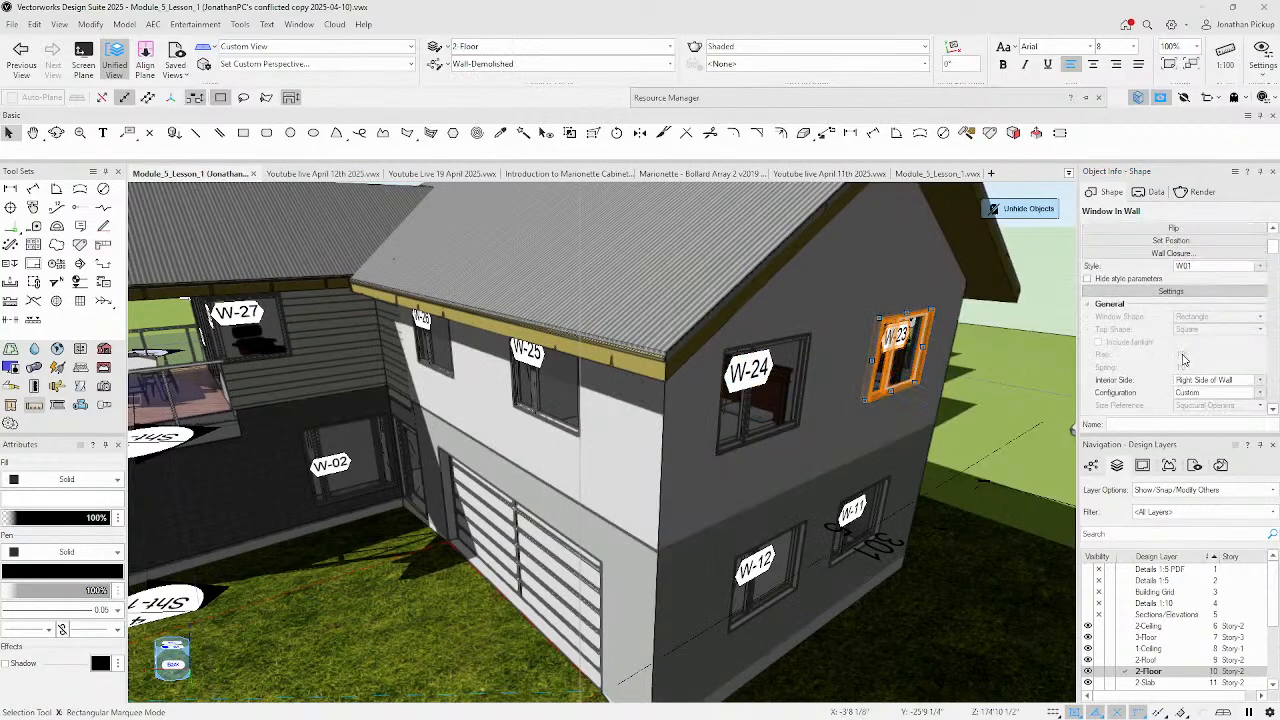
scroll(1168, 362, "down", 1)
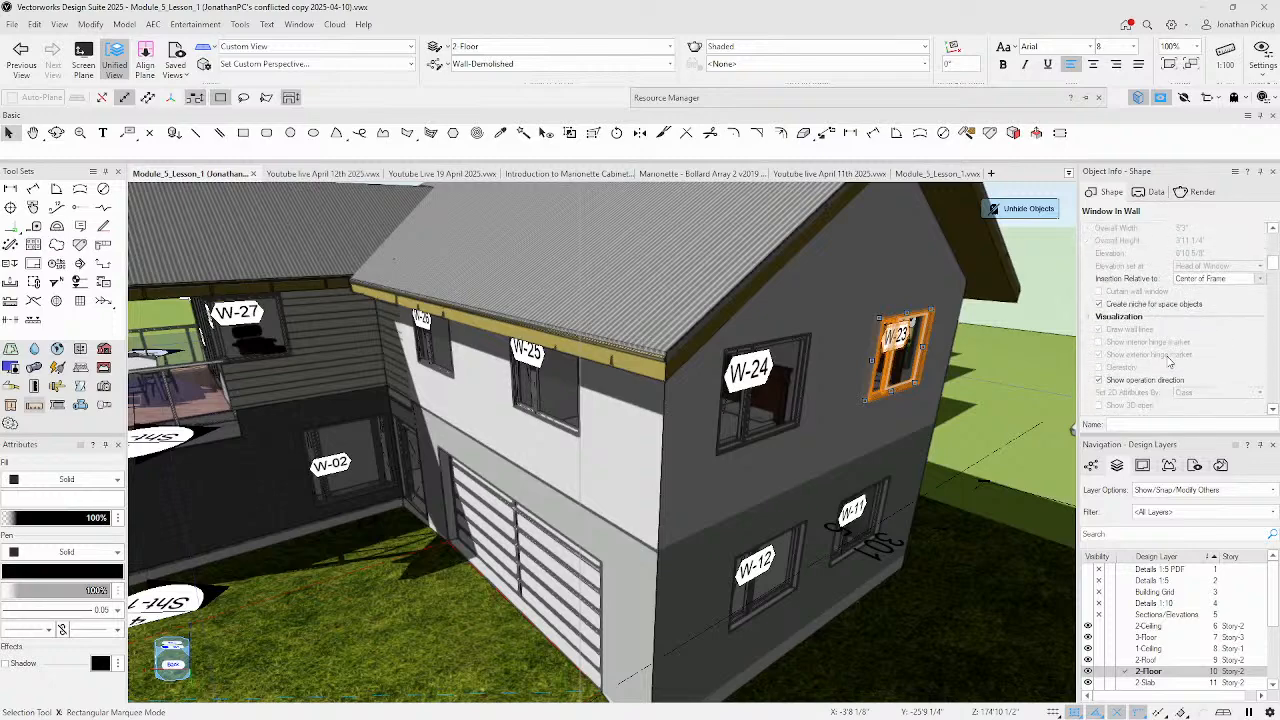
scroll(1168, 362, "down", 2)
scroll(1168, 362, "down", 2)
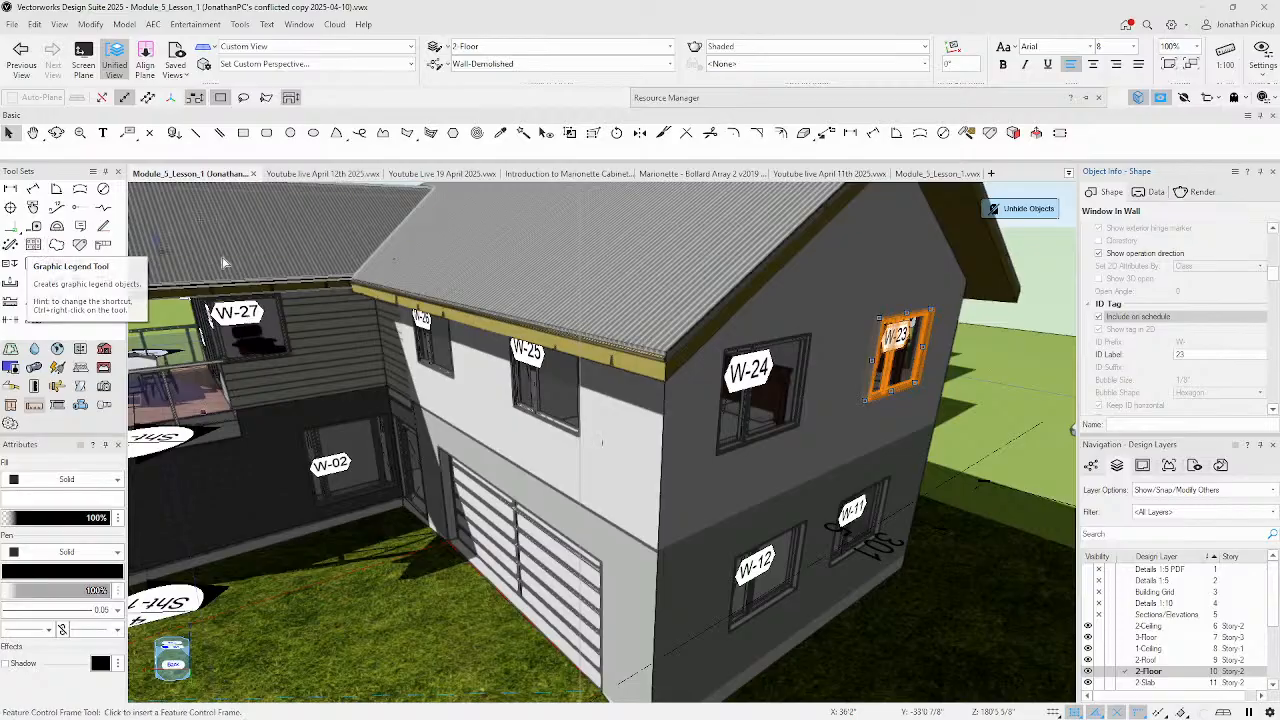
- Switch to sheet layer 700 Window Elevations and bring the whole window legend into view
scroll(1128, 622, "down", 3)
scroll(1128, 622, "down", 1)
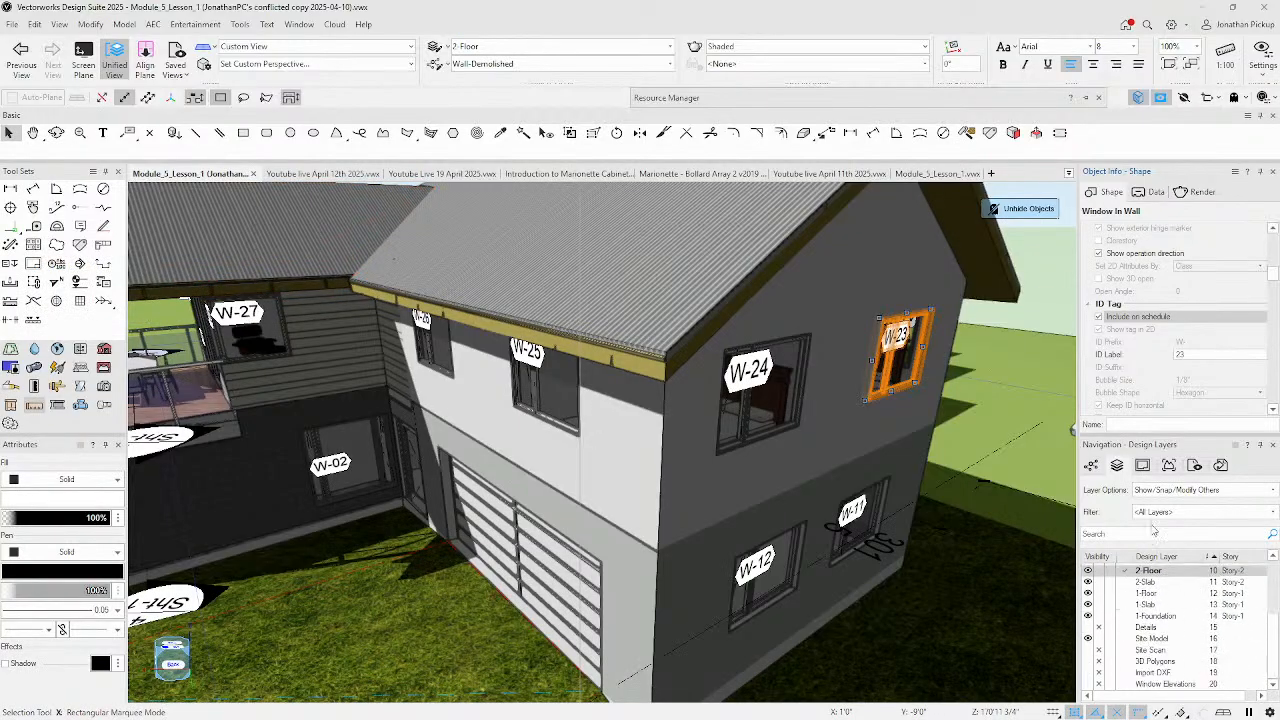
left_click(1142, 466)
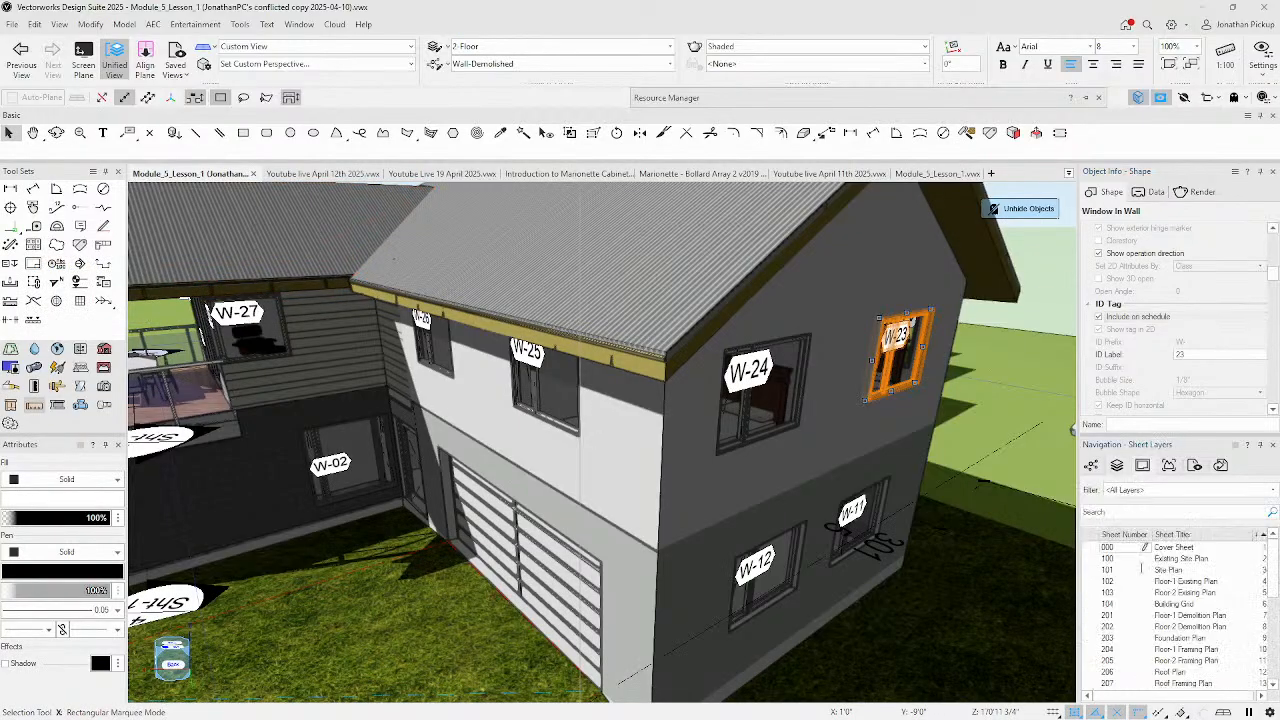
scroll(1090, 615, "down", 5)
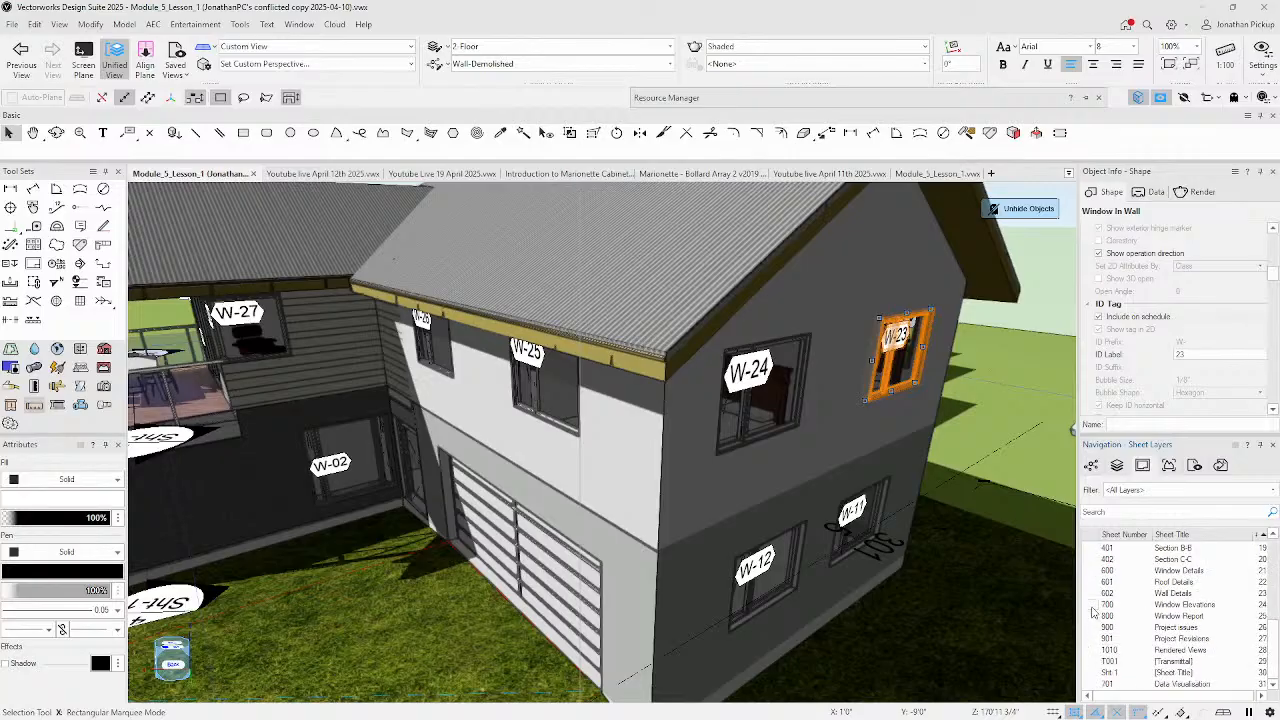
double_click(1096, 605)
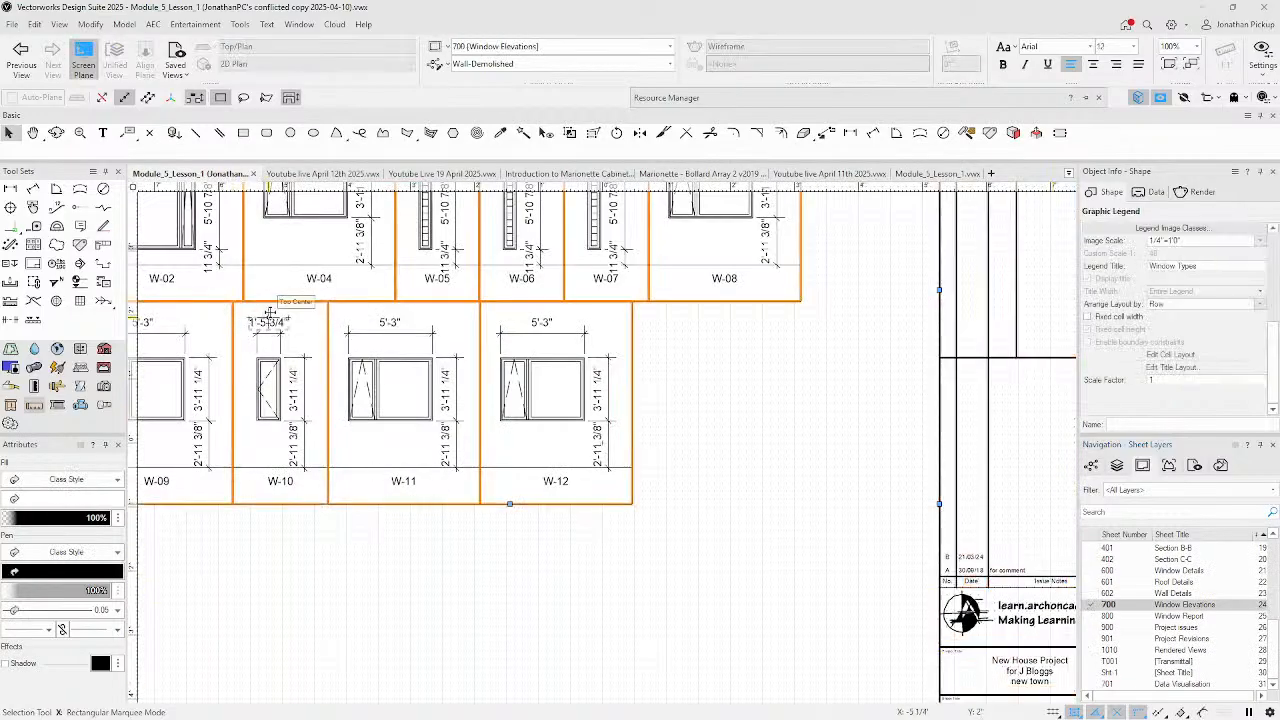
middle_click_drag(348, 325, 524, 502)
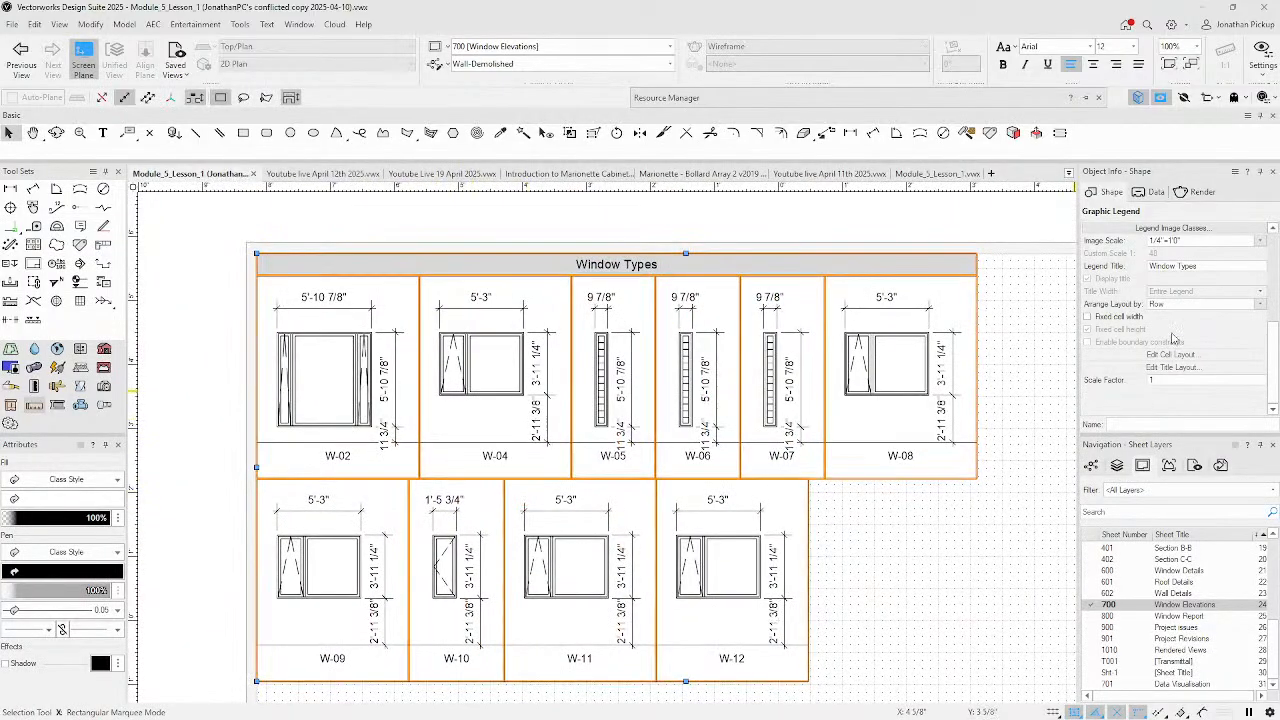
- Review the settings of the existing Window Types graphic legend and delete it from the sheet
scroll(1216, 267, "up", 1)
scroll(1214, 310, "up", 3)
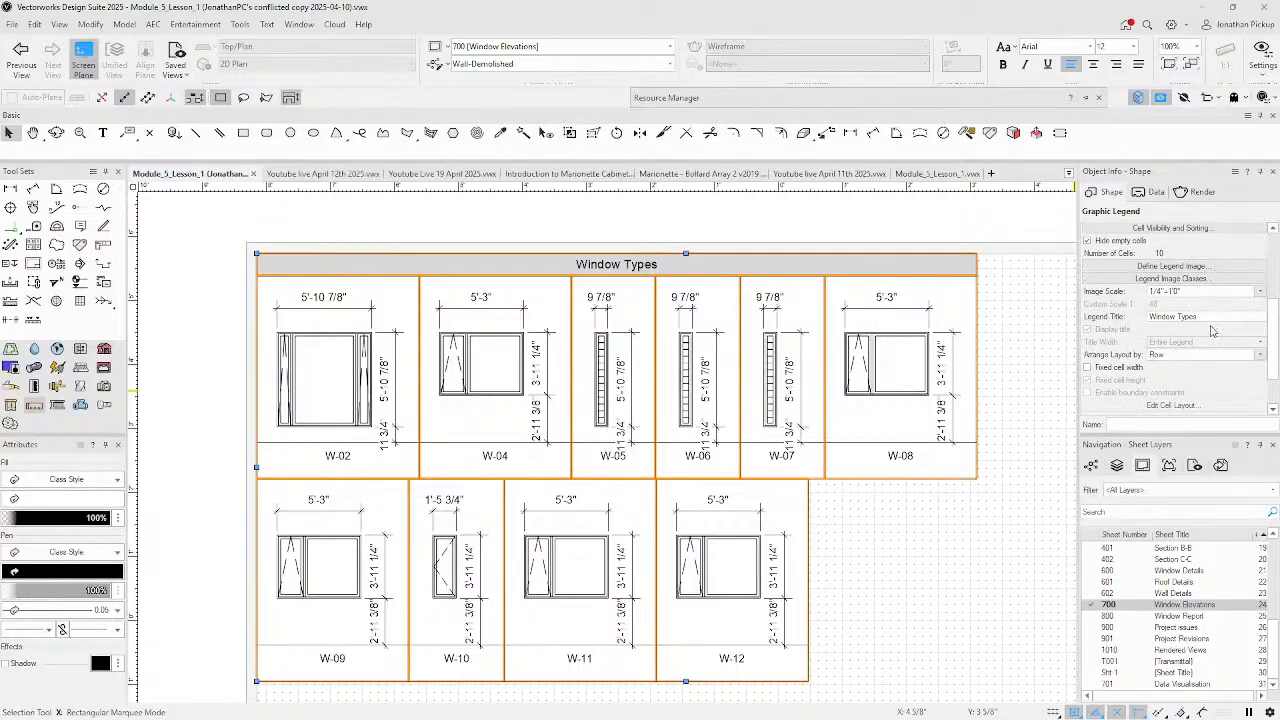
scroll(1213, 313, "up", 3)
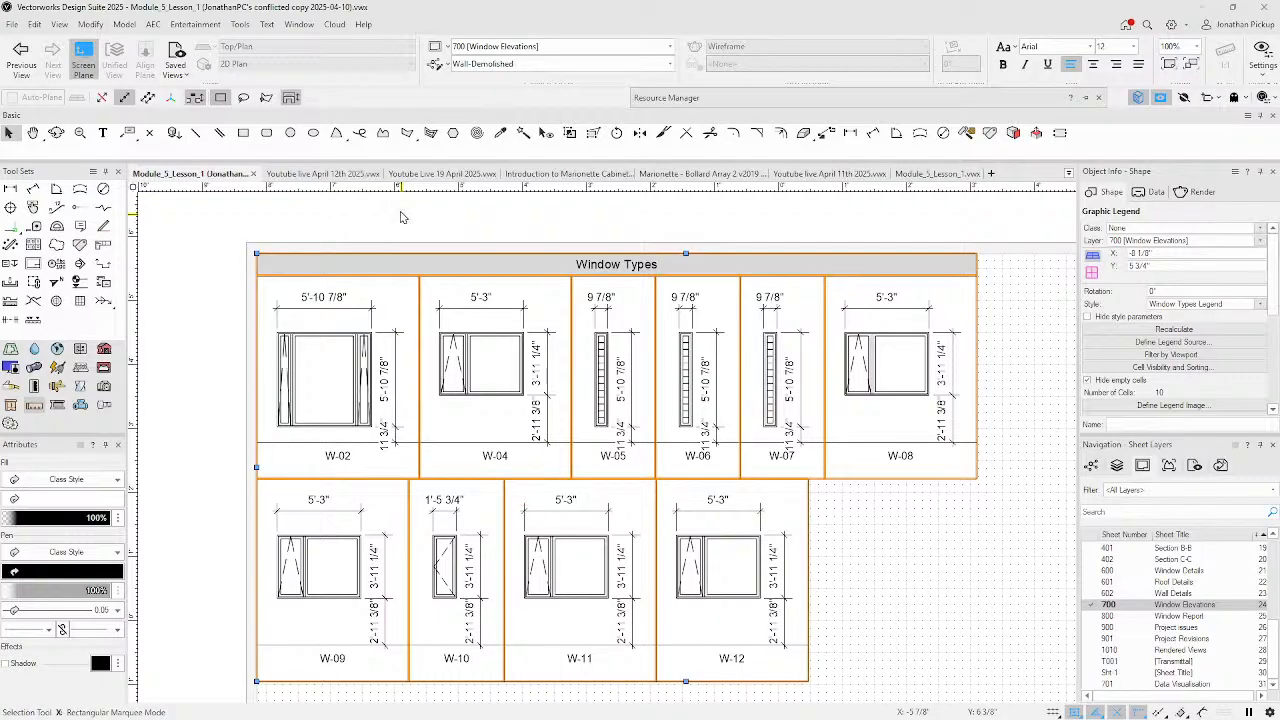
key("Delete")
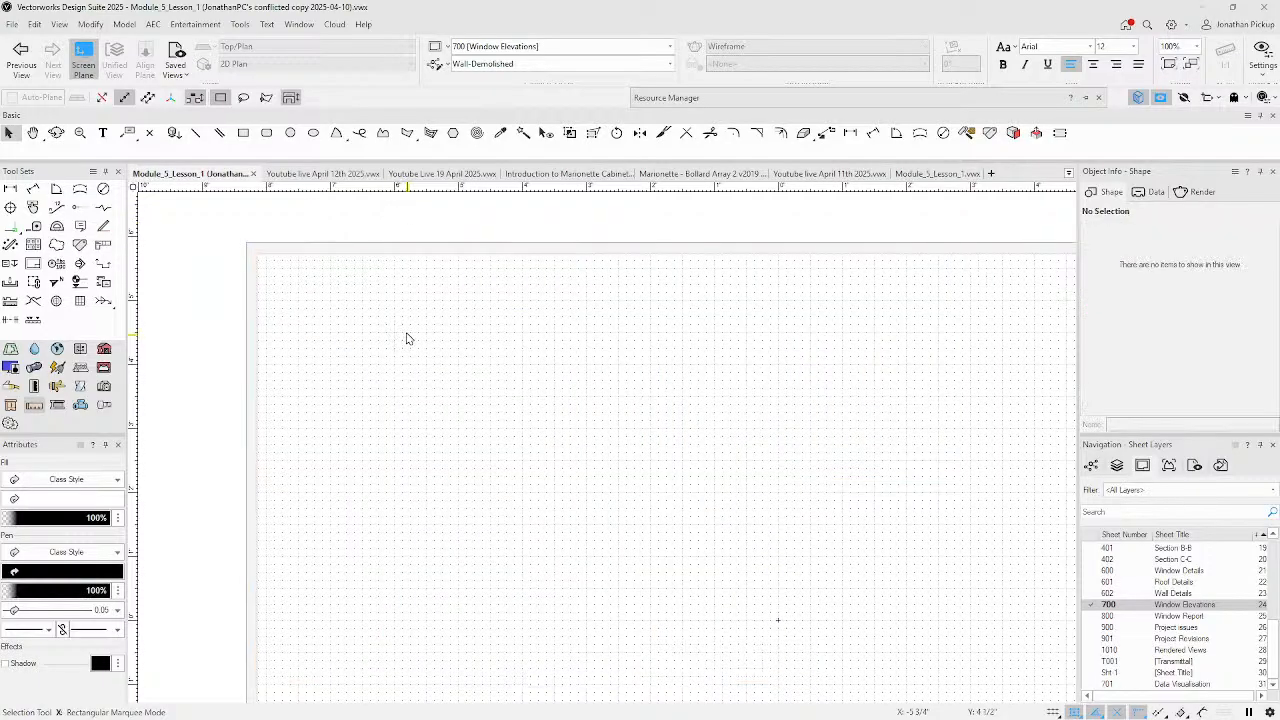
- Set the Graphic Legend tool to the library's Window Types Legend style, replacing the symbol definition in the current document
left_click(40, 247)
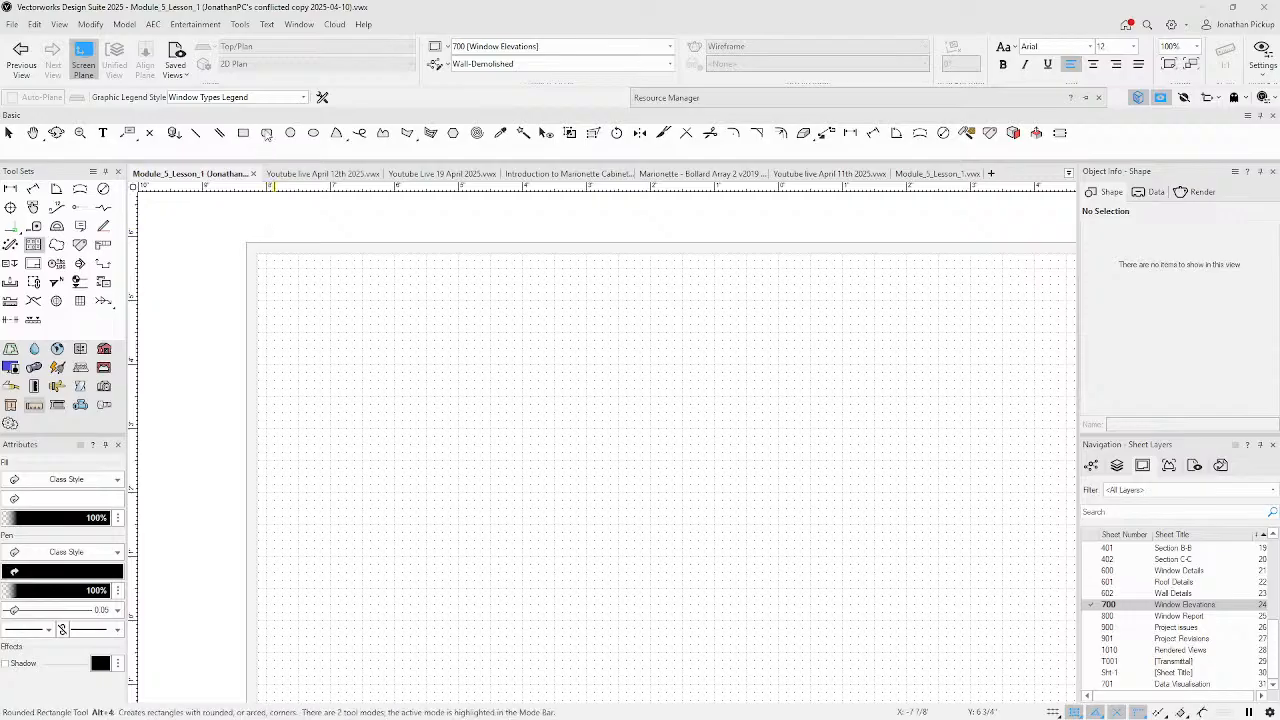
left_click(304, 101)
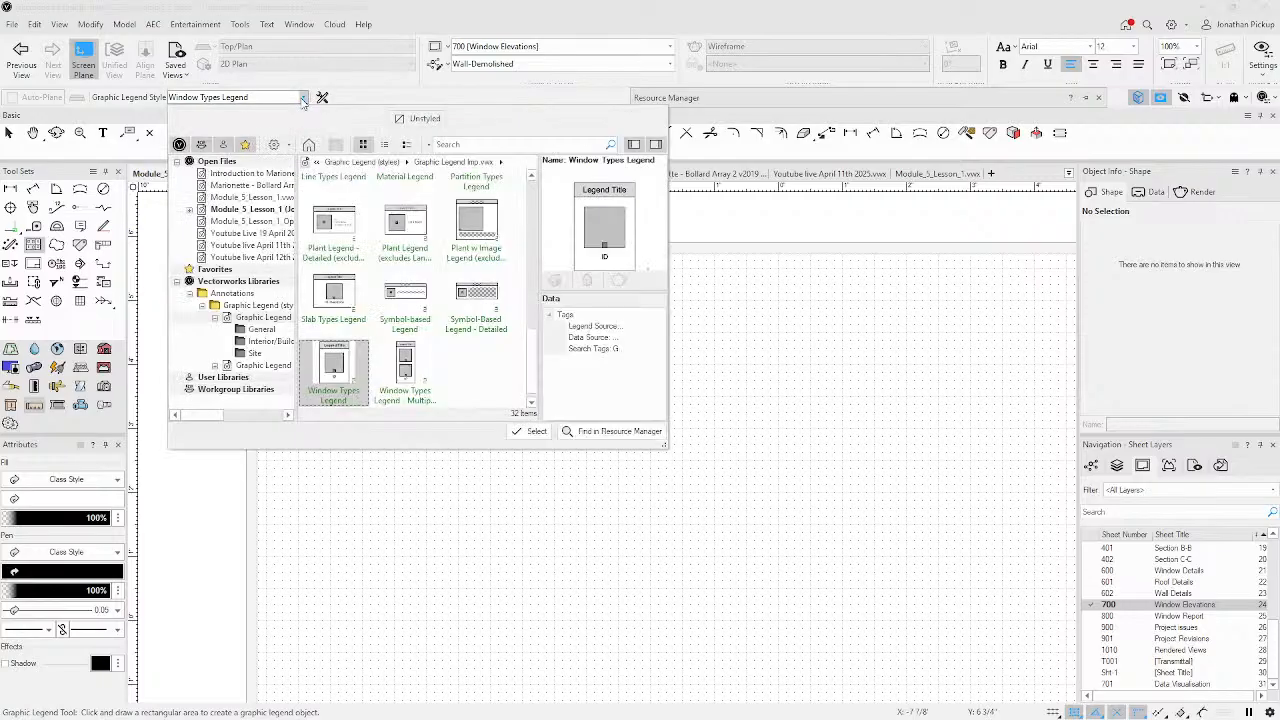
mouse_move(533, 366)
left_mouse_down()
mouse_move(533, 214)
mouse_move(532, 370)
left_mouse_up()
left_click(333, 362)
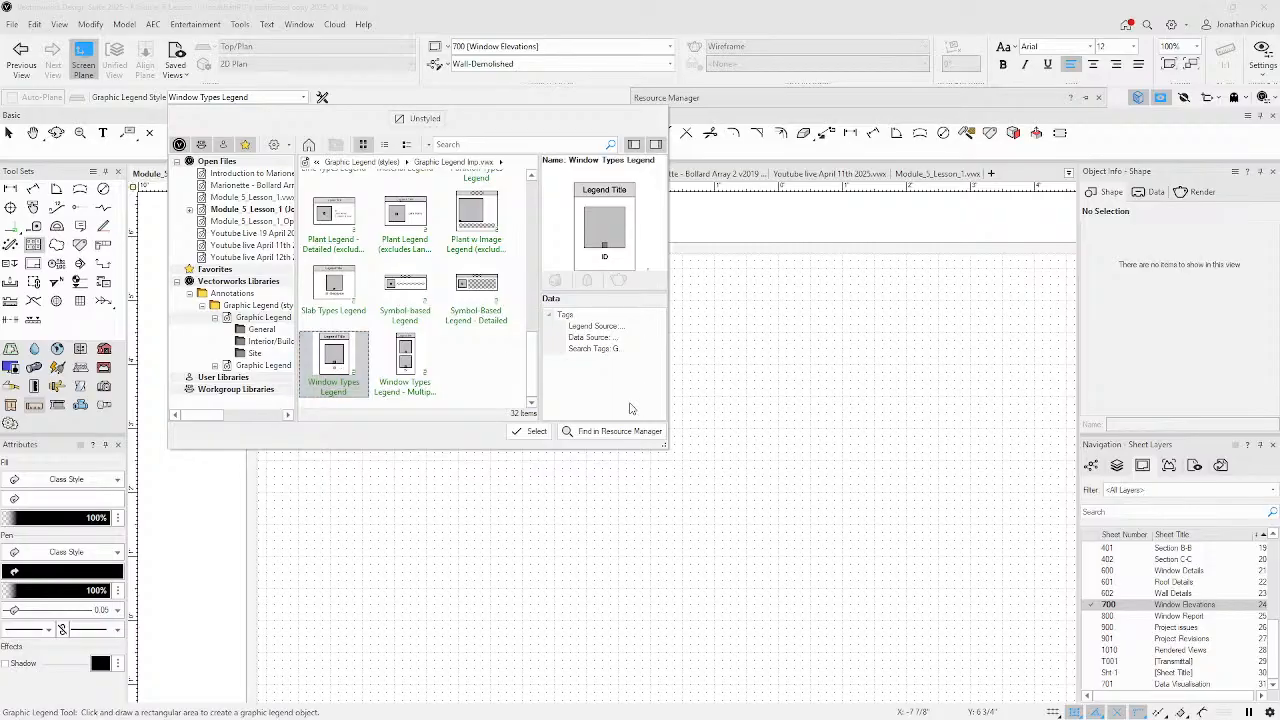
left_click(533, 432)
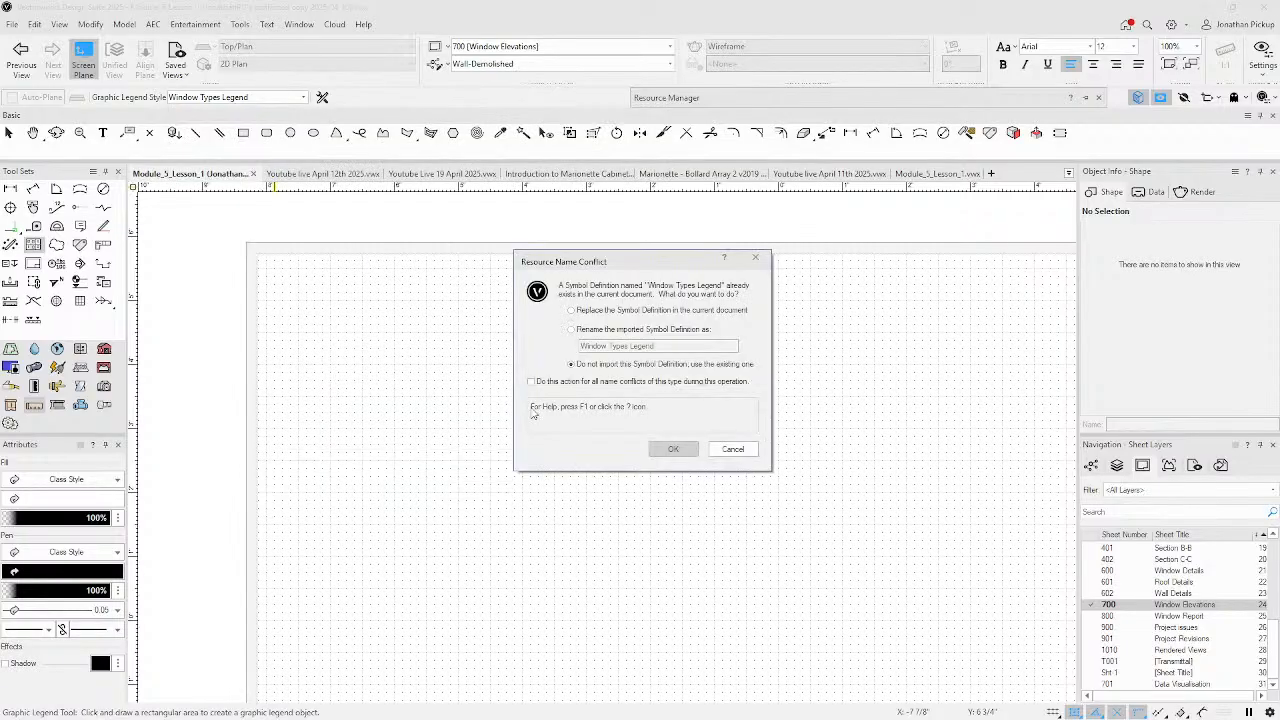
left_click(585, 311)
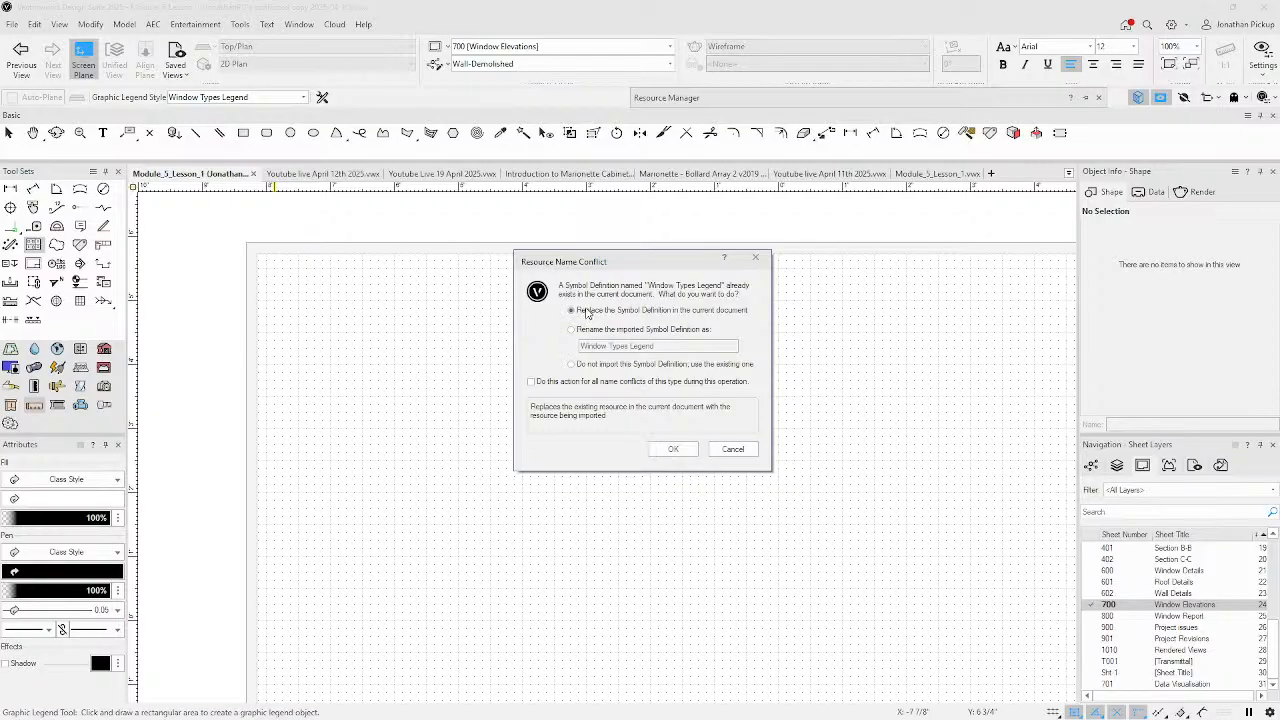
left_click(667, 451)
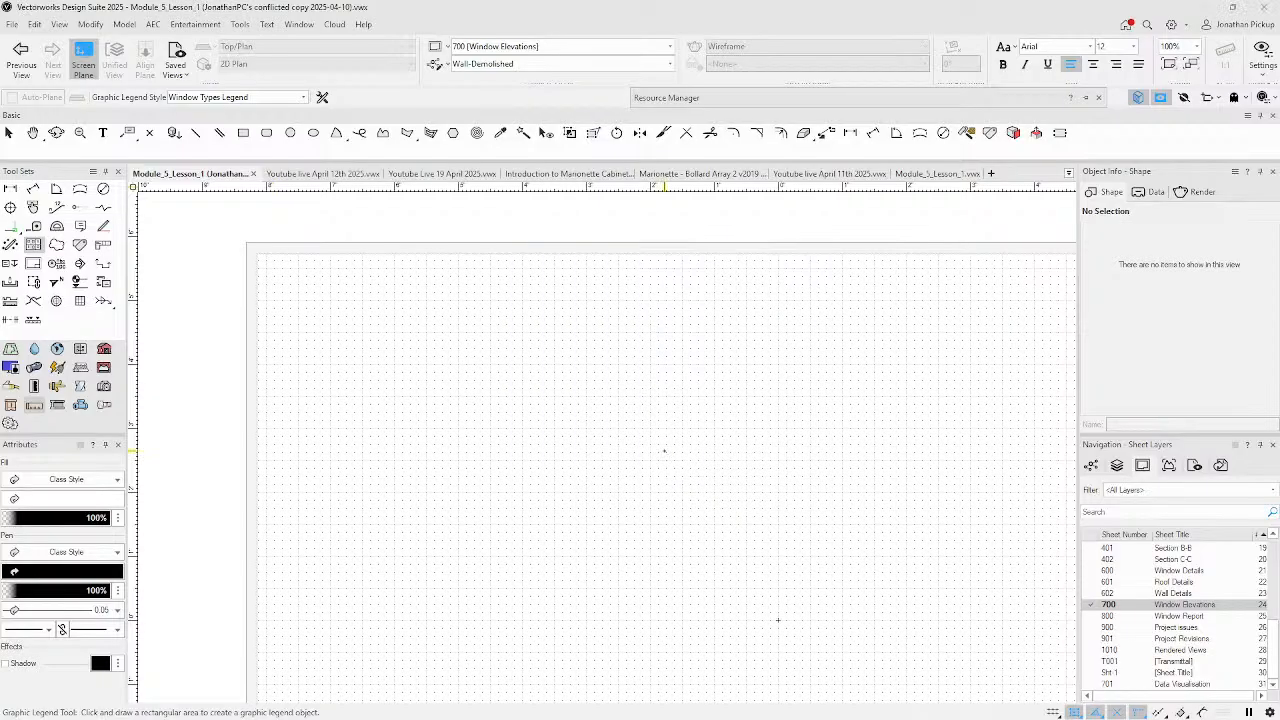
- Draw the graphic legend across the sheet's empty drawing area beside the title block, about 1'1 3/8" wide and 11 3/8" high
scroll(258, 266, "down", 5)
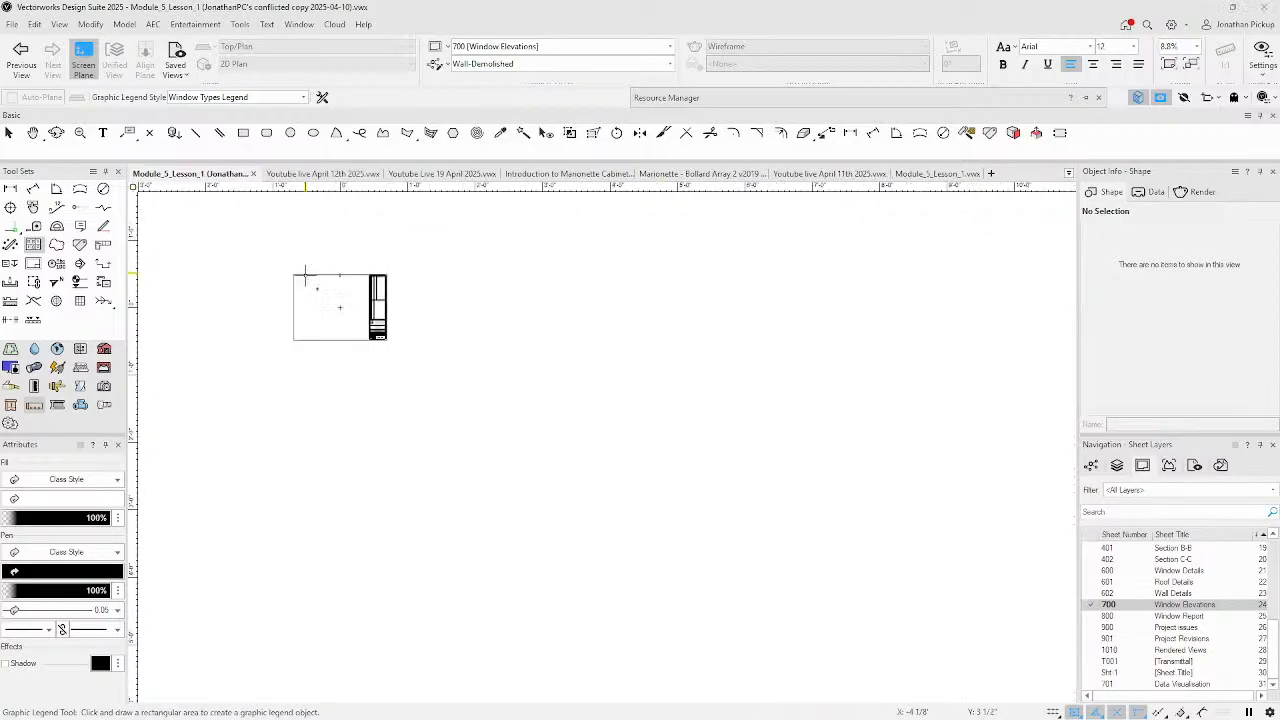
left_click(265, 257)
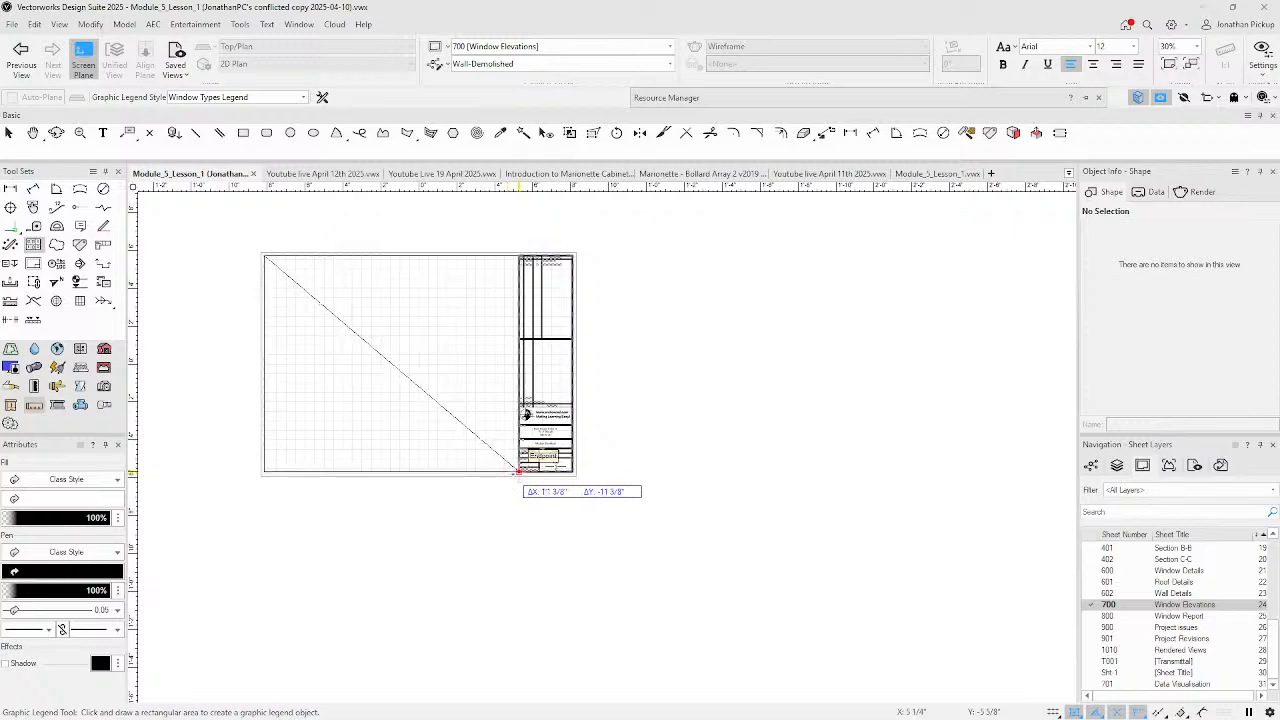
left_click(518, 470)
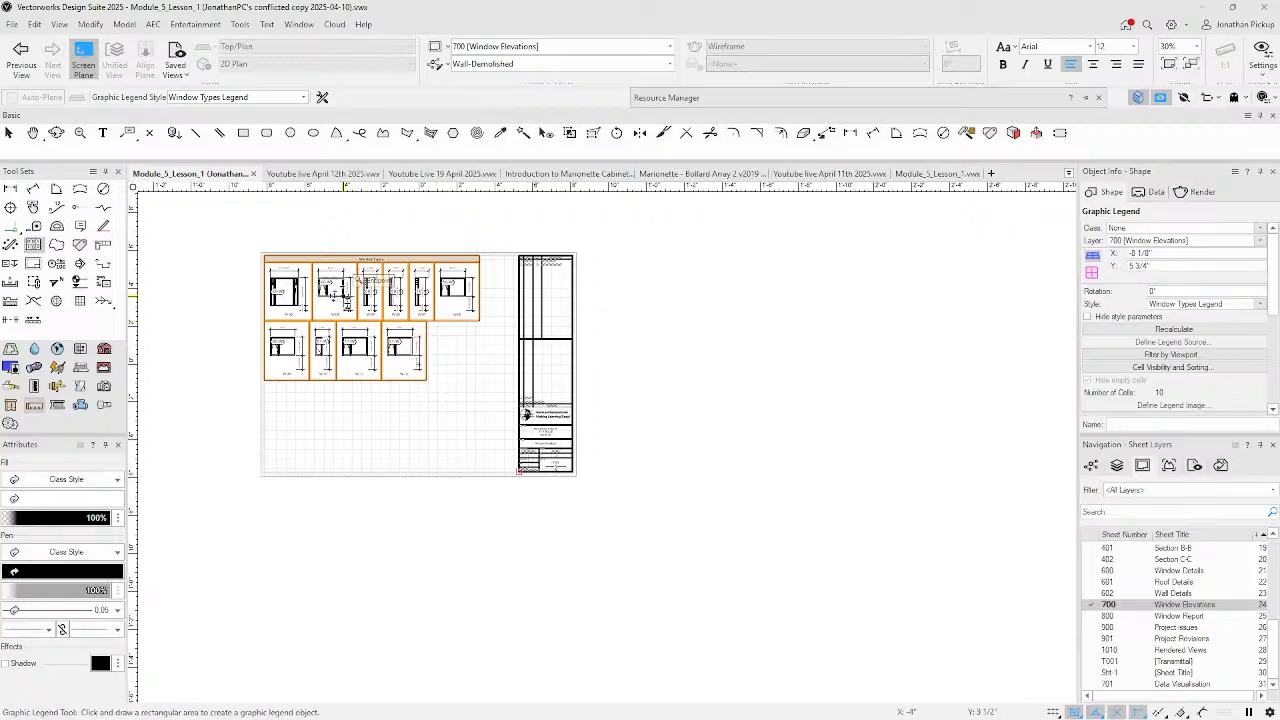
scroll(336, 300, "up", 4)
middle_click_drag(343, 296, 401, 321)
scroll(450, 340, "down", 3)
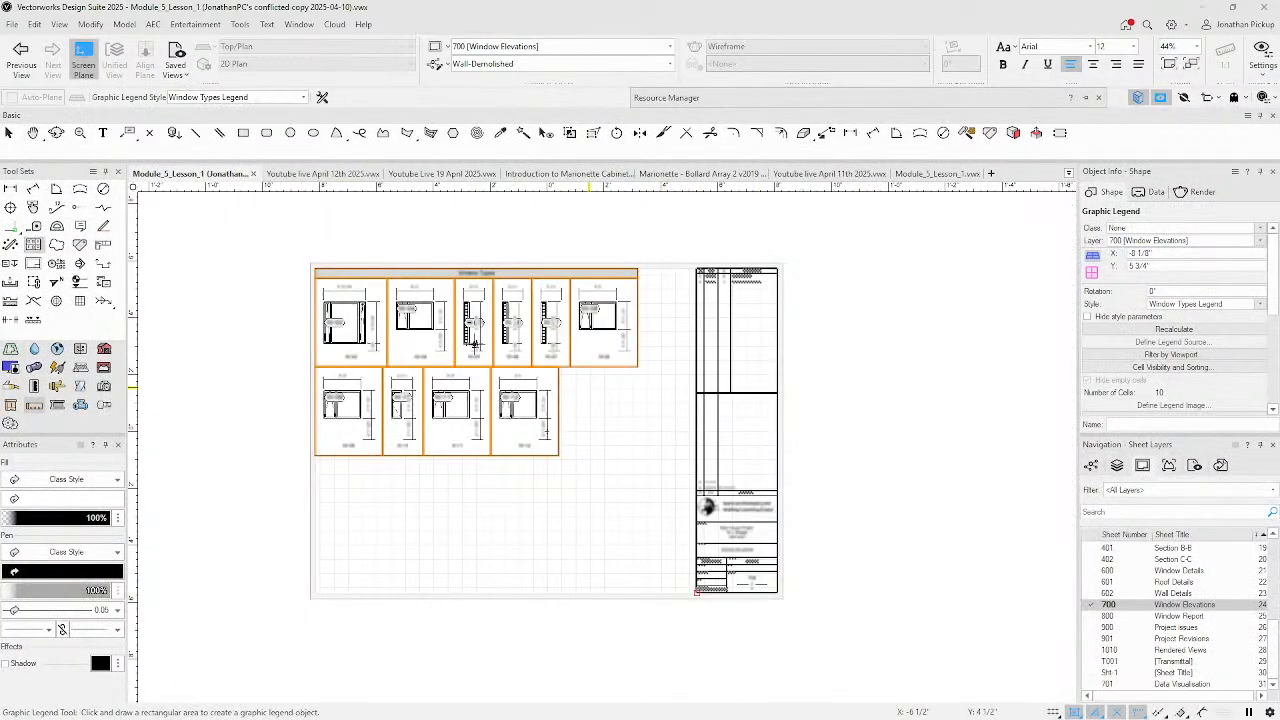
scroll(345, 305, "up", 3)
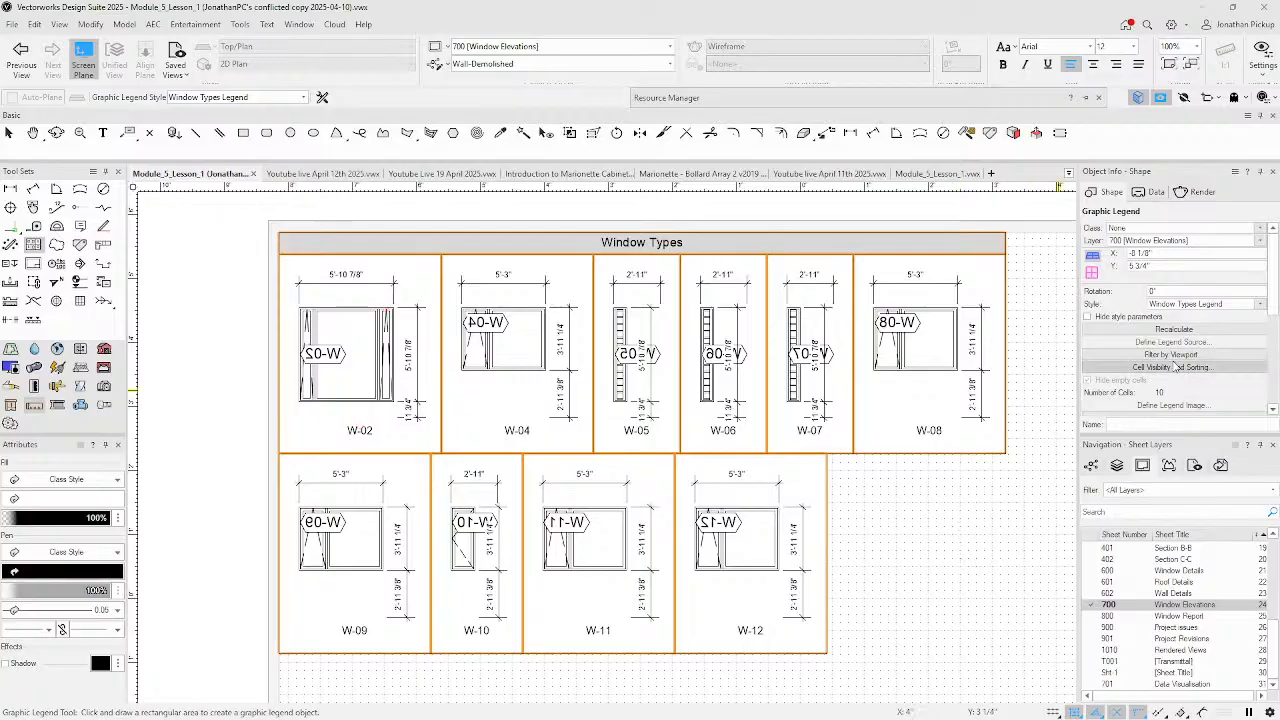
- Edit the Window Types Legend style and open the criteria of its custom legend source
left_click(1178, 304)
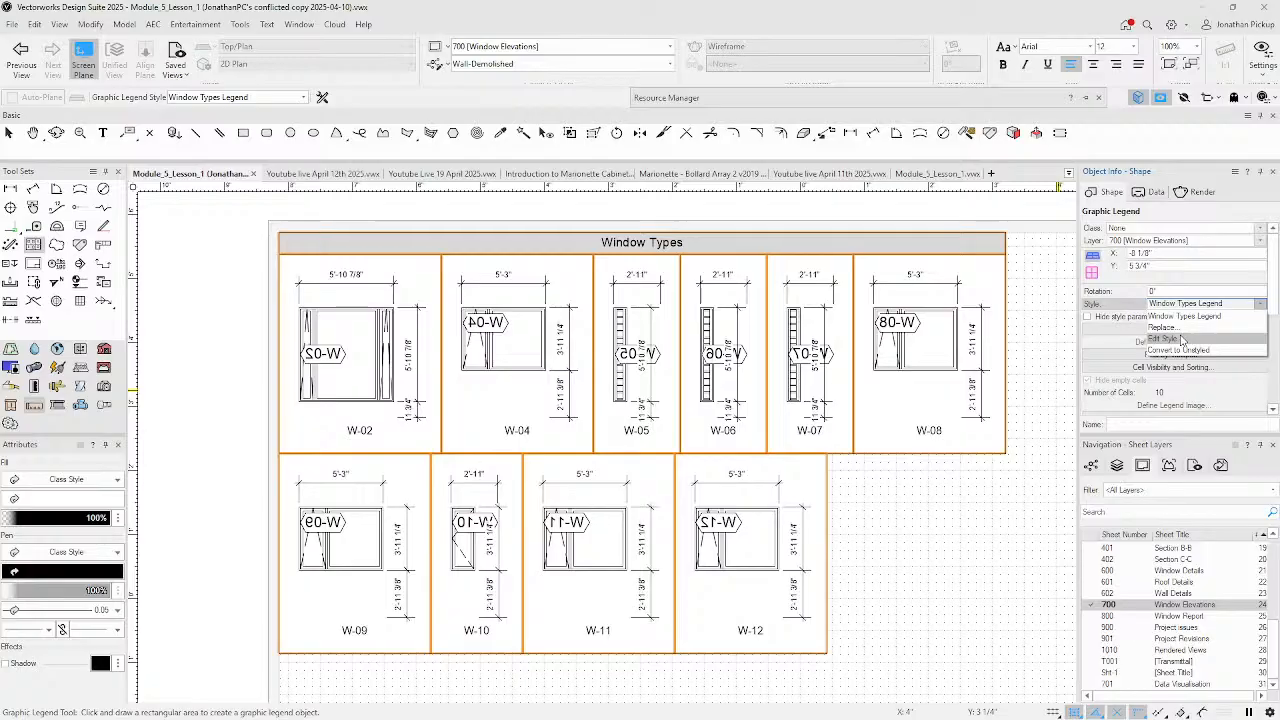
left_click(1182, 340)
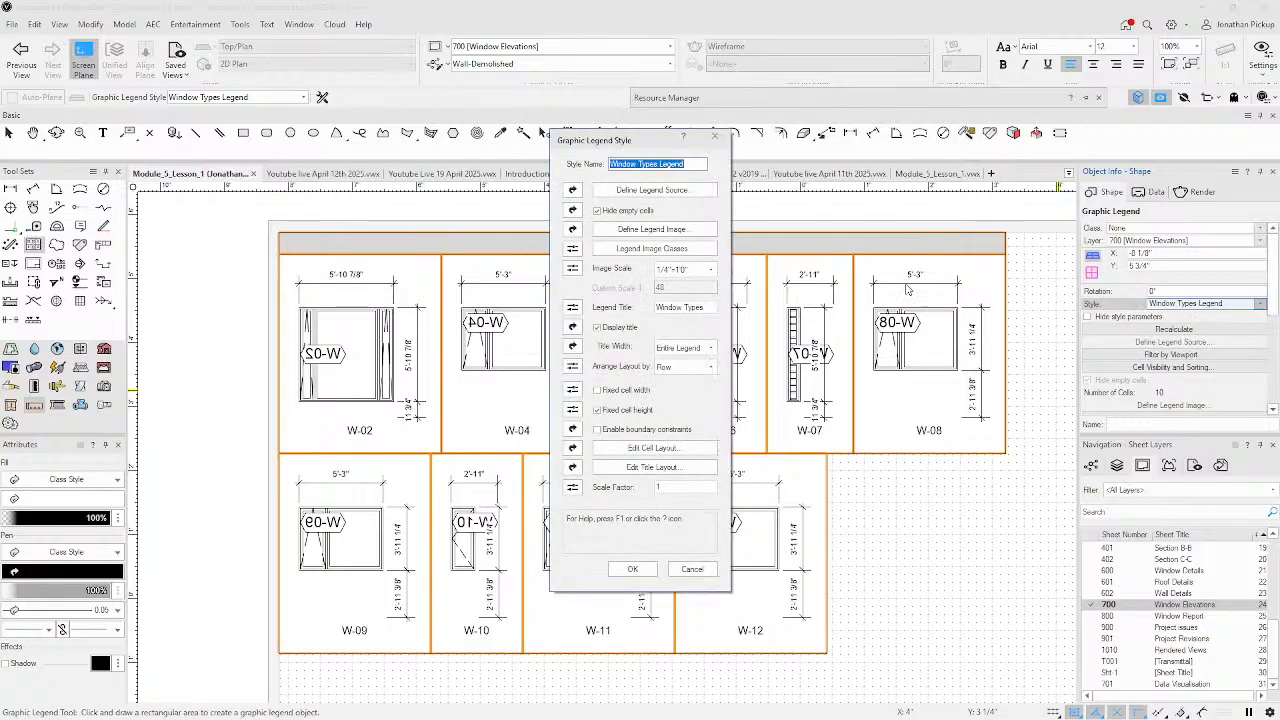
left_click(643, 191)
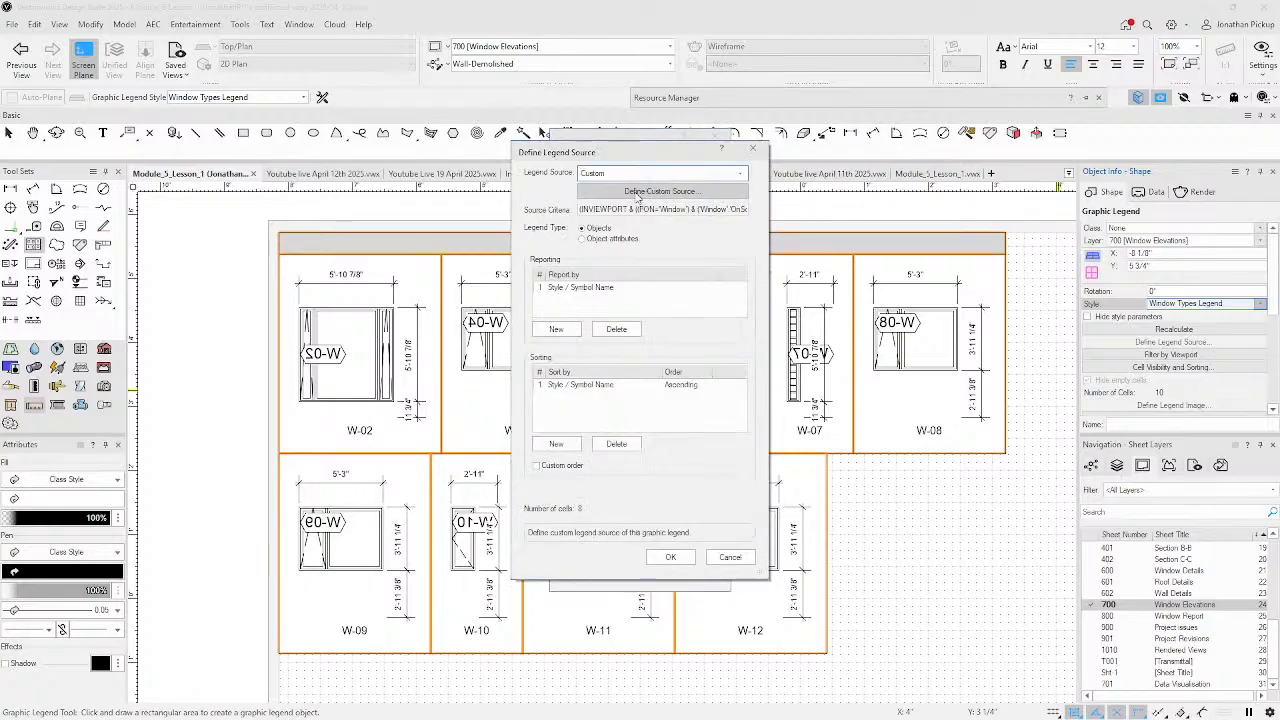
left_click(645, 193)
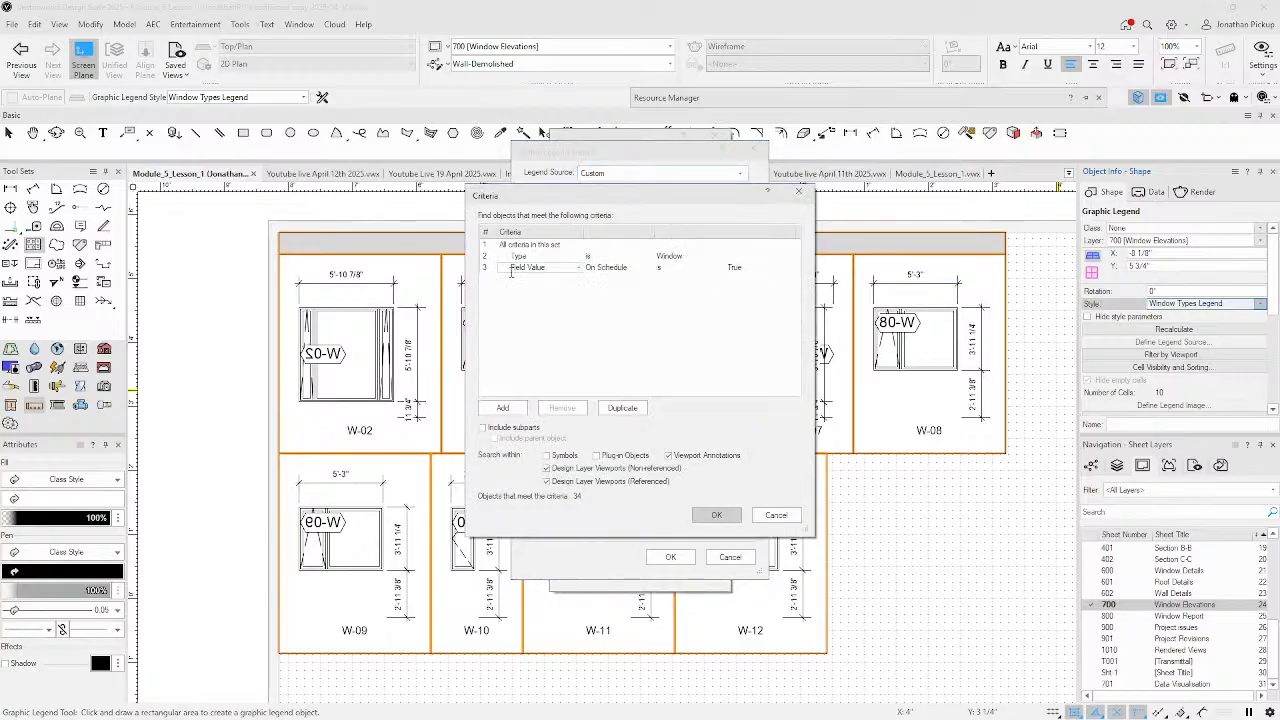
left_click(736, 267)
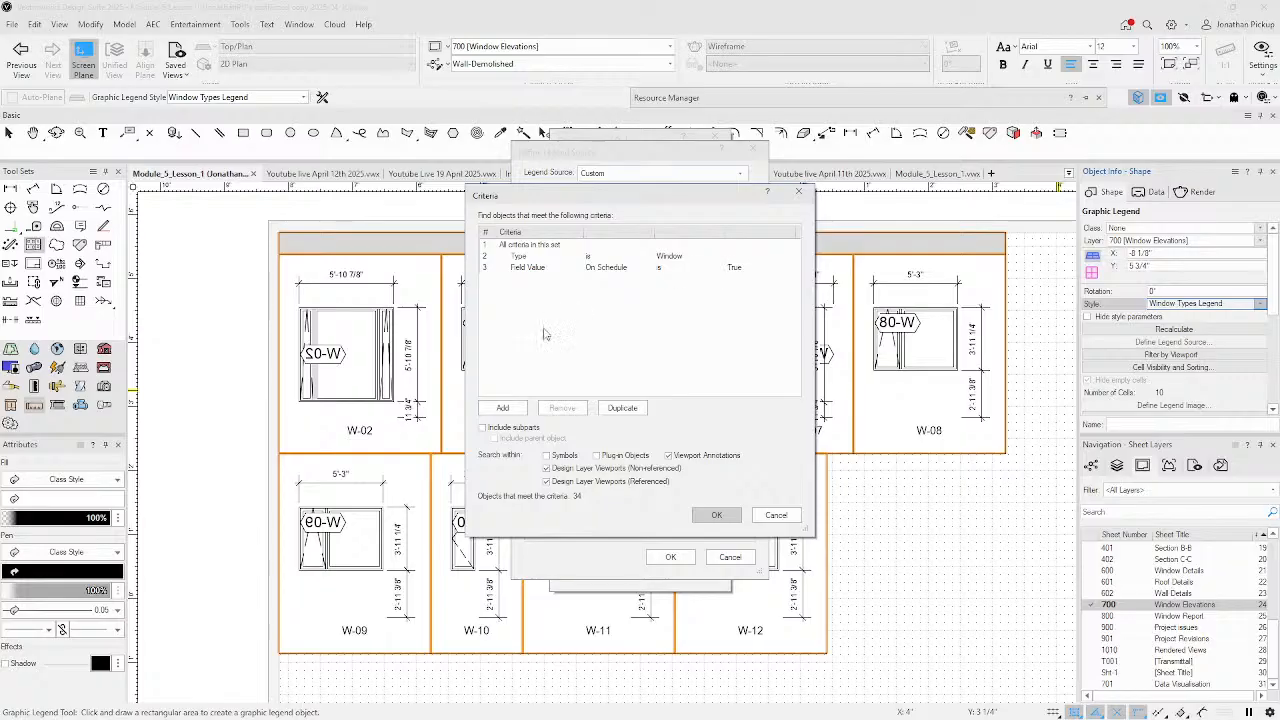
- Add a criterion limiting the legend source to layer 1-Floor and exclude design layer viewports from the search
left_click(505, 408)
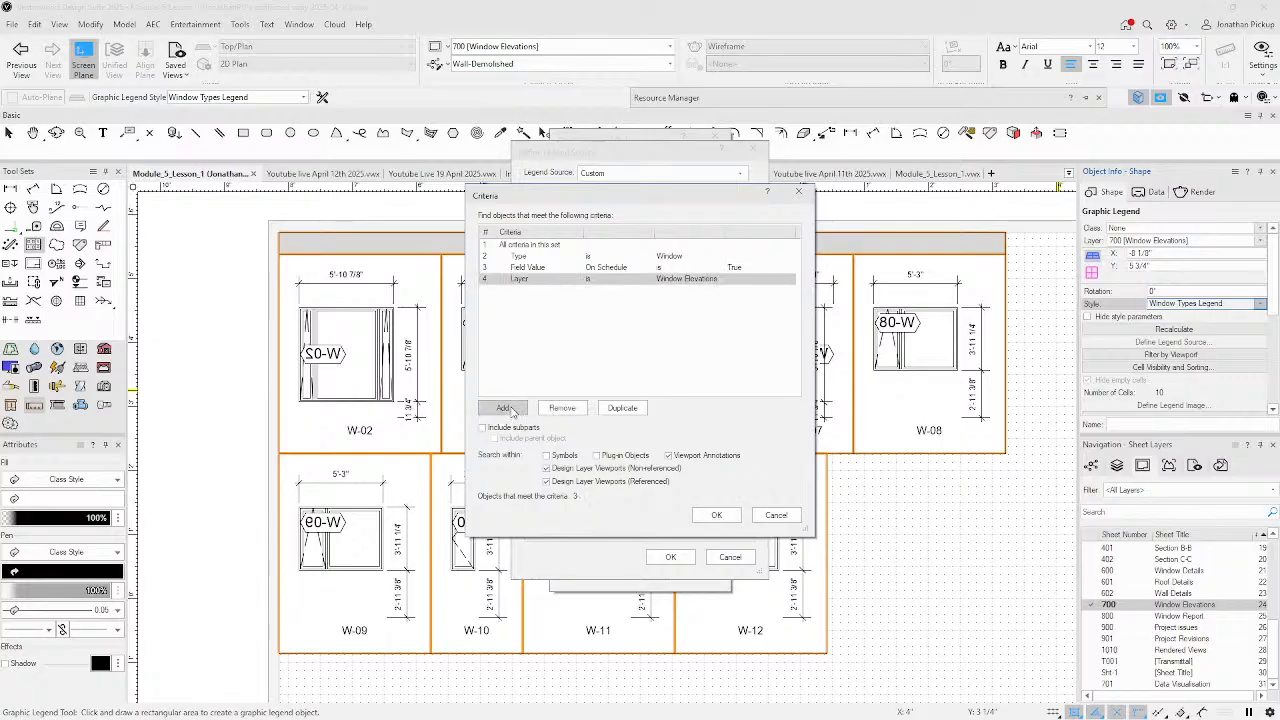
left_click(720, 281)
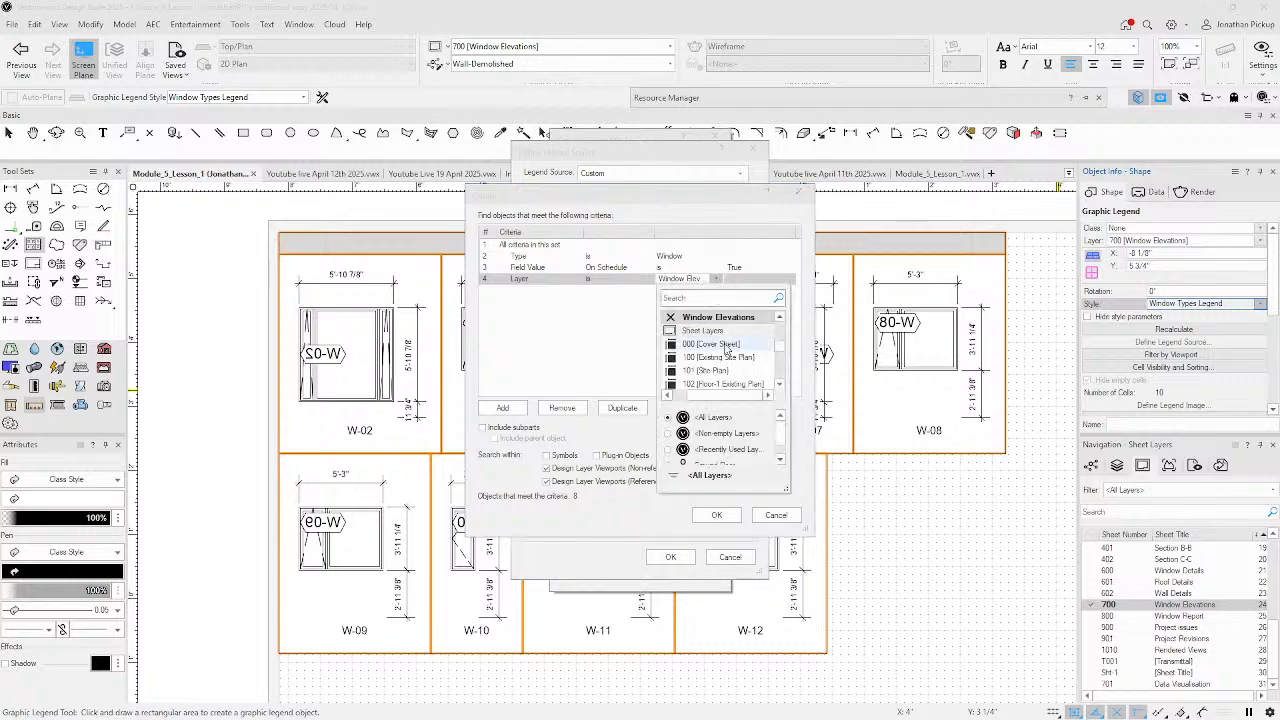
scroll(725, 345, "up", 5)
scroll(725, 345, "up", 3)
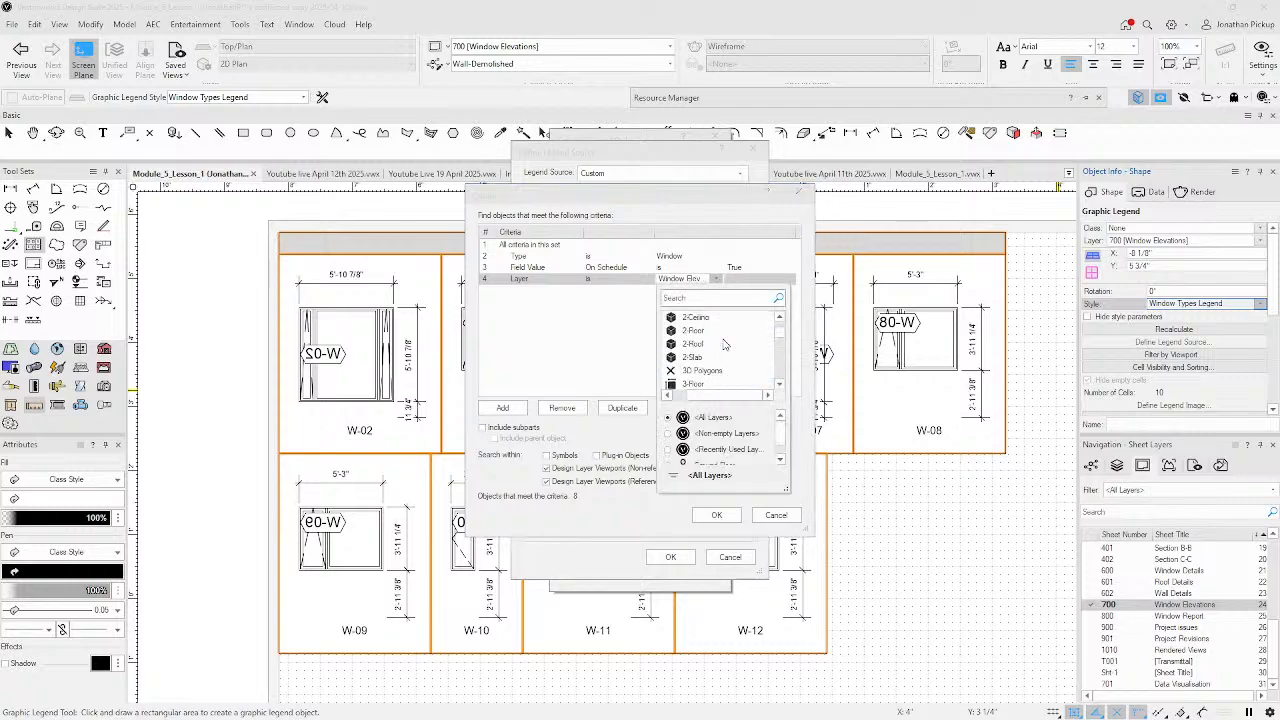
scroll(720, 345, "down", 2)
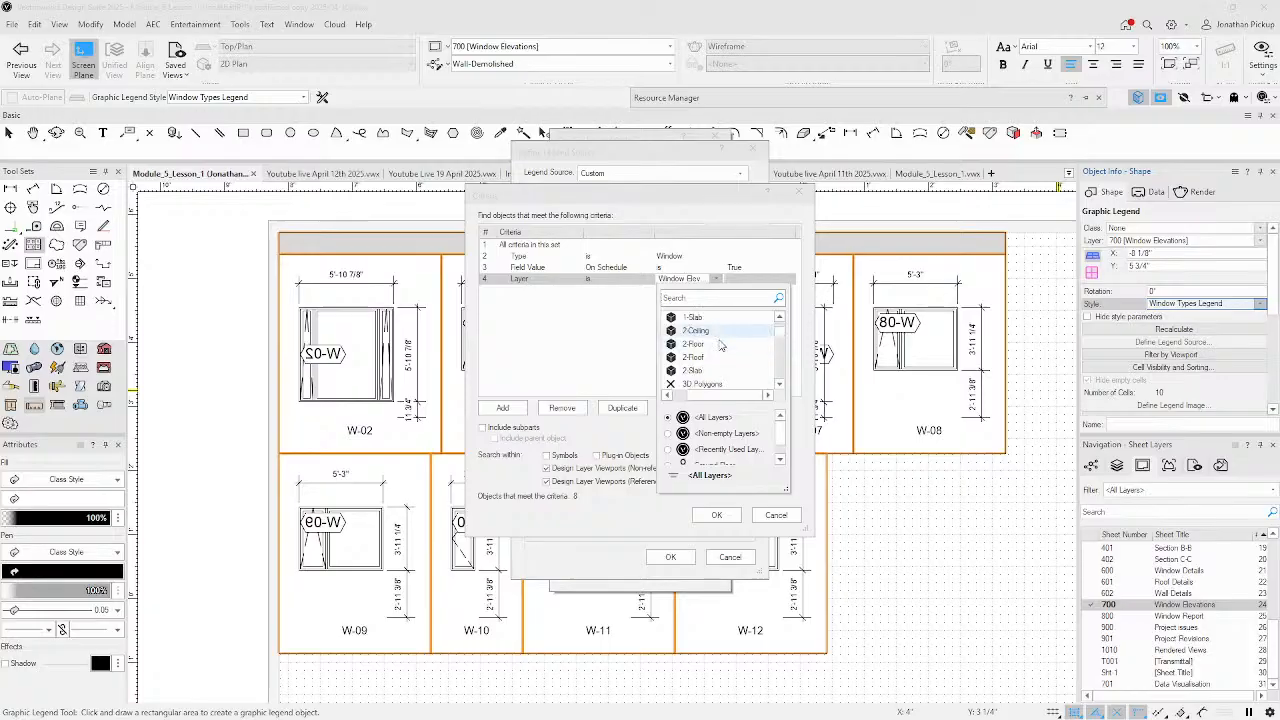
scroll(716, 355, "up", 4)
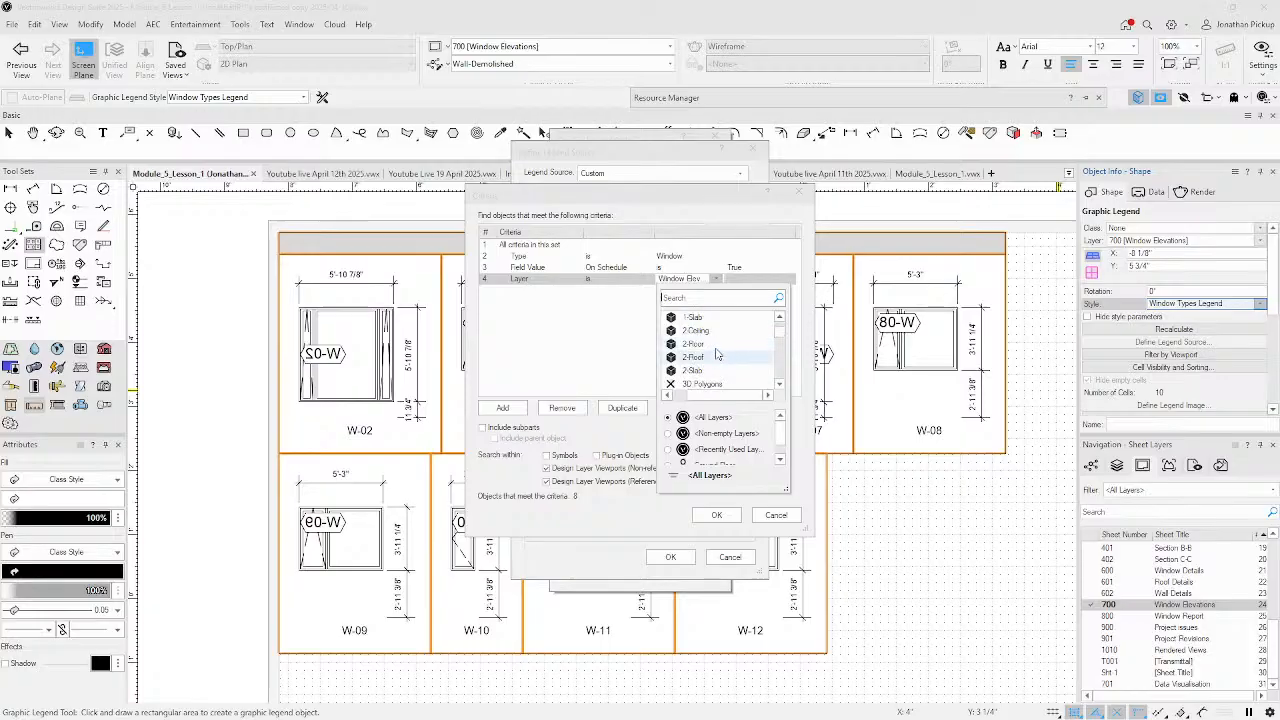
left_click(703, 350)
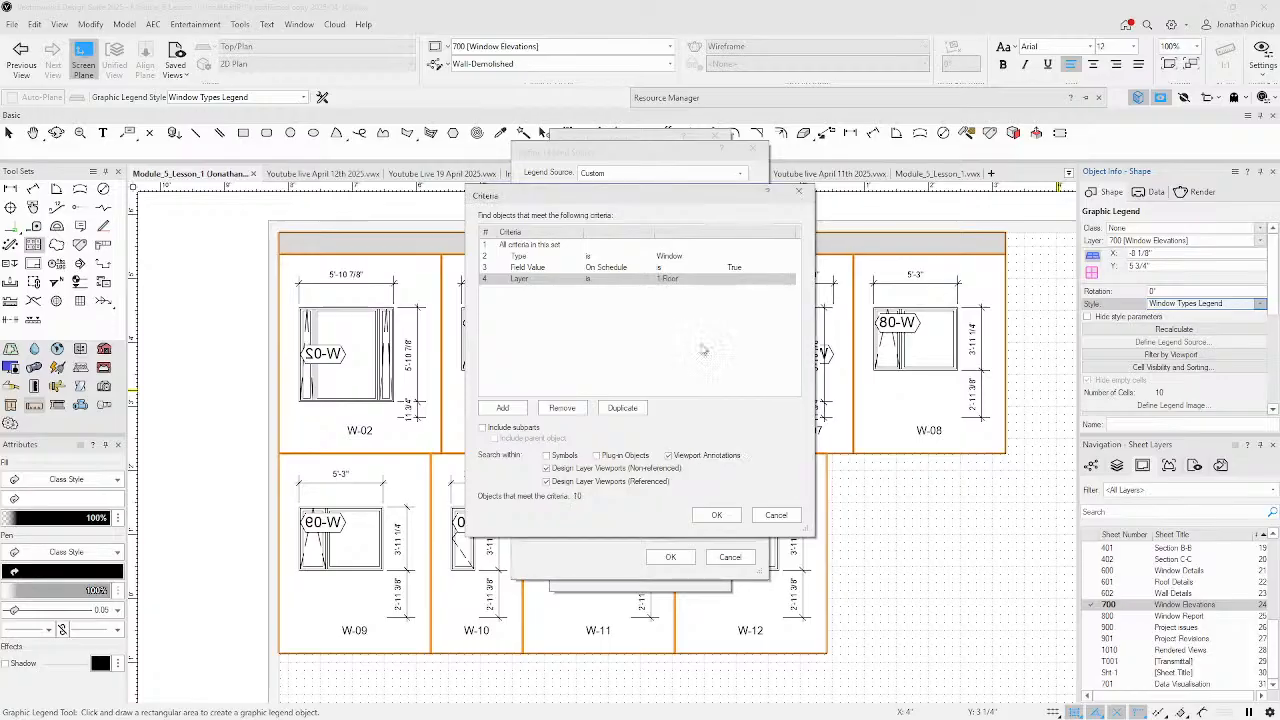
left_click(569, 480)
left_click(716, 516)
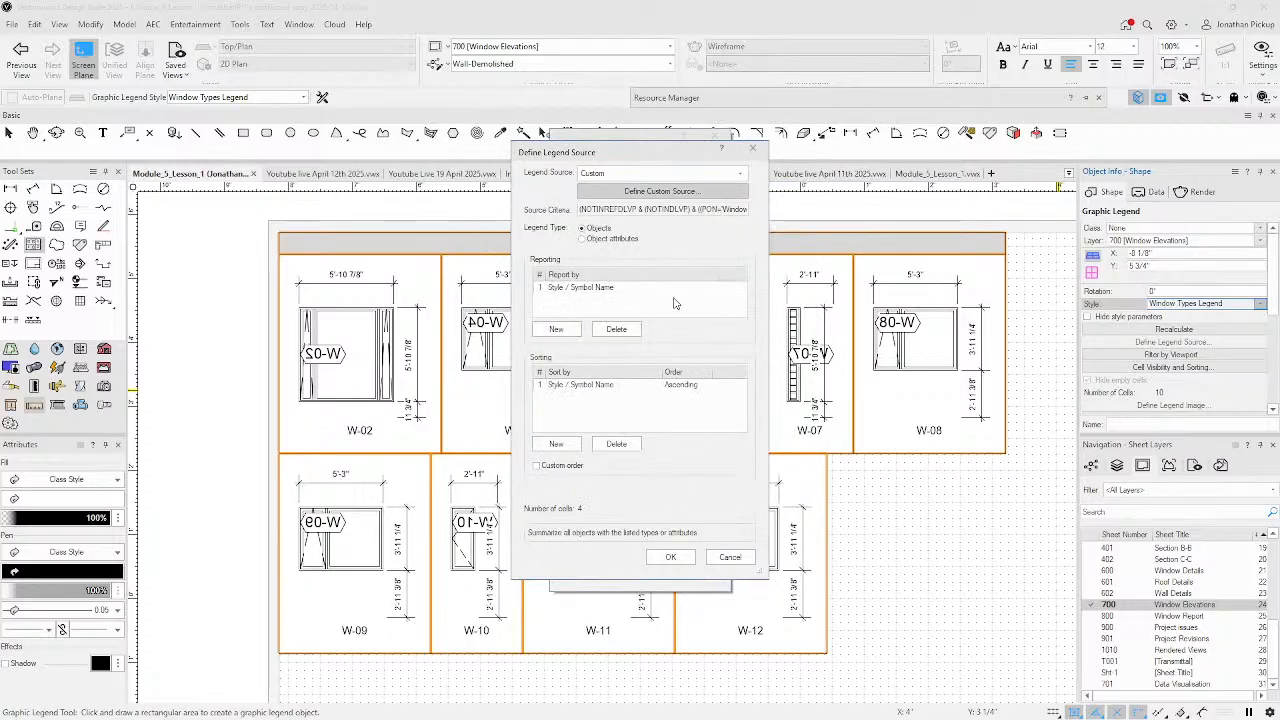
- Set the legend source to report by the window's ID Label
left_click(562, 287)
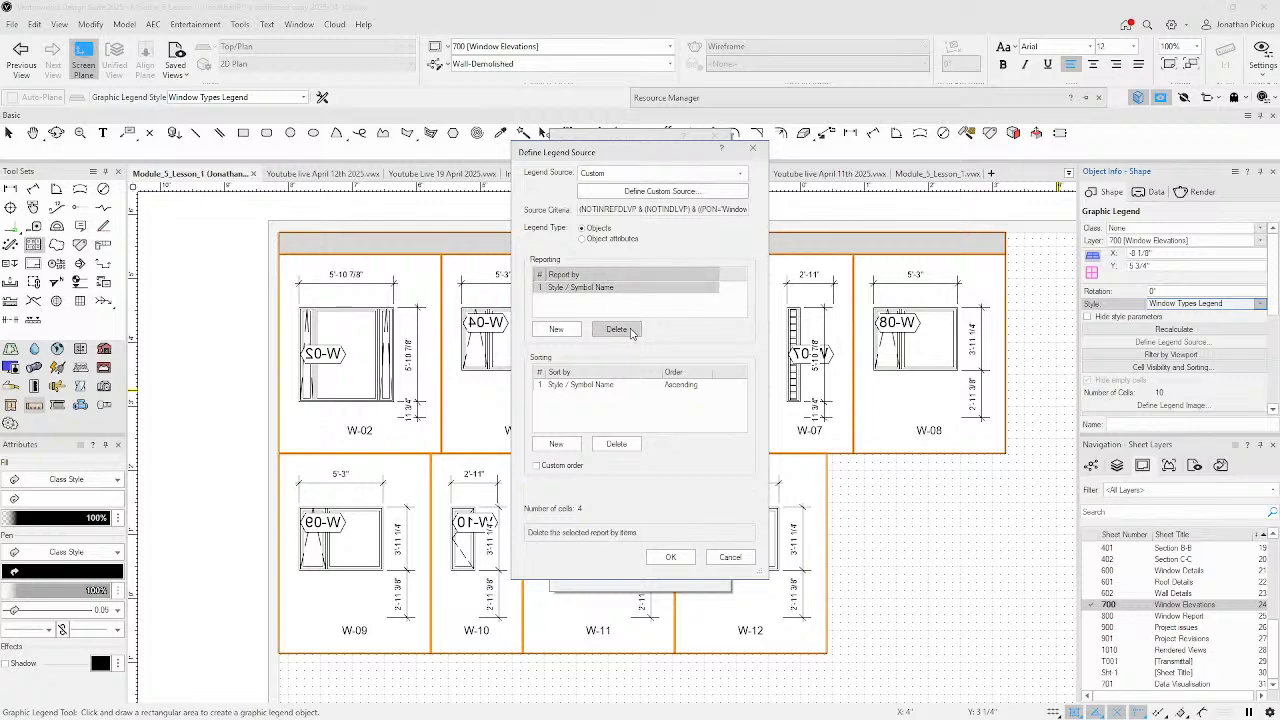
left_click(713, 287)
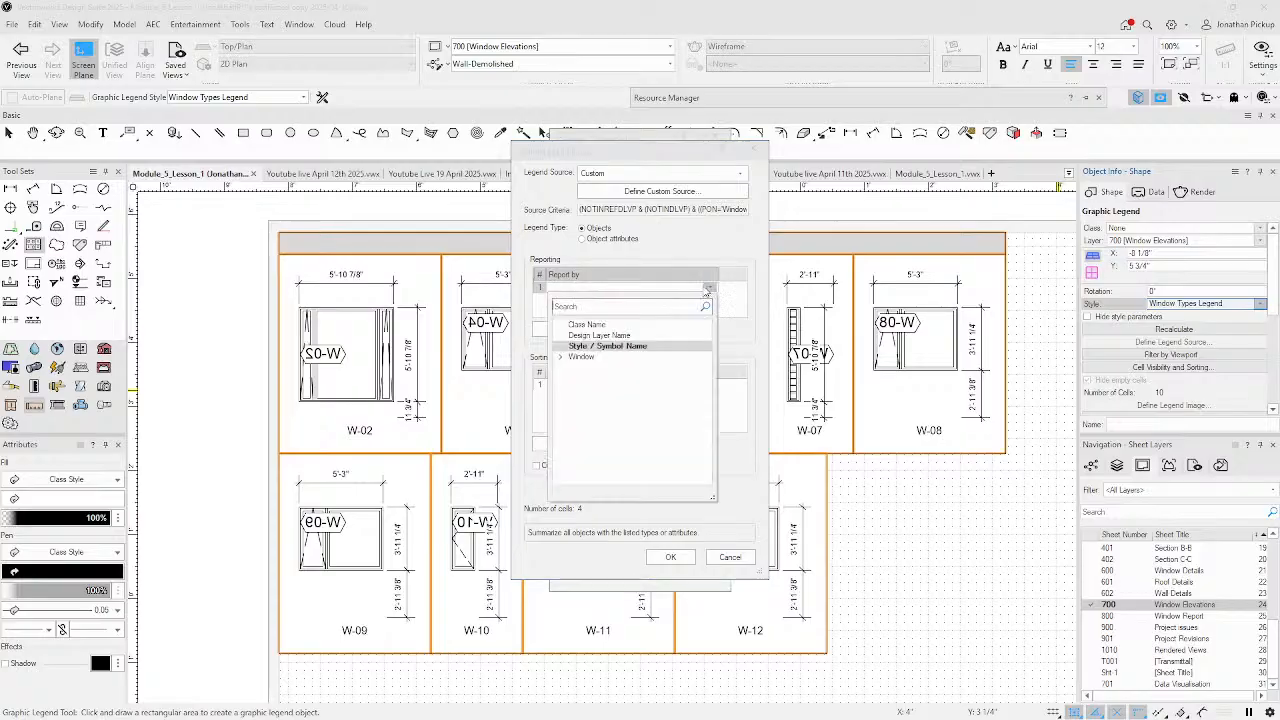
left_click(561, 357)
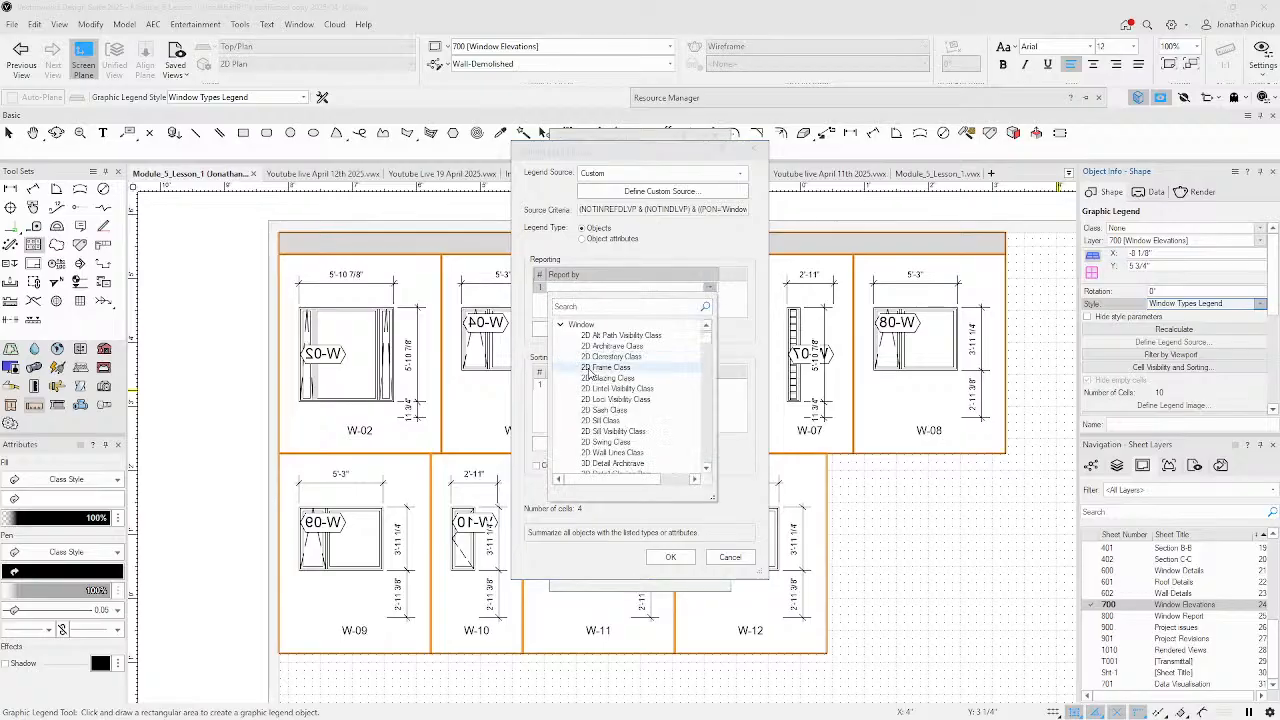
left_click_drag(707, 336, 707, 383)
left_click(600, 357)
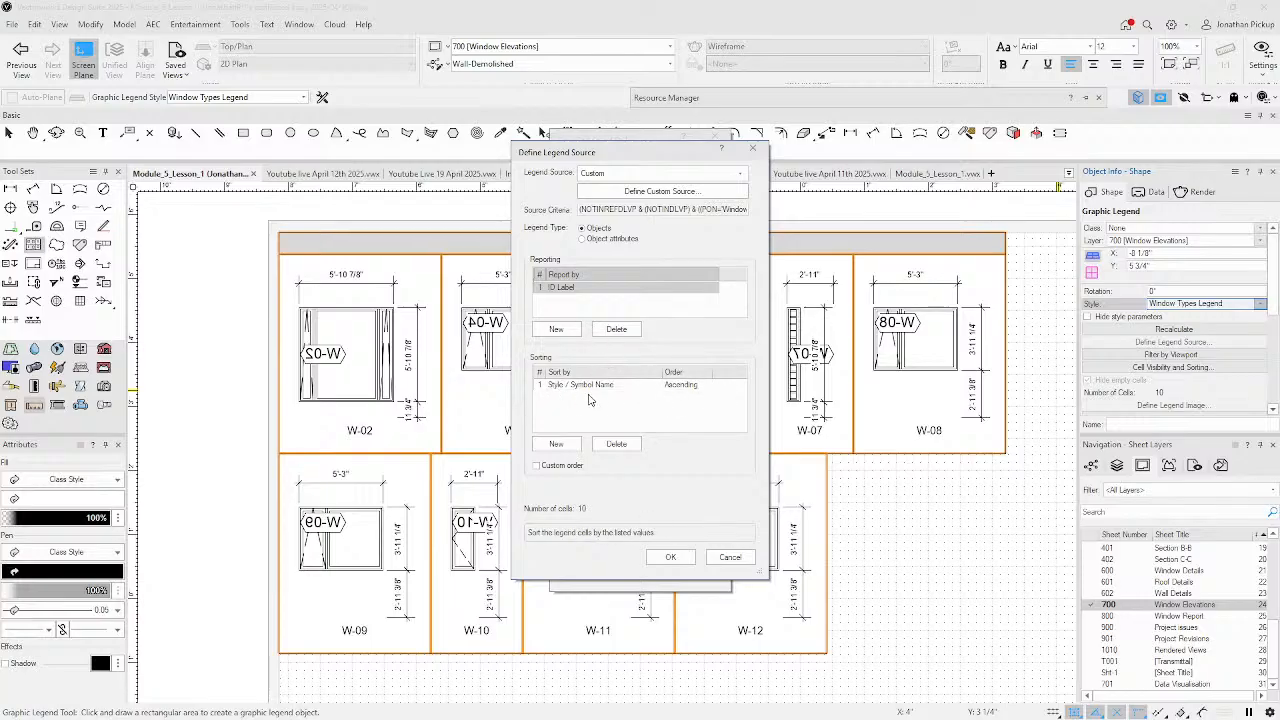
- Sort the legend cells by the window's ID Label and save the legend style
left_click(640, 386)
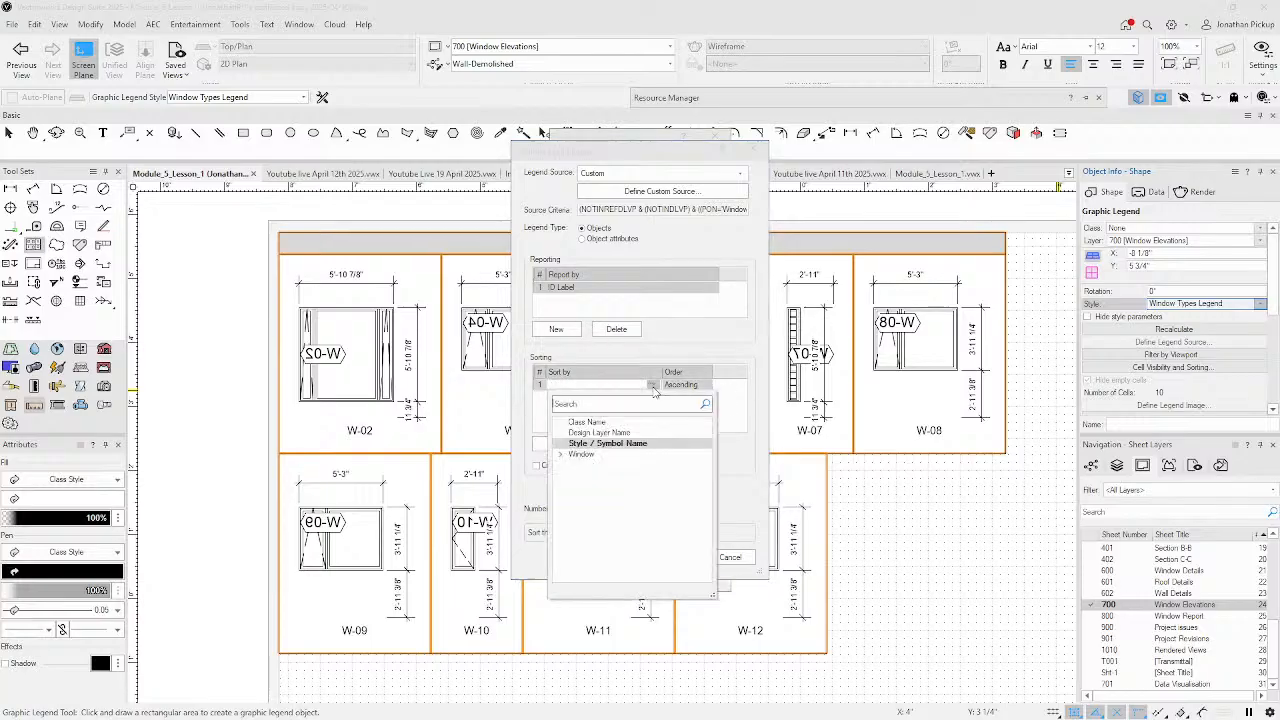
left_click(561, 463)
scroll(620, 490, "down", 10)
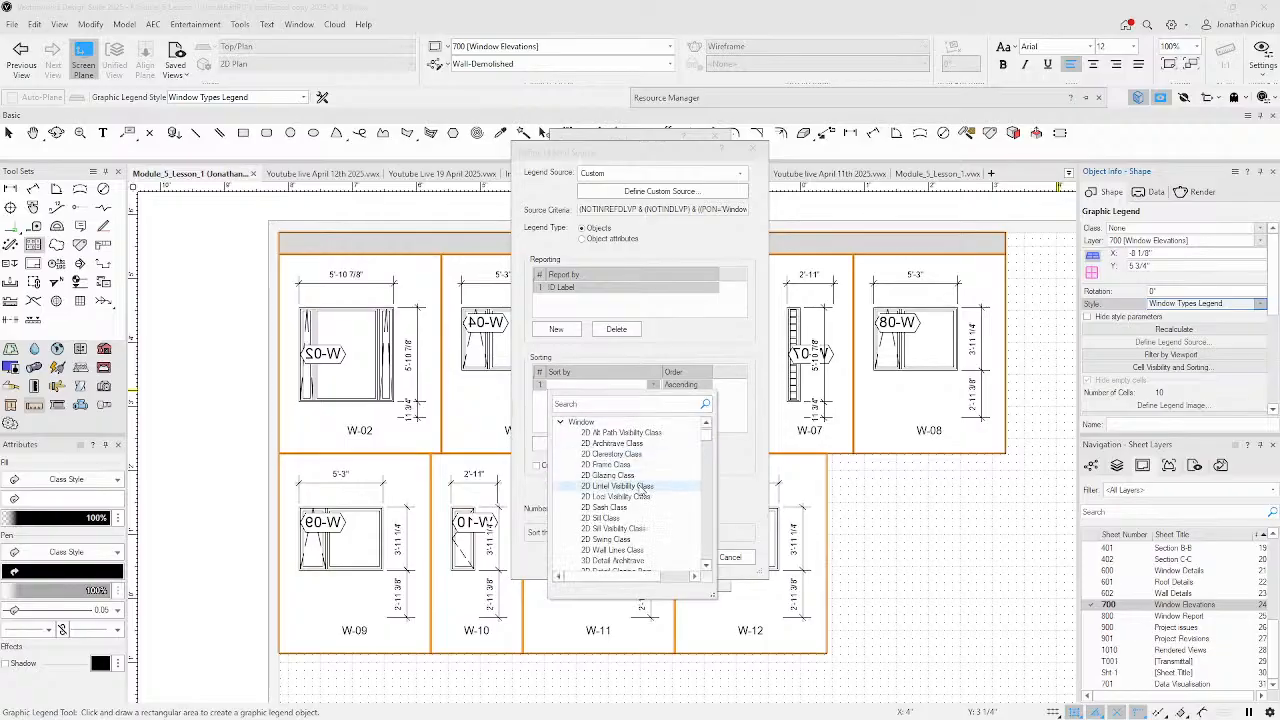
scroll(633, 499, "down", 10)
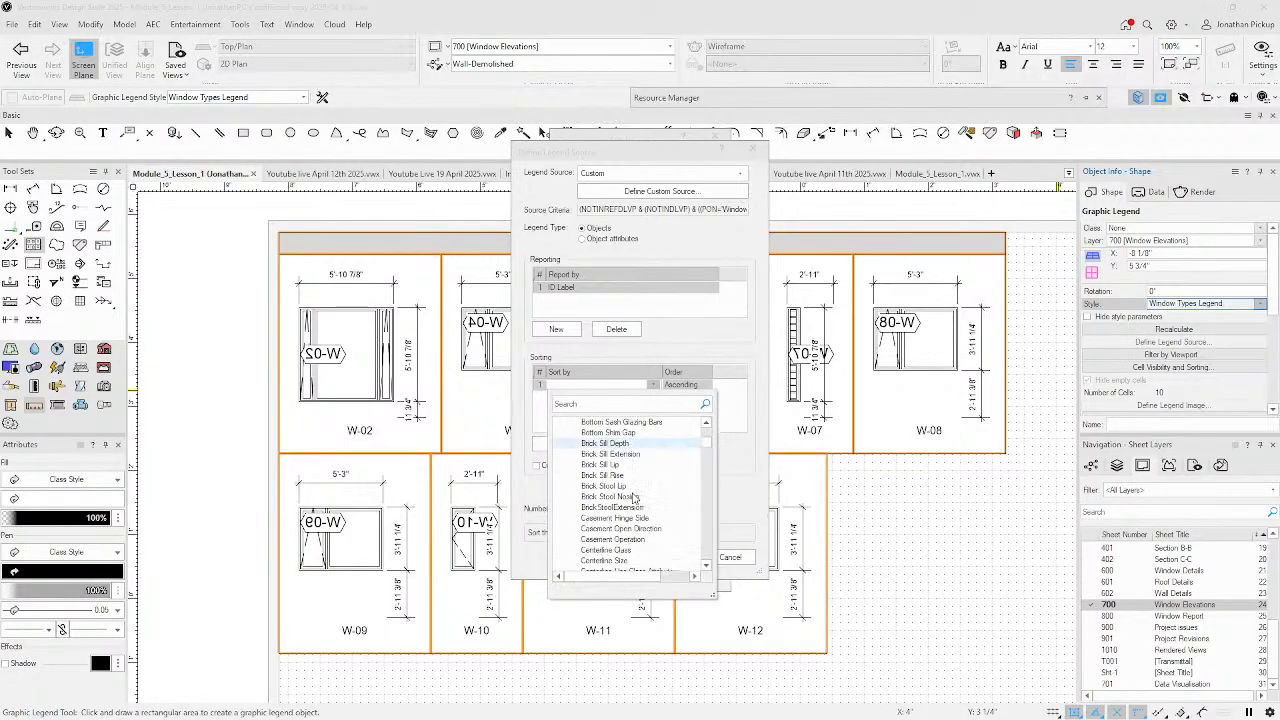
left_click_drag(705, 458, 703, 487)
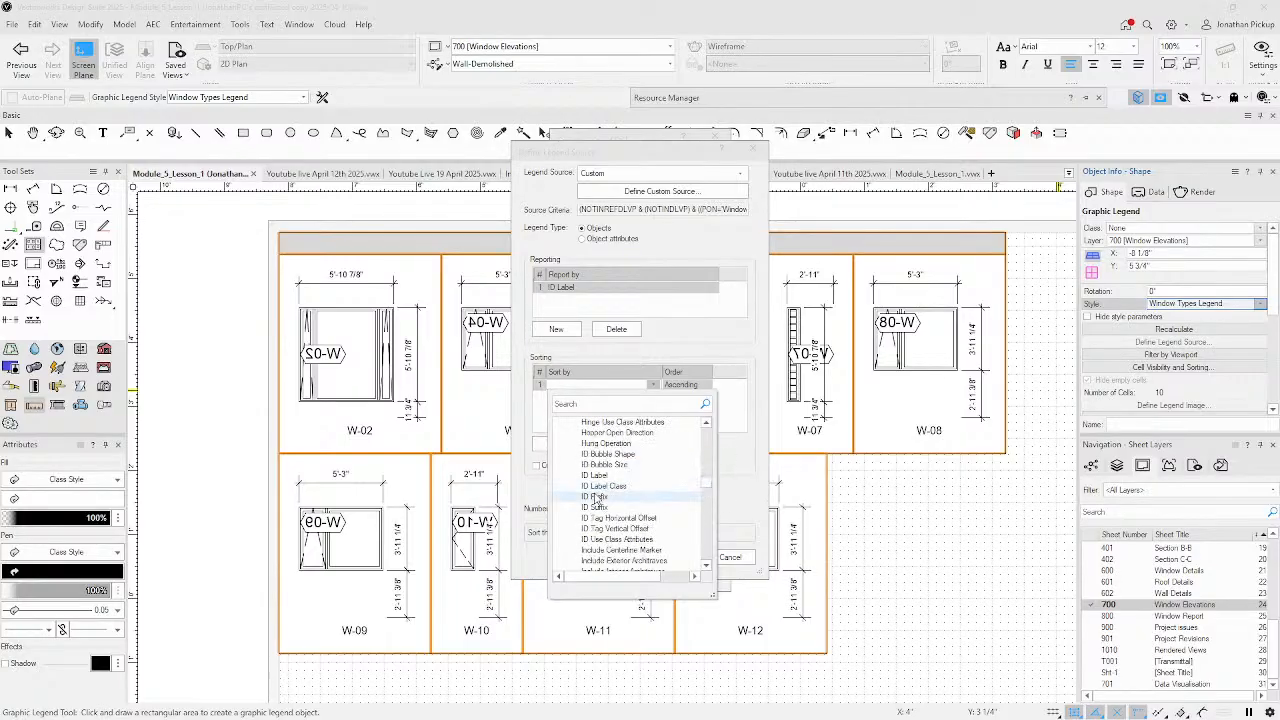
left_click(592, 484)
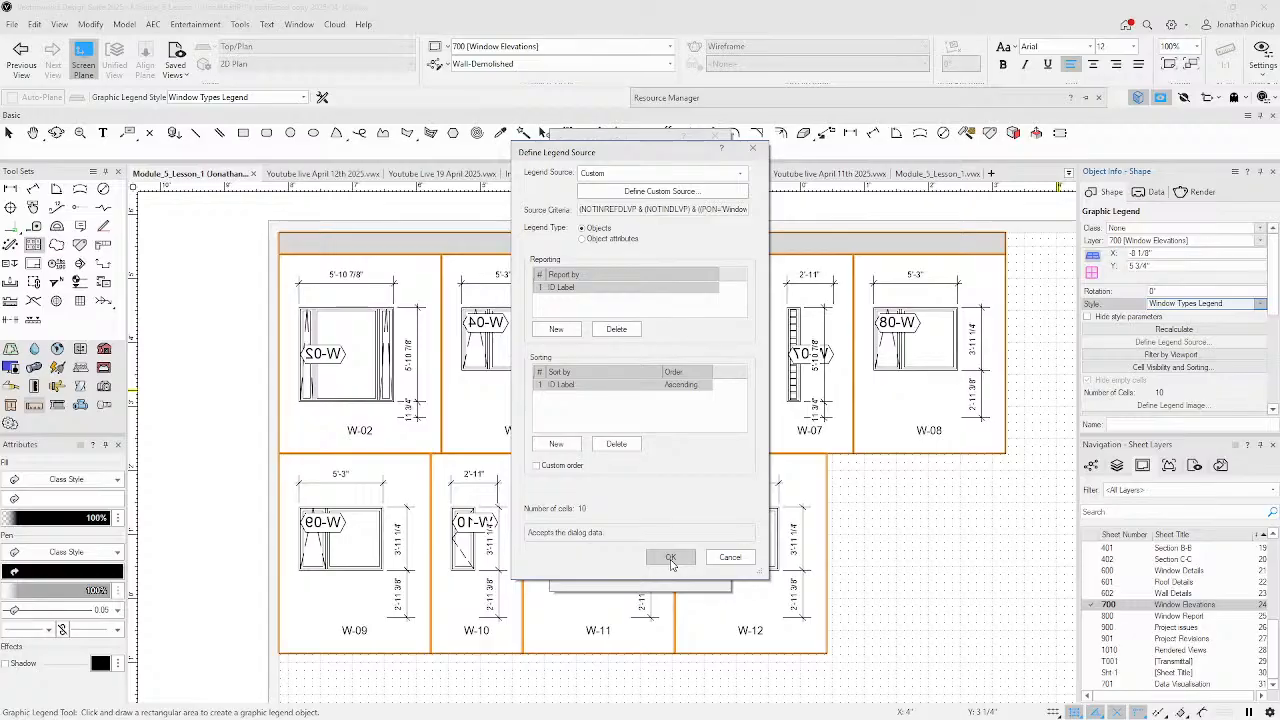
left_click(671, 560)
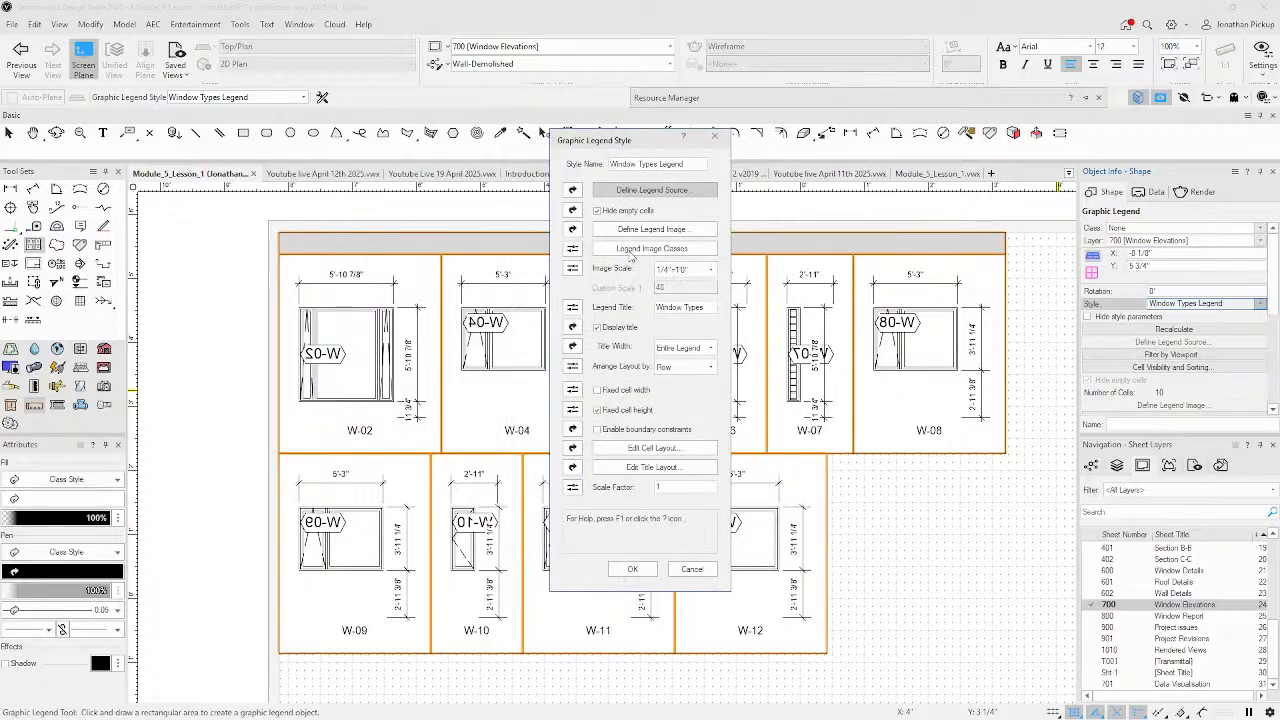
left_click(630, 569)
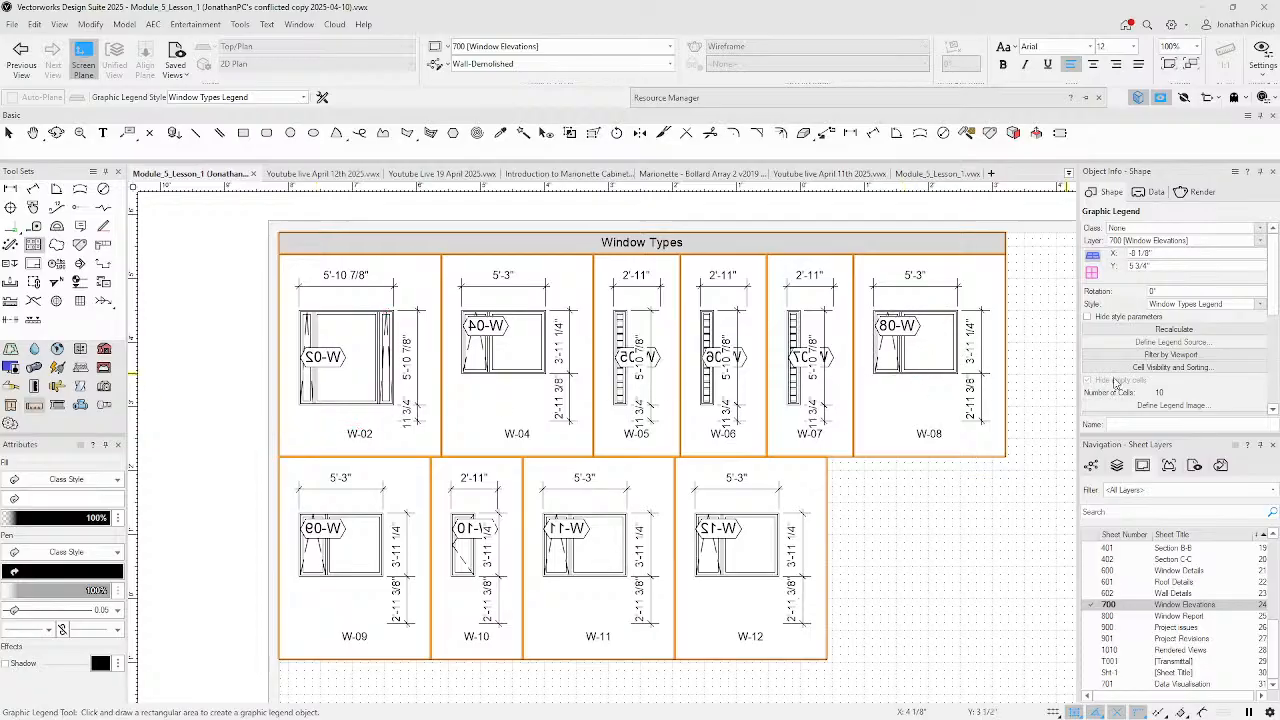
- In the style's legend image, hide all classes matching "id" and set the background render to Hidden Line
left_click(1150, 304)
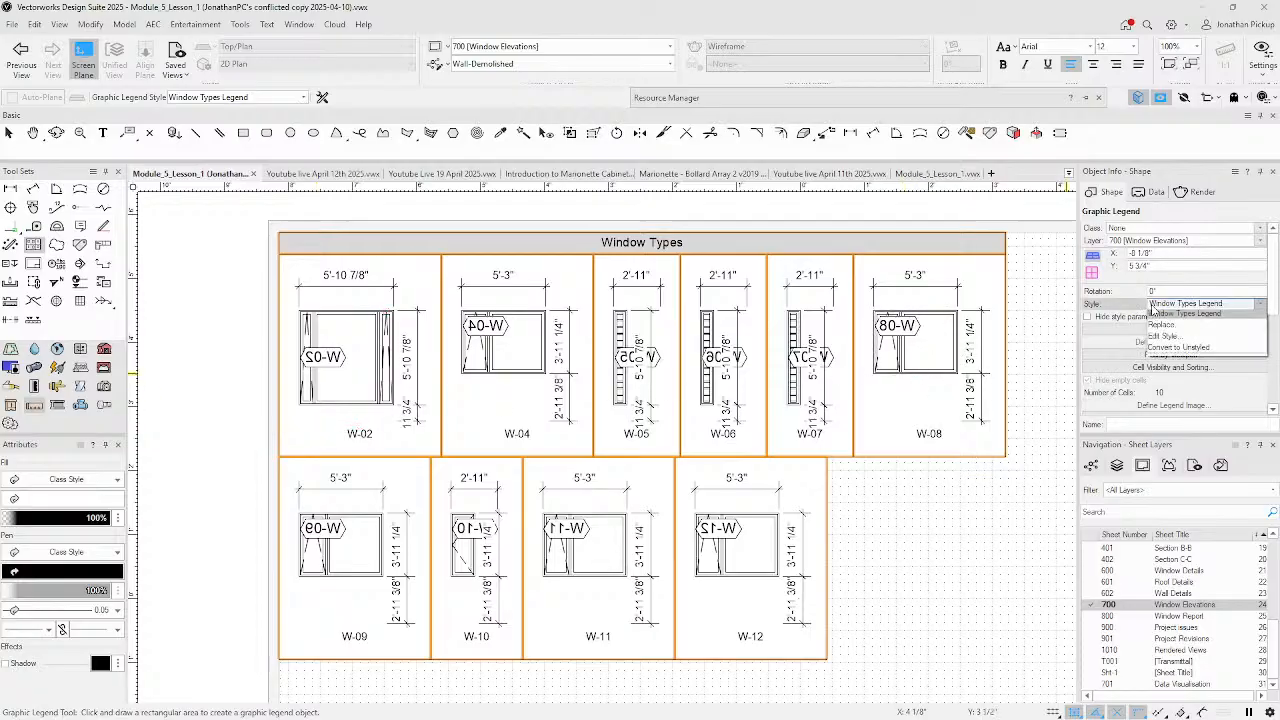
left_click(1160, 339)
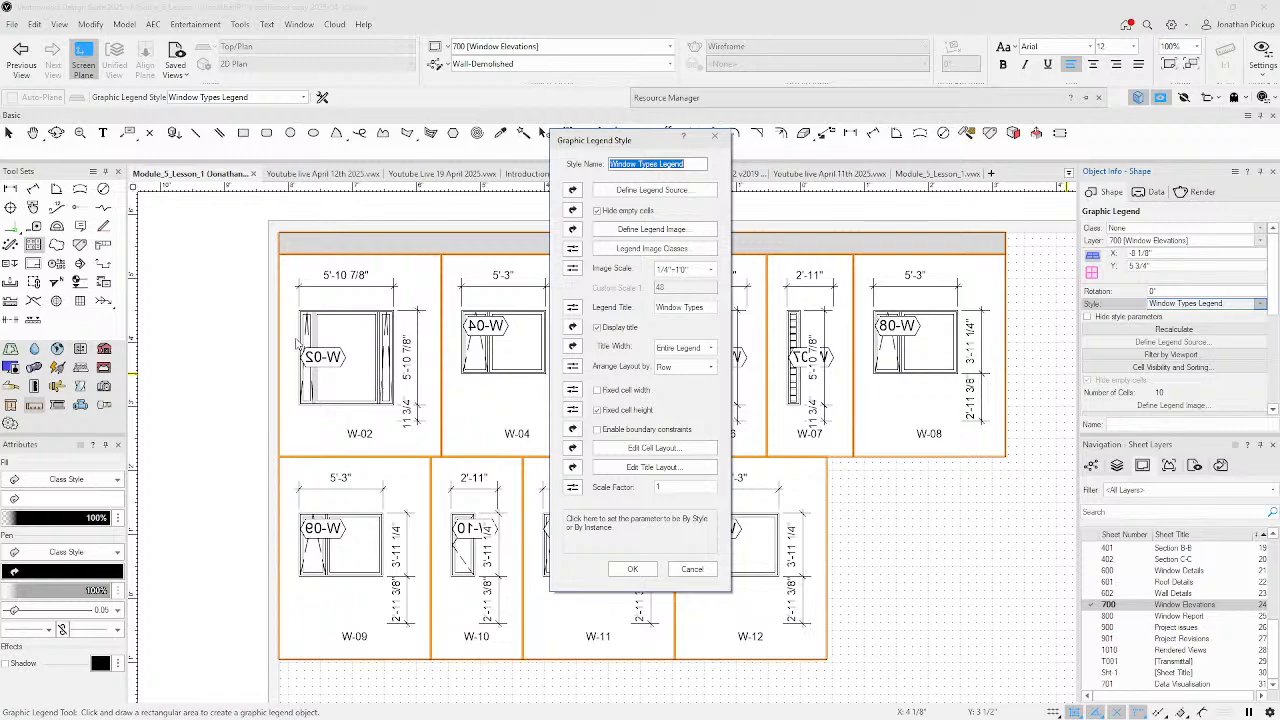
left_click(649, 229)
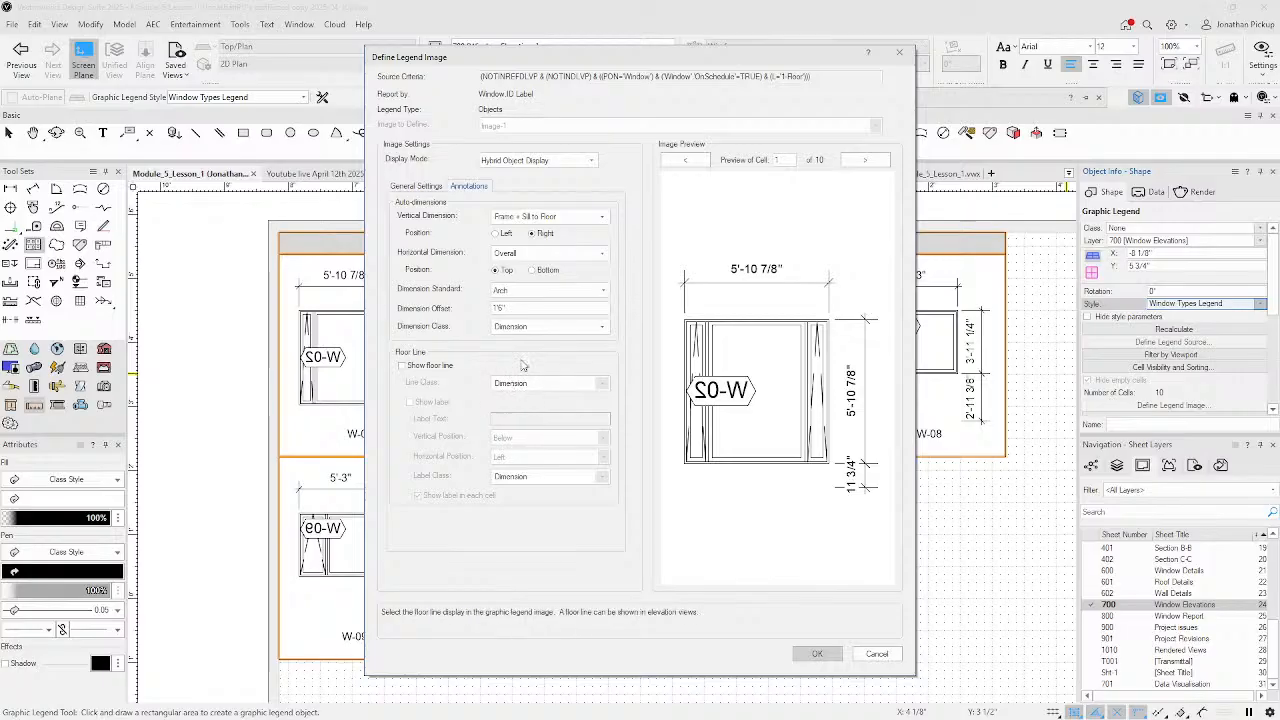
left_click(419, 190)
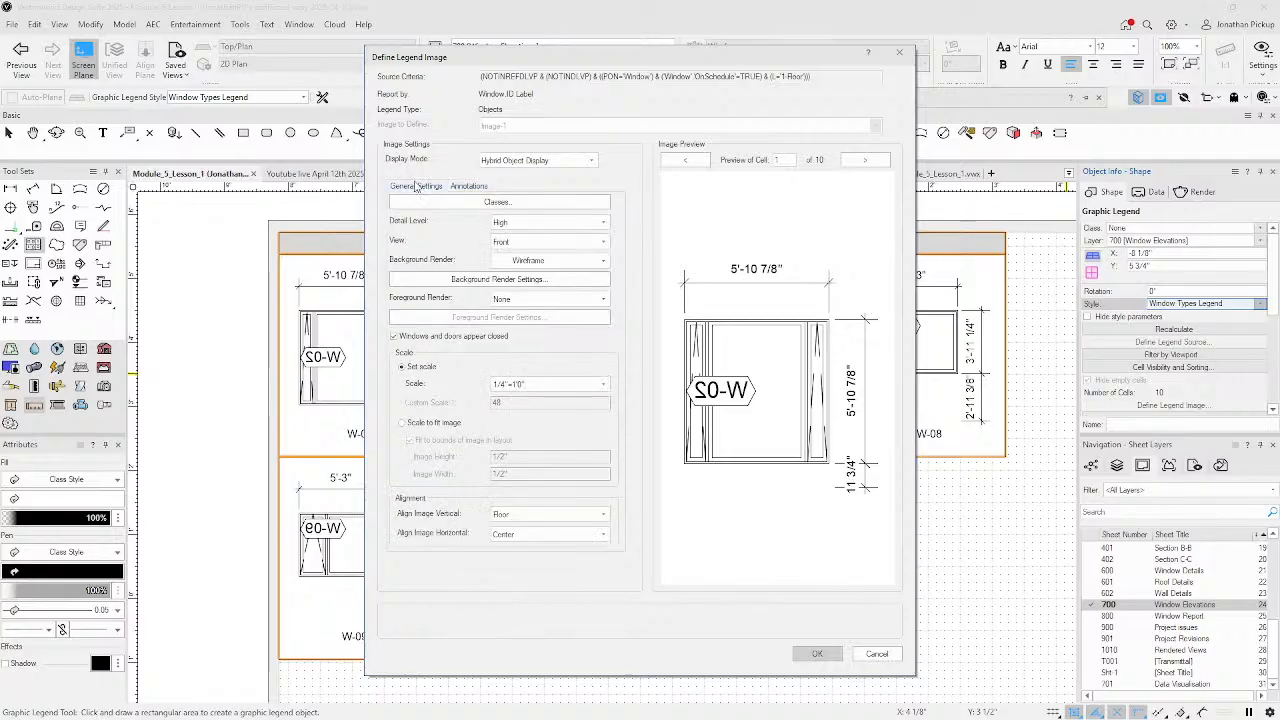
left_click(528, 203)
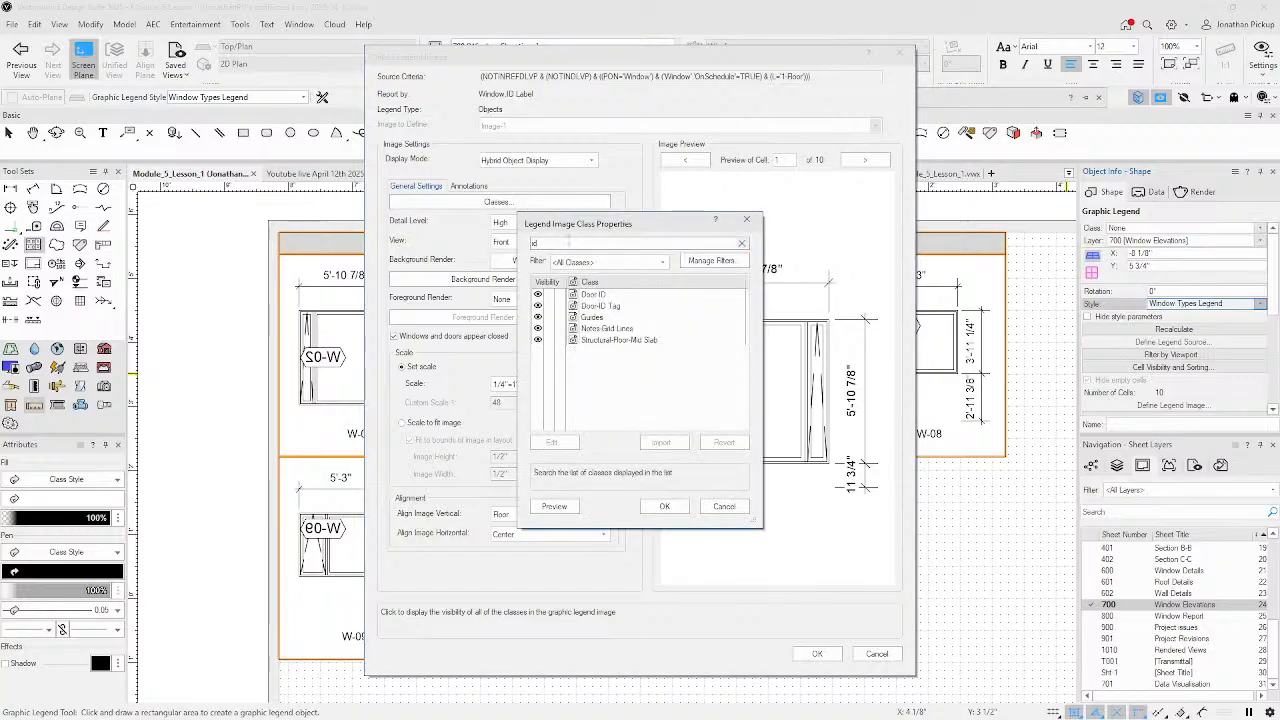
left_click(548, 341)
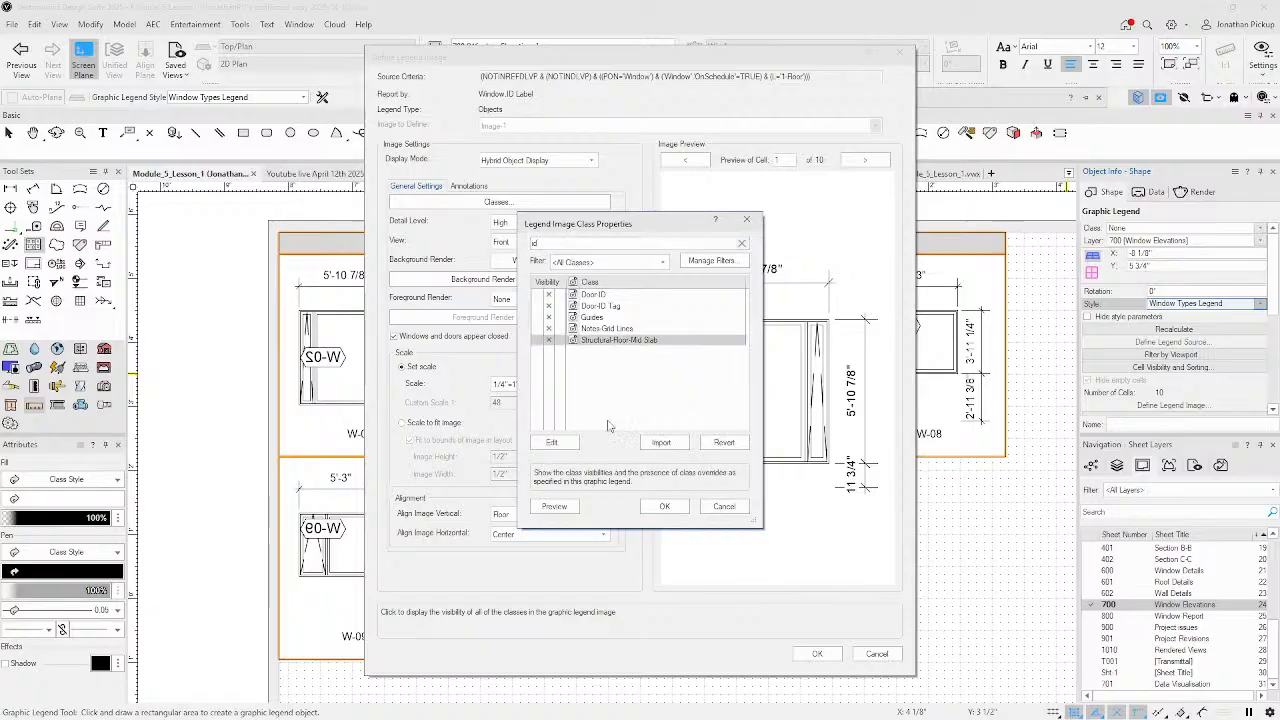
left_click(664, 506)
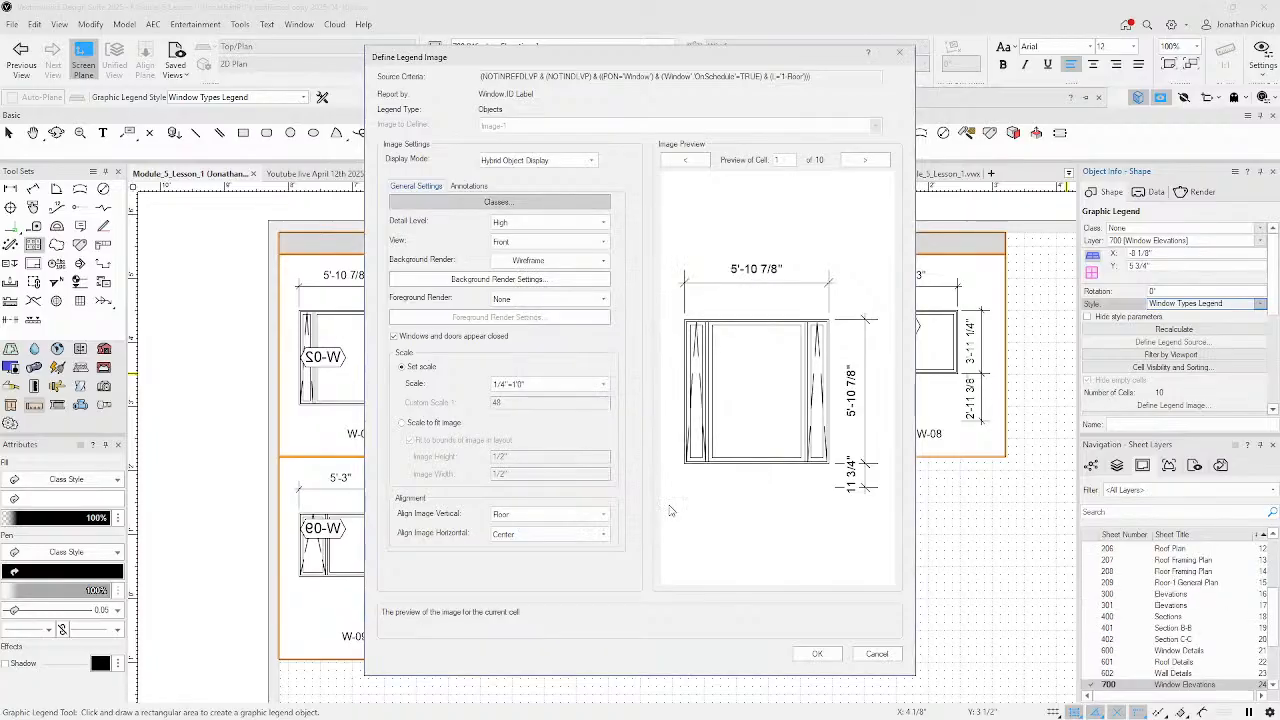
left_click(530, 260)
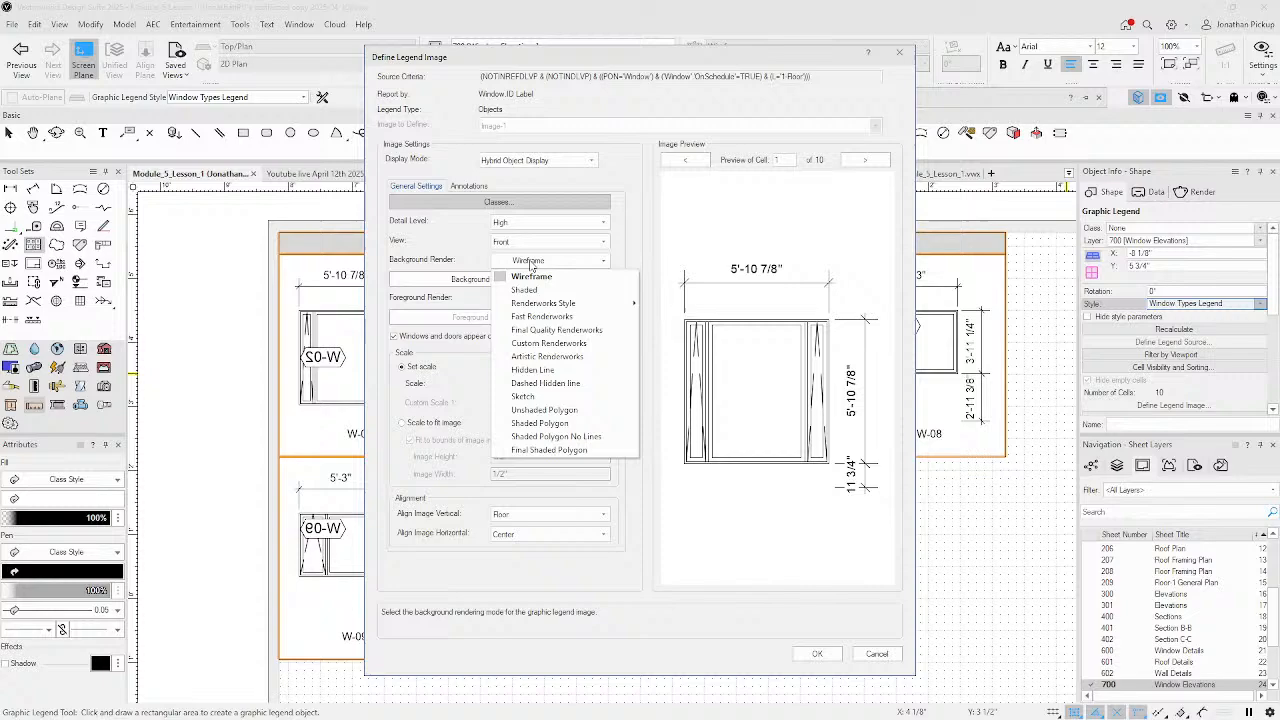
left_click(531, 370)
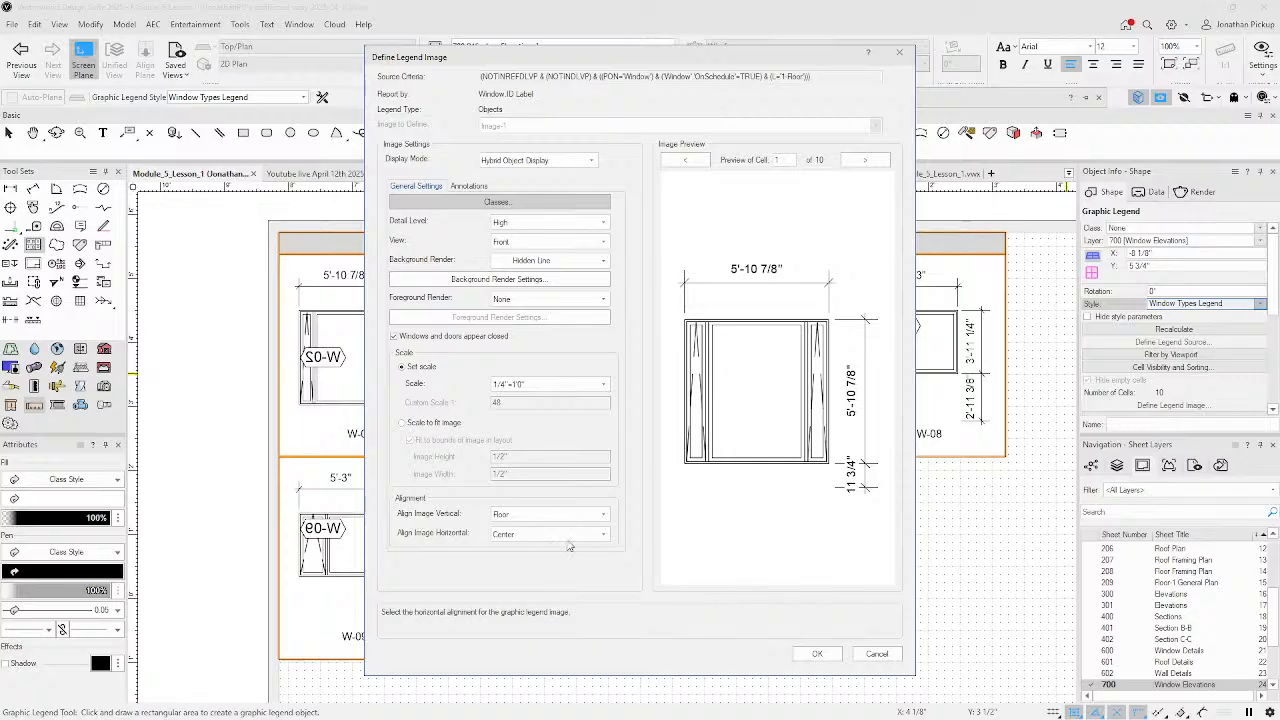
- Try the Window/Door Frame option for the legend image's vertical auto-dimension
left_click(467, 187)
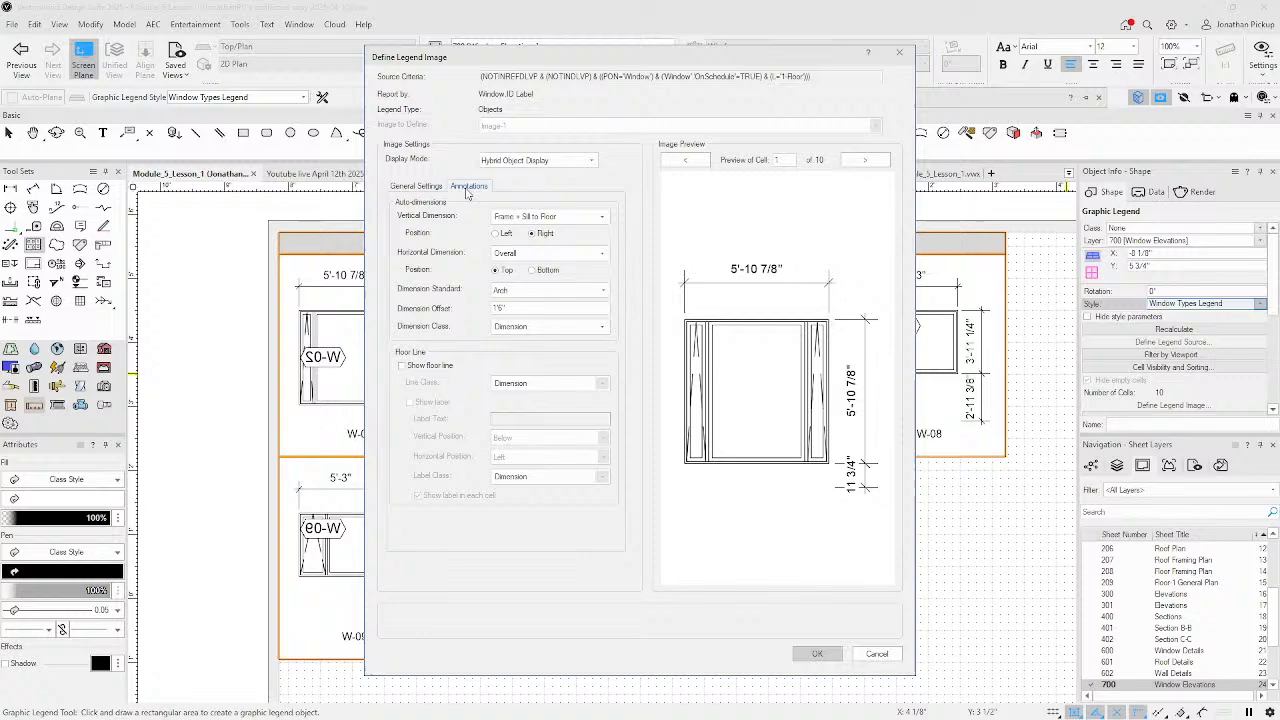
left_click(575, 218)
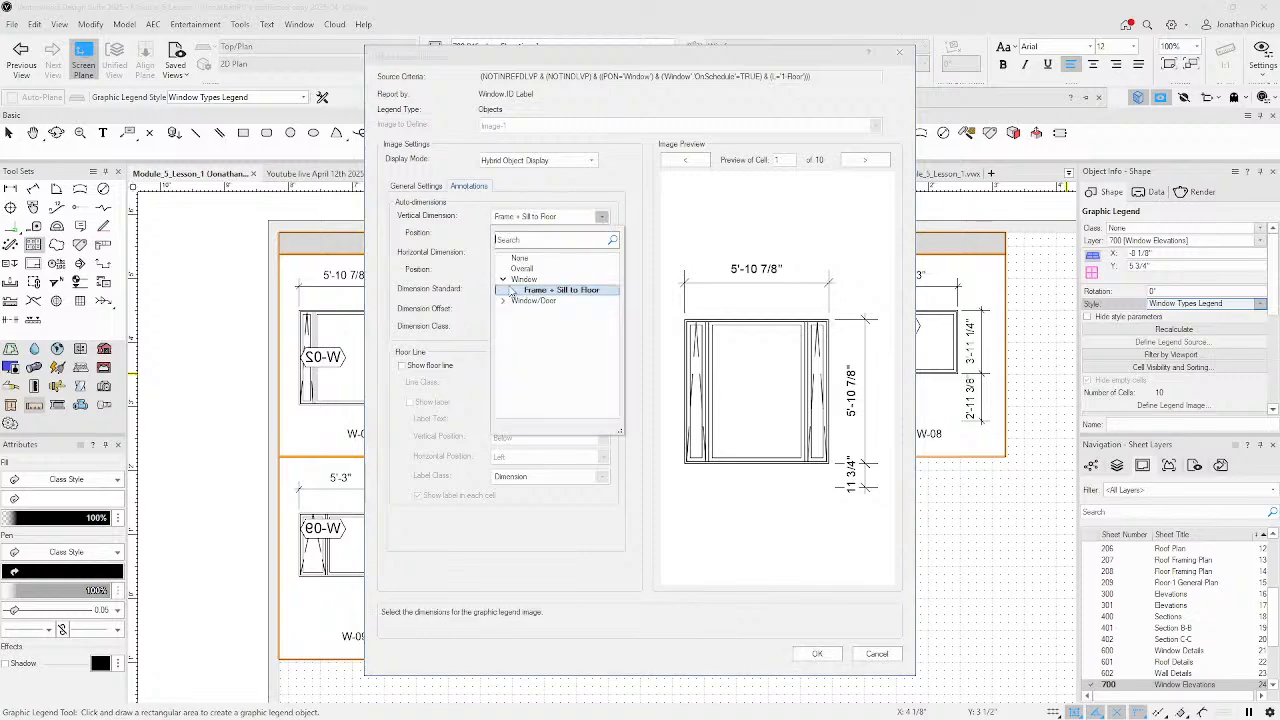
left_click(503, 301)
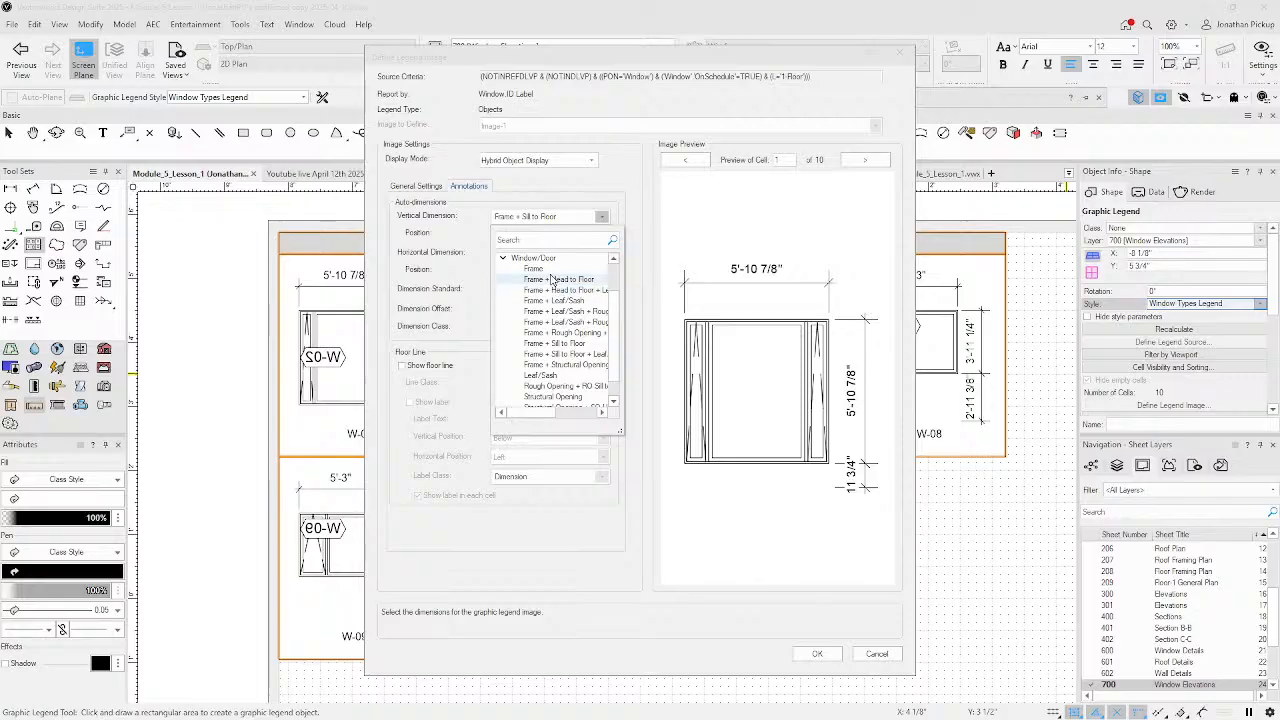
left_click(504, 258)
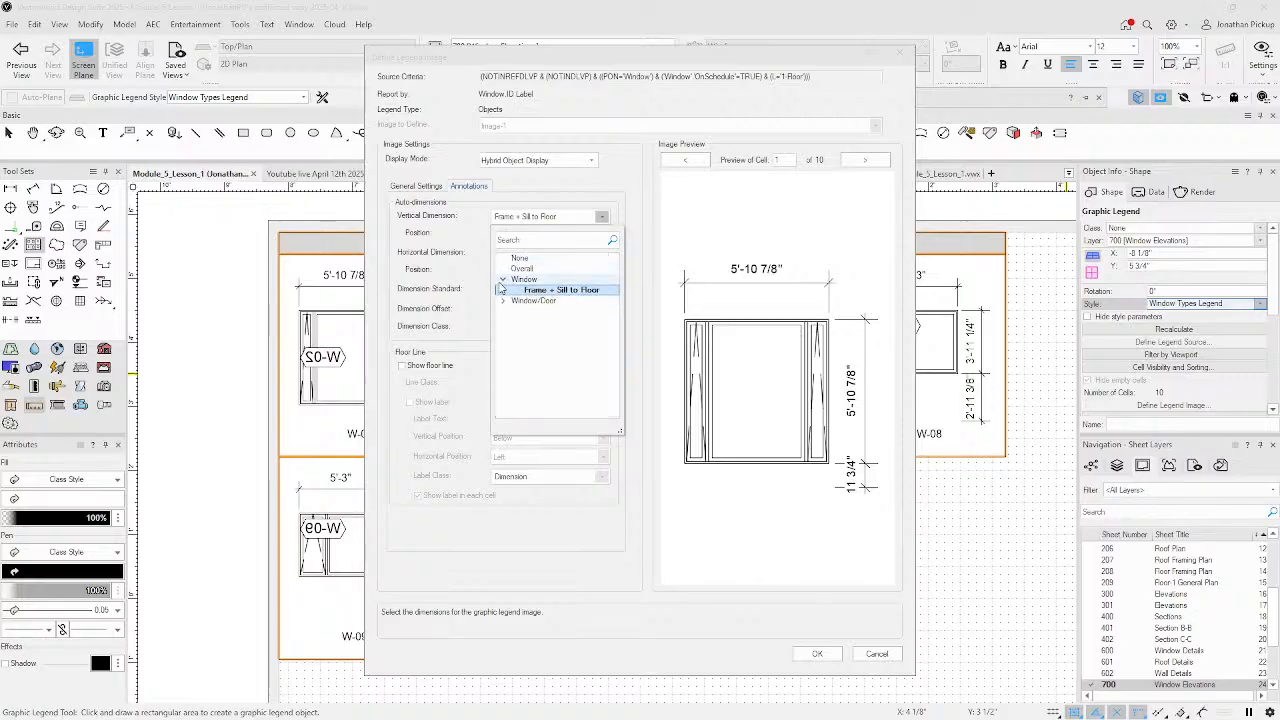
left_click(505, 301)
left_click(533, 268)
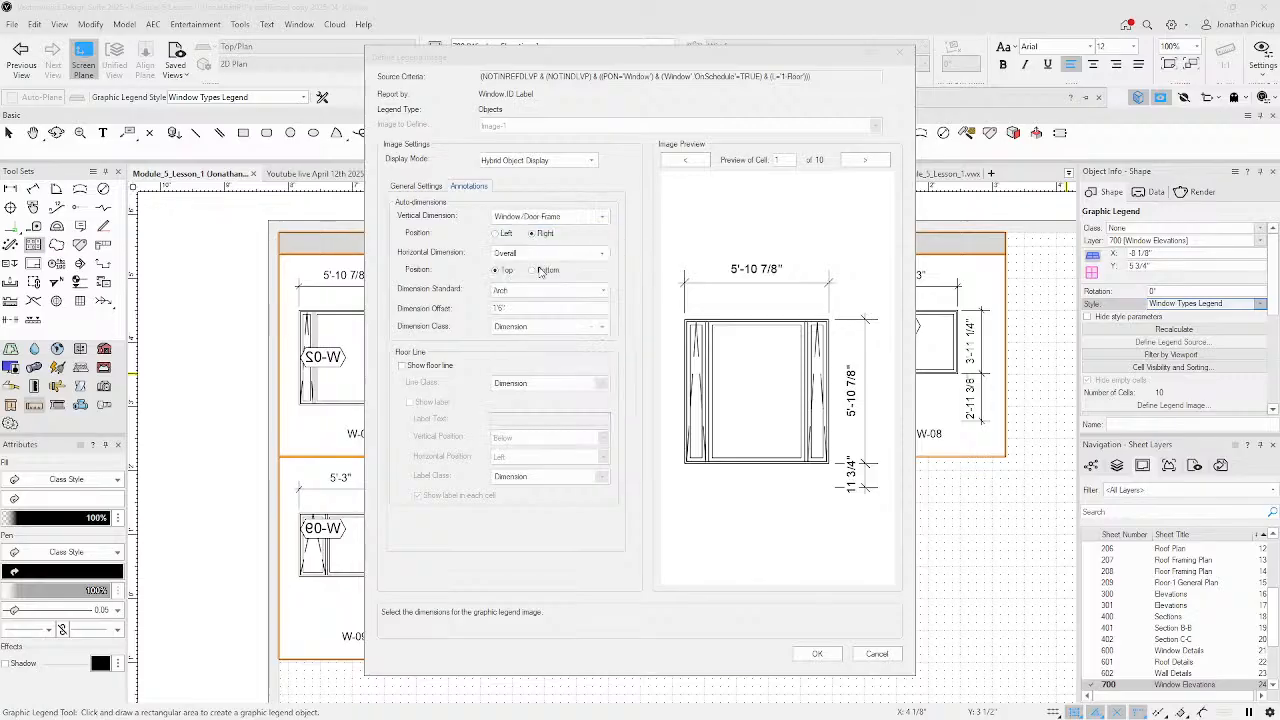
- Try the Frame + Sill to Floor and Leaf/Sash options for the legend image's vertical auto-dimension
left_click(545, 217)
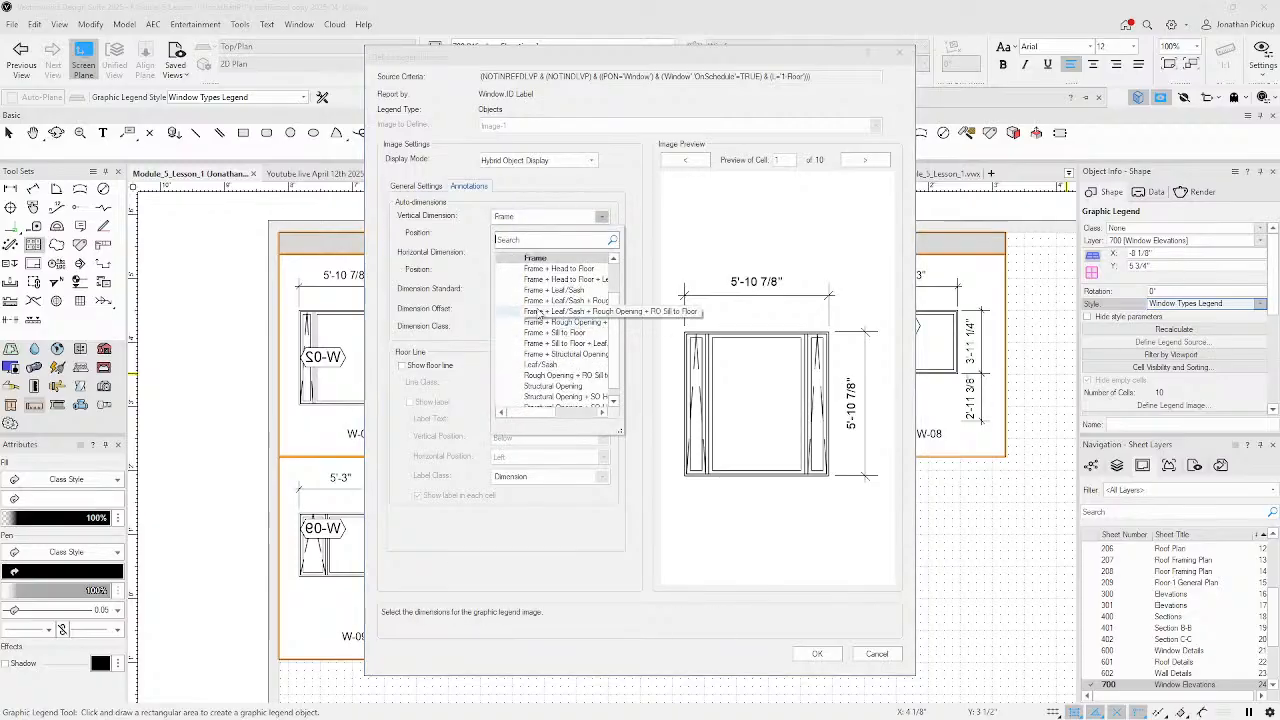
left_click(542, 333)
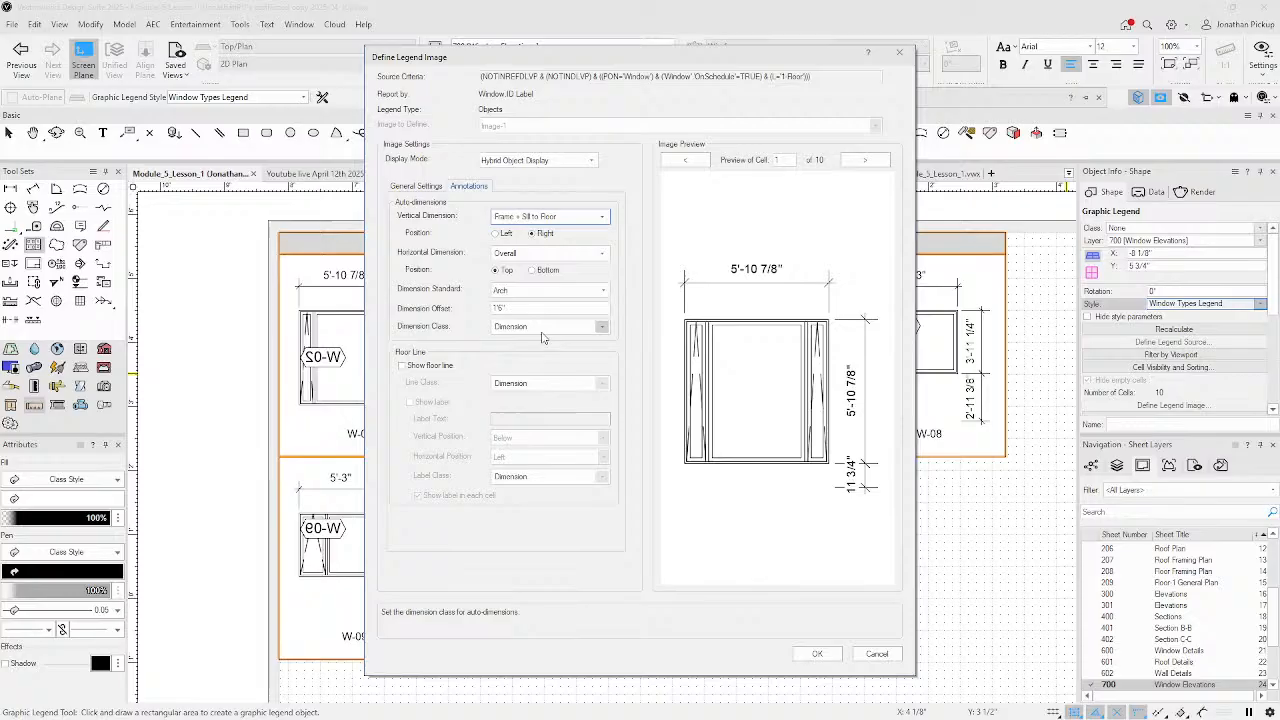
left_click(537, 217)
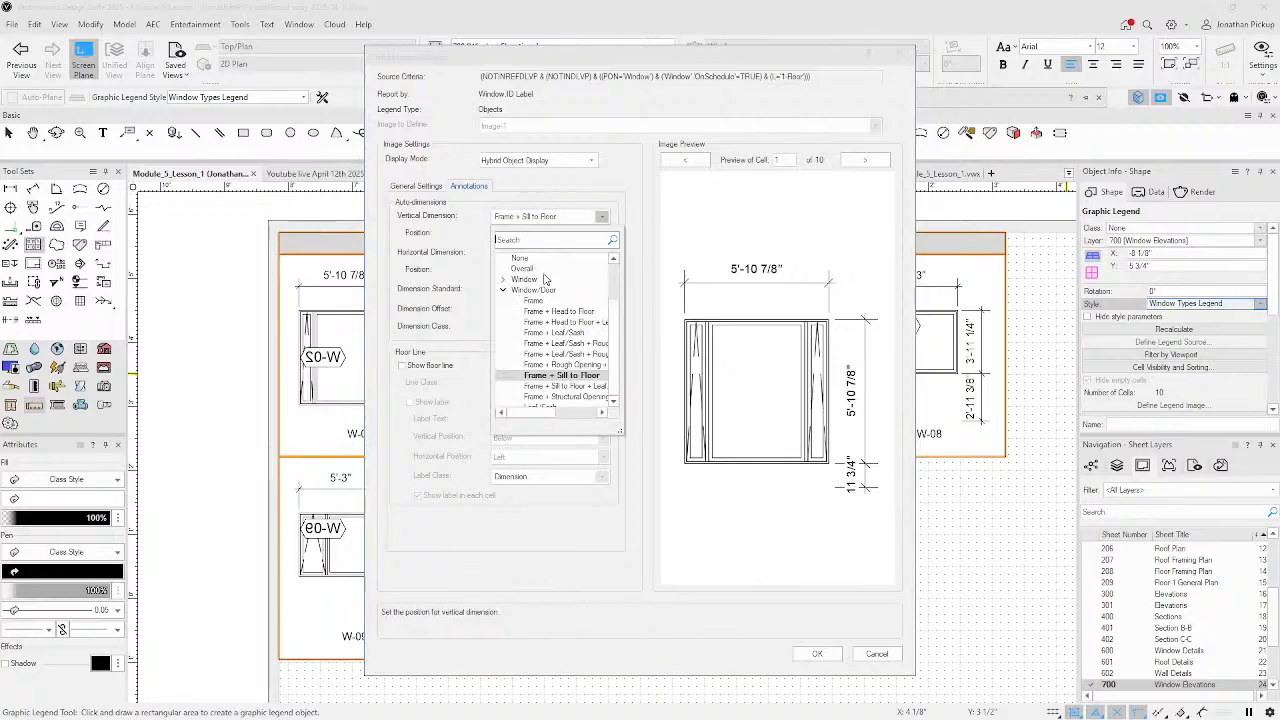
scroll(540, 330, "down", 2)
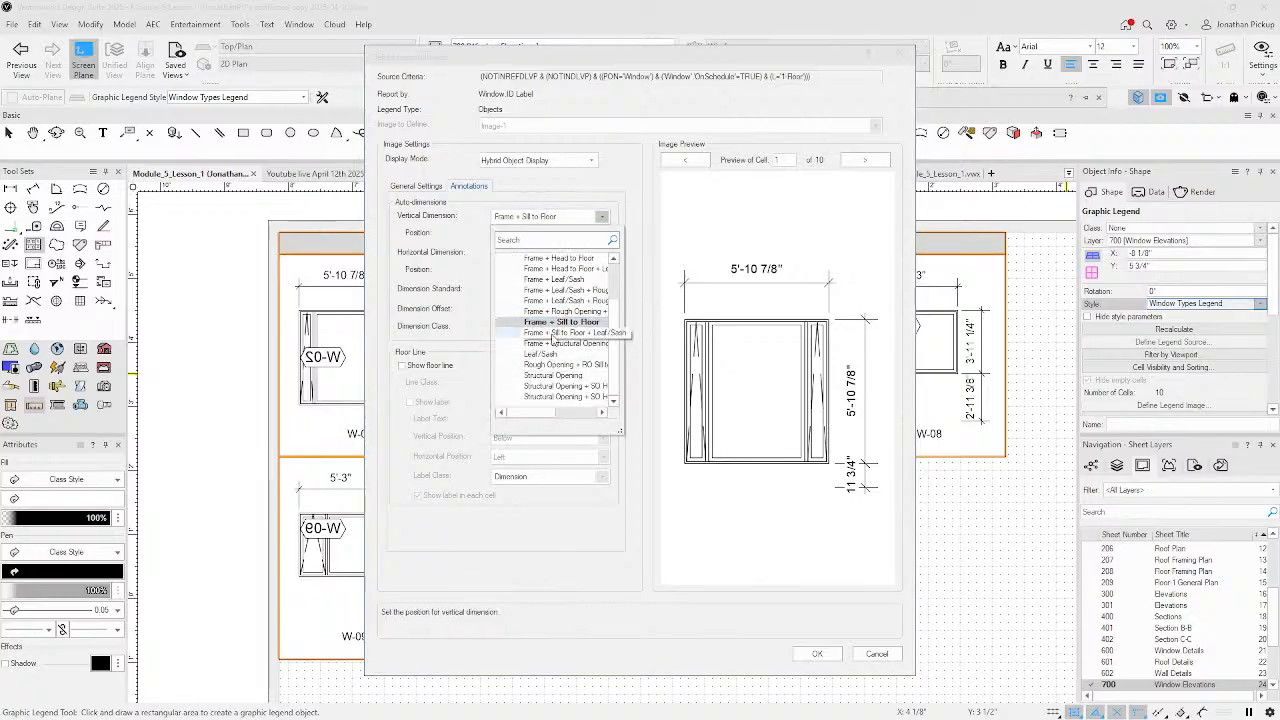
left_click(548, 355)
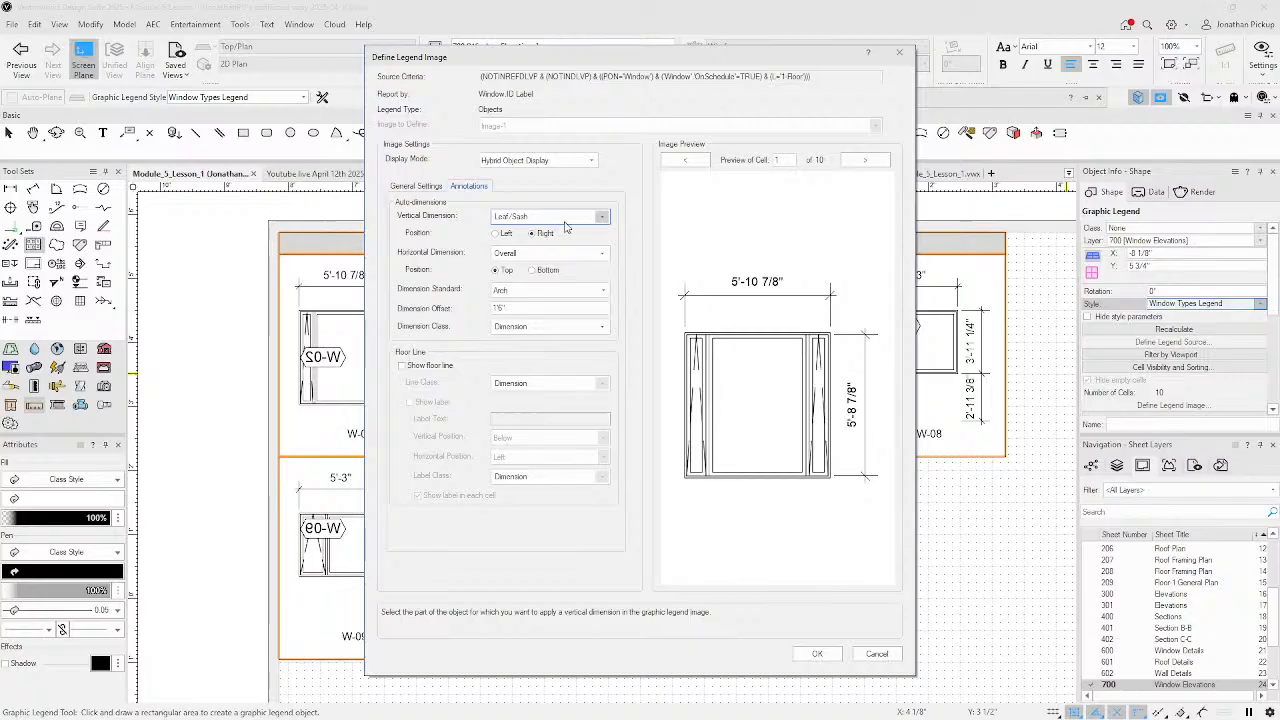
- Try the Frame + Rough Opening + RO Sill to Floor option for the legend image's vertical auto-dimension
left_click(601, 218)
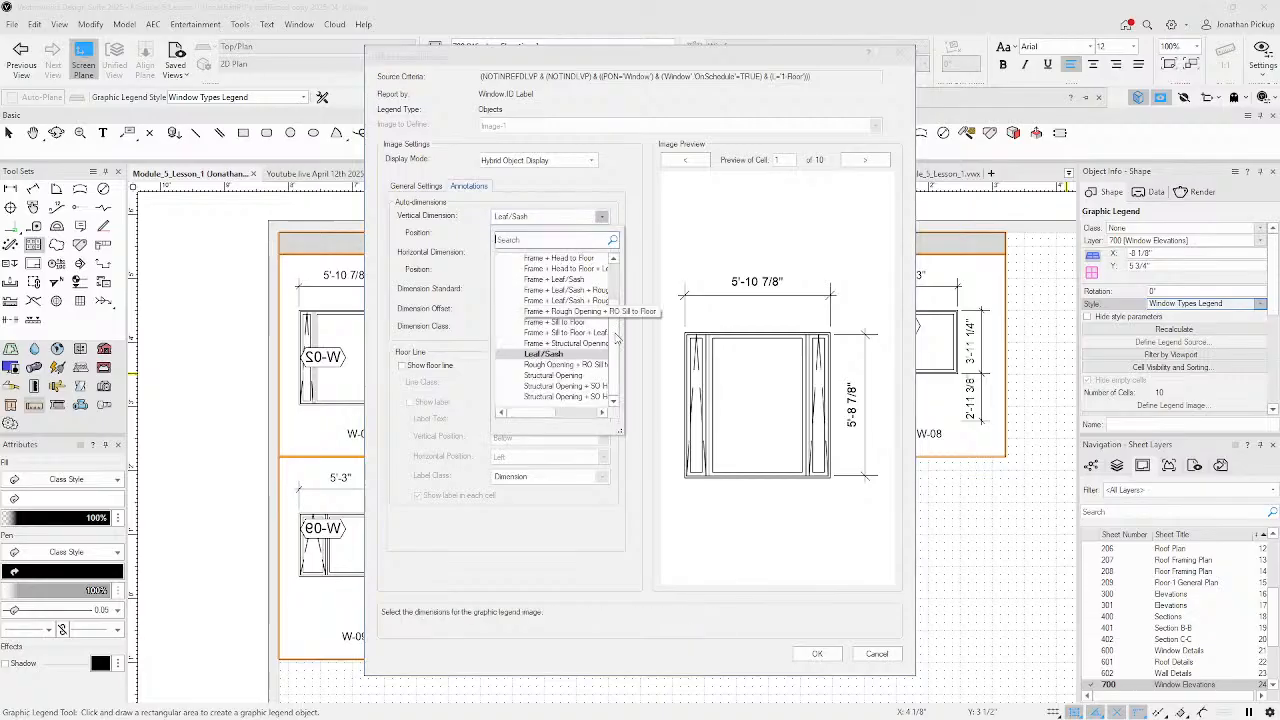
scroll(619, 330, "up", 2)
scroll(619, 324, "down", 1)
scroll(615, 362, "up", 2)
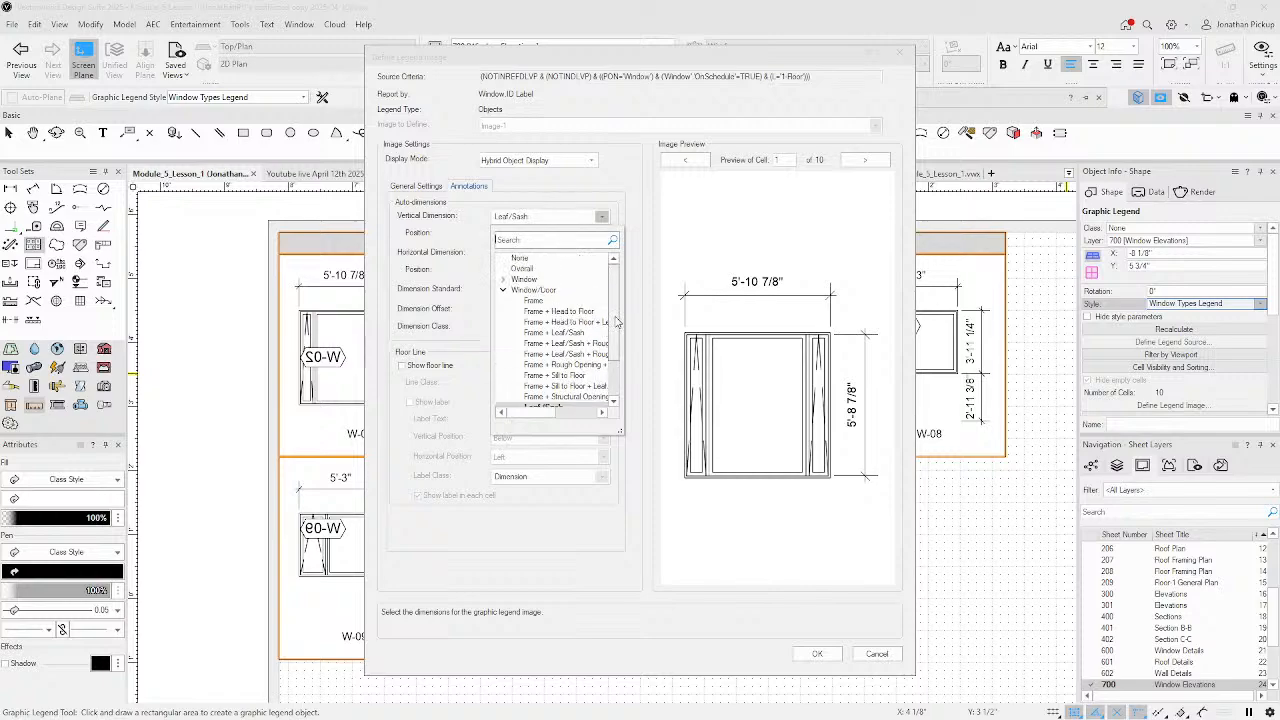
scroll(614, 355, "down", 1)
left_click(586, 322)
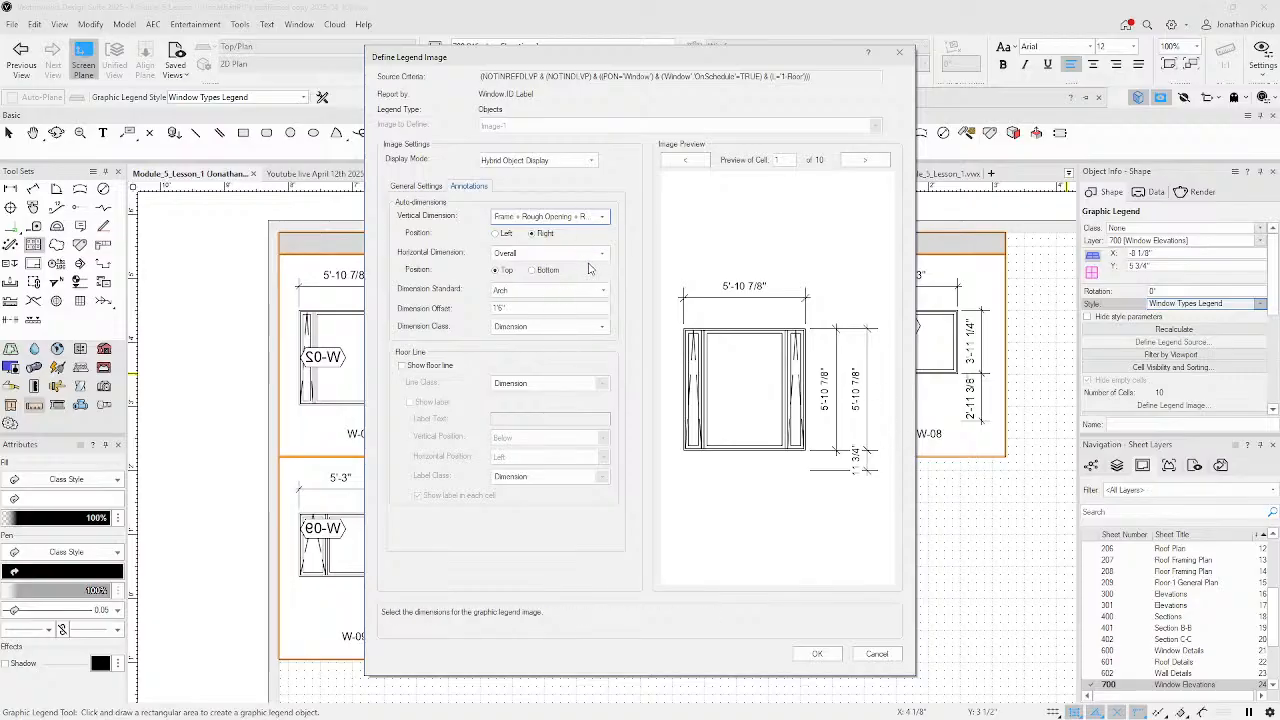
- Set the legend image's vertical auto-dimension to Structural Opening + SO Head to Floor
left_click(601, 218)
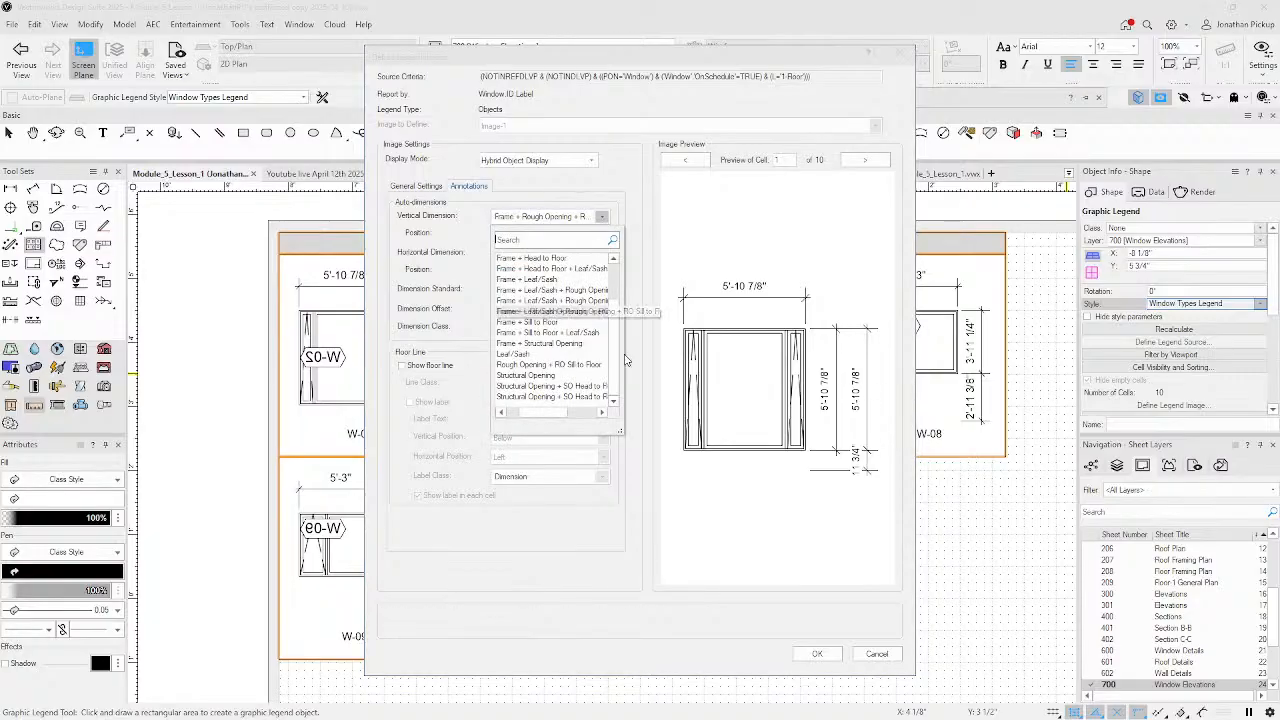
left_click(522, 397)
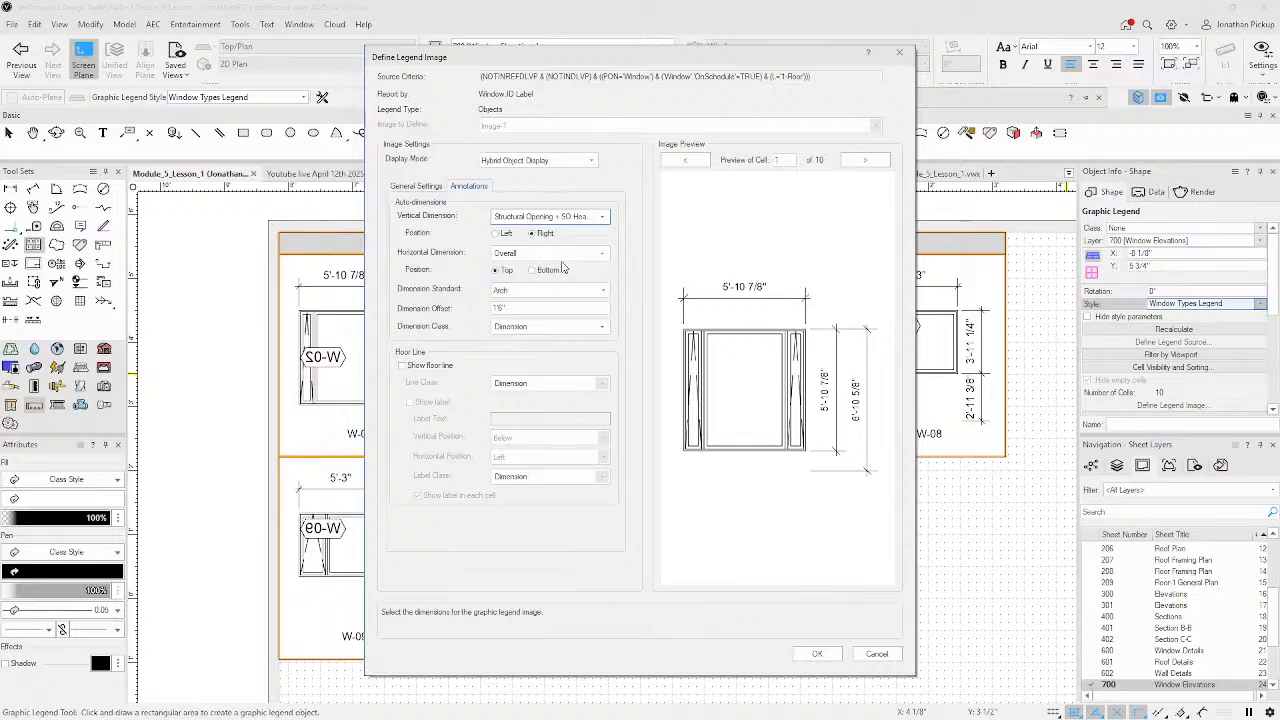
- Try the Frame + Leaf/Sash + Rough Opening and Leaf/Sash options for the legend image's horizontal auto-dimension
left_click(603, 257)
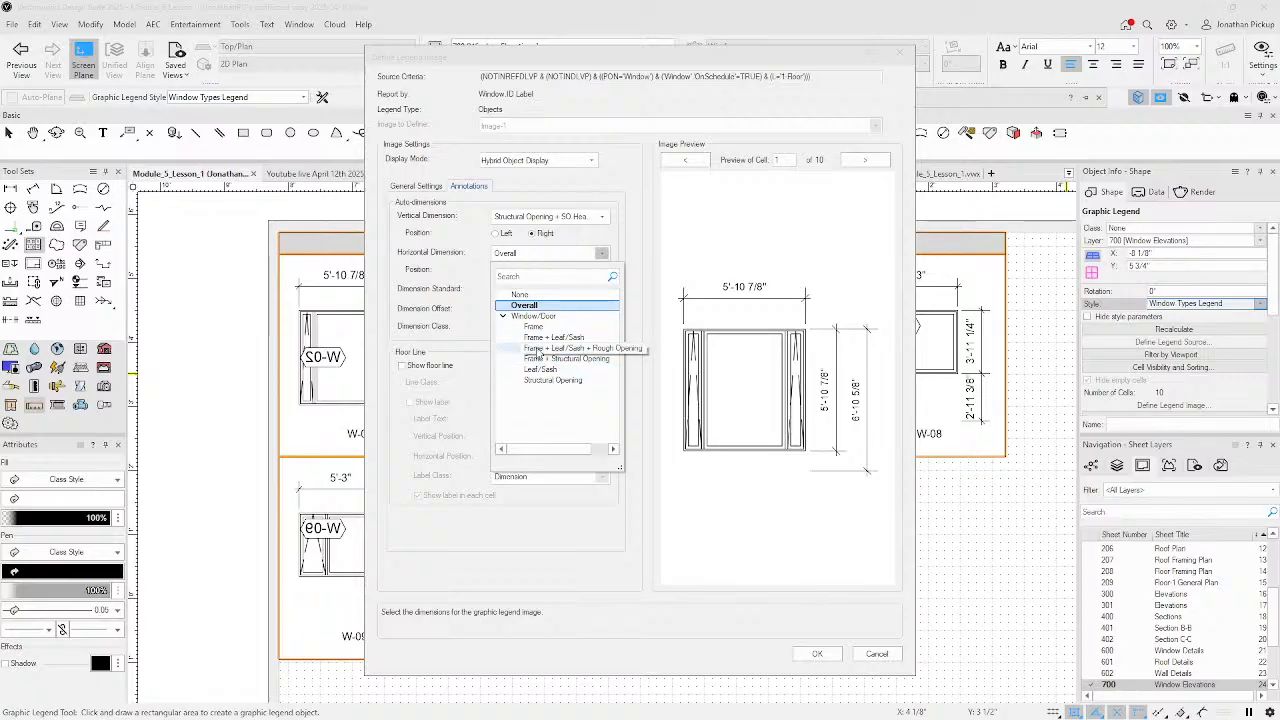
left_click(540, 349)
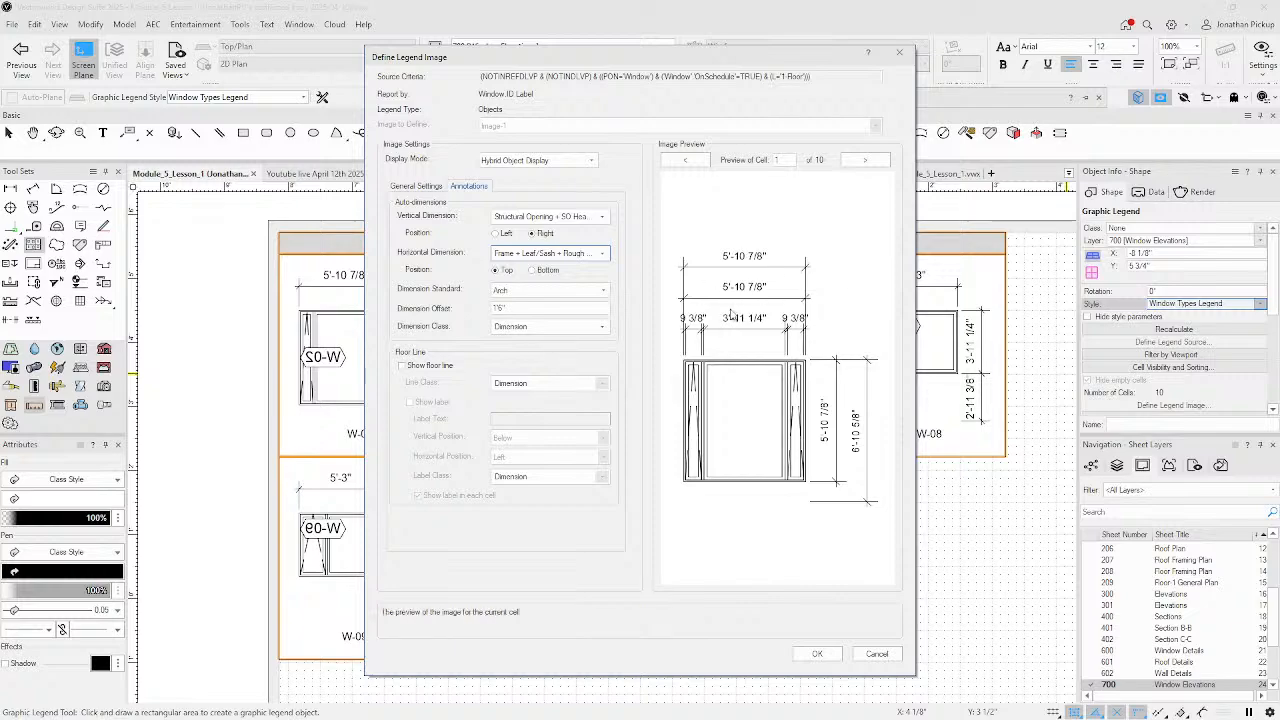
left_click(602, 253)
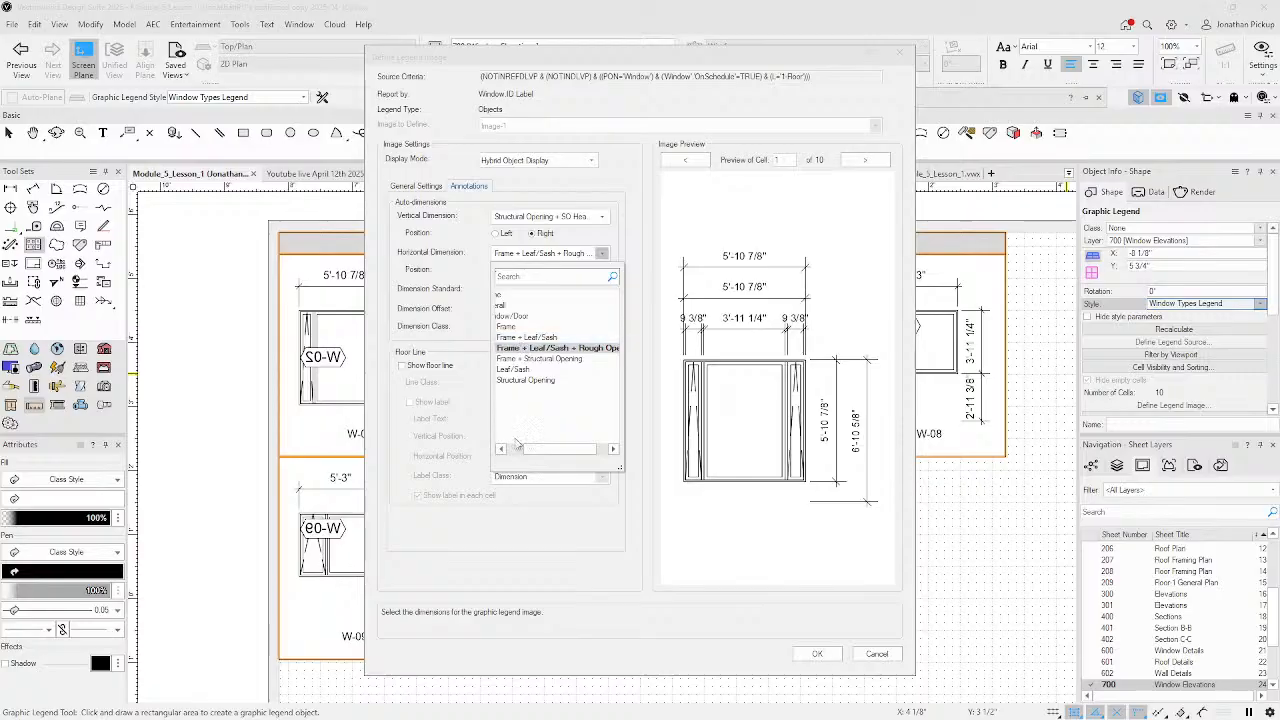
left_click_drag(536, 450, 510, 447)
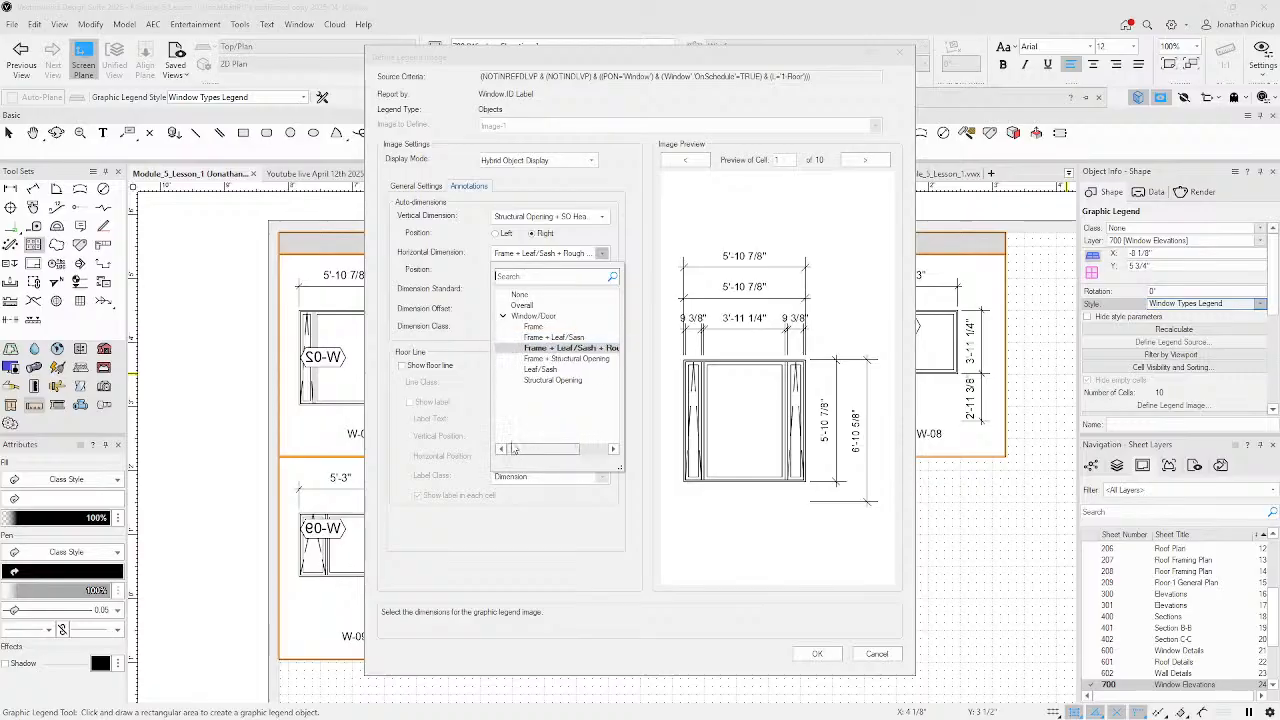
left_click(548, 369)
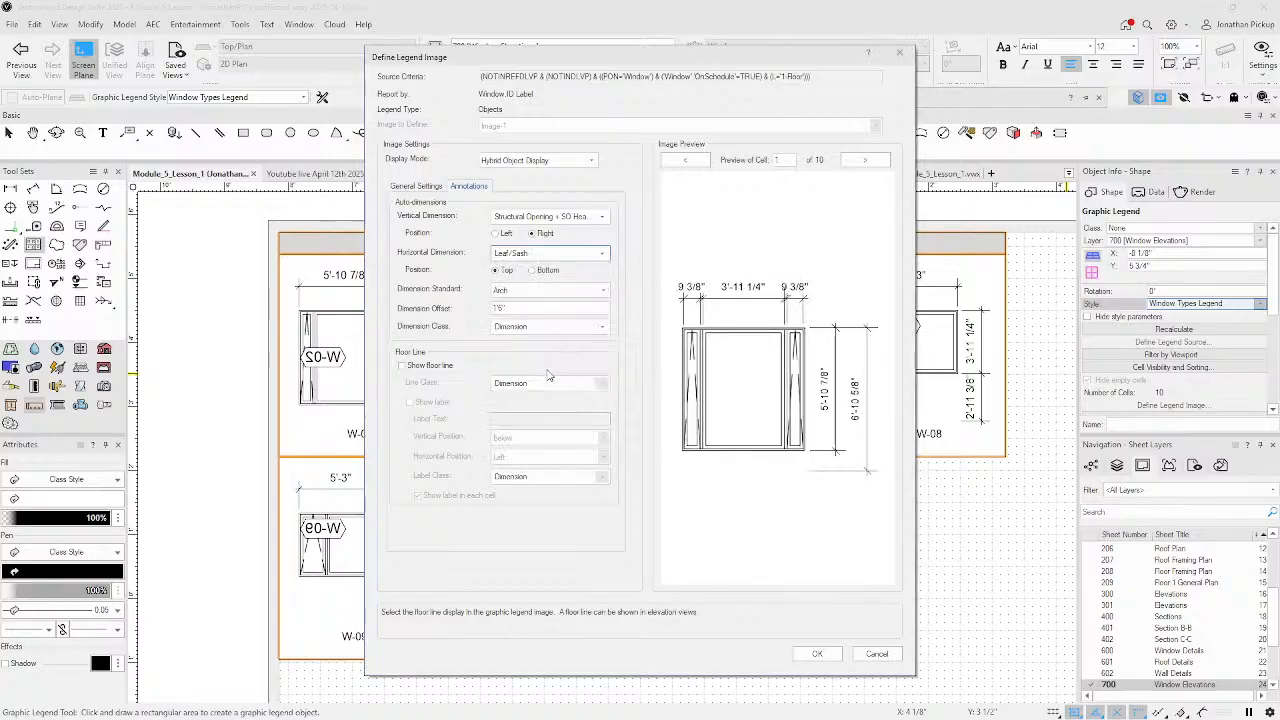
- Set the horizontal auto-dimension to Frame + Leaf/Sash and accept the legend image definition
left_click(599, 255)
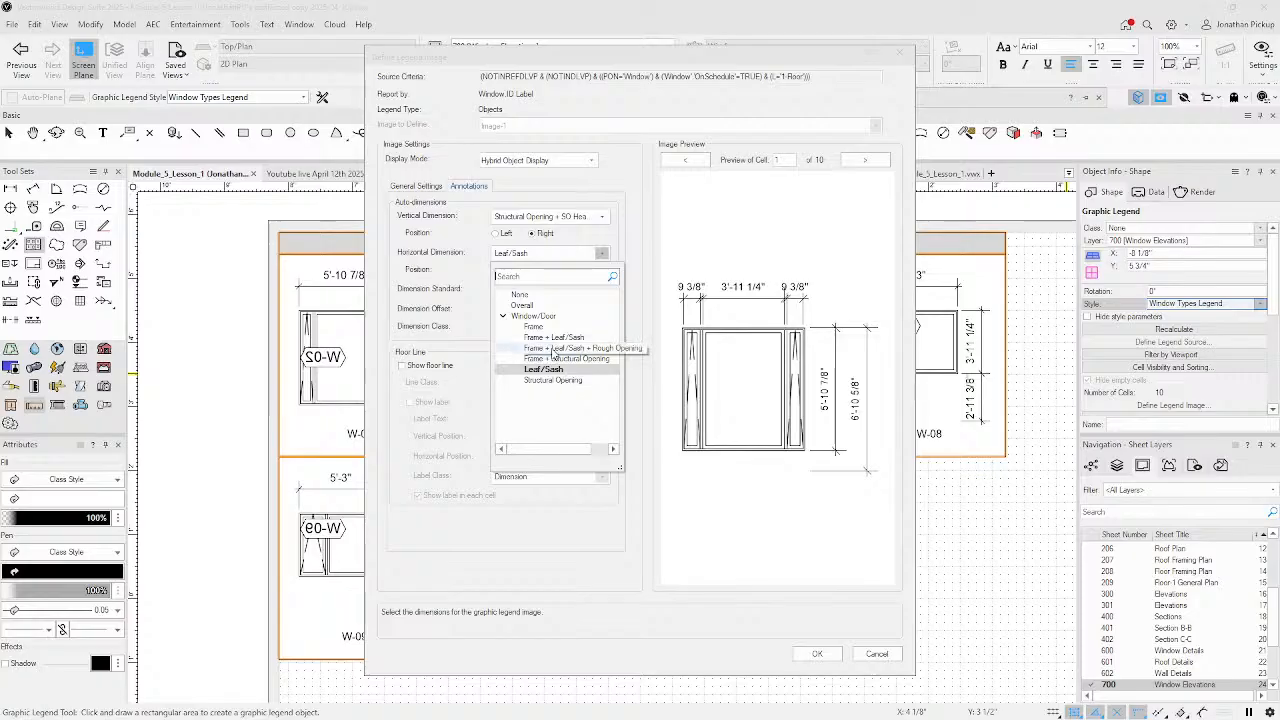
left_click(546, 338)
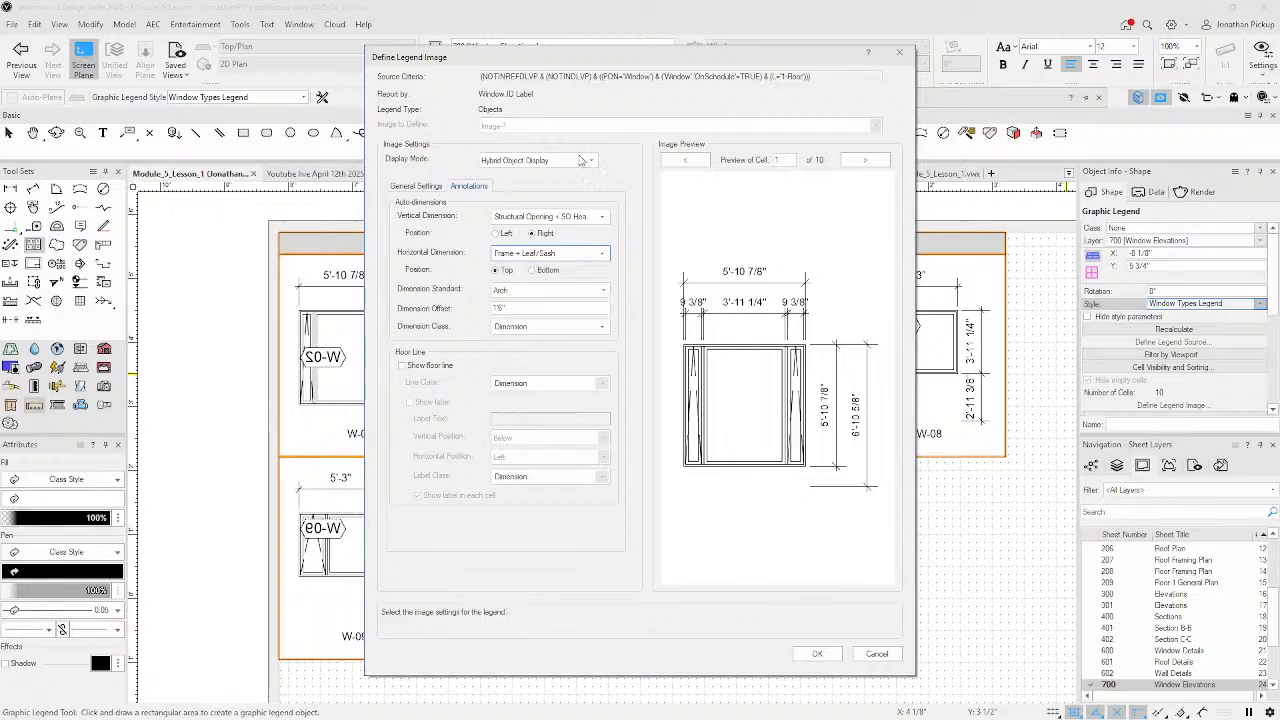
left_click(816, 655)
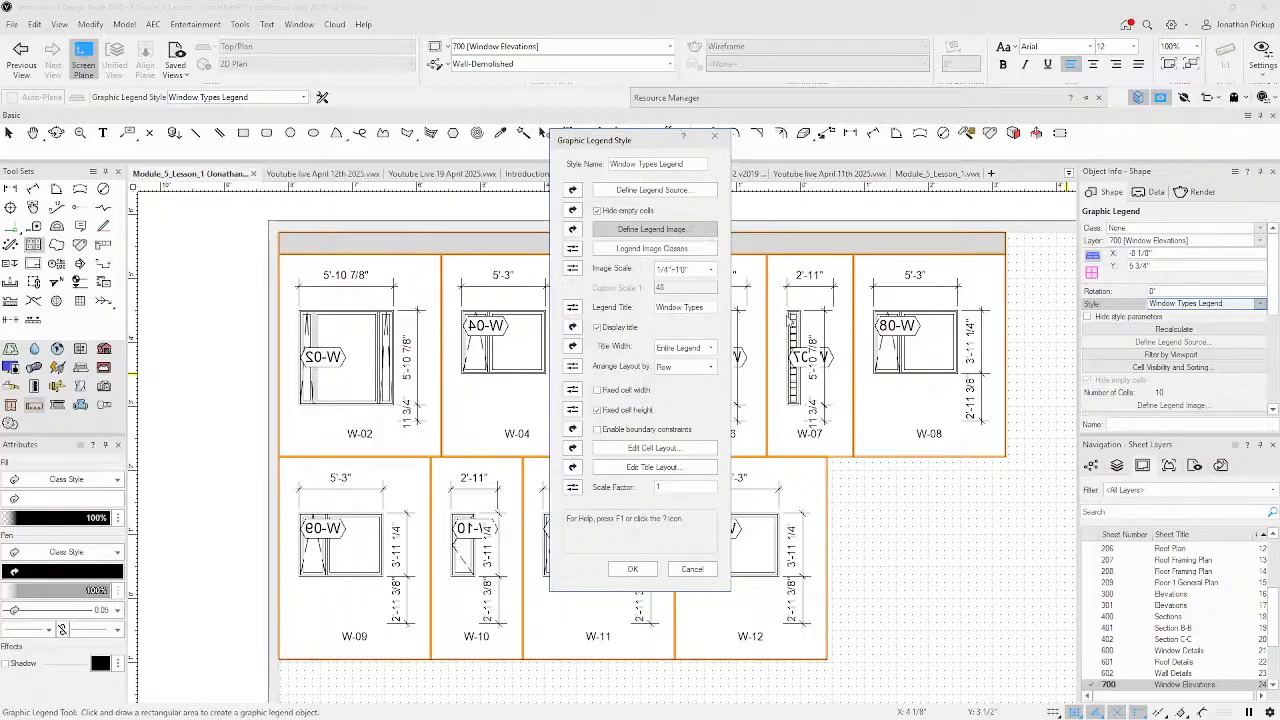
- Search the style's legend image classes for "id", enable fixed cell width and save the legend style
left_click(624, 250)
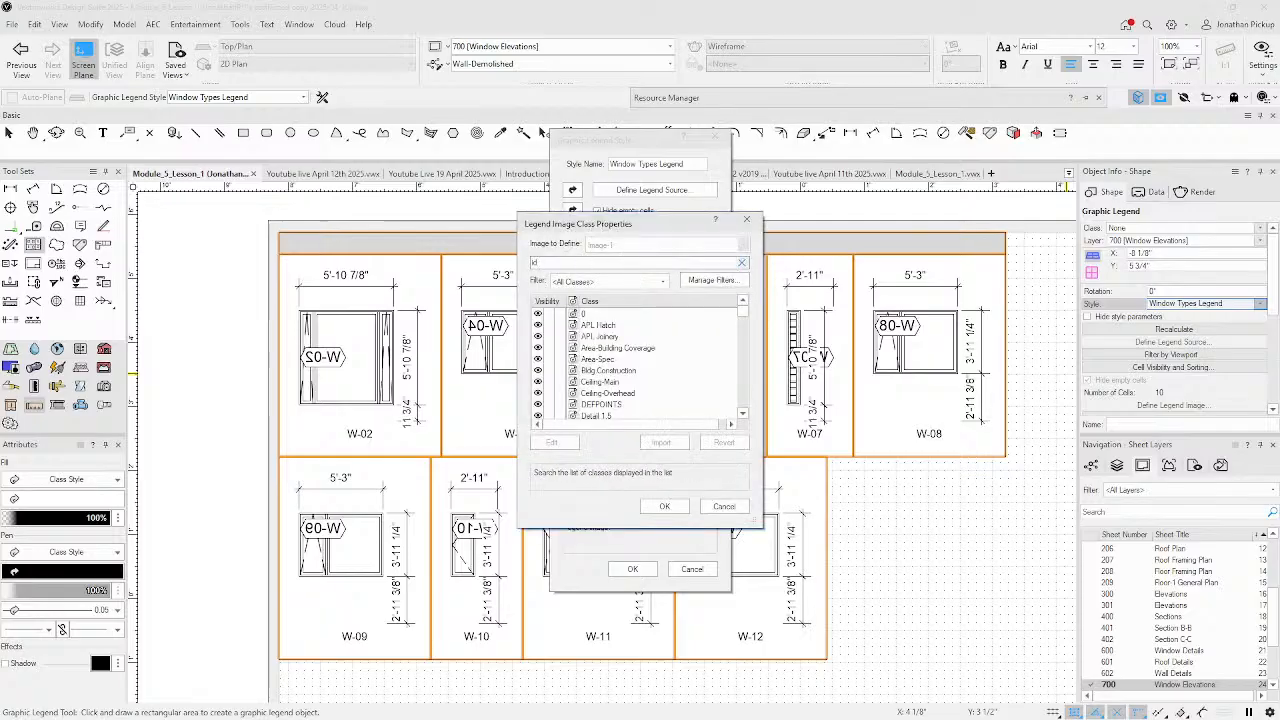
left_click(664, 506)
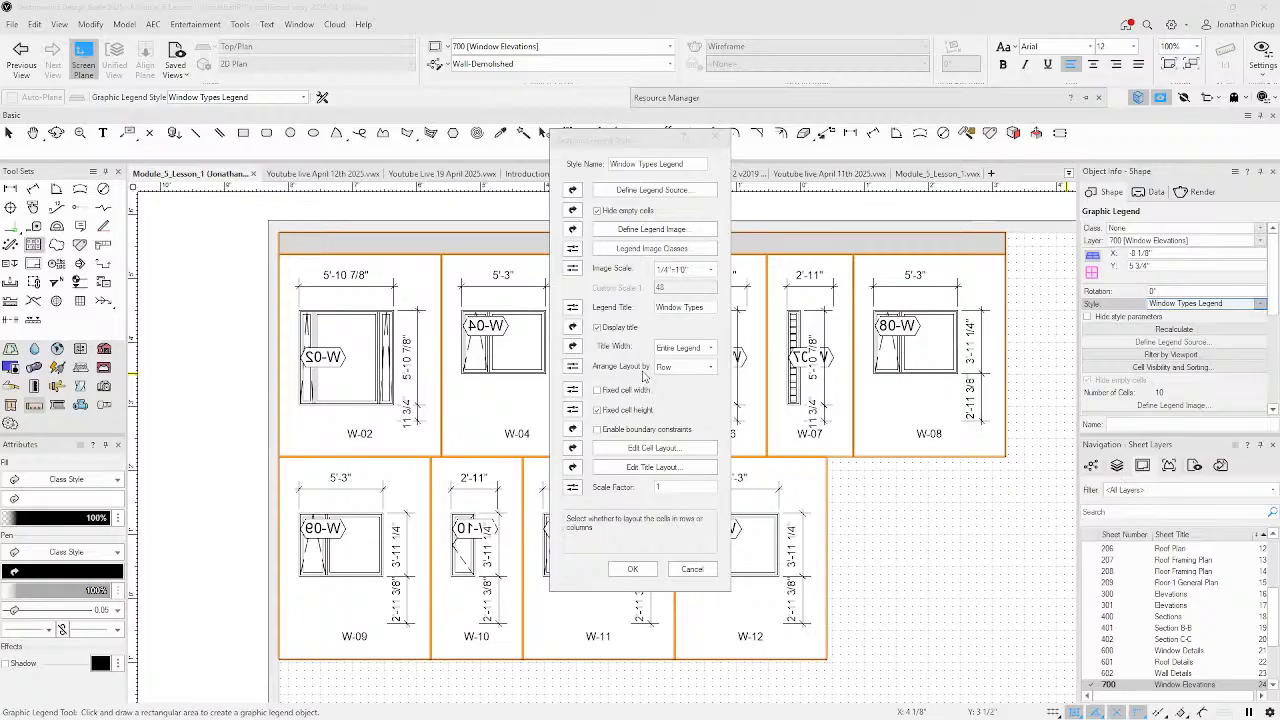
left_click(597, 390)
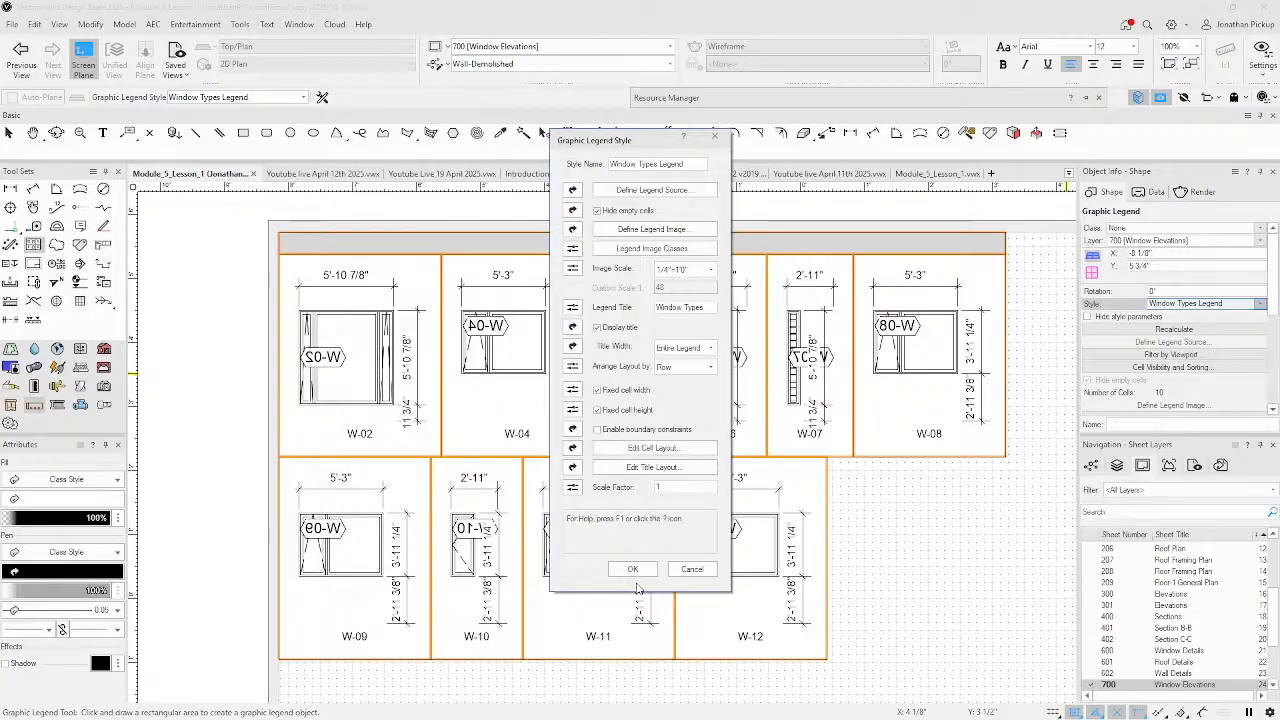
left_click(634, 569)
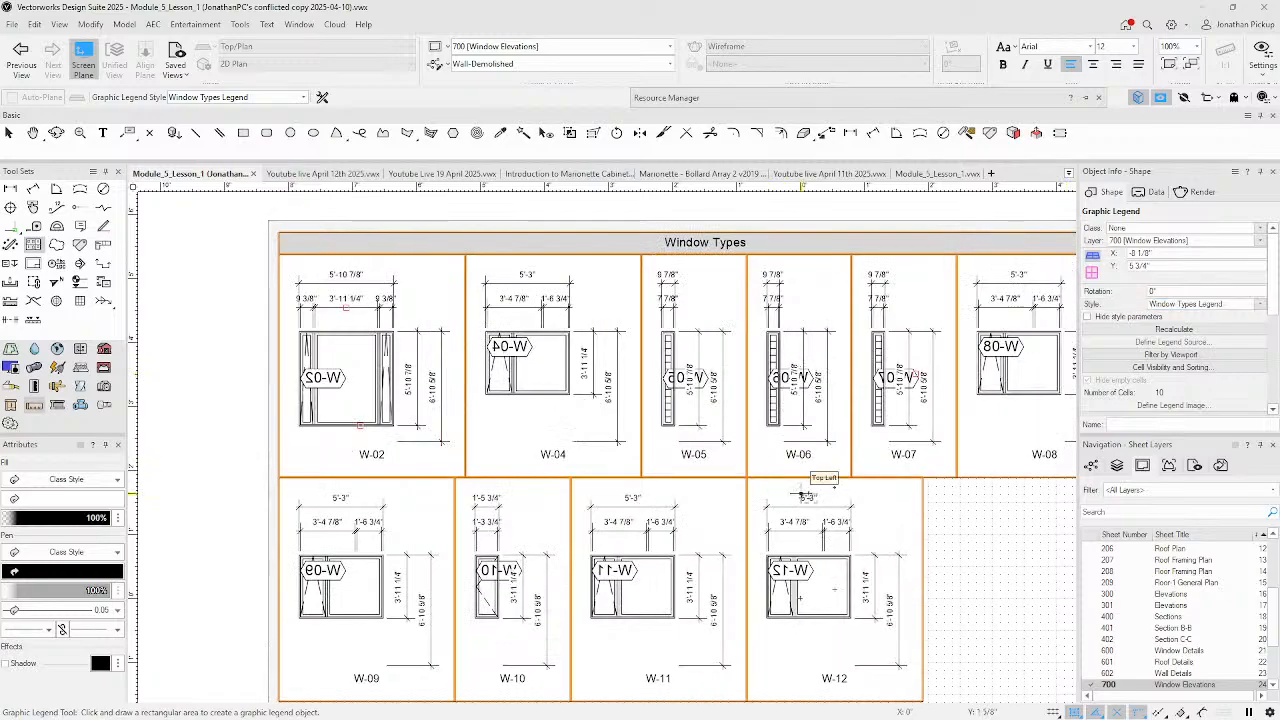
- For the placed Window Types legend itself, hide all image classes matching "id"
scroll(804, 493, "down", 4)
middle_click_drag(801, 493, 657, 427)
scroll(643, 431, "up", 4)
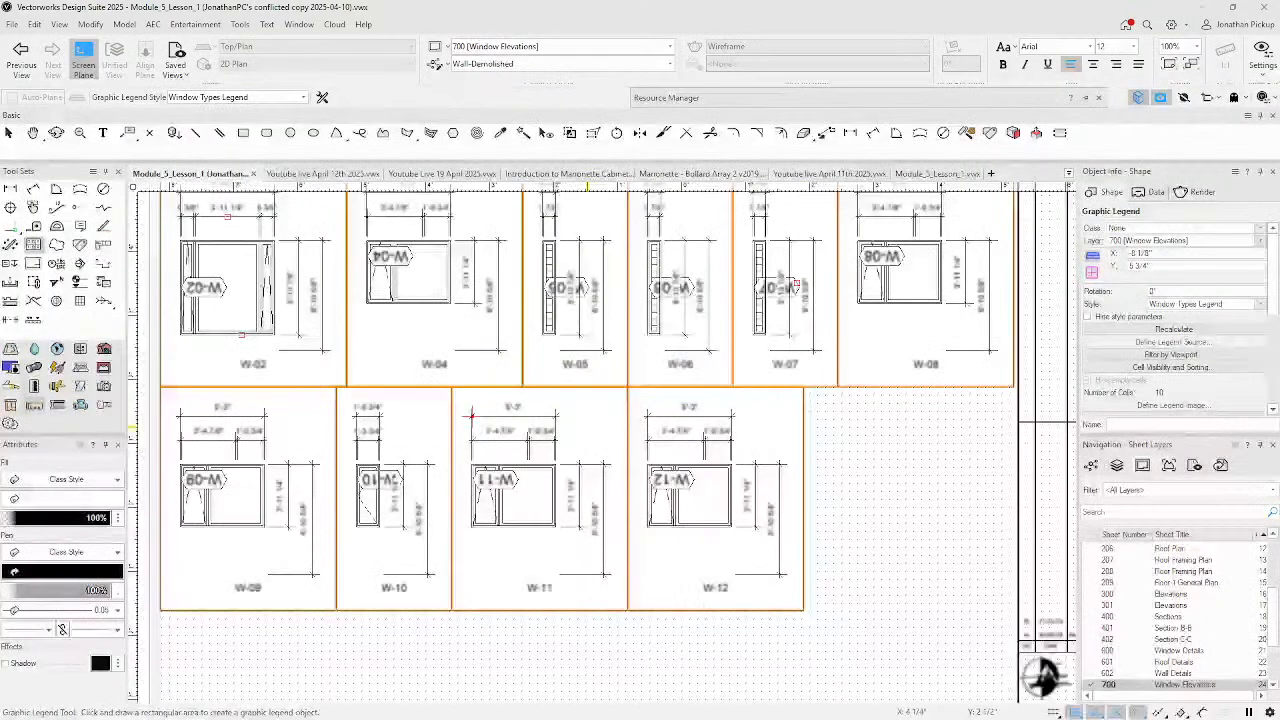
scroll(1199, 358, "down", 4)
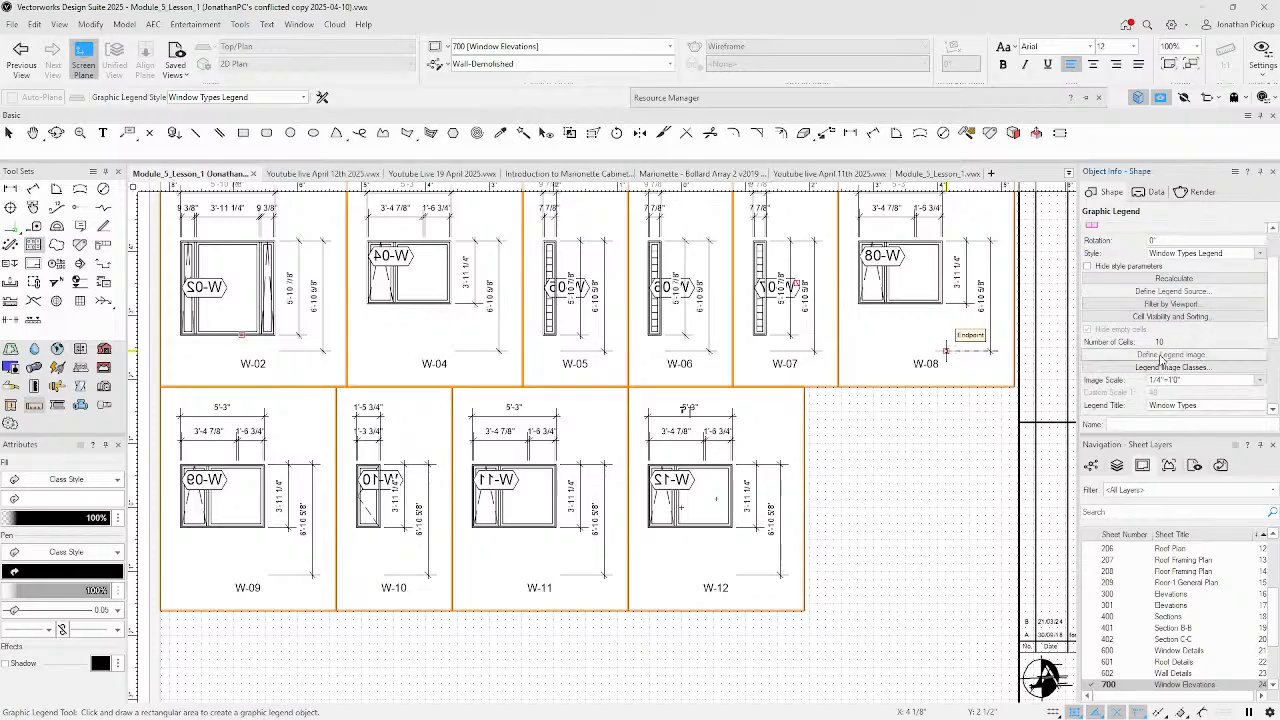
left_click(1178, 368)
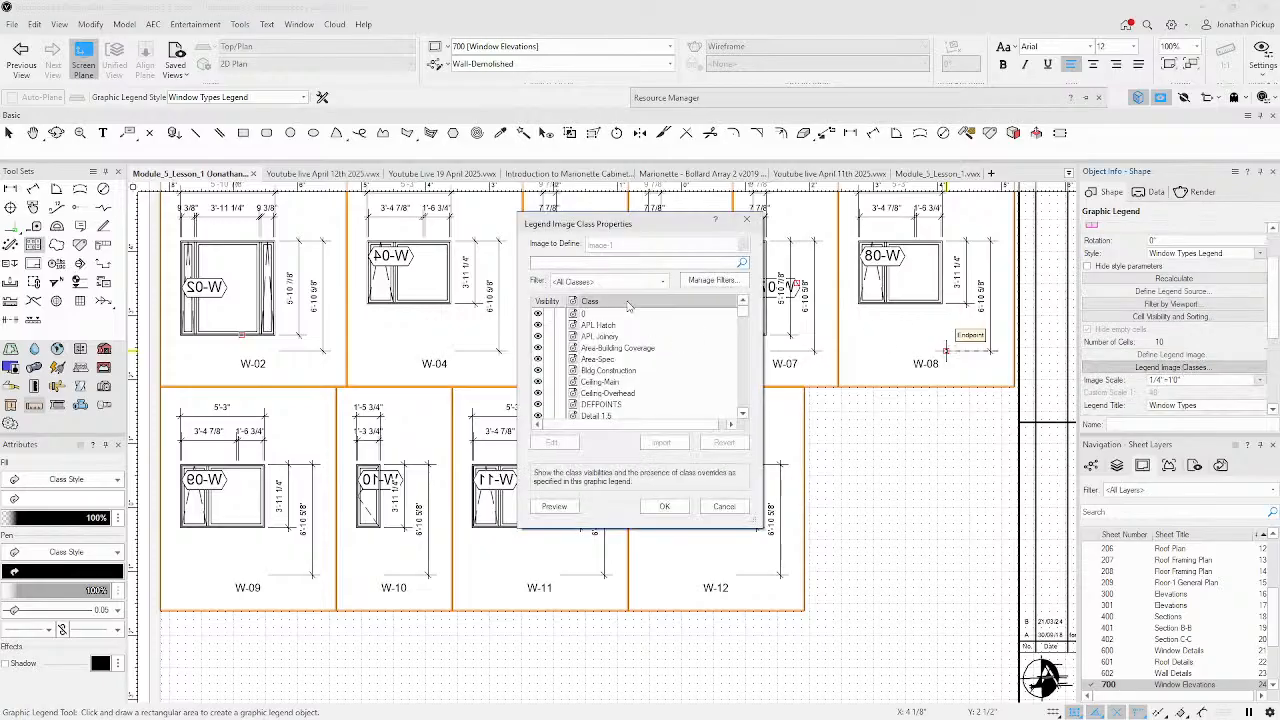
type("id")
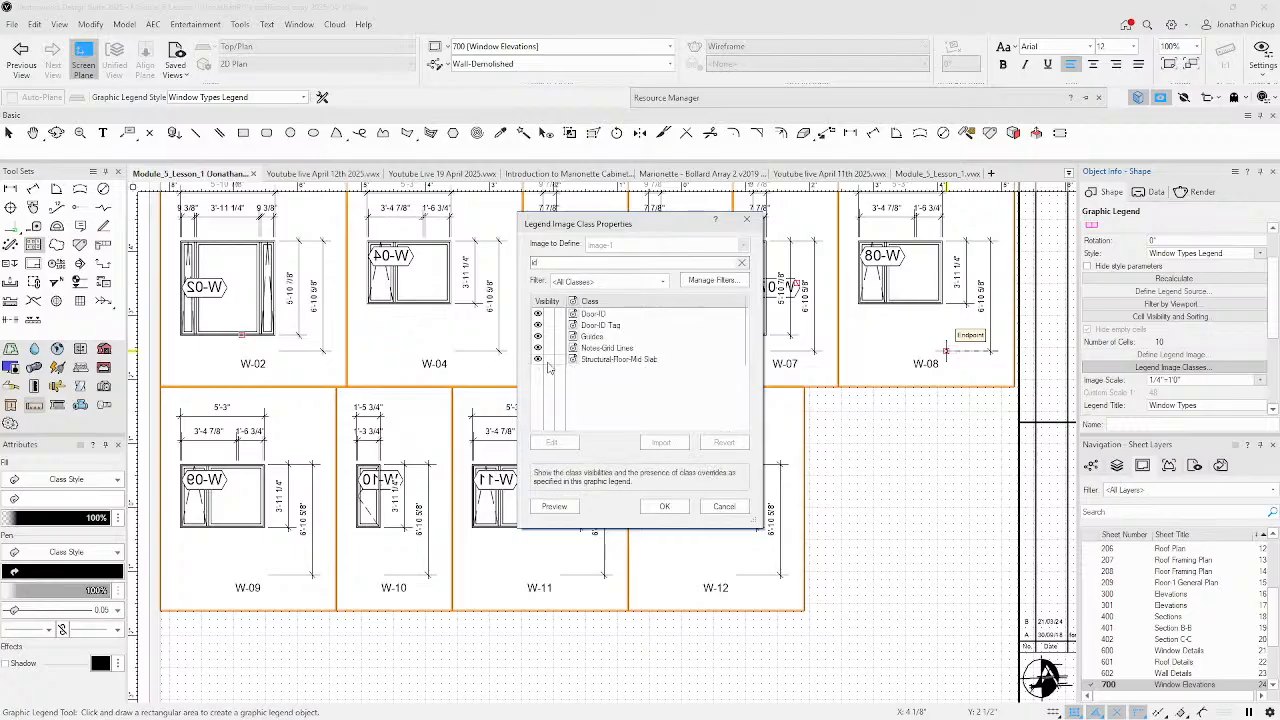
left_click(550, 359)
left_click(548, 359)
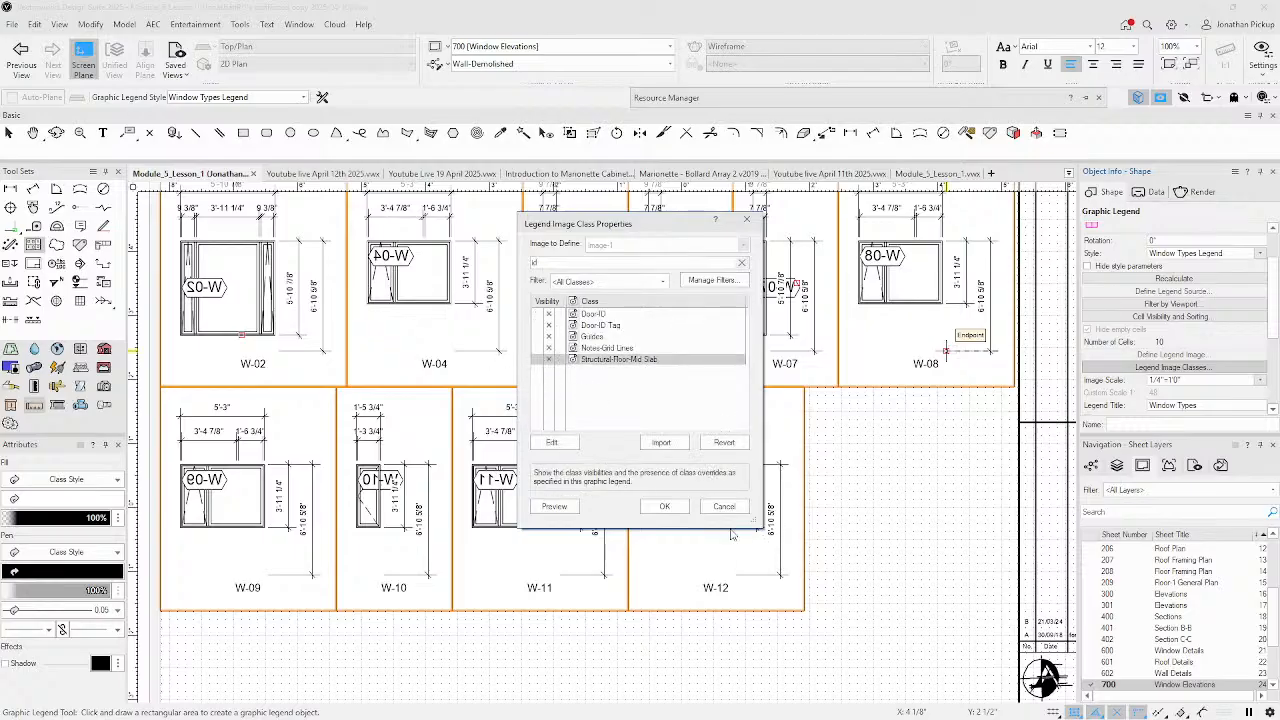
left_click(666, 507)
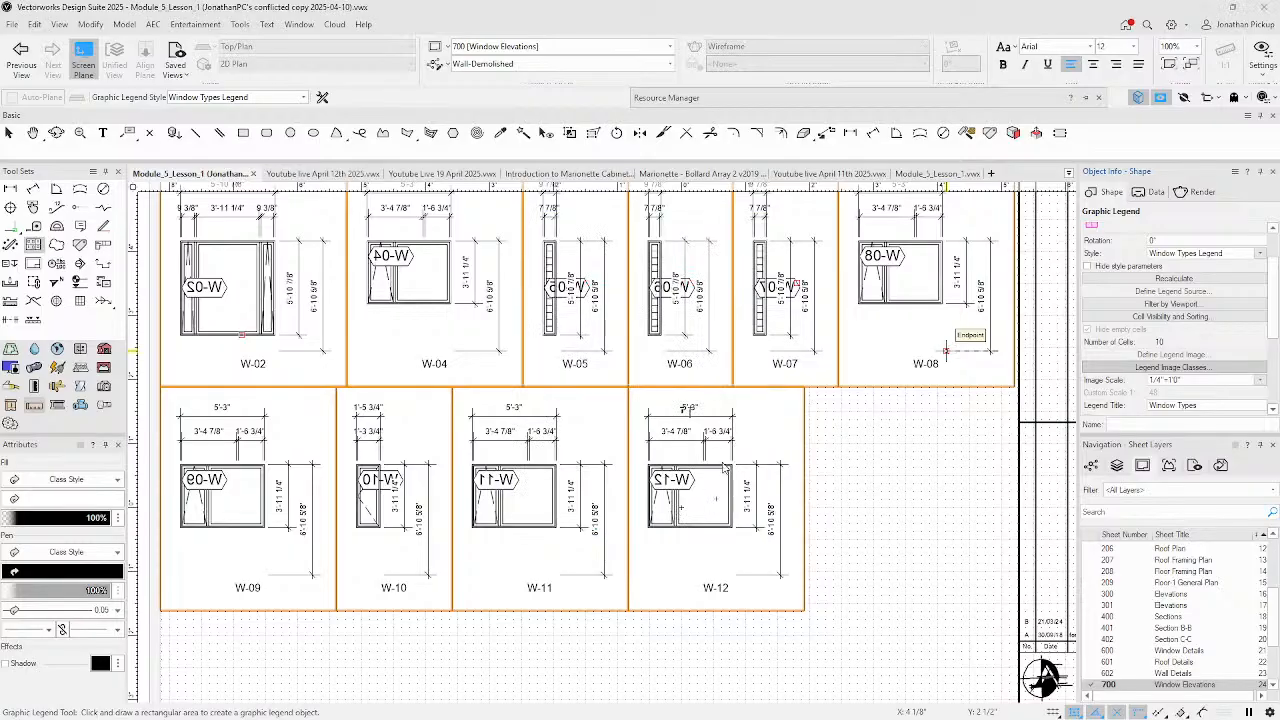
- Set the legend style's image classes to By Style, check the classes matching "id", and save the style
left_click(1185, 253)
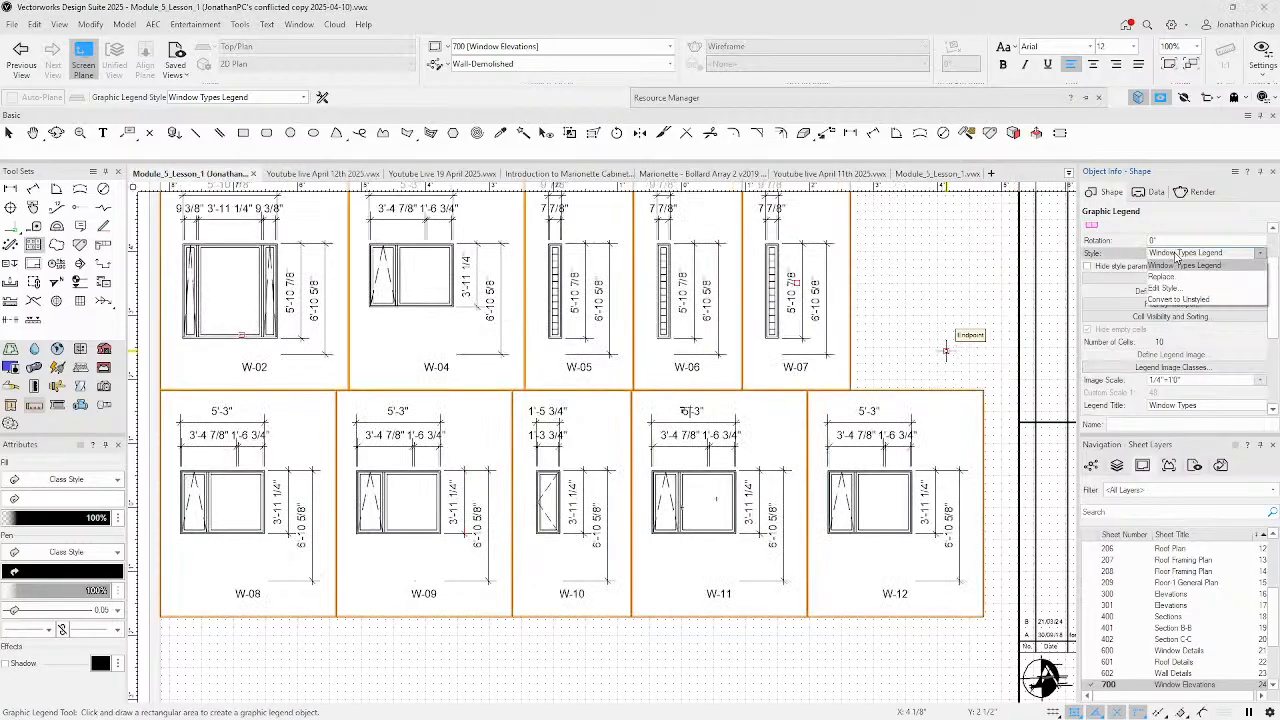
left_click(1160, 288)
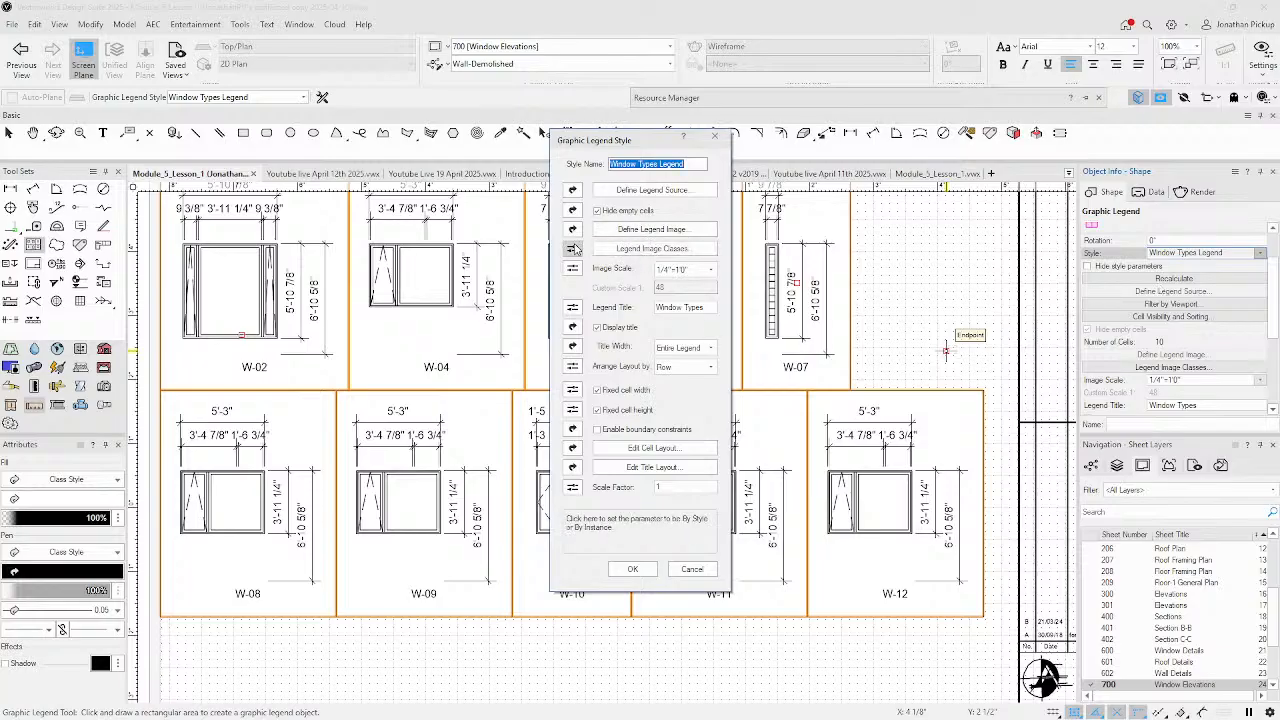
left_click(624, 250)
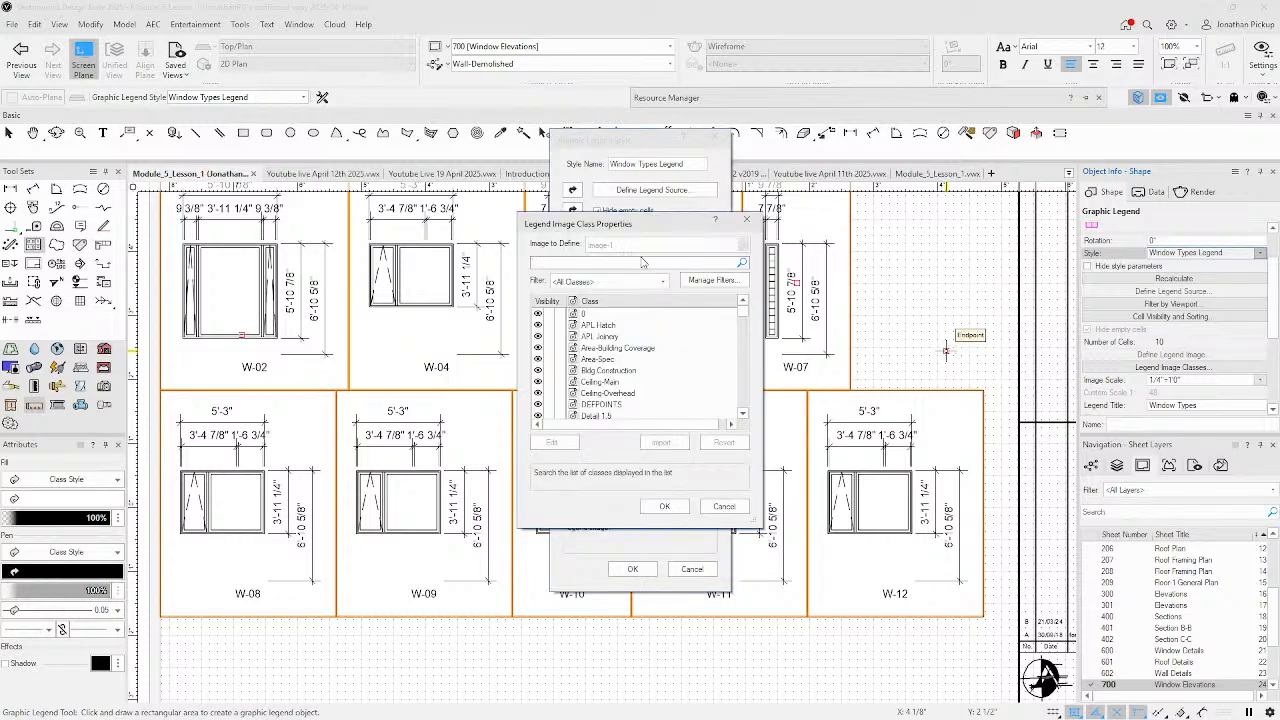
left_click(645, 261)
type("id")
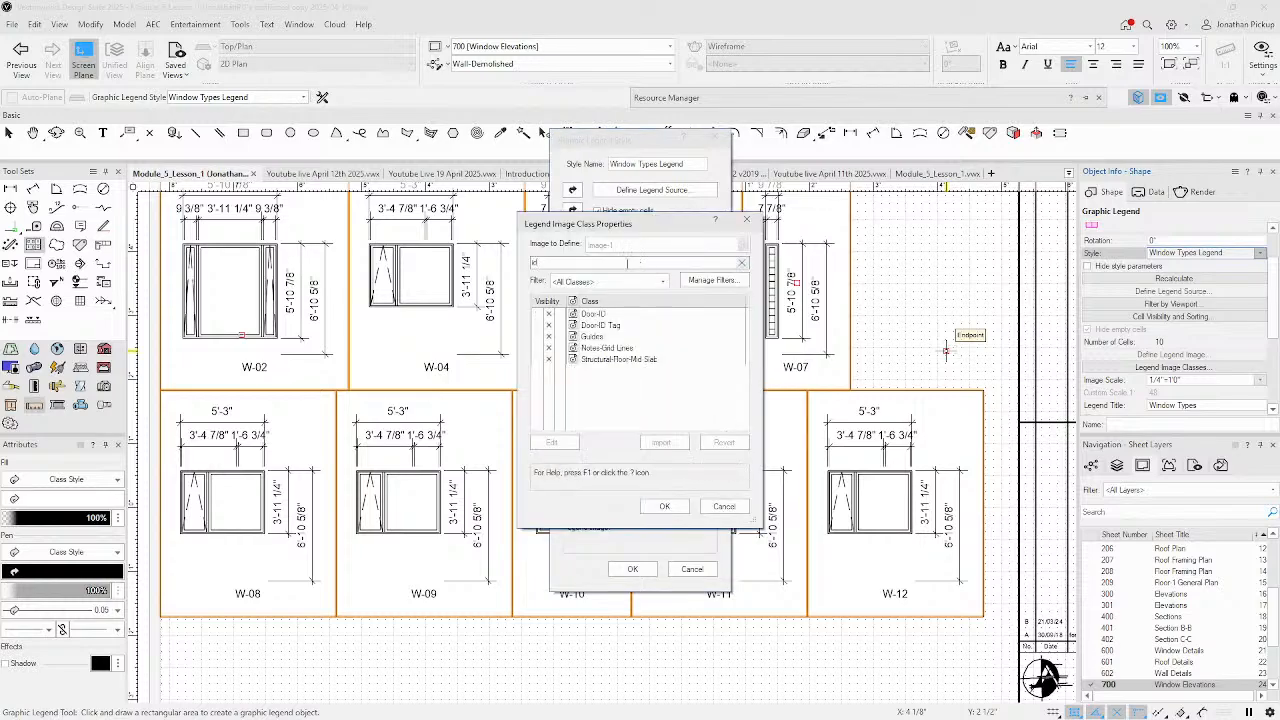
left_click(664, 506)
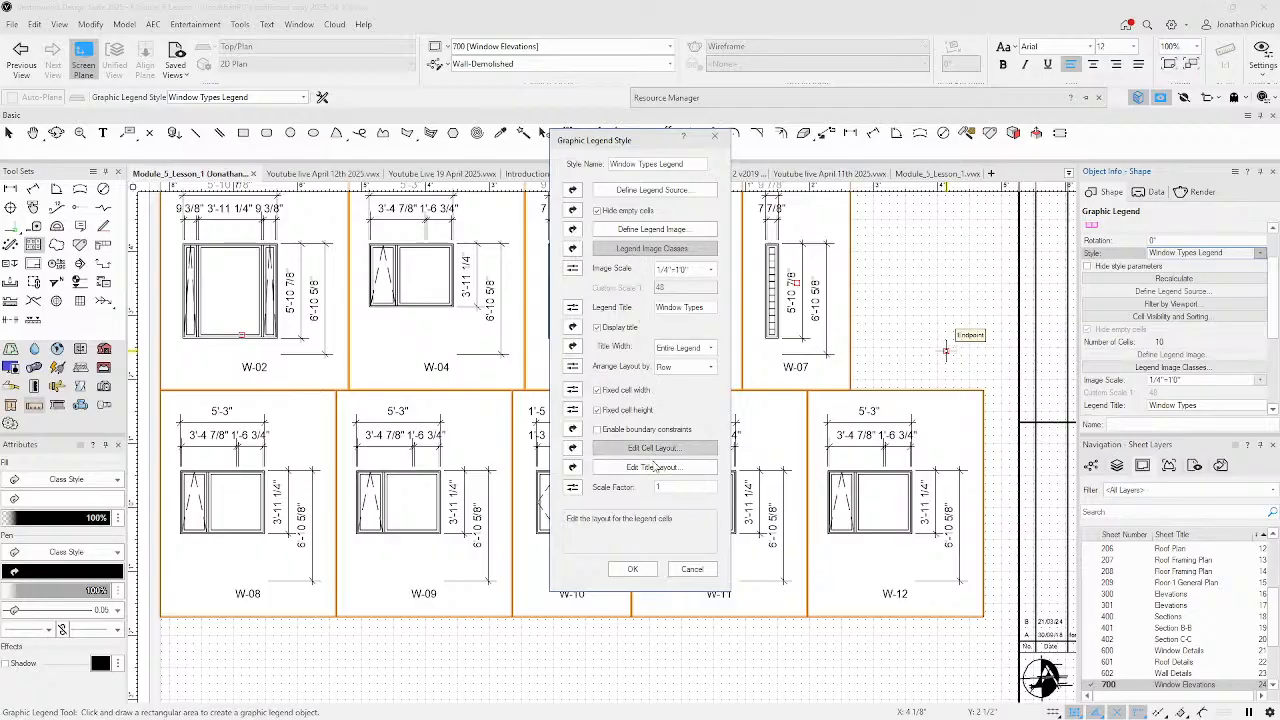
left_click(632, 569)
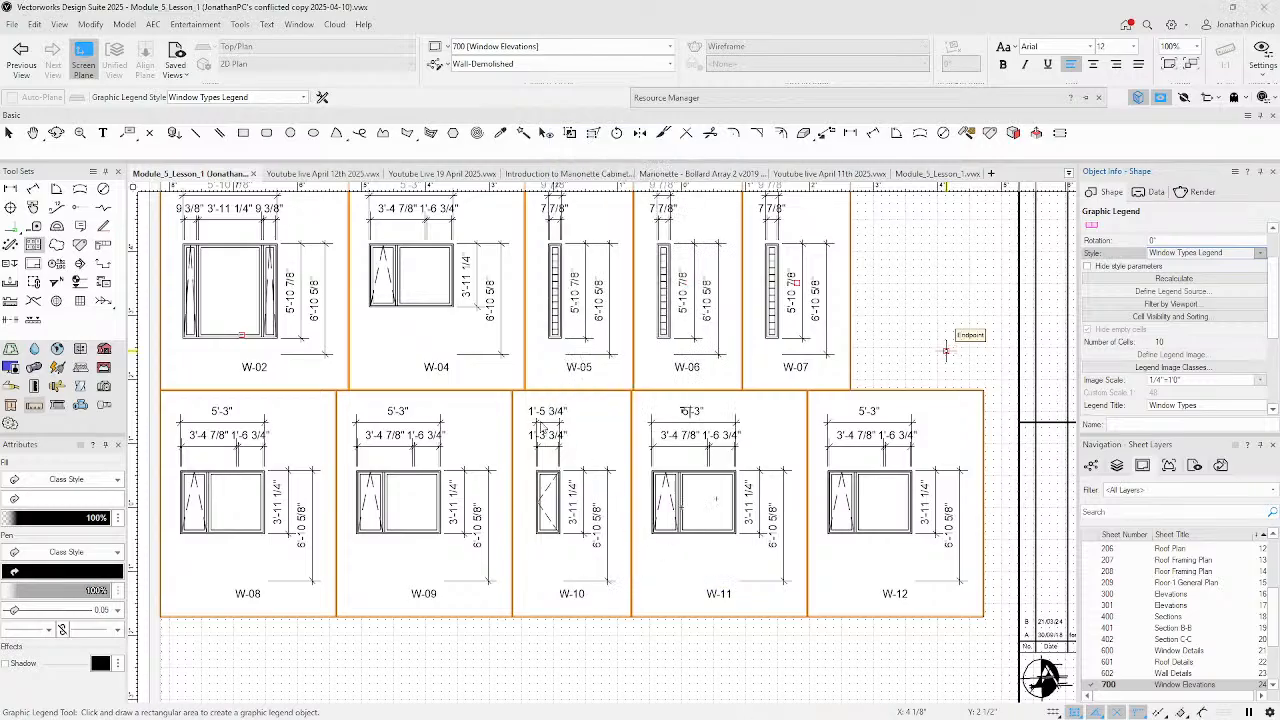
scroll(542, 424, "down", 4)
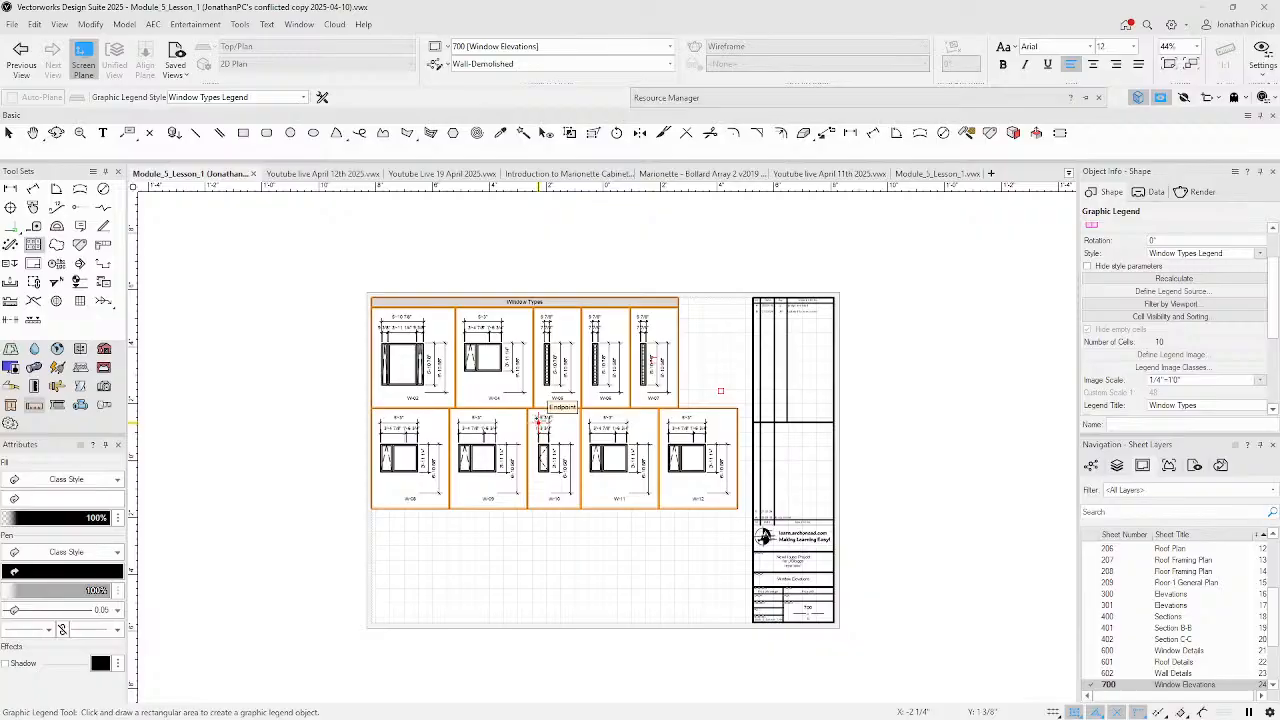
- Leave the Window Elevations sheet and make the 1-Floor design layer active
scroll(467, 396, "up", 2)
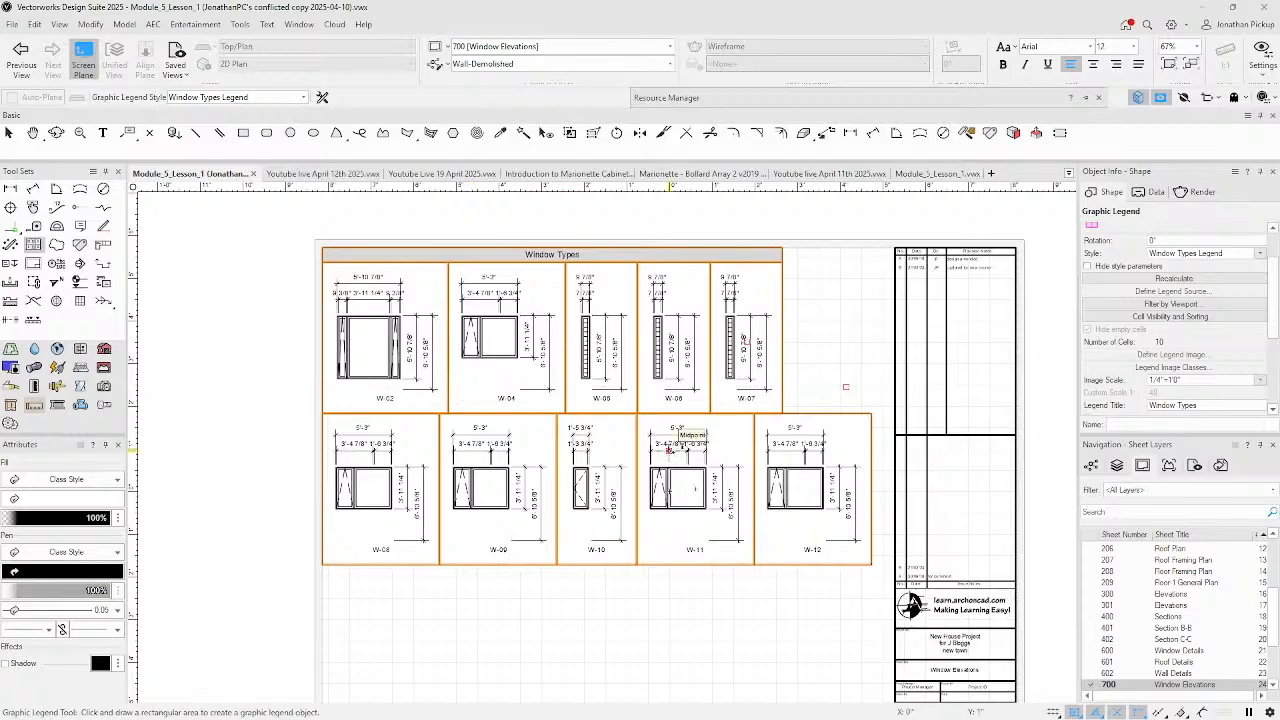
left_click(1116, 468)
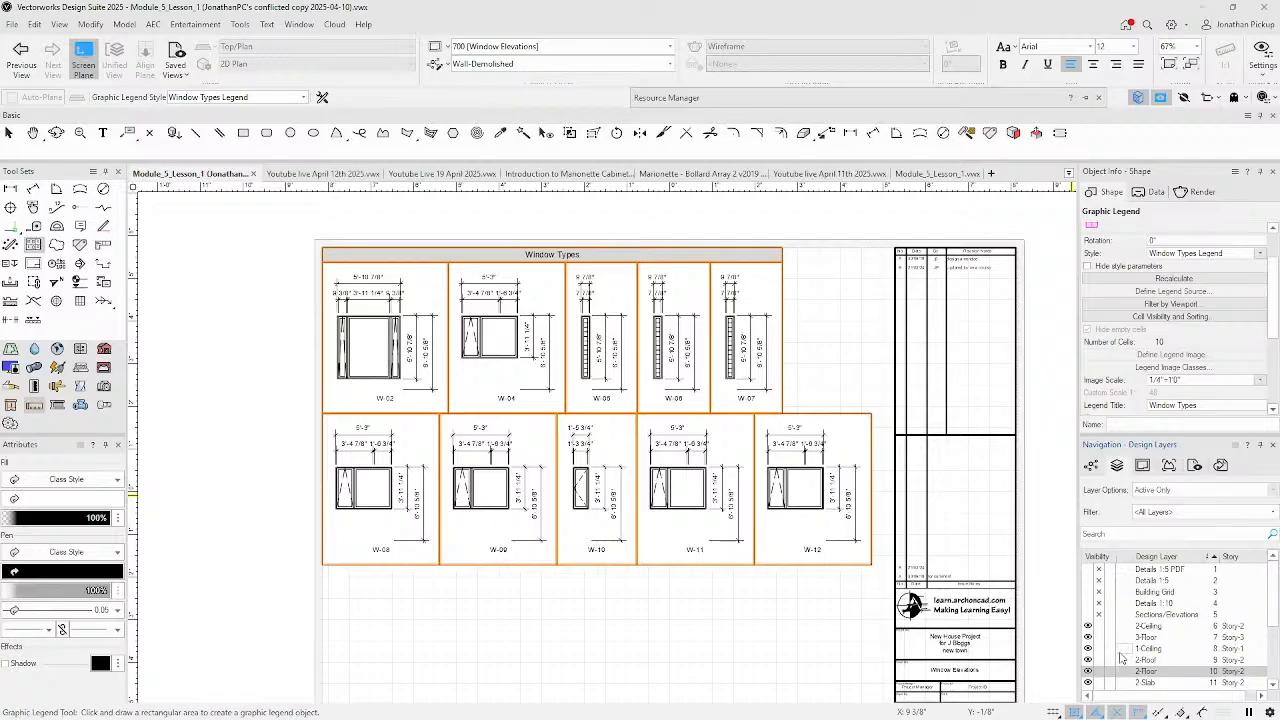
scroll(1124, 660, "down", 1)
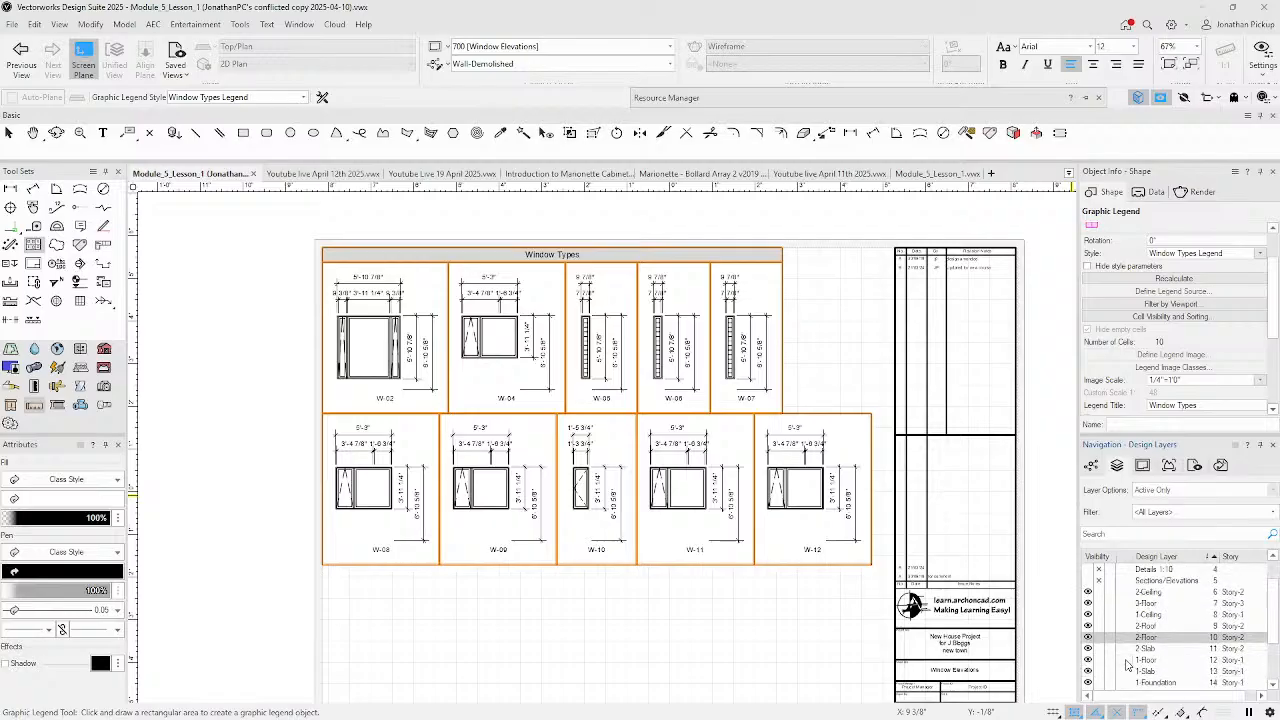
left_click(1128, 662)
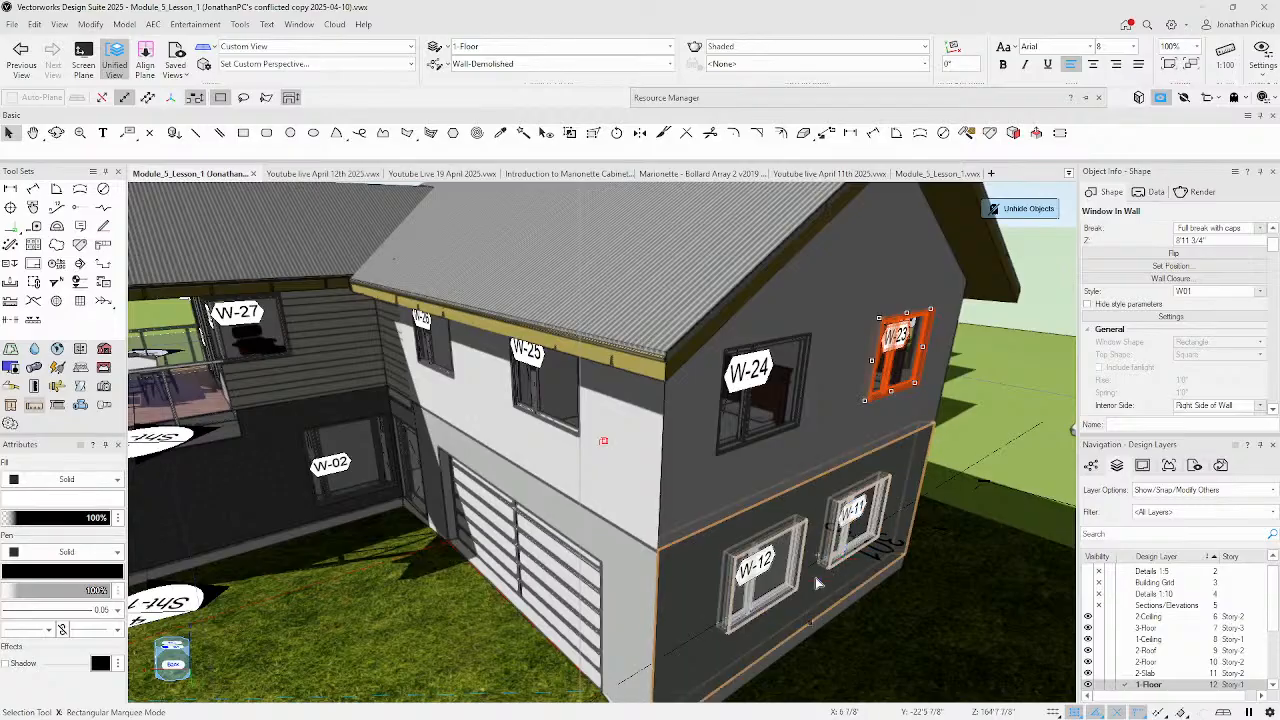
- Open the settings of ground-floor window W-12 and examine its data fields, especially User Field 1
left_click(748, 589)
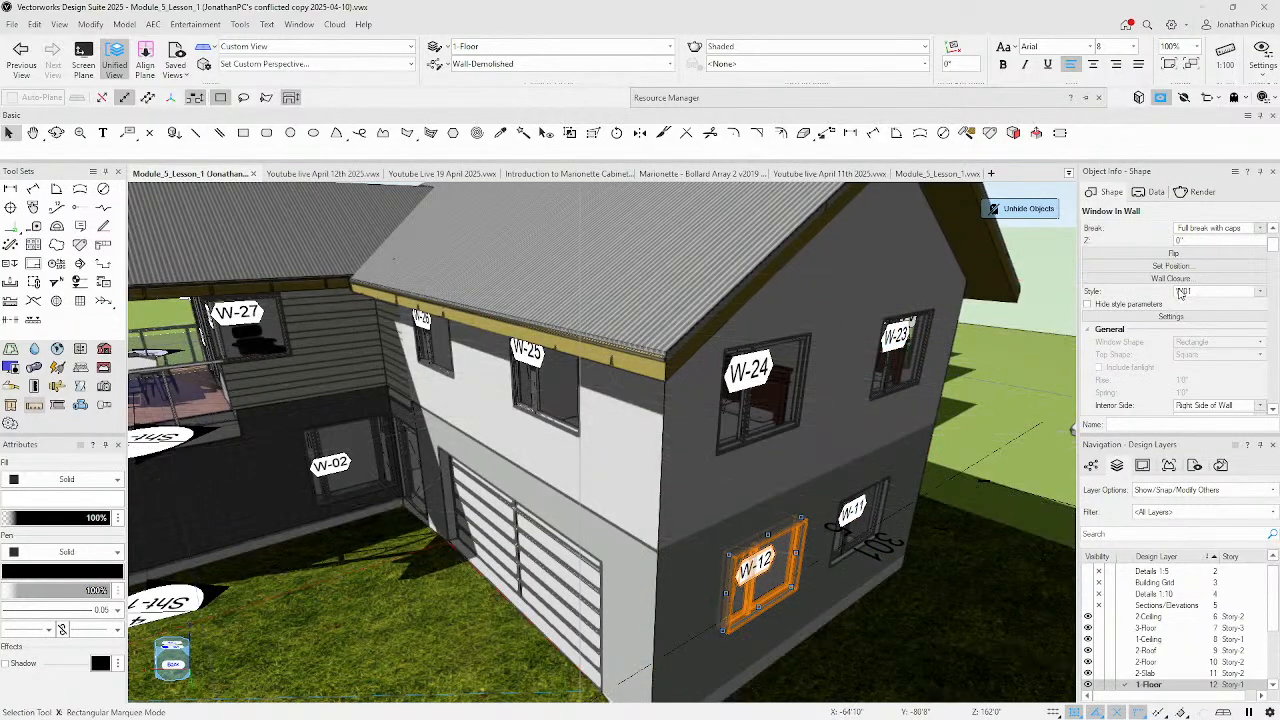
scroll(1183, 296, "down", 3)
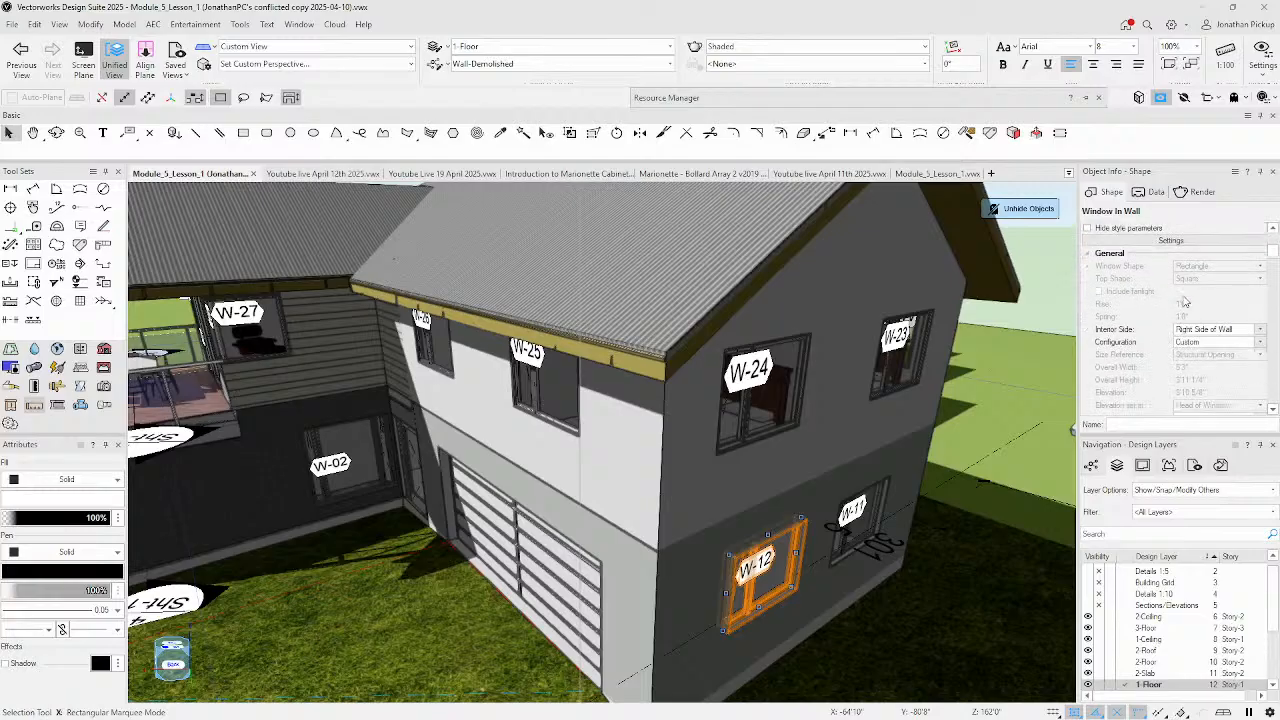
scroll(1183, 300, "down", 5)
scroll(1183, 300, "up", 5)
scroll(1184, 300, "up", 3)
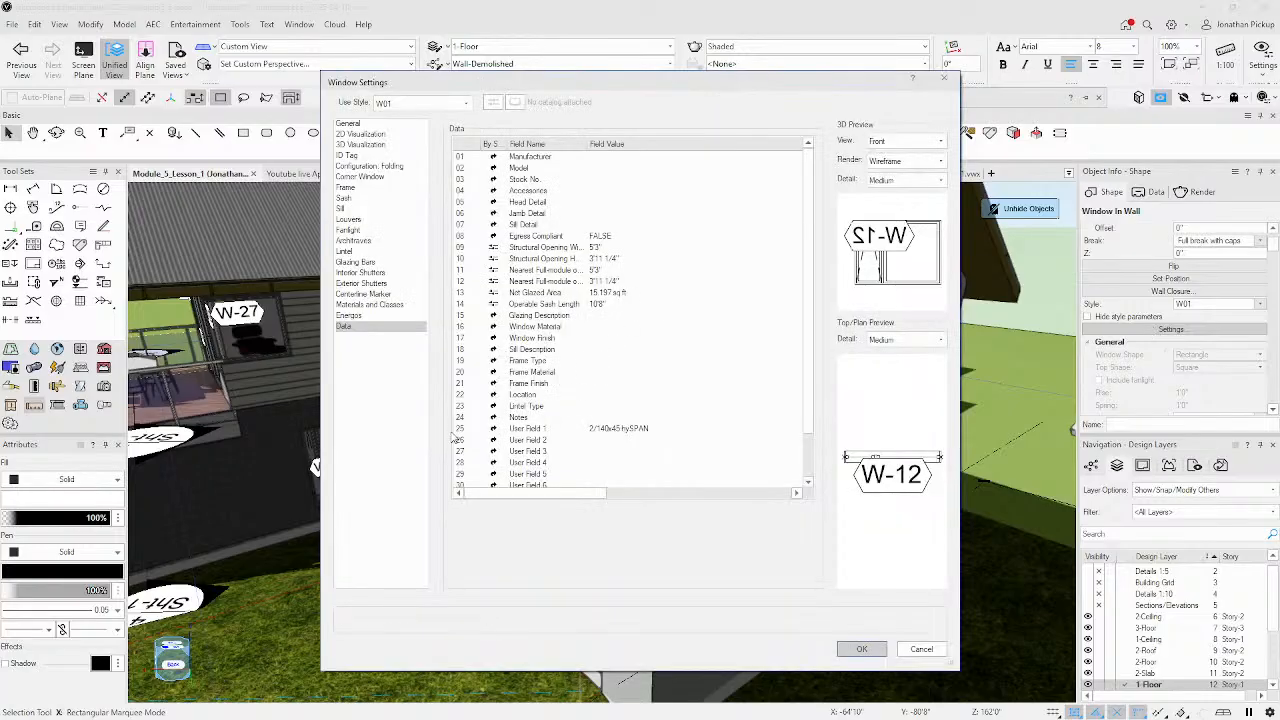
left_click(528, 429)
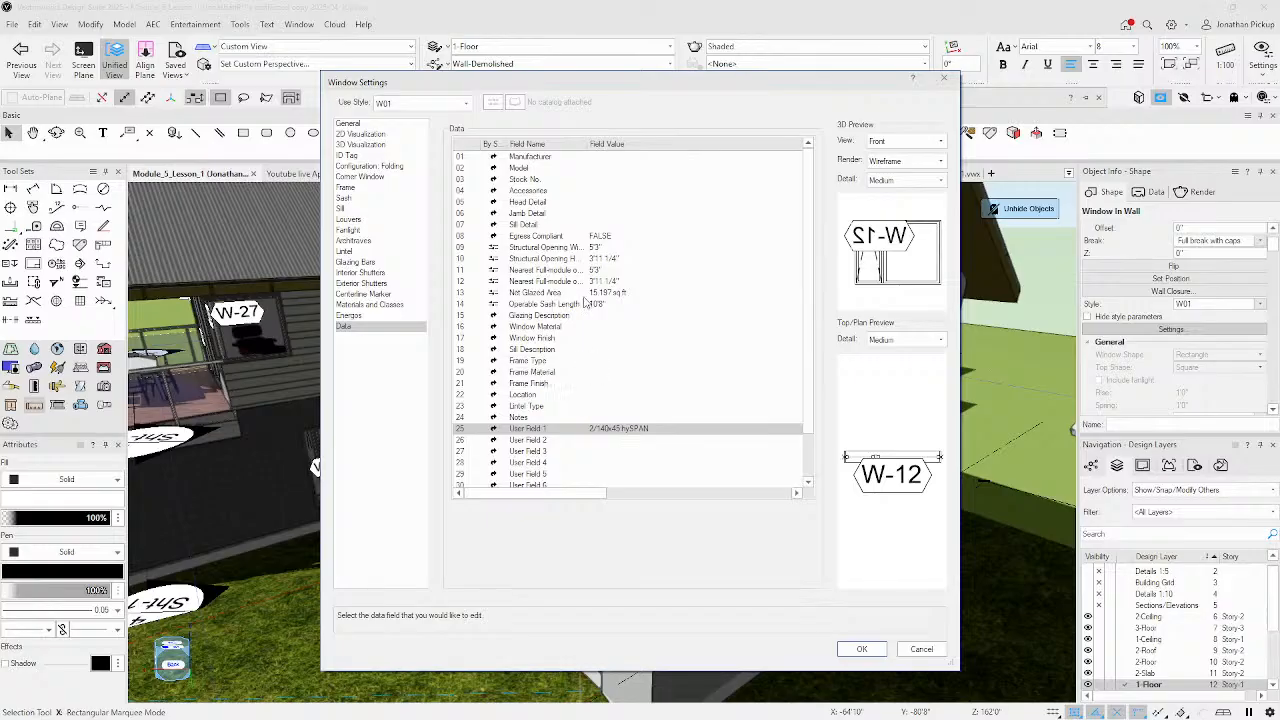
scroll(586, 263, "down", 2)
scroll(586, 263, "up", 2)
scroll(580, 437, "down", 2)
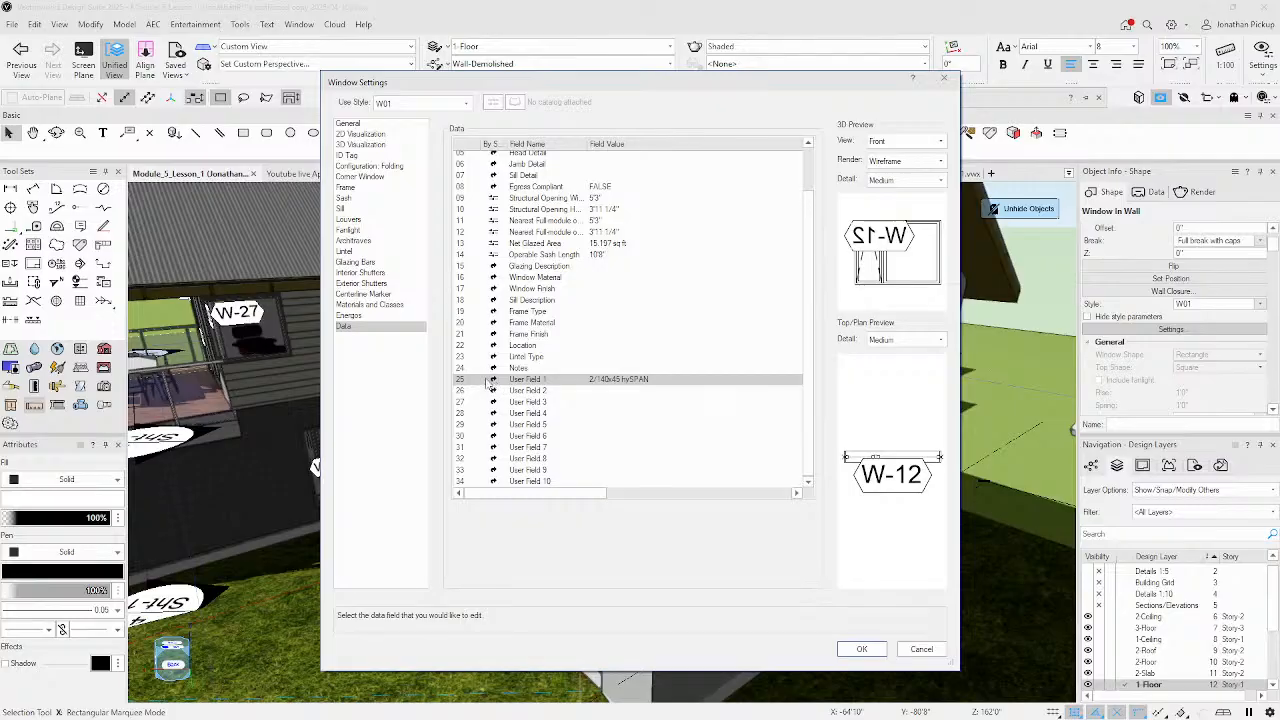
key("Return")
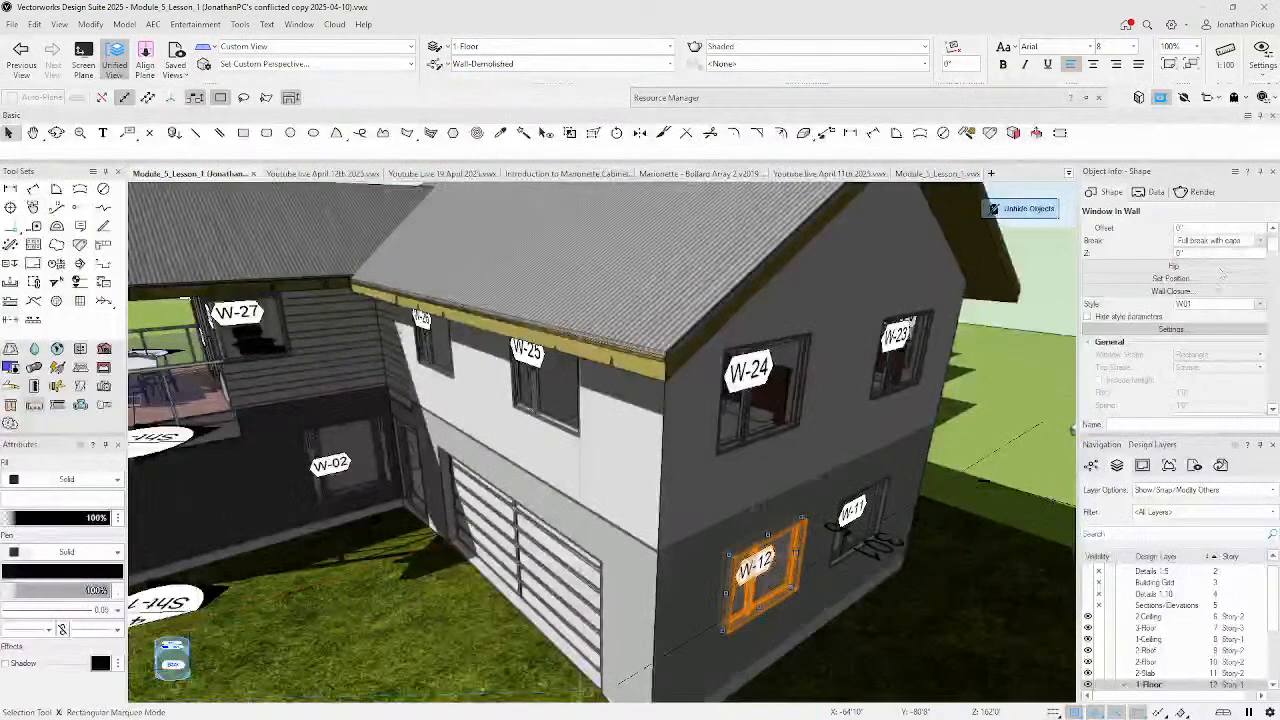
- Edit window style W01 so that User Field 1 in its data is set by instance, and save the style
left_click(1212, 304)
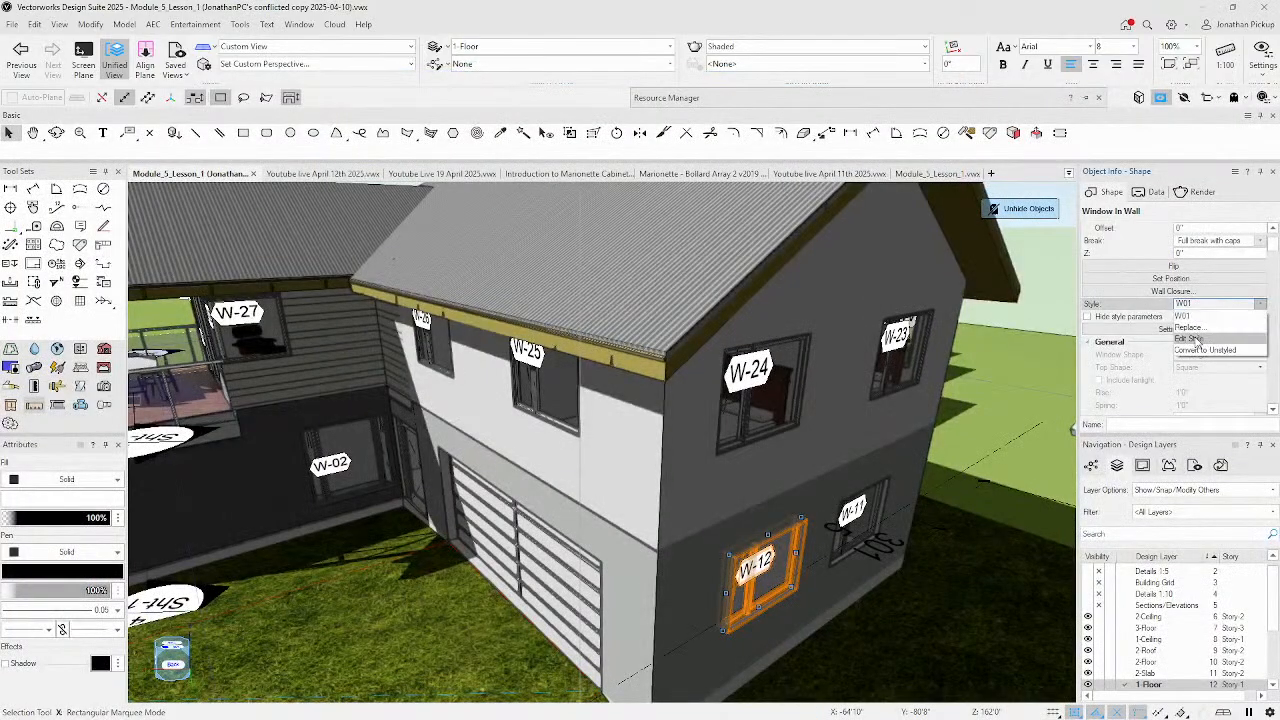
left_click(1197, 341)
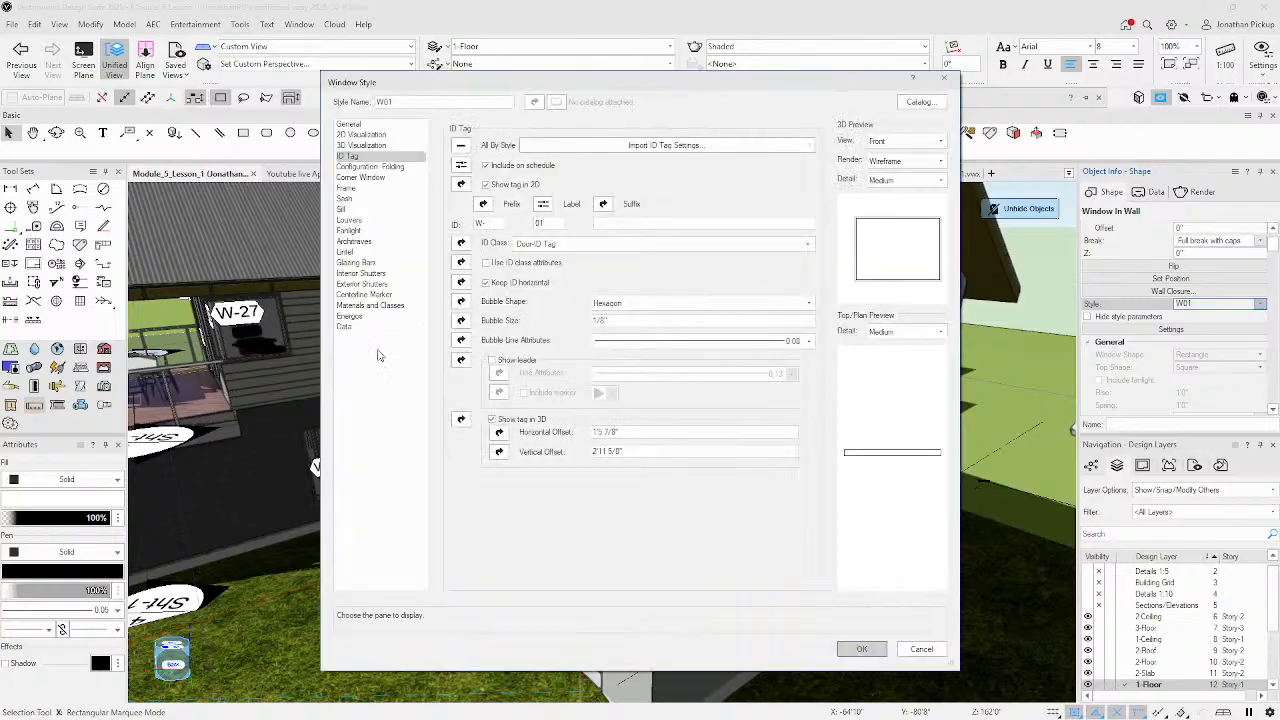
left_click(358, 327)
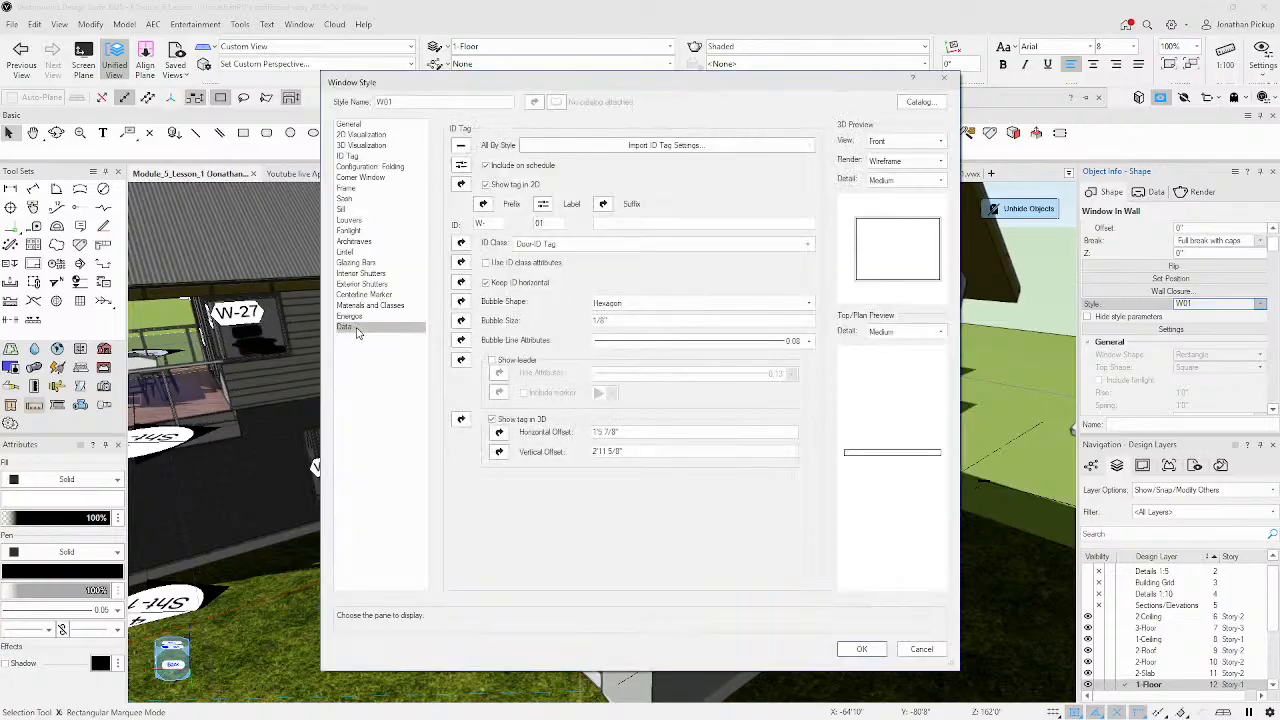
left_click(493, 451)
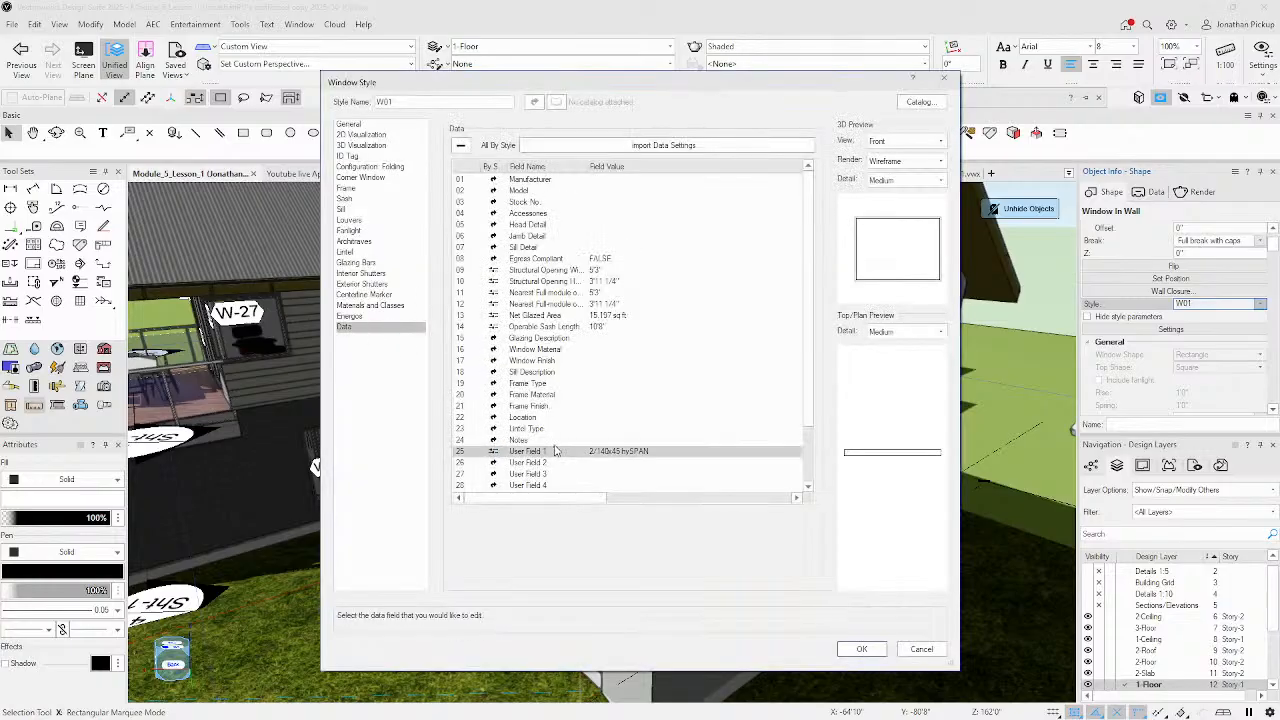
left_click(861, 649)
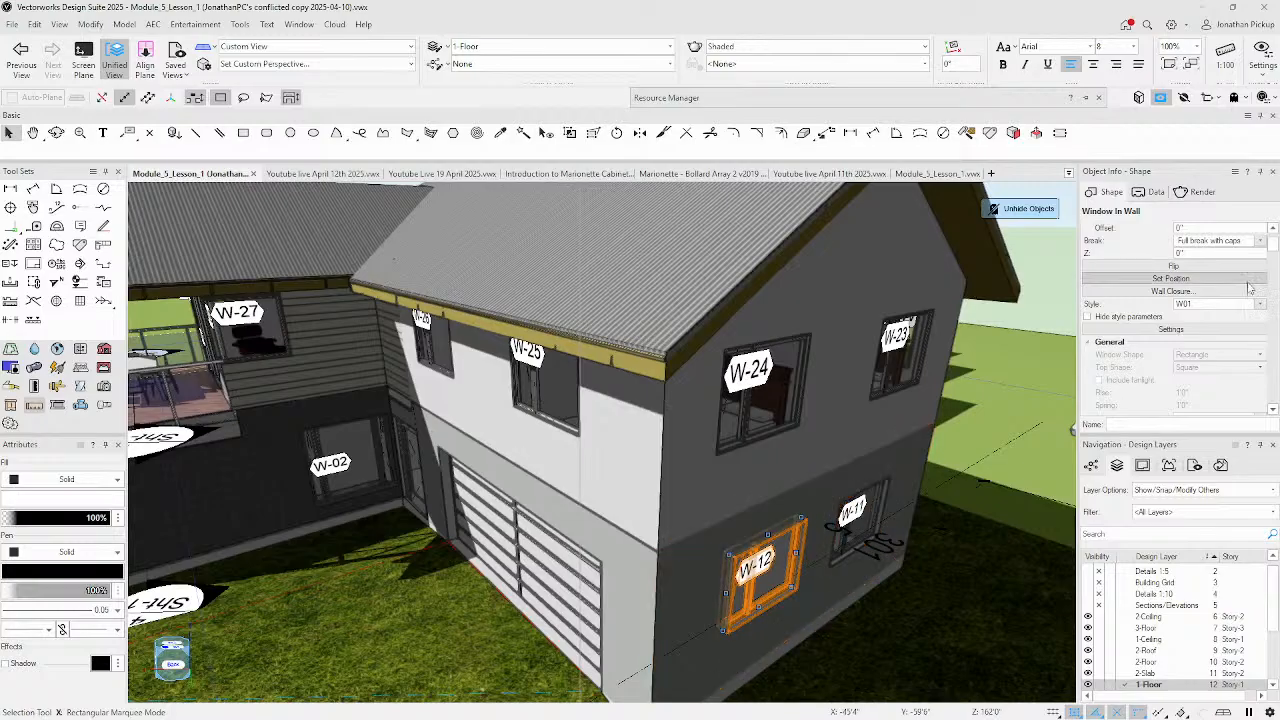
- Set User Field 1 in window W-12's data to 8" Block lintel and accept the window settings
left_click(1152, 331)
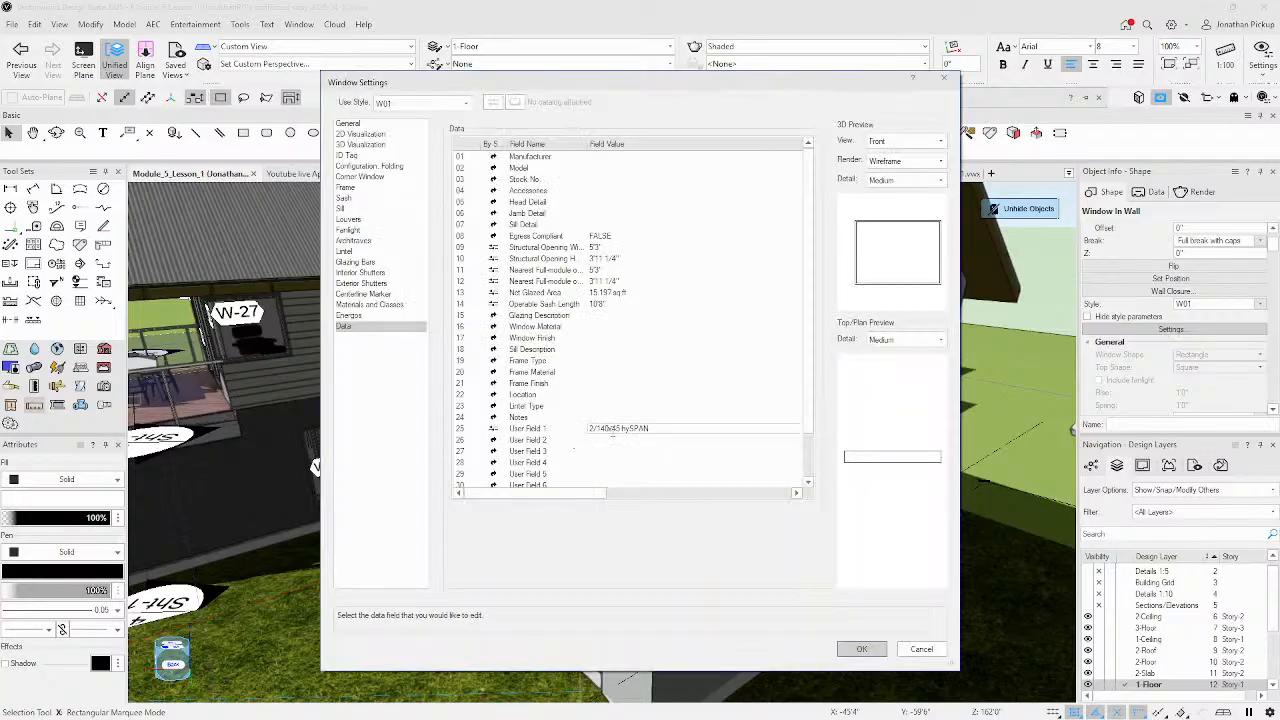
left_click(628, 429)
left_click(660, 428)
left_click_drag(650, 428, 591, 417)
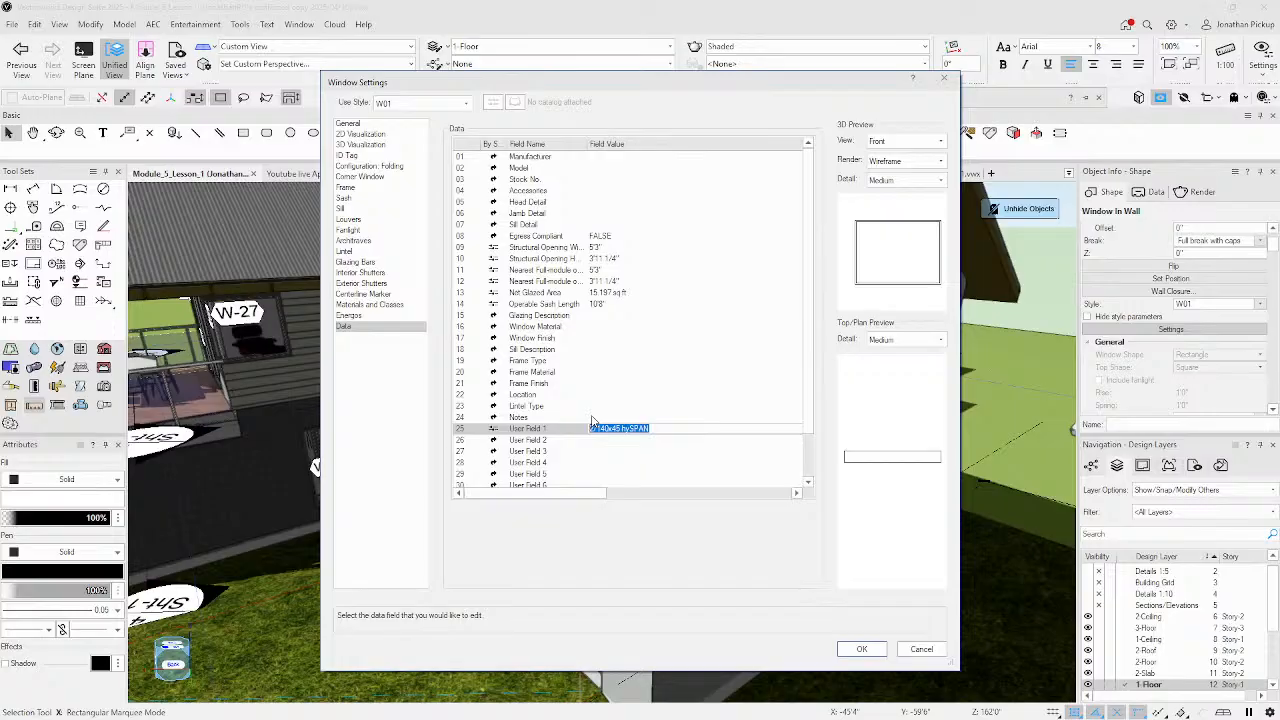
key("Delete")
key("Return")
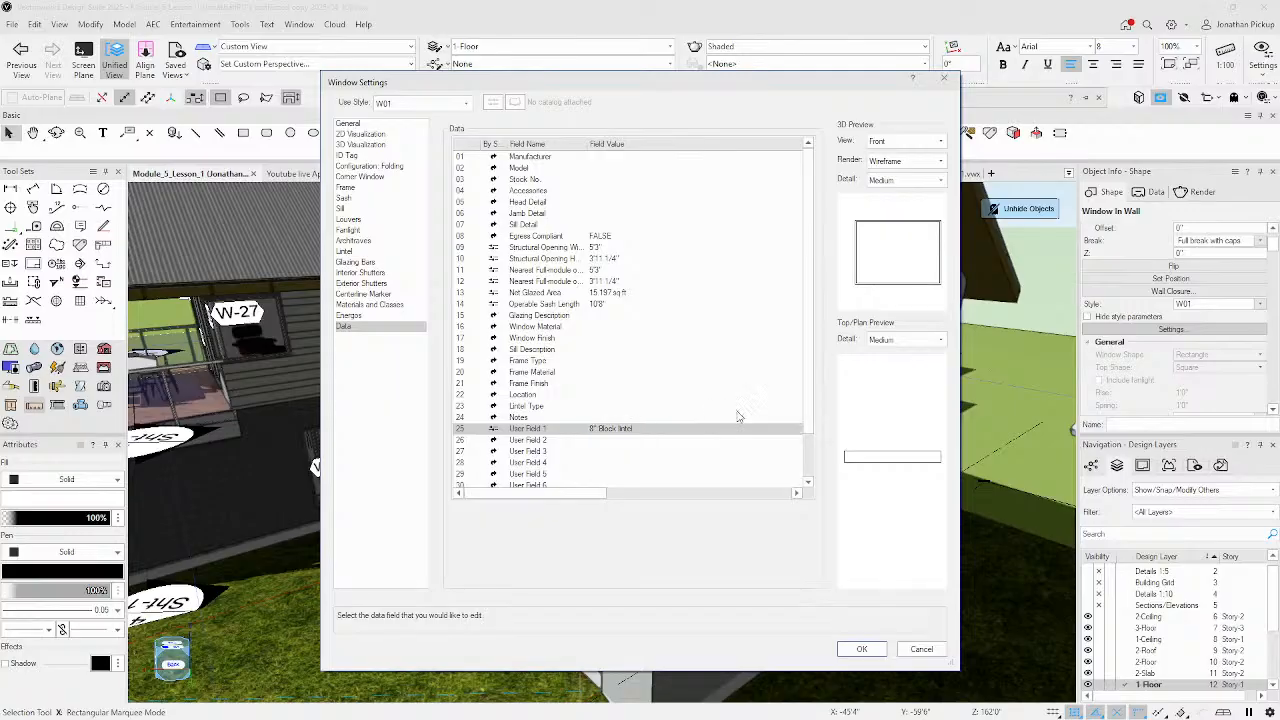
left_click(861, 649)
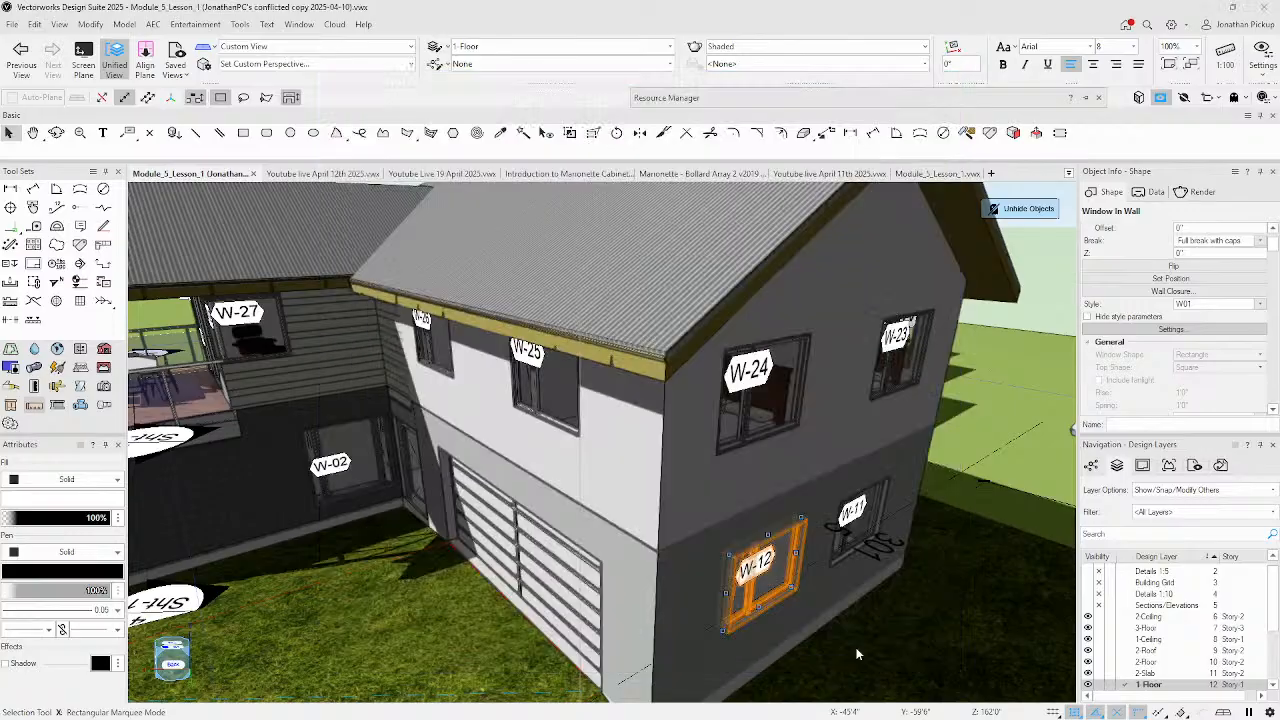
- Check User Field 1 in upper-floor window W-24's data, and inspect the other nearby windows W-11, W-25 and W-27
left_click(862, 492)
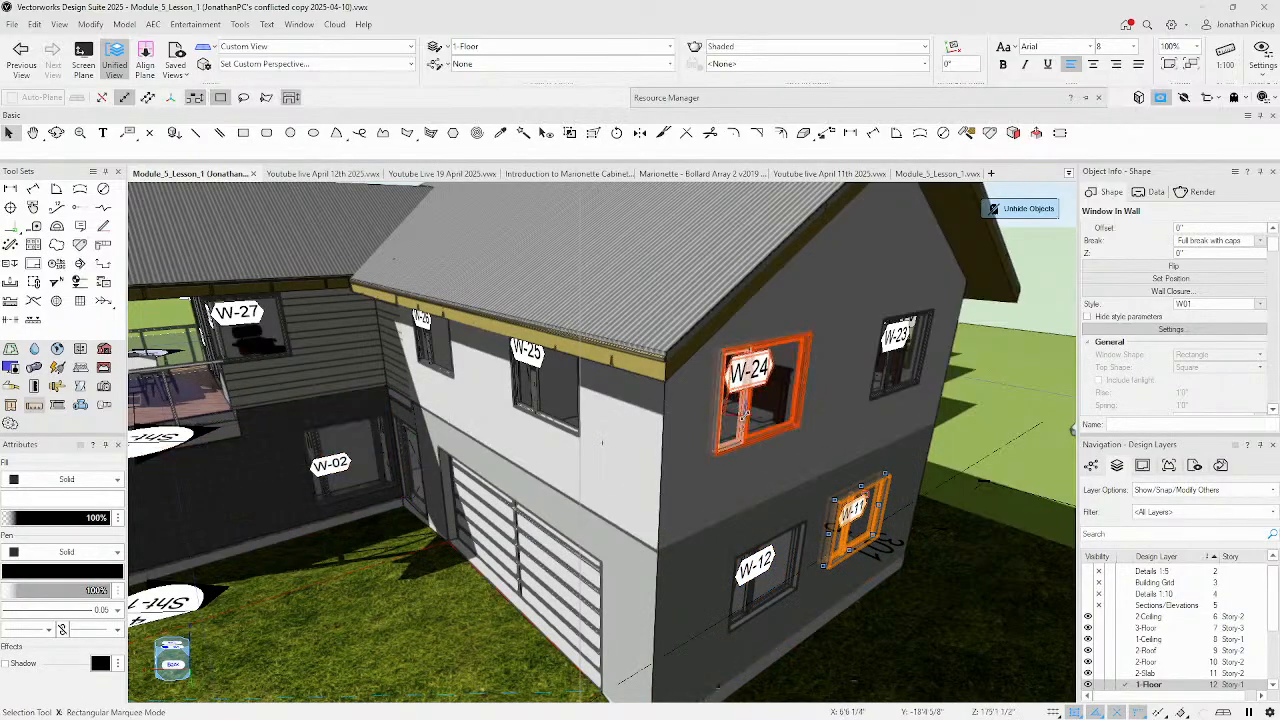
left_click(728, 392)
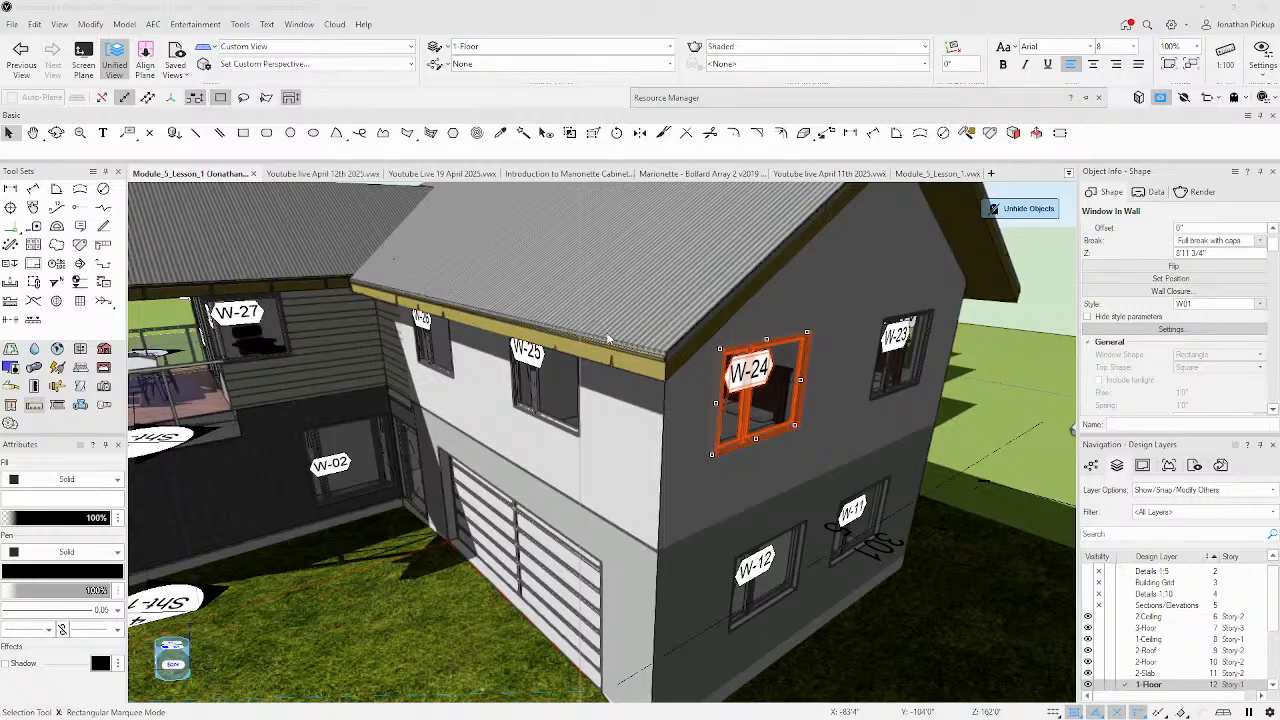
left_click(1172, 329)
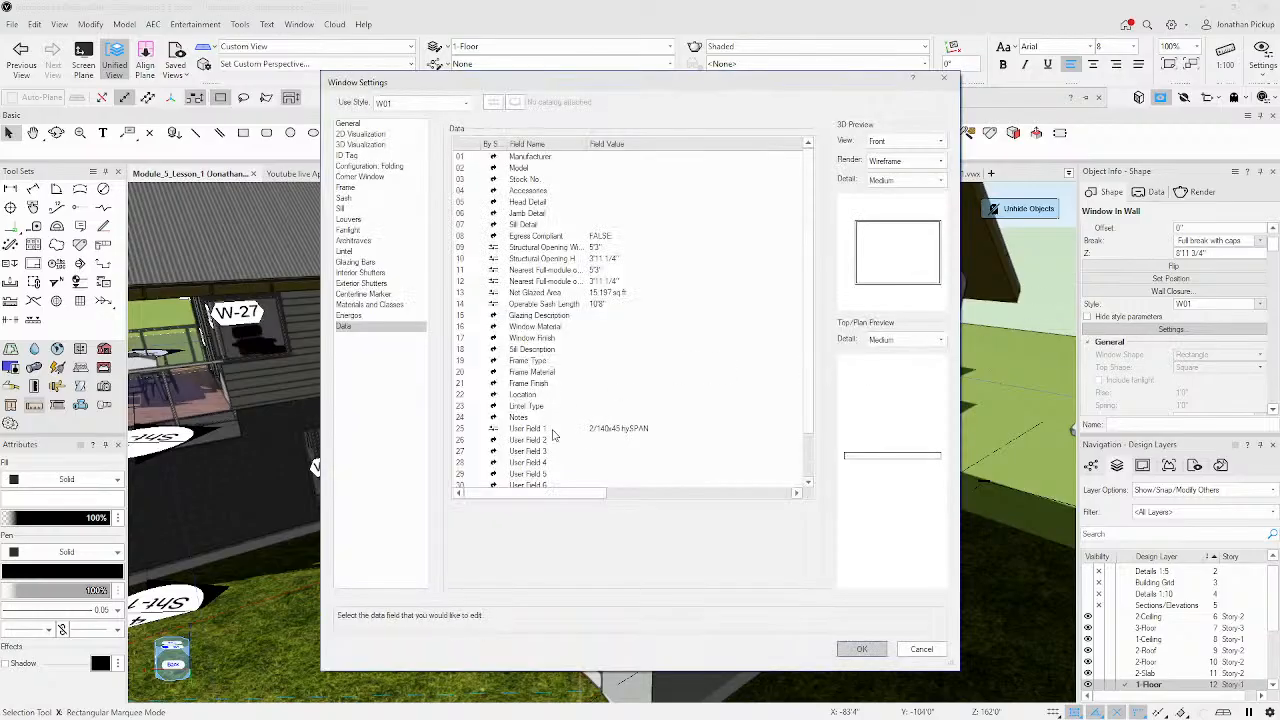
left_click(613, 429)
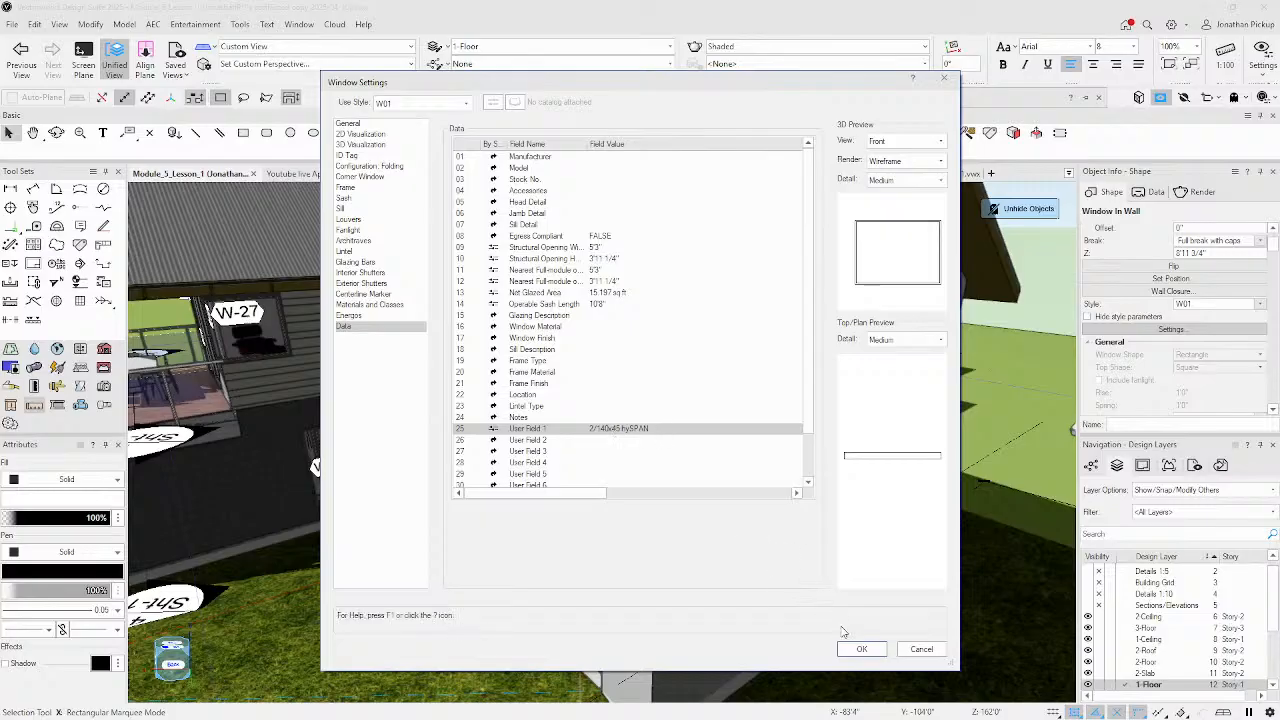
left_click(861, 650)
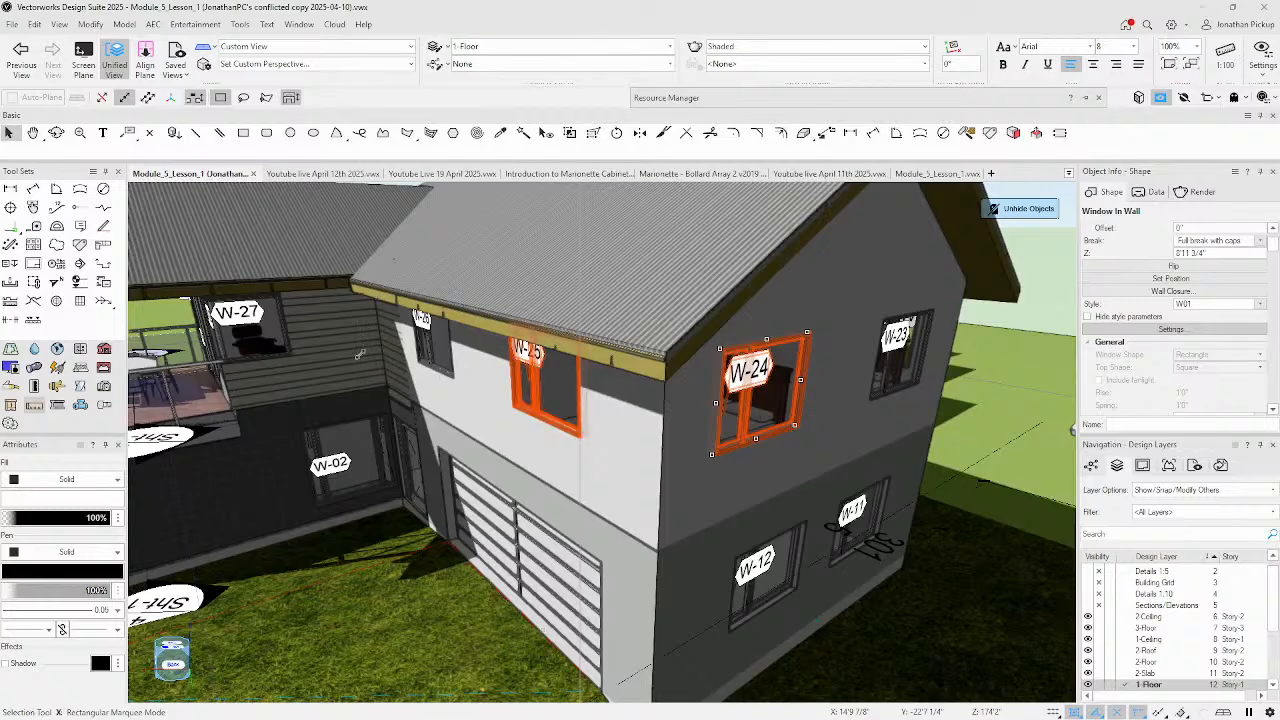
left_click(531, 410)
left_click(268, 345)
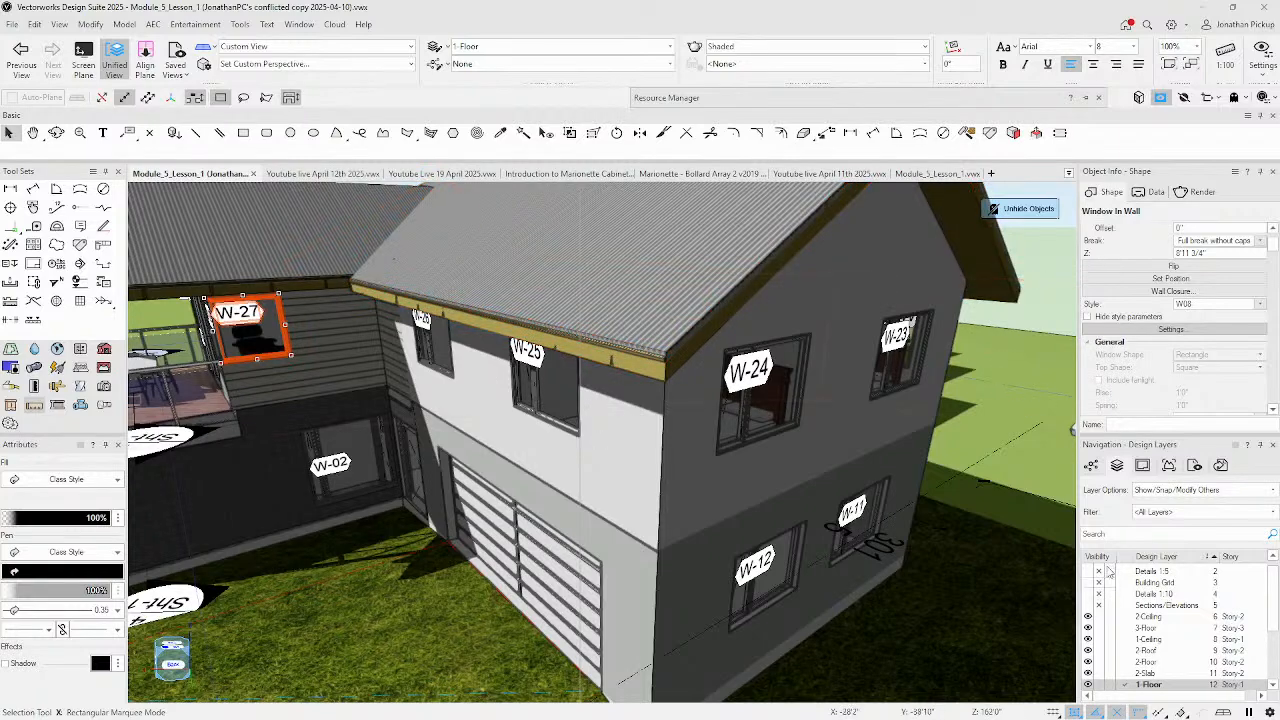
- Return to sheet 700, Window Elevations, and inspect the window cells of the Window Types legend
left_click(1142, 466)
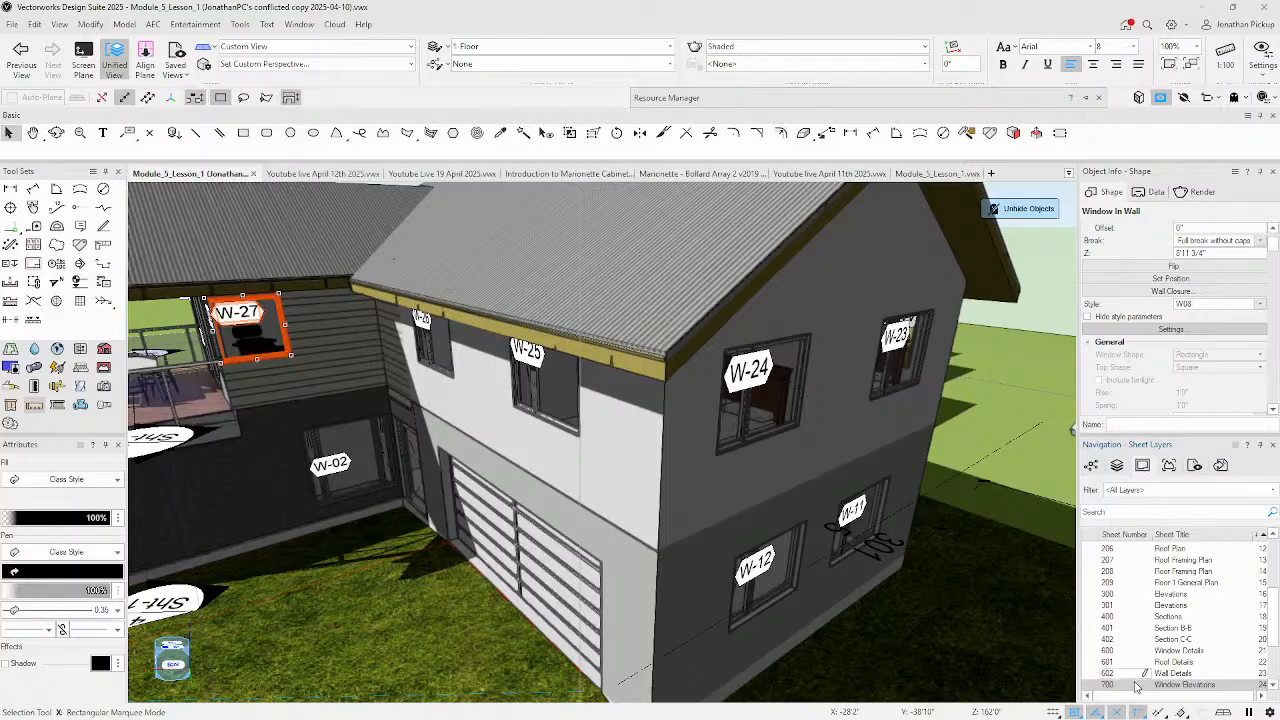
left_click(1090, 688)
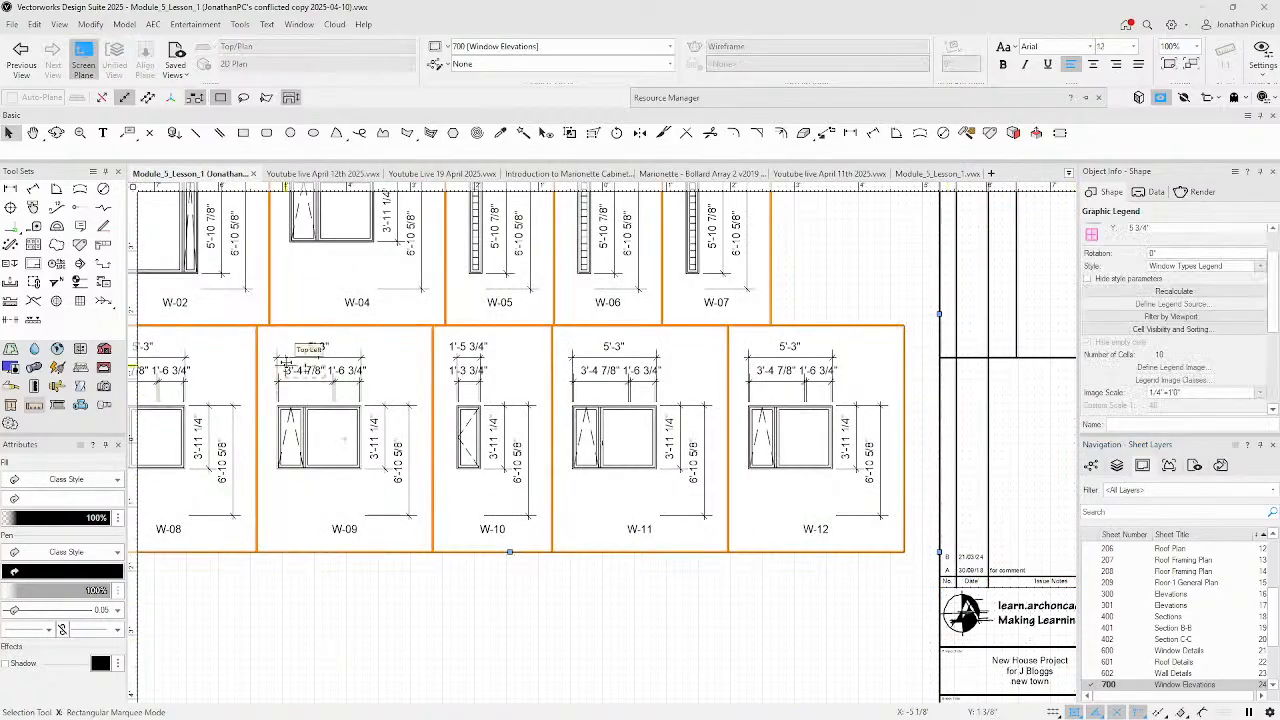
scroll(326, 340, "down", 1)
middle_click_drag(328, 342, 524, 416)
scroll(393, 345, "up", 2)
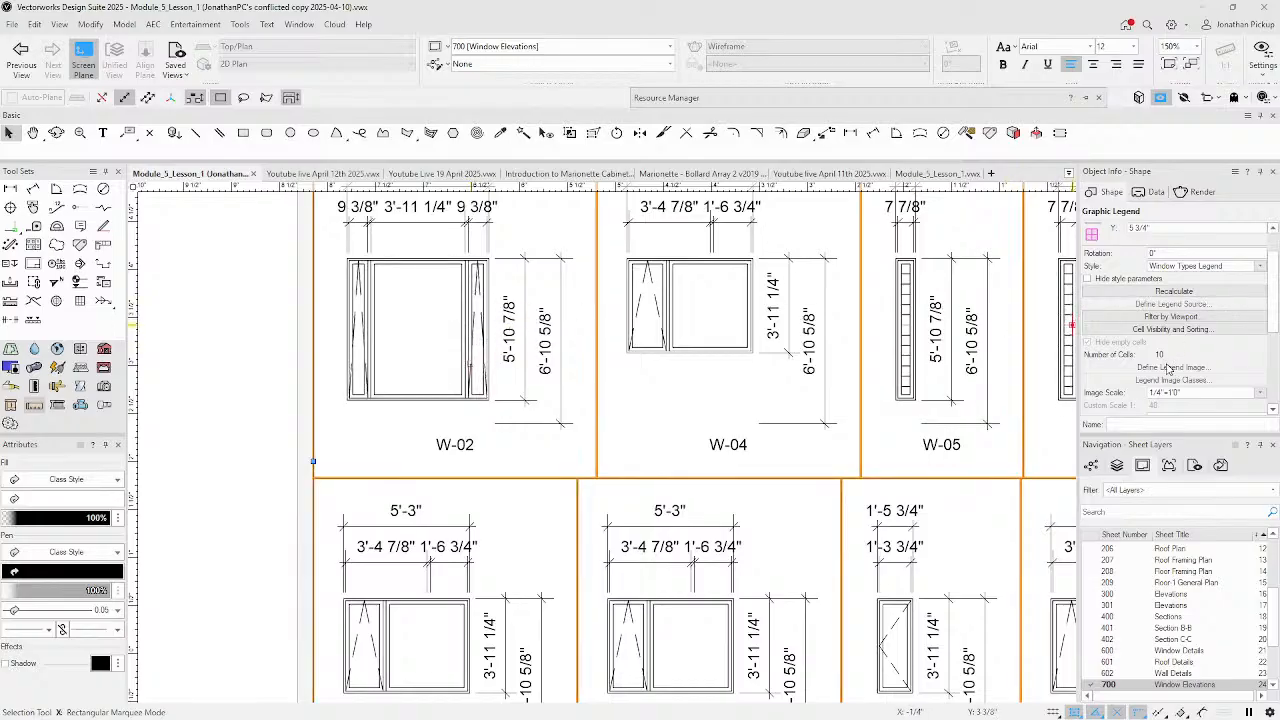
- Open the cell layout of the Window Types Legend style for editing
scroll(1150, 340, "down", 2)
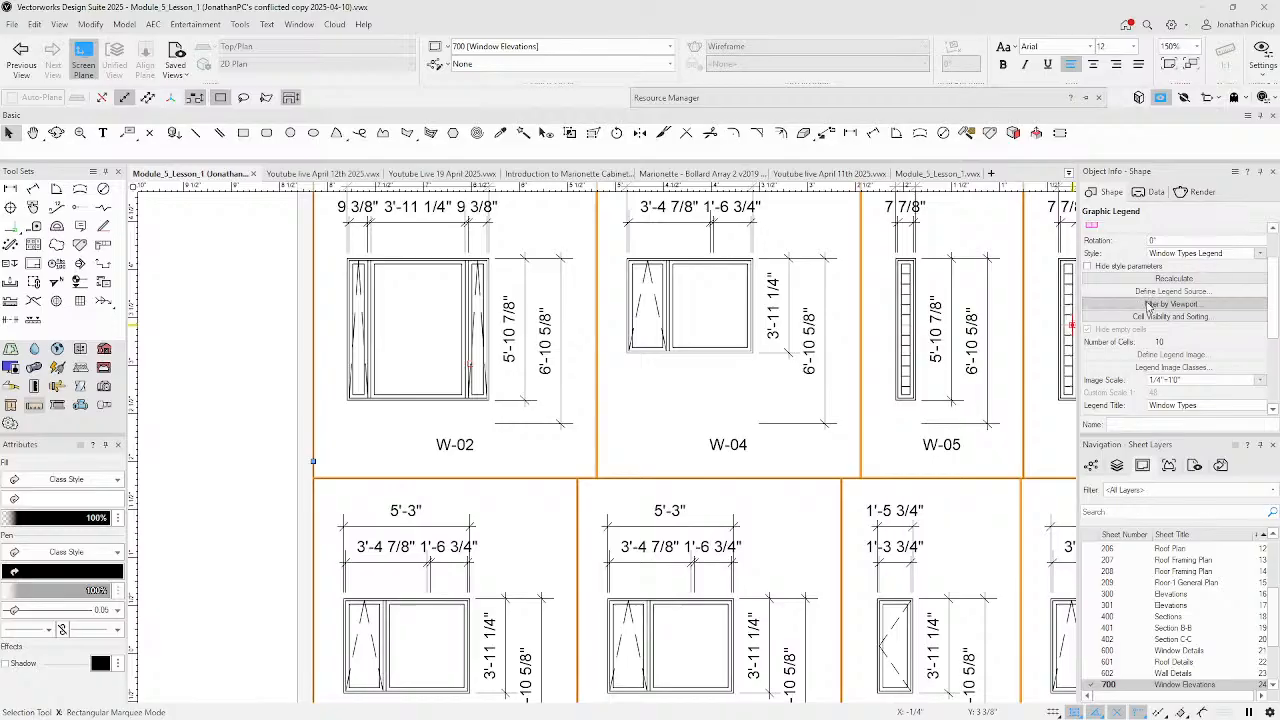
scroll(1150, 297, "down", 4)
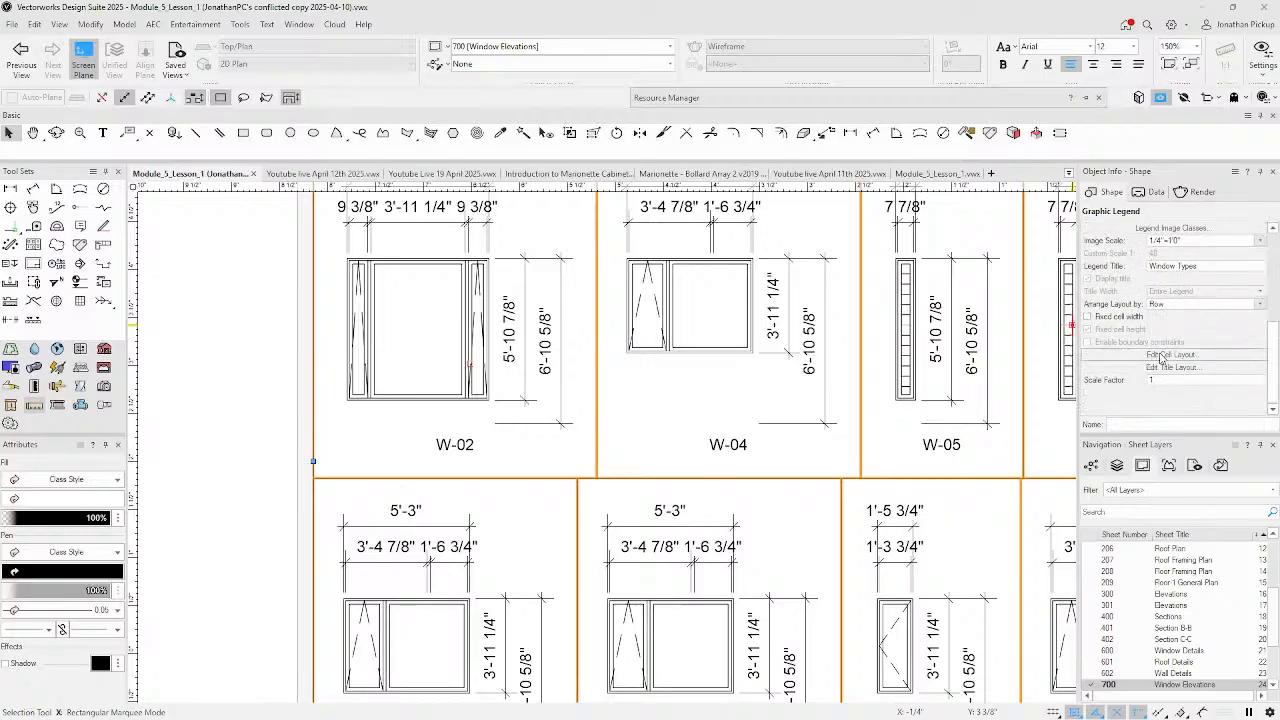
scroll(1170, 329, "up", 4)
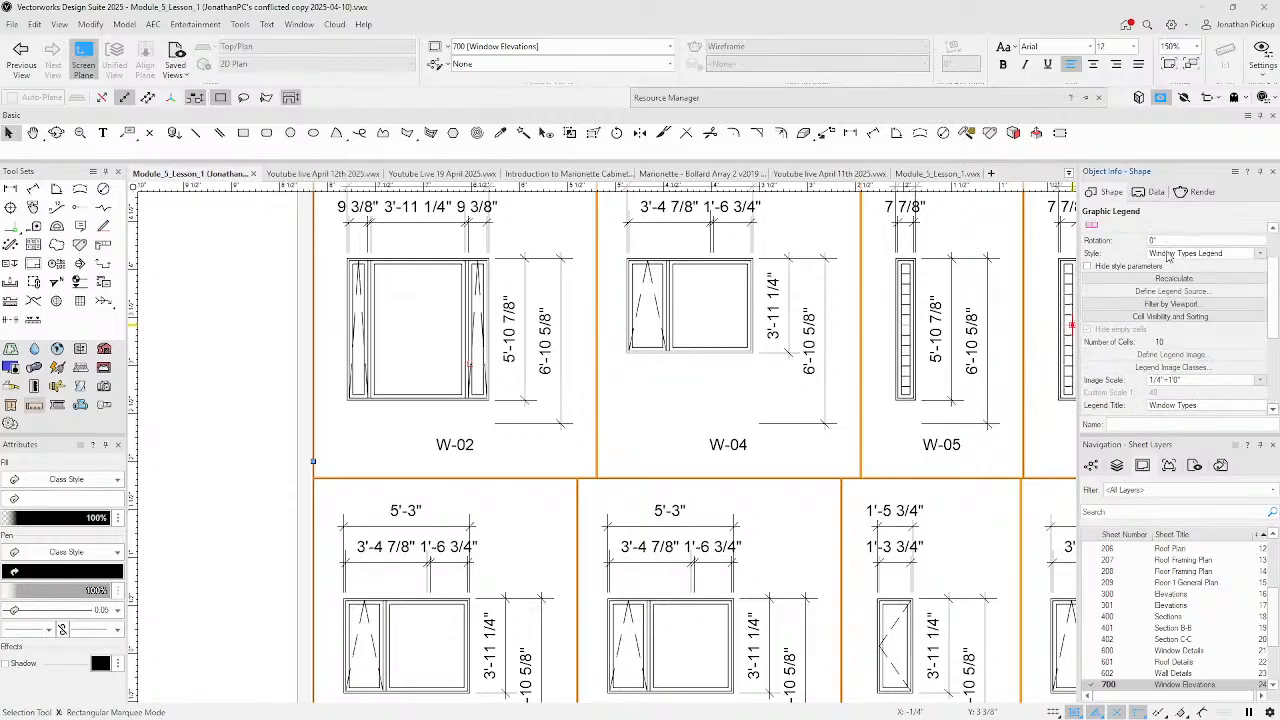
left_click(1188, 256)
left_click(1178, 290)
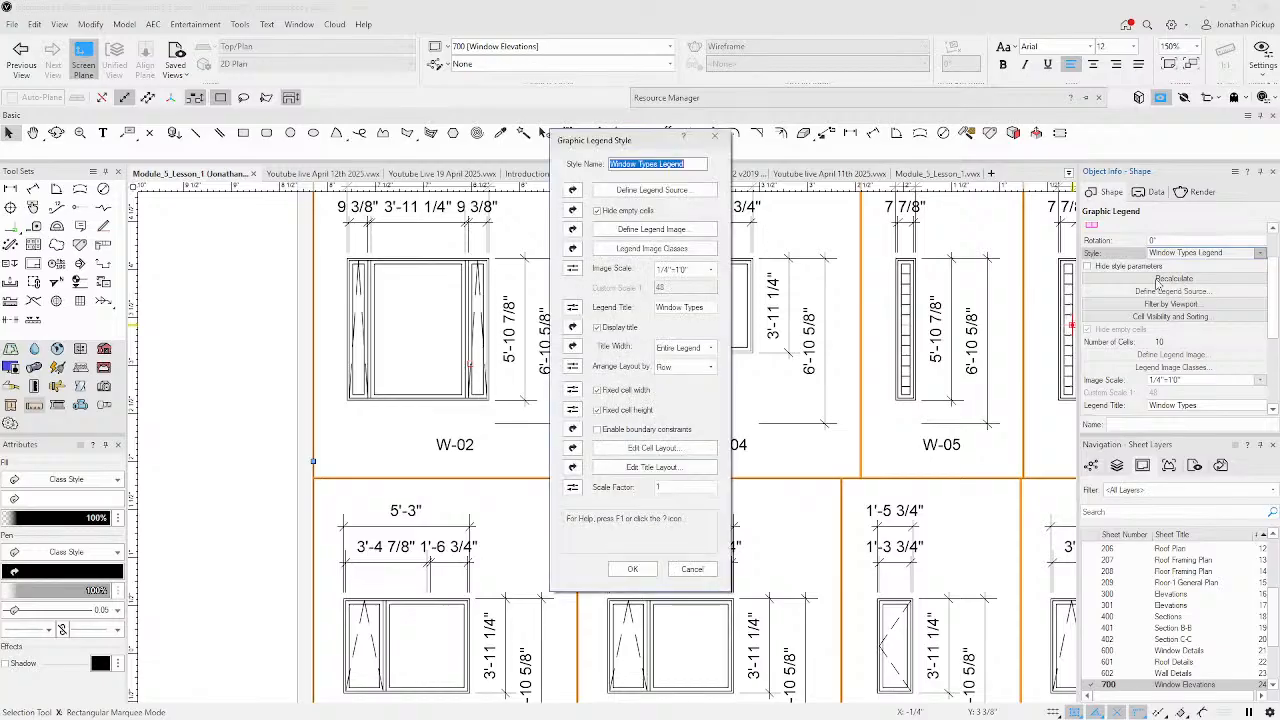
left_click(636, 450)
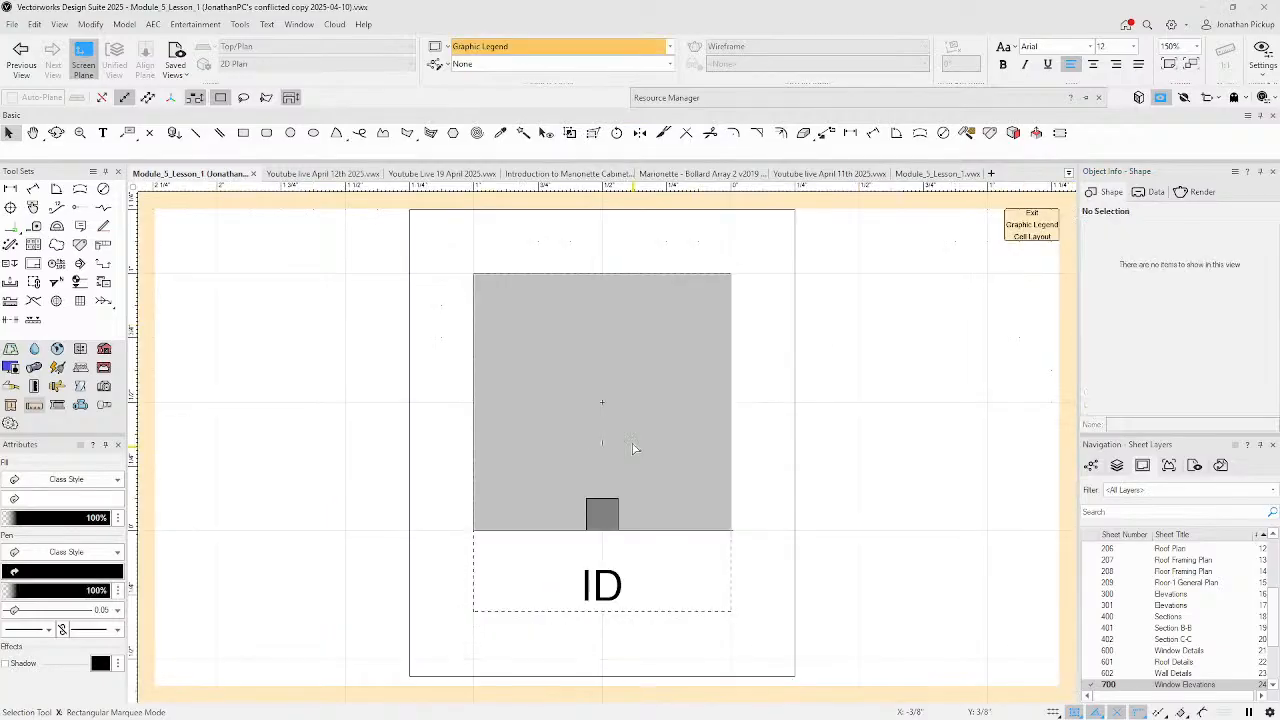
- Duplicate the ID text block directly below the original in the cell layout, placing the copy at about Y -3/8"
left_click(622, 444)
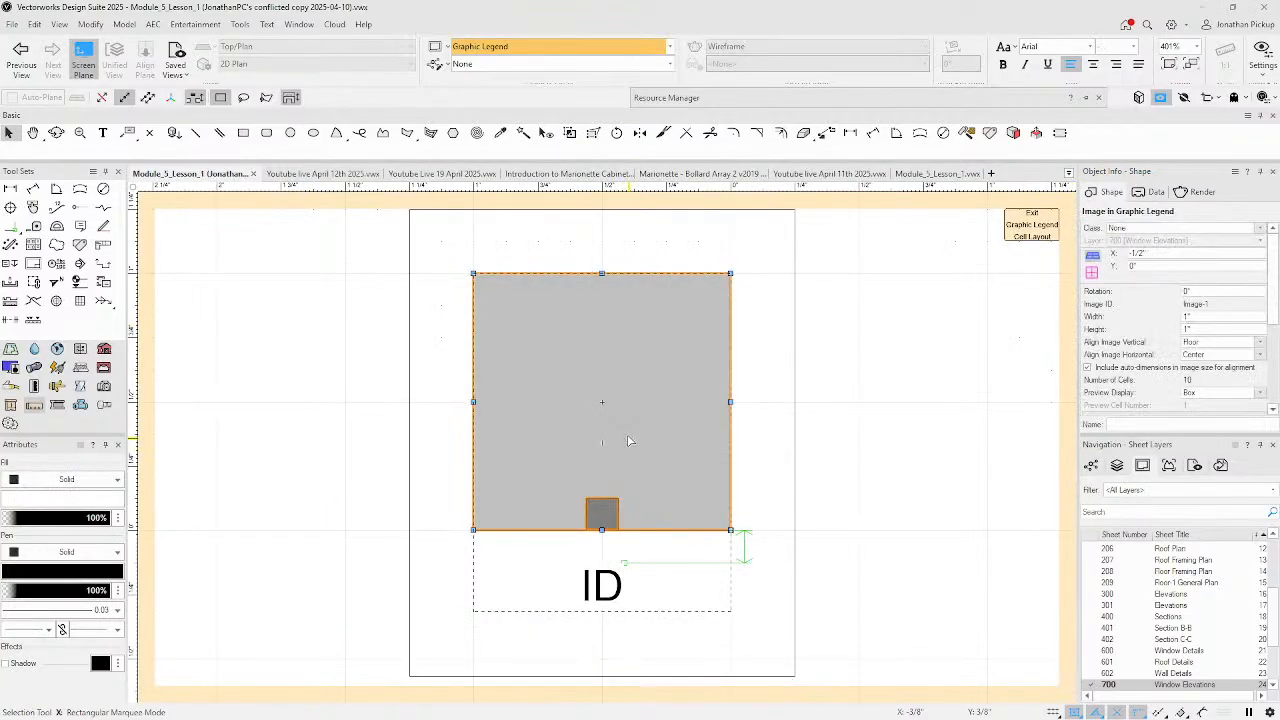
scroll(628, 441, "down", 2)
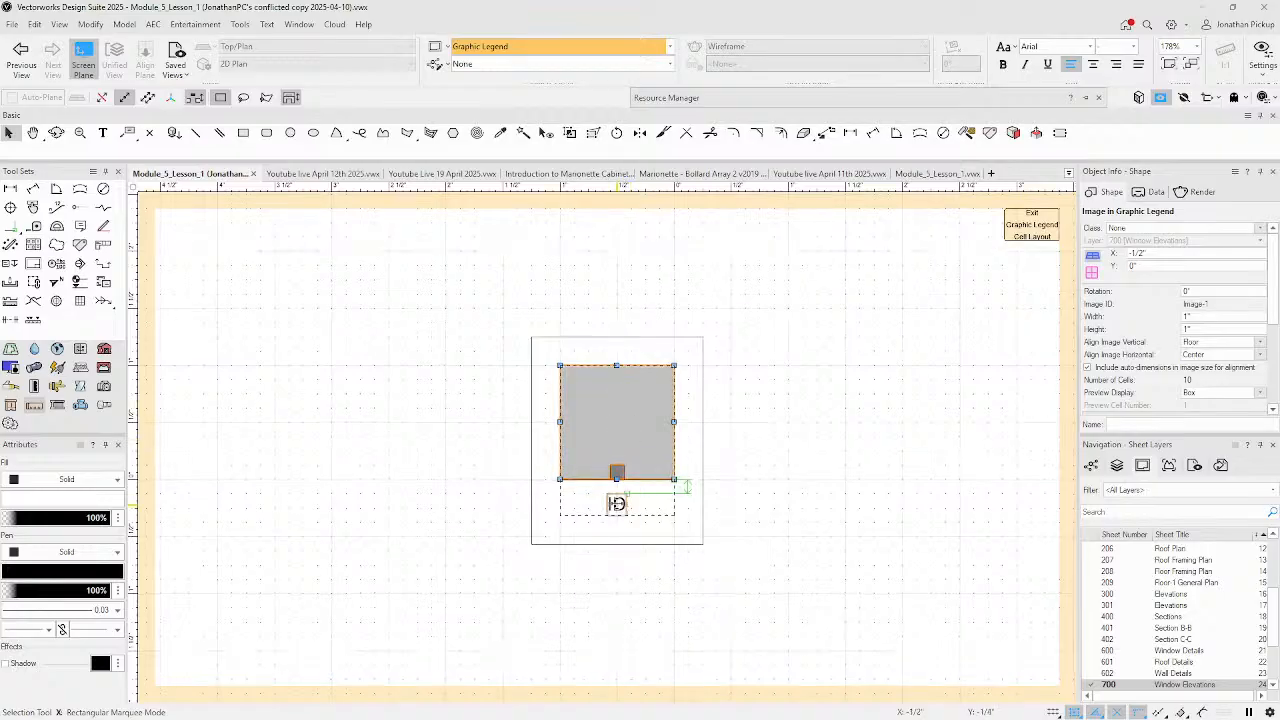
left_click(616, 503)
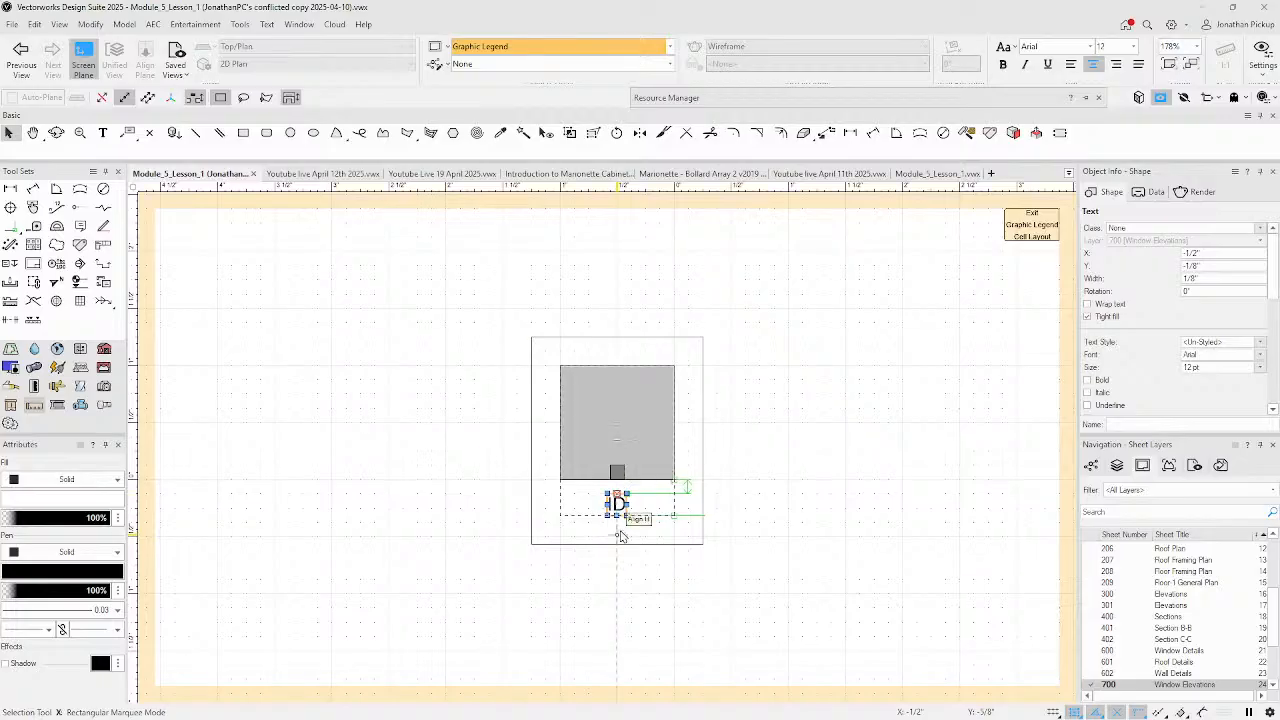
scroll(616, 503, "up", 3)
left_click_drag(594, 437, 595, 554)
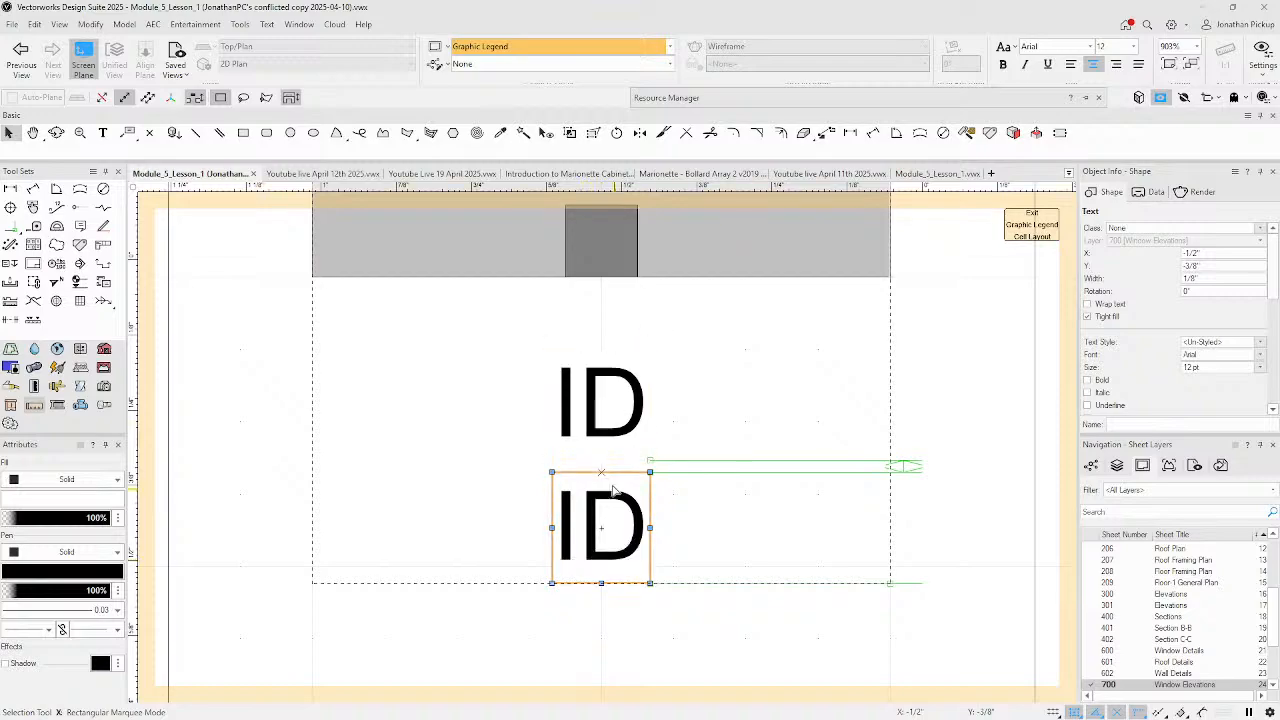
- Set the font size of the lower ID text block to 10 pt
scroll(1130, 354, "down", 4)
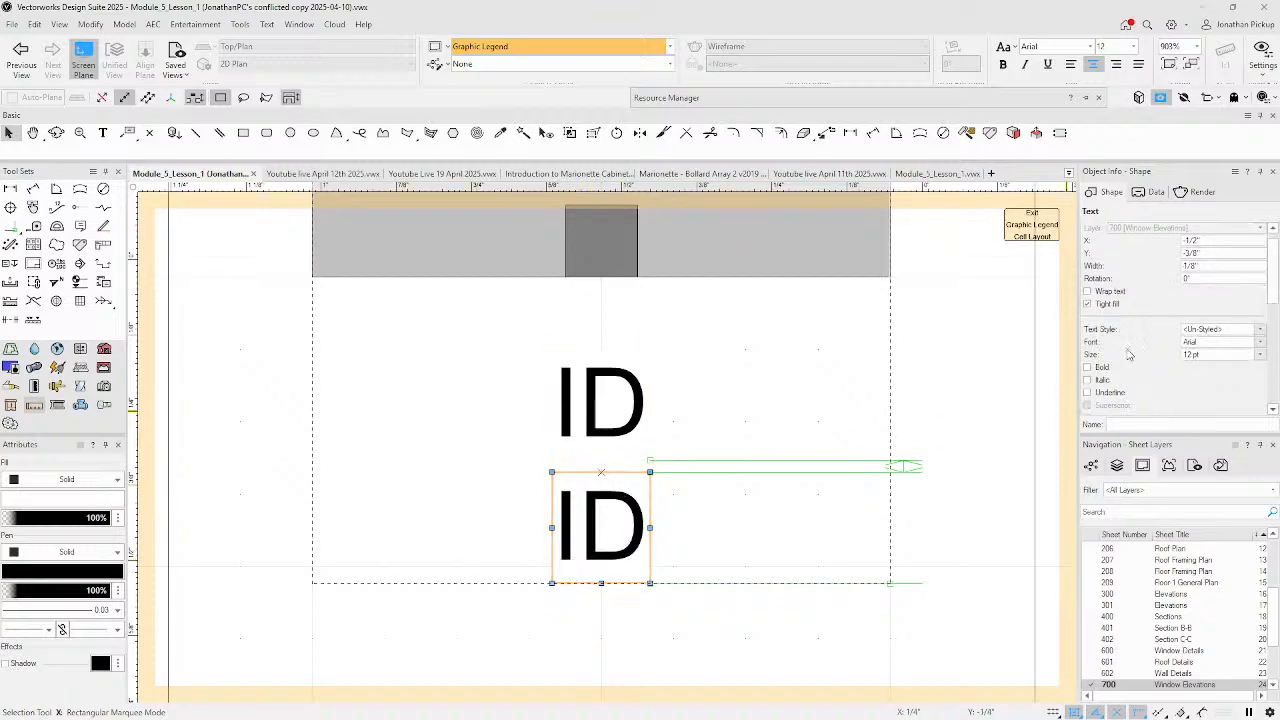
left_click(632, 392, "shift")
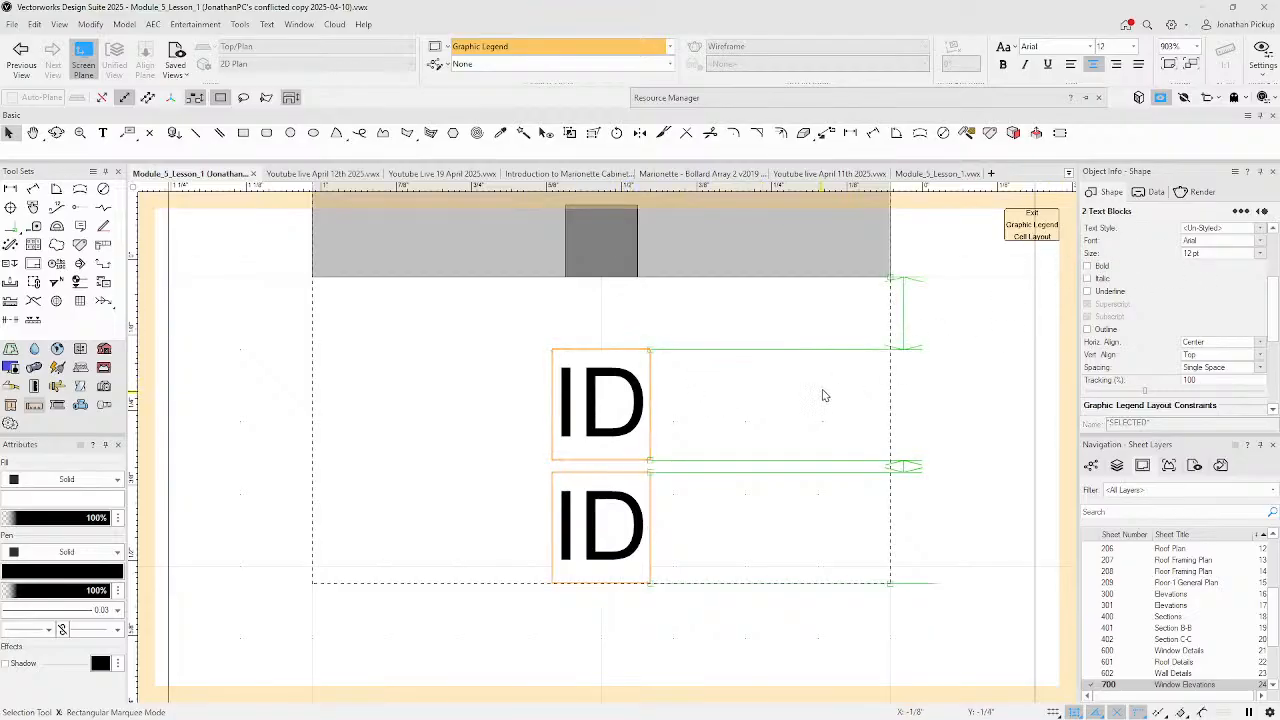
left_click(916, 411)
left_click(612, 522)
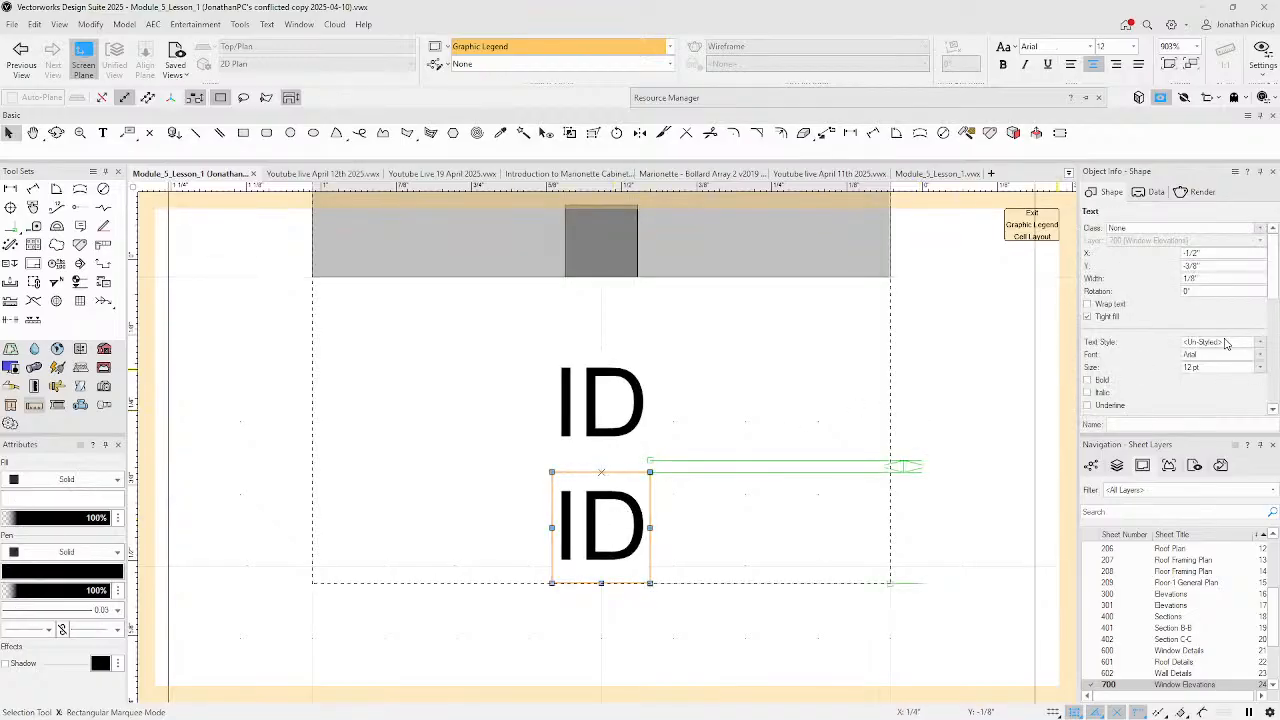
scroll(1230, 350, "down", 1)
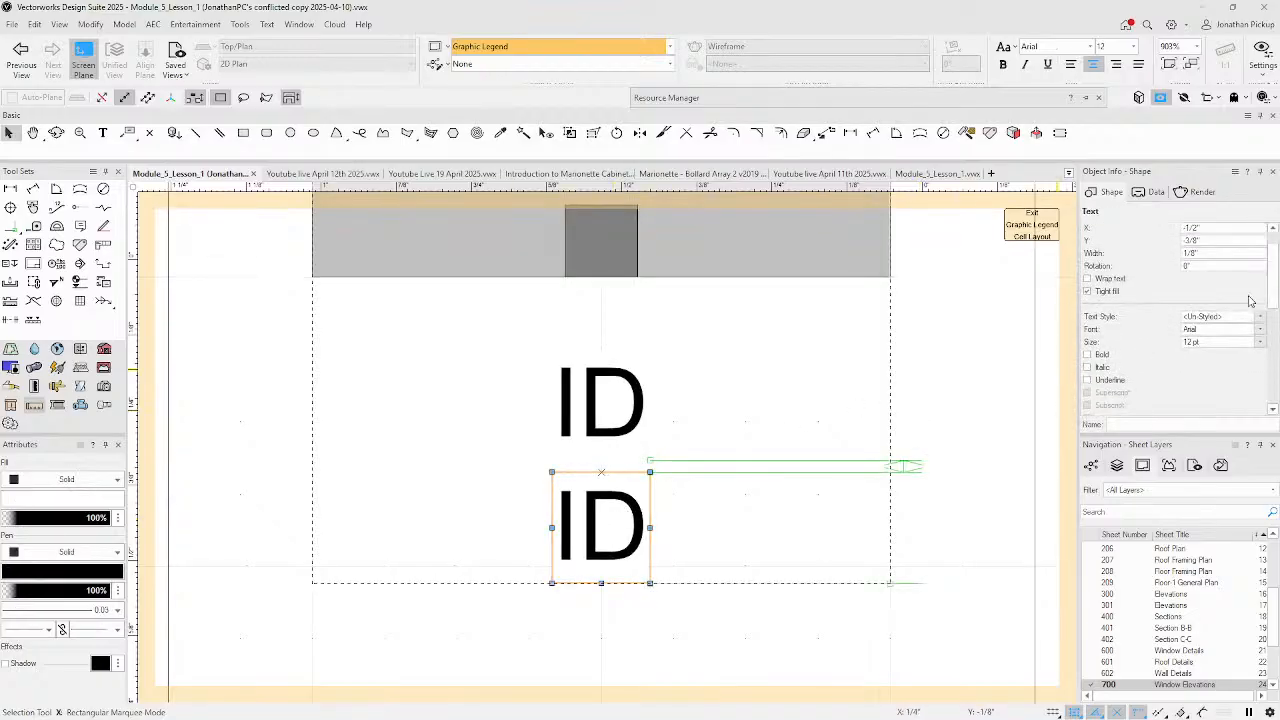
left_click(1220, 342)
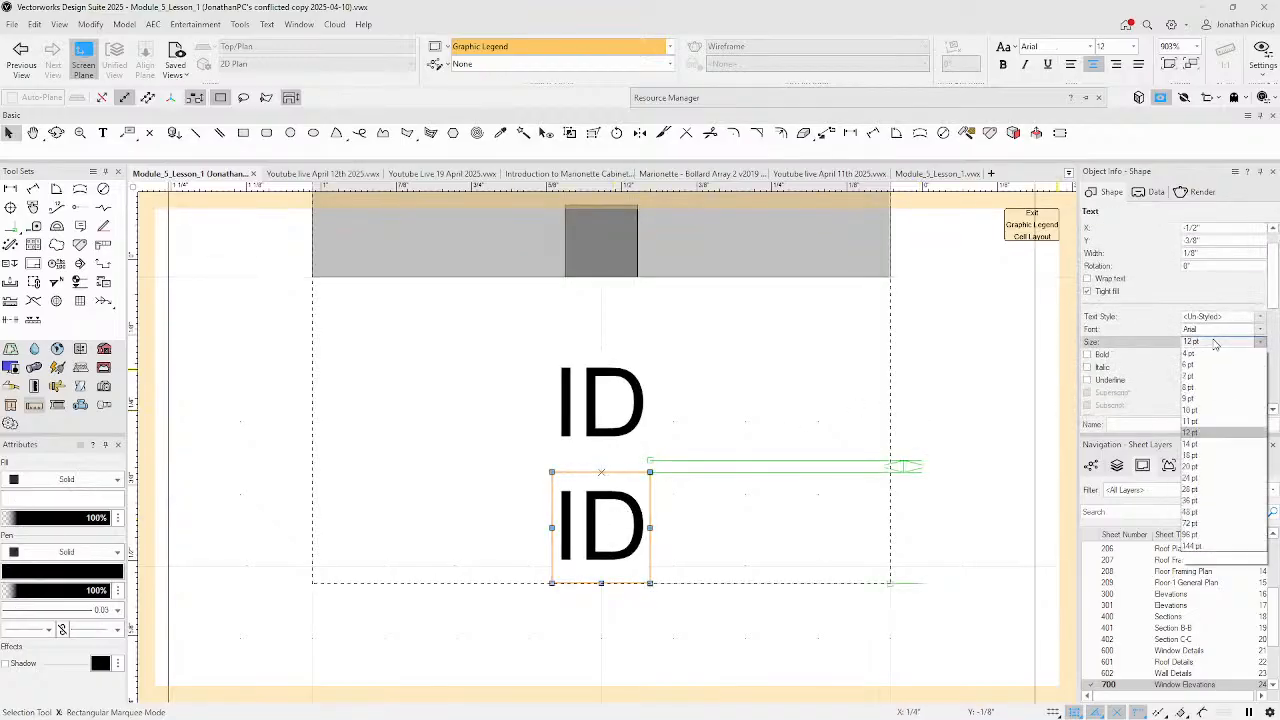
left_click(1192, 422)
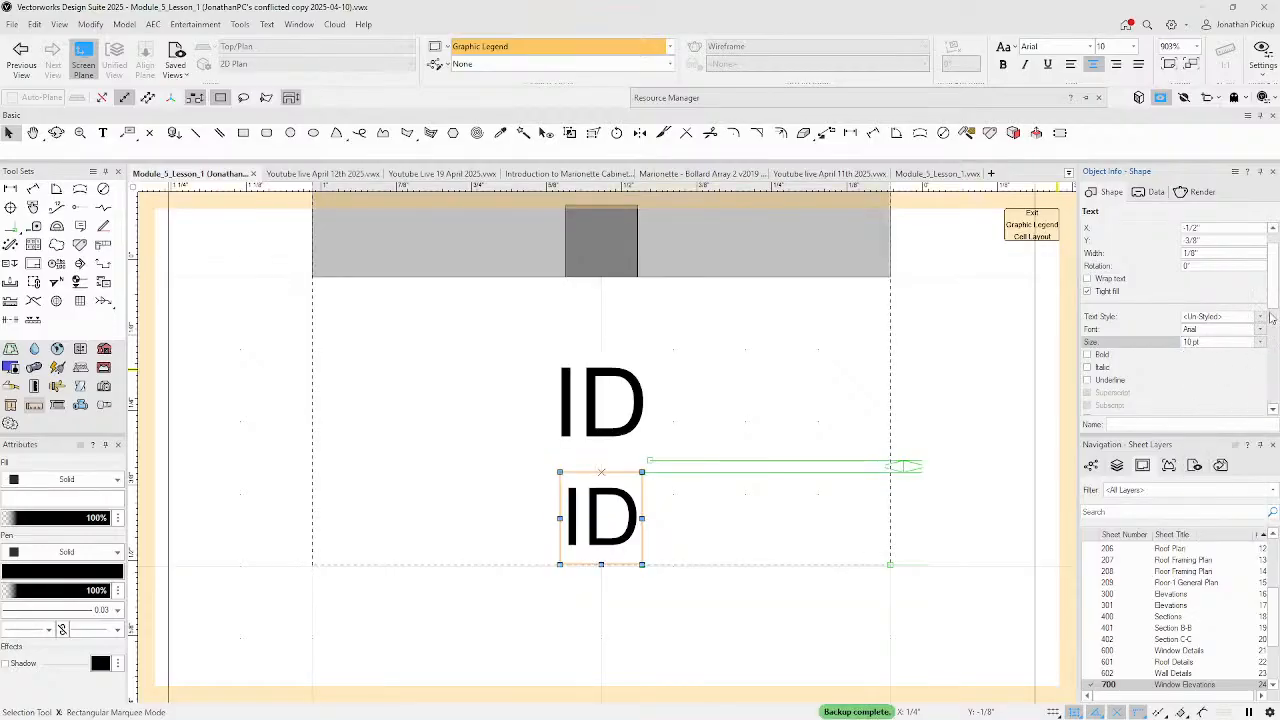
- Open the lower ID text's graphic legend field definition and choose the Window object's User Field 1 parameter as its data
scroll(1271, 318, "down", 5)
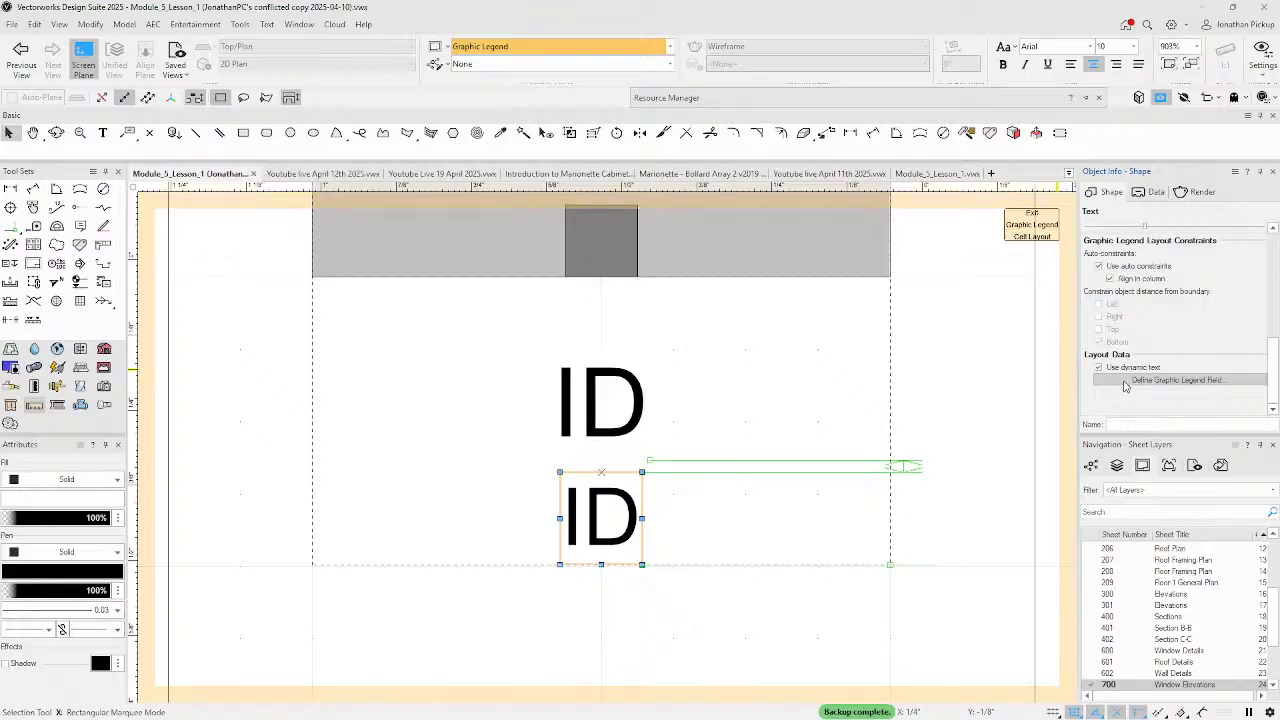
left_click(1124, 381)
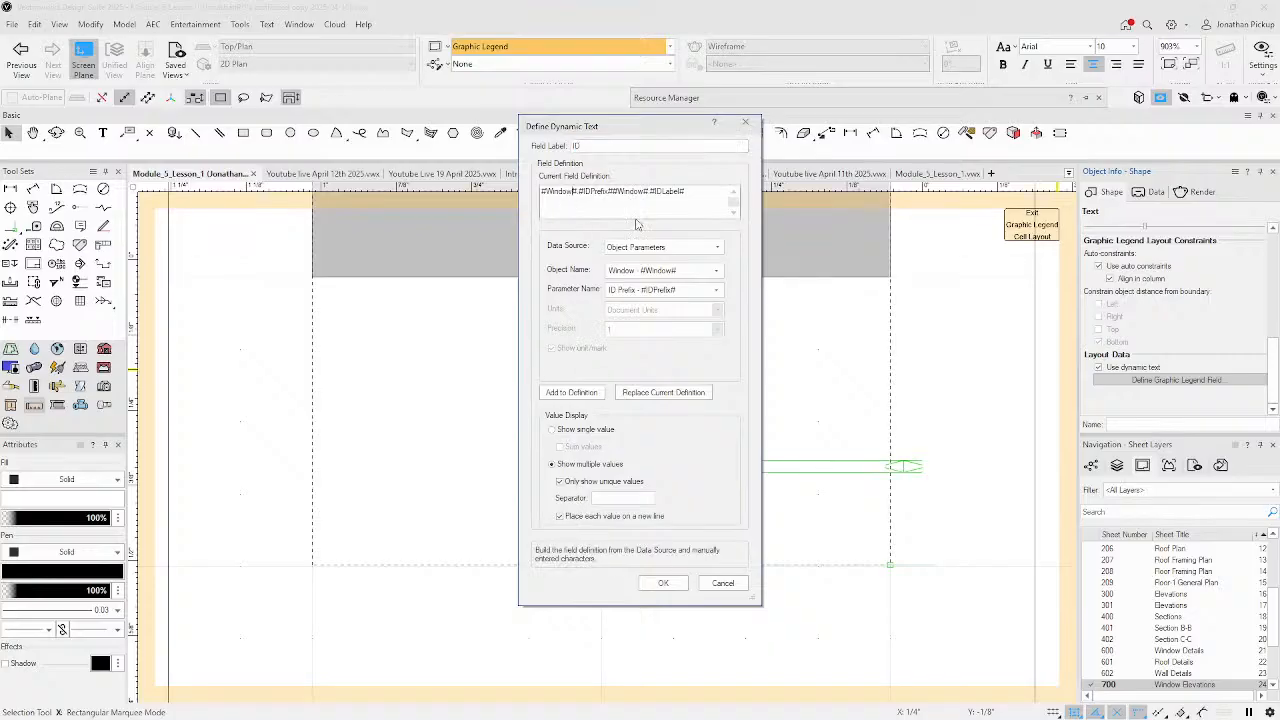
left_click(716, 292)
left_click(702, 281)
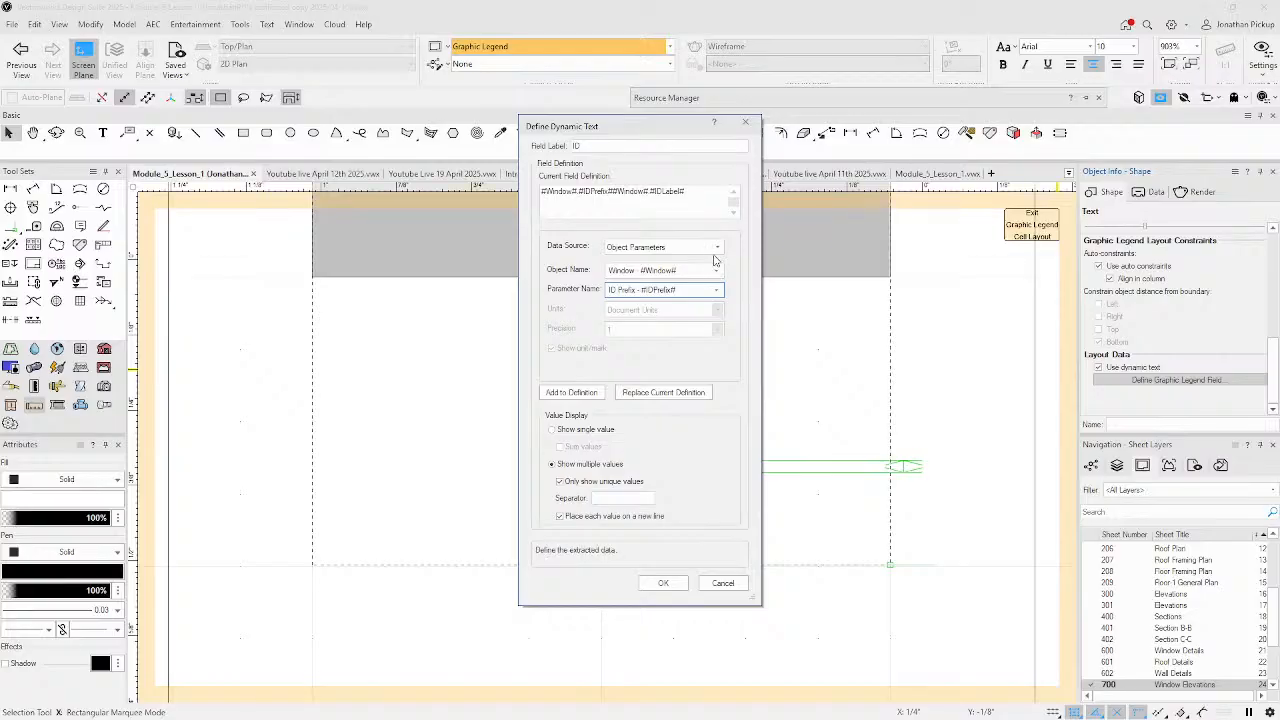
left_click(712, 247)
left_click(716, 250)
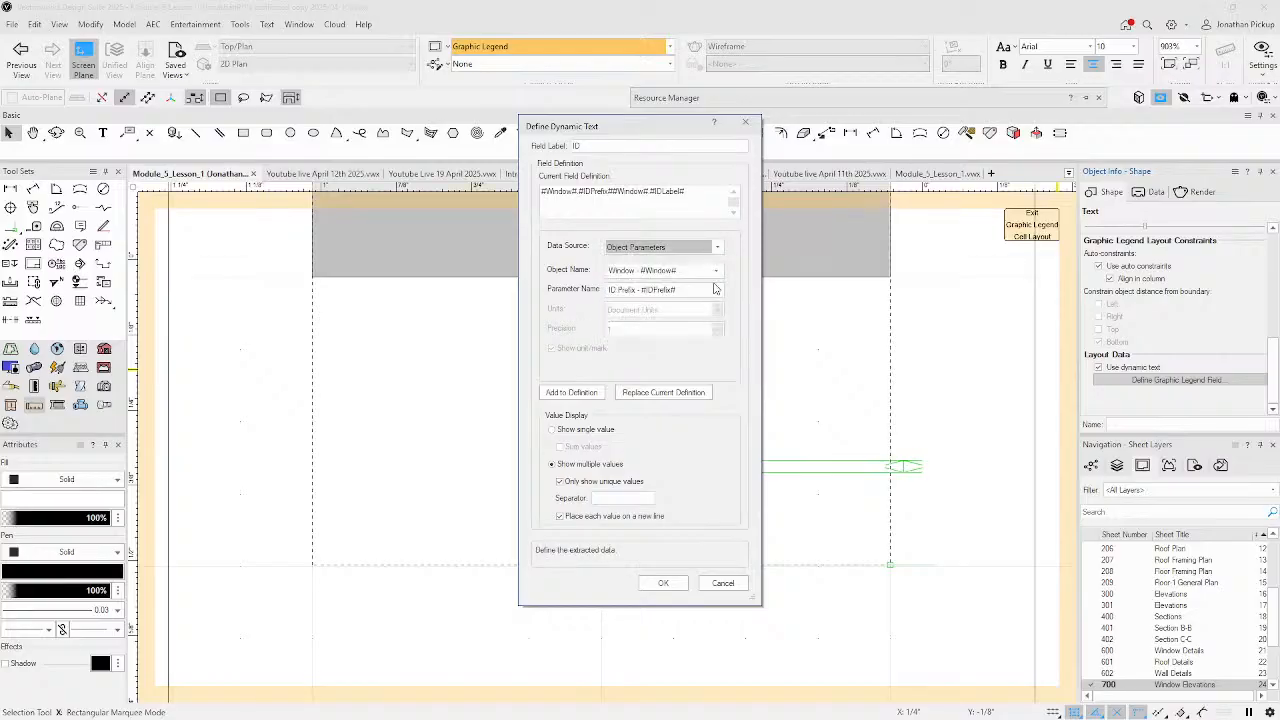
left_click(715, 271)
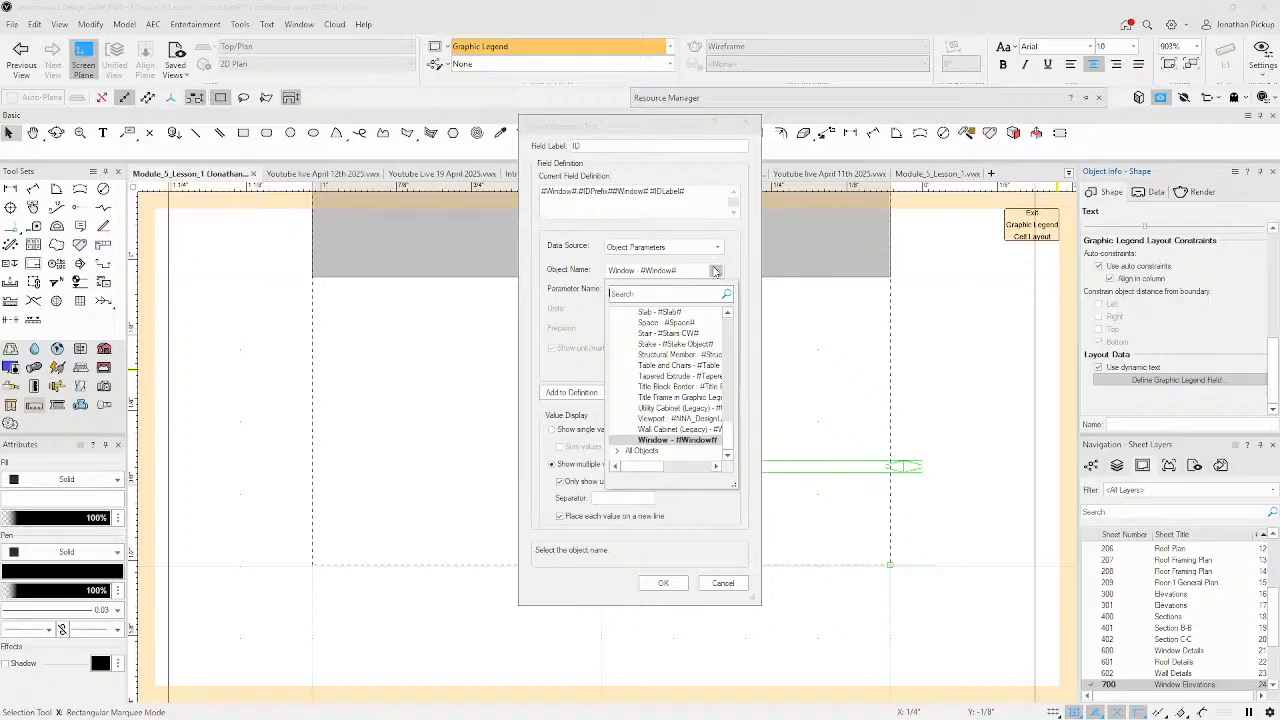
left_click(706, 291)
left_click(731, 271)
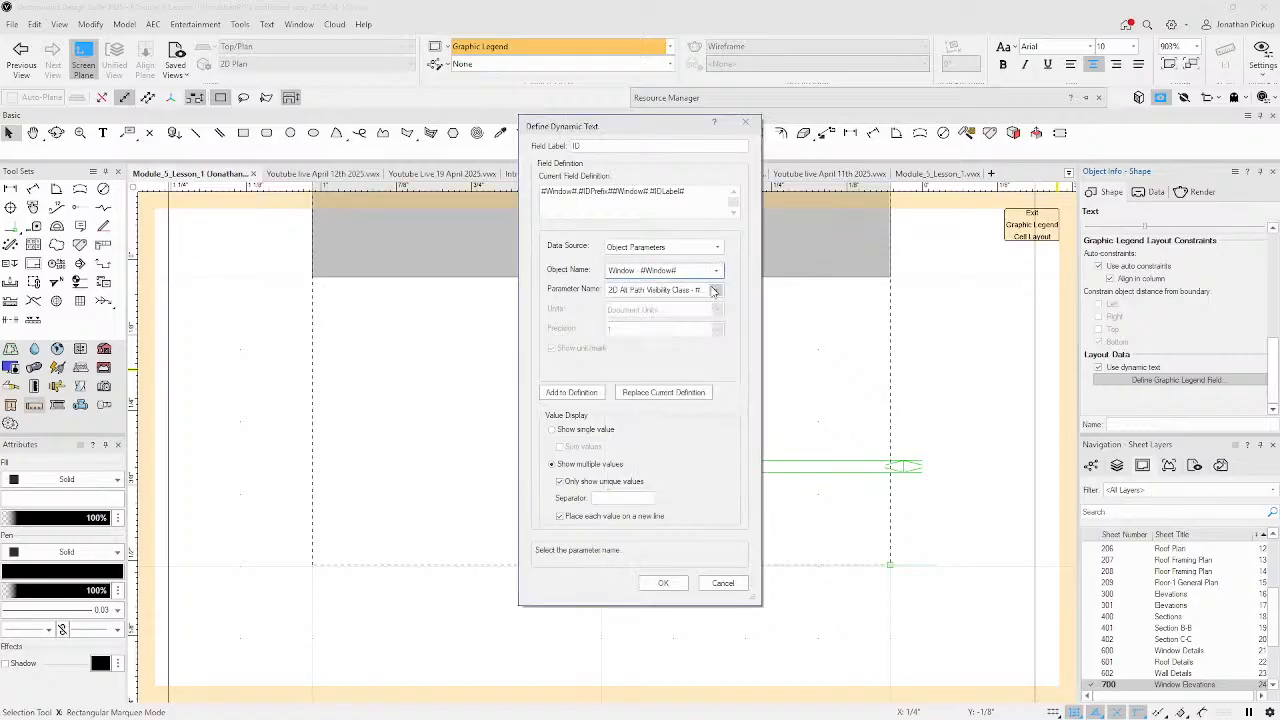
left_click(714, 290)
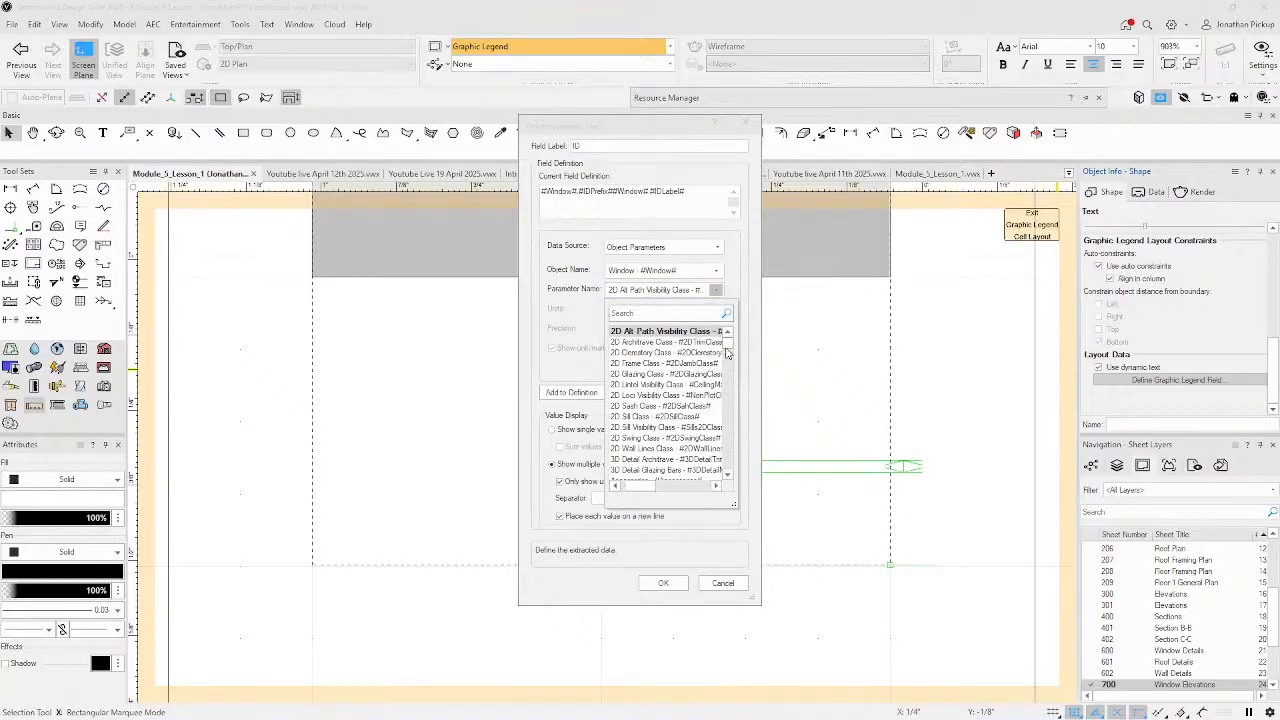
left_click_drag(727, 353, 720, 468)
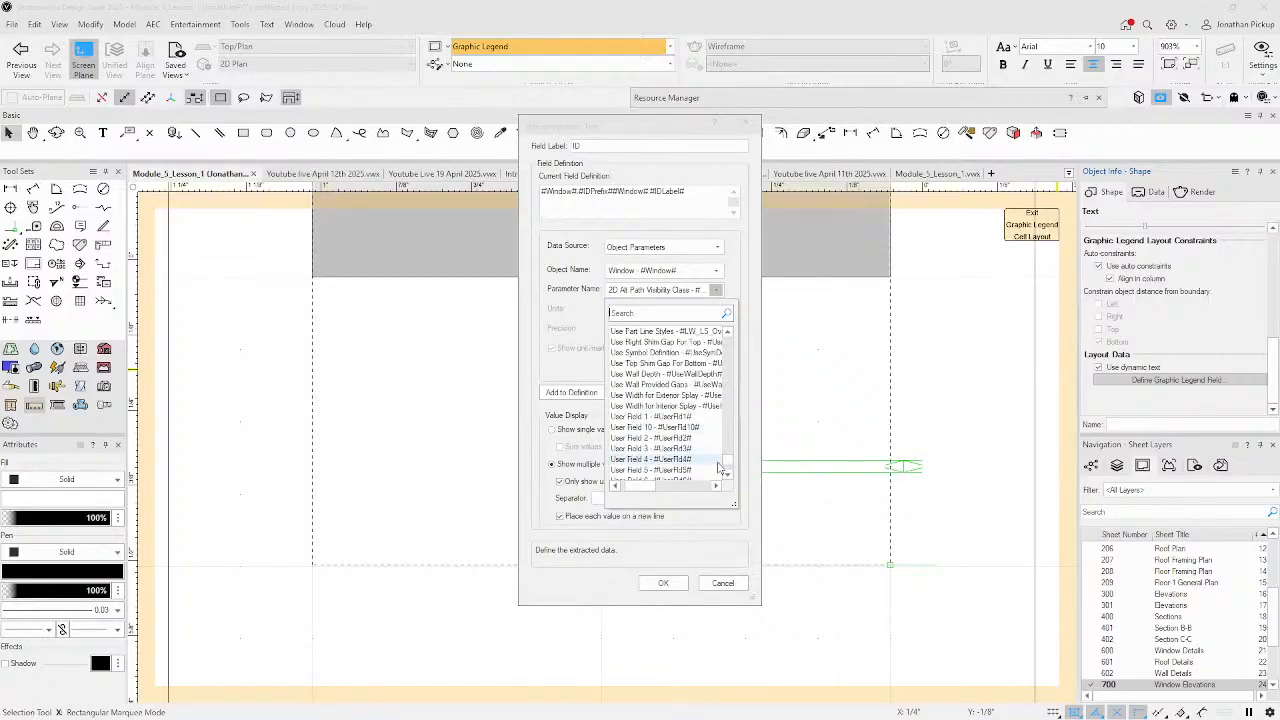
left_click(631, 416)
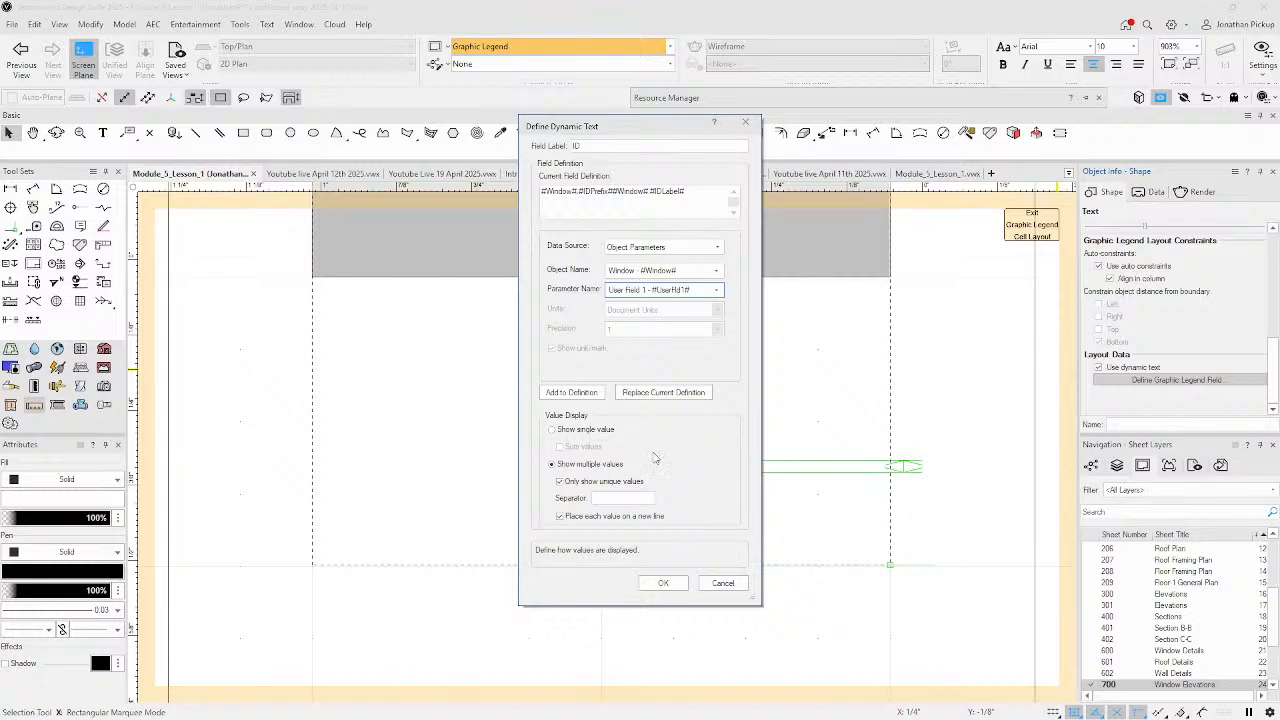
- Replace the current field definition with the Window User Field 1 parameter, accept it and exit the cell layout
left_click(662, 585)
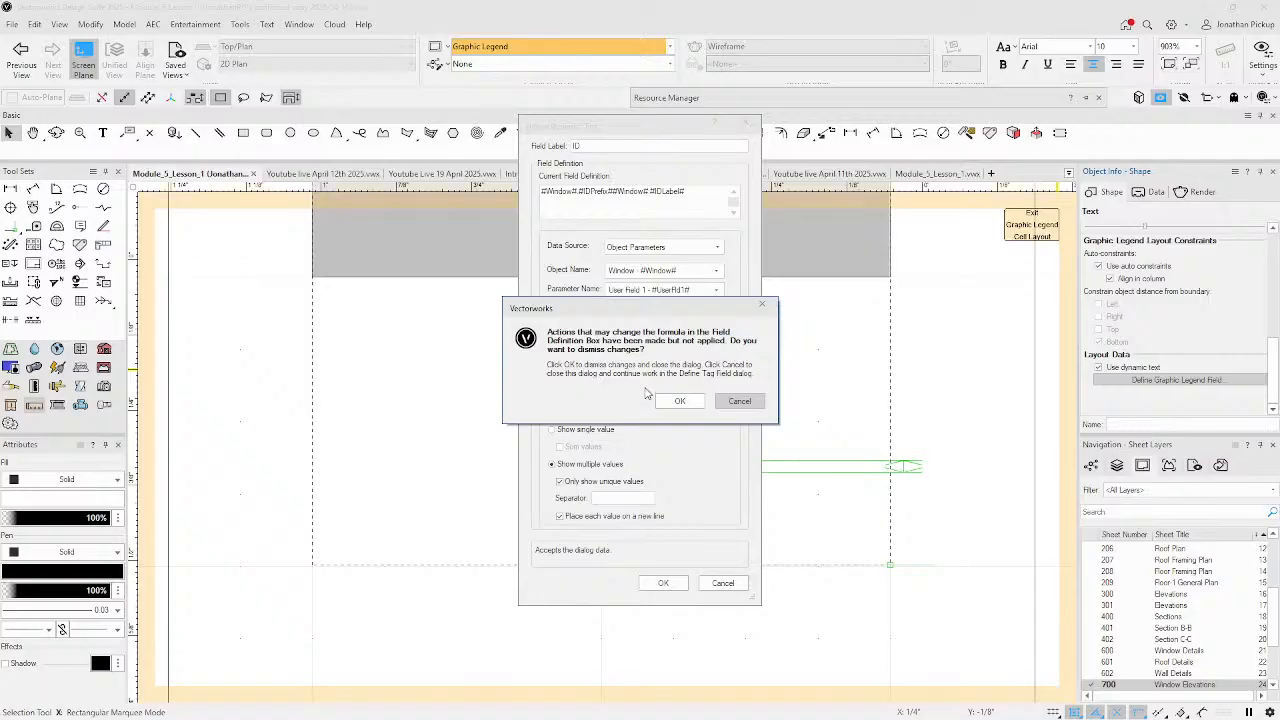
left_click(739, 402)
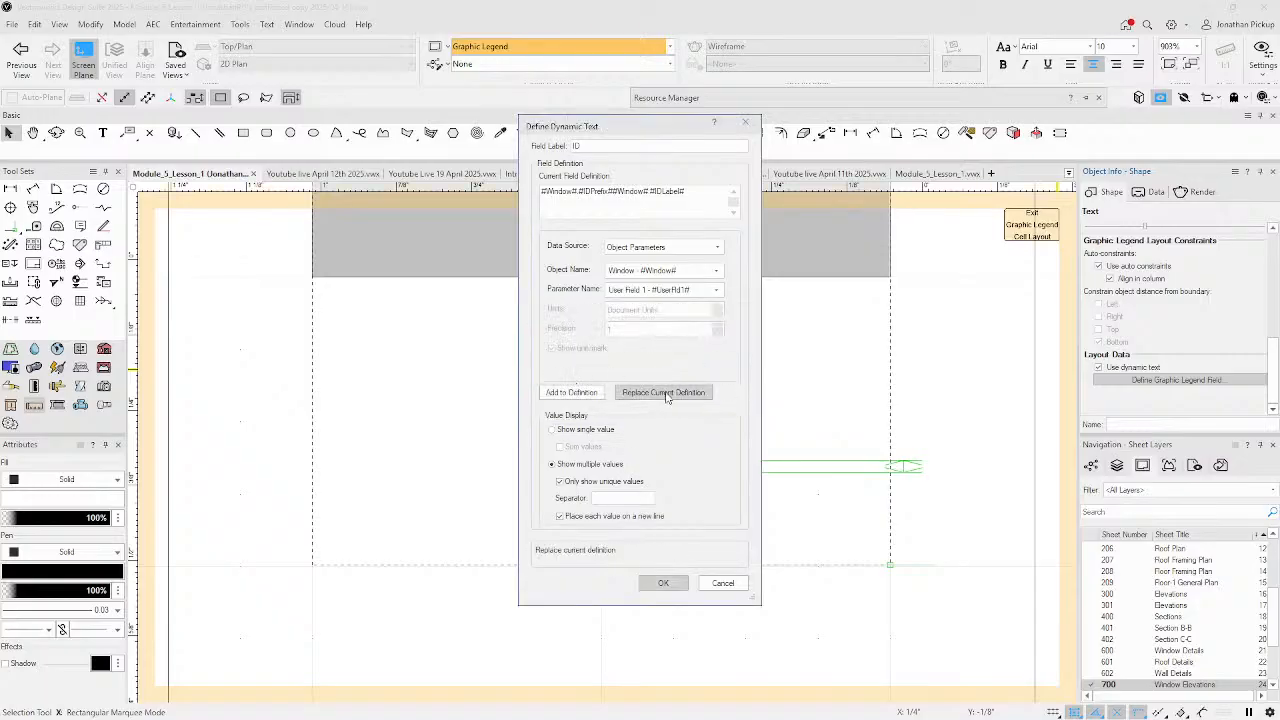
left_click(667, 396)
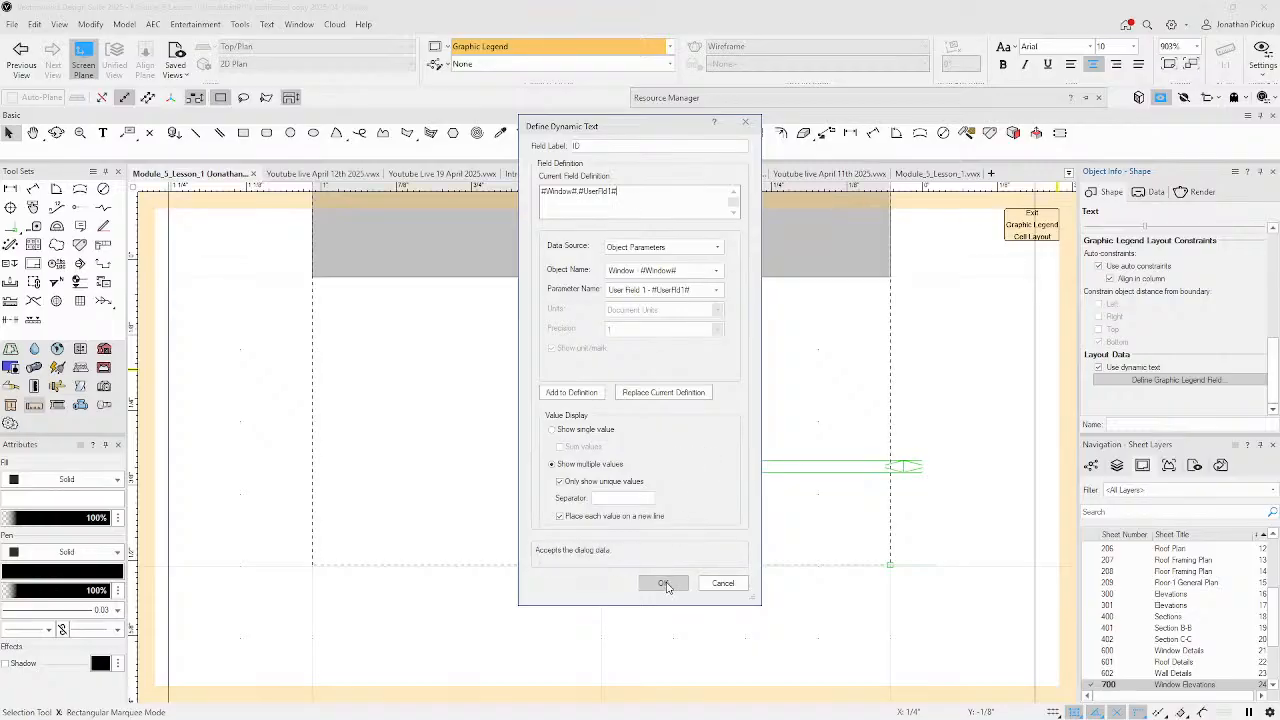
left_click(665, 584)
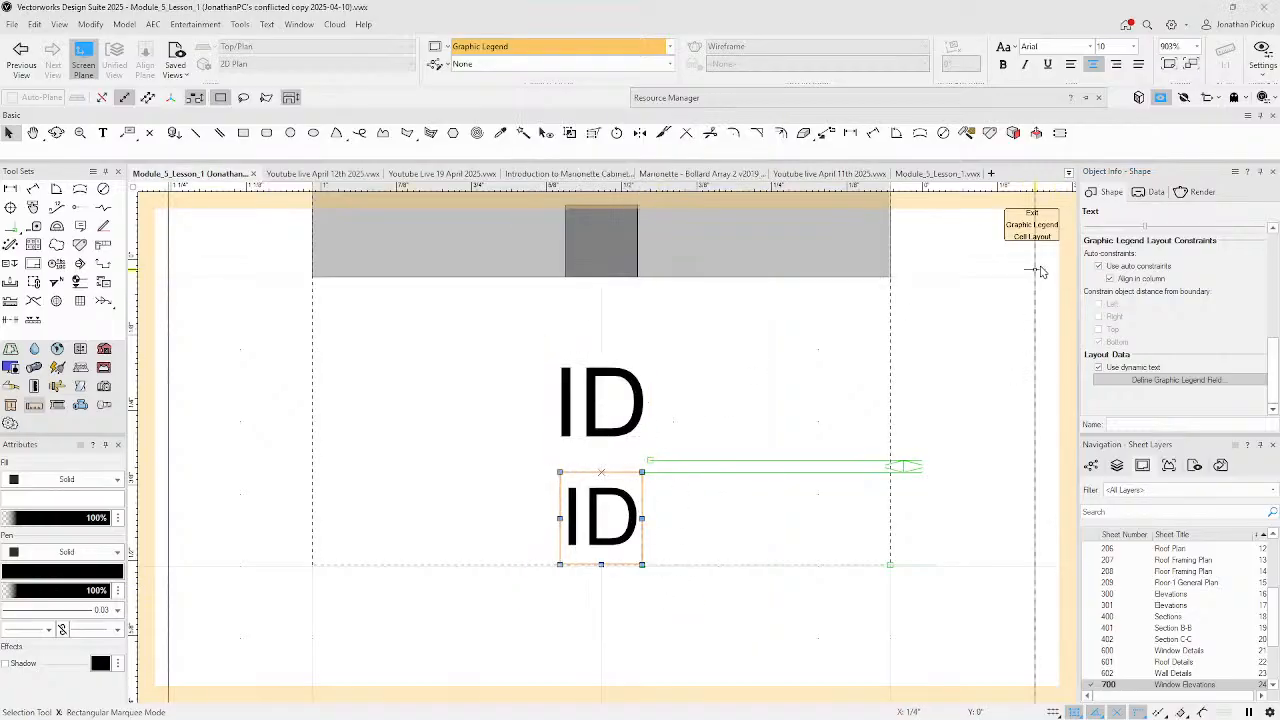
left_click(1032, 228)
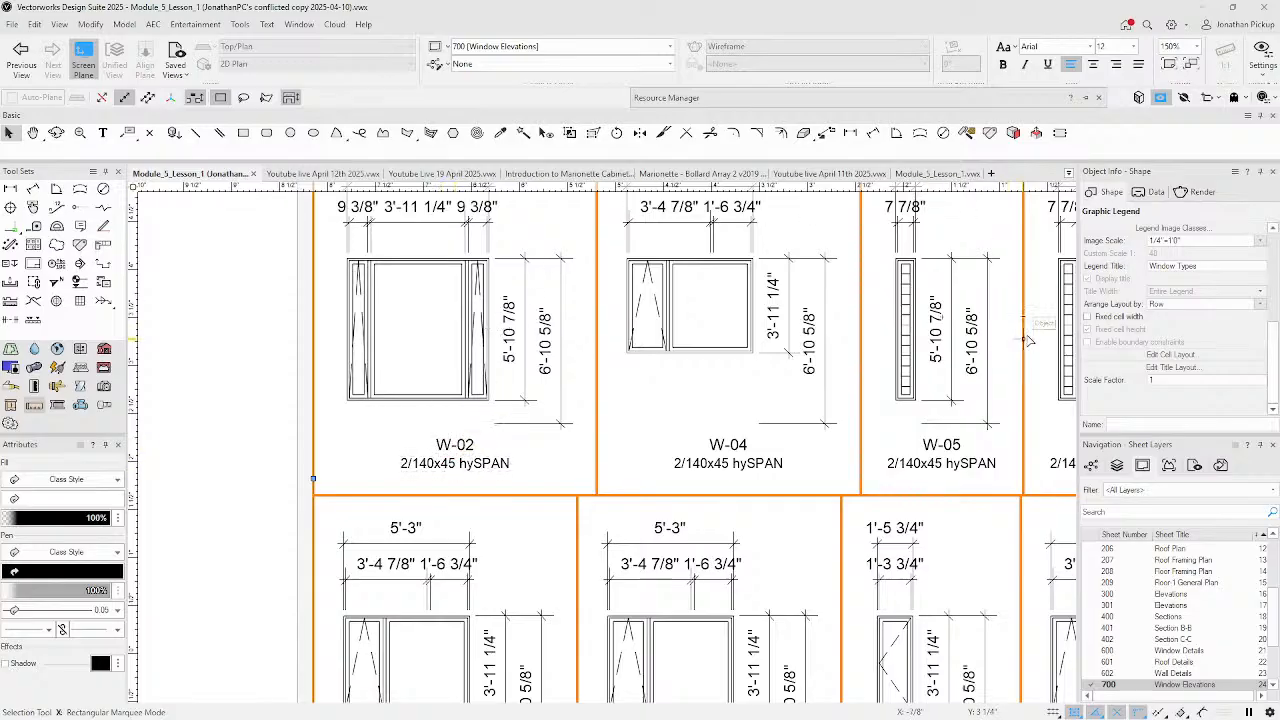
- Open the cell layout of the Window Types Legend style for editing through the graphic legend's style settings
left_click(1188, 266)
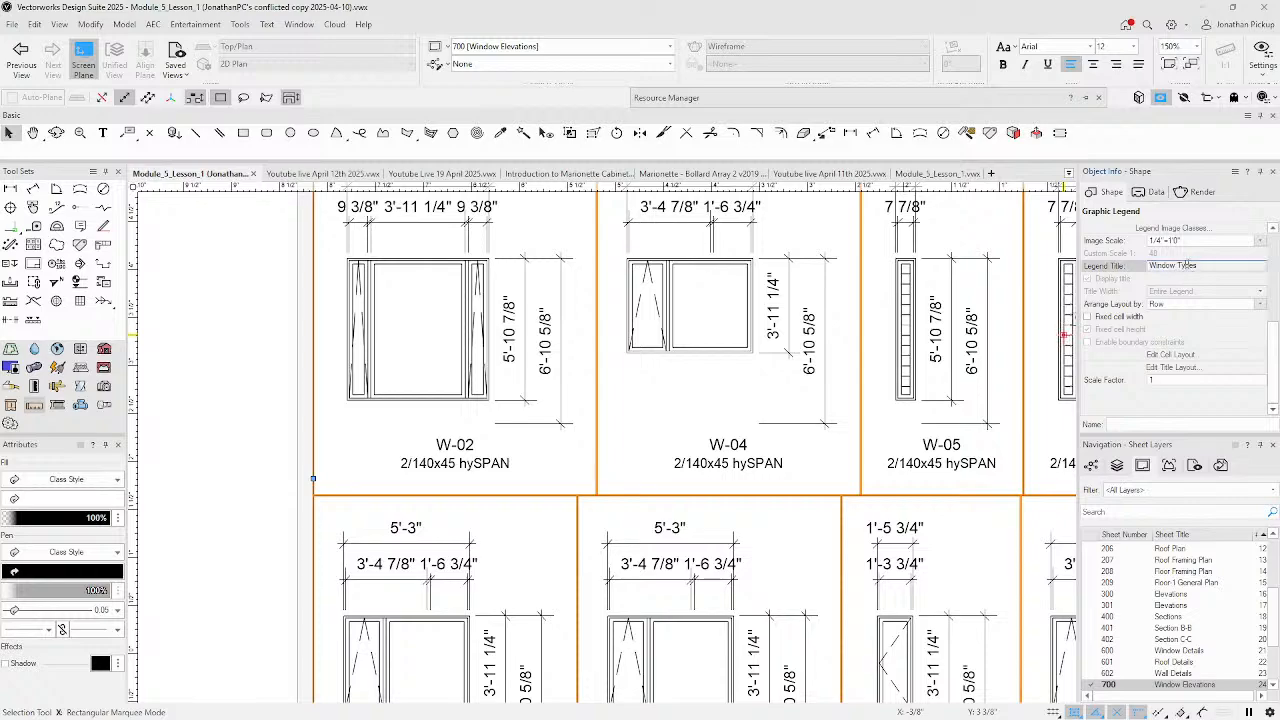
left_click(1216, 241)
left_click(1107, 243)
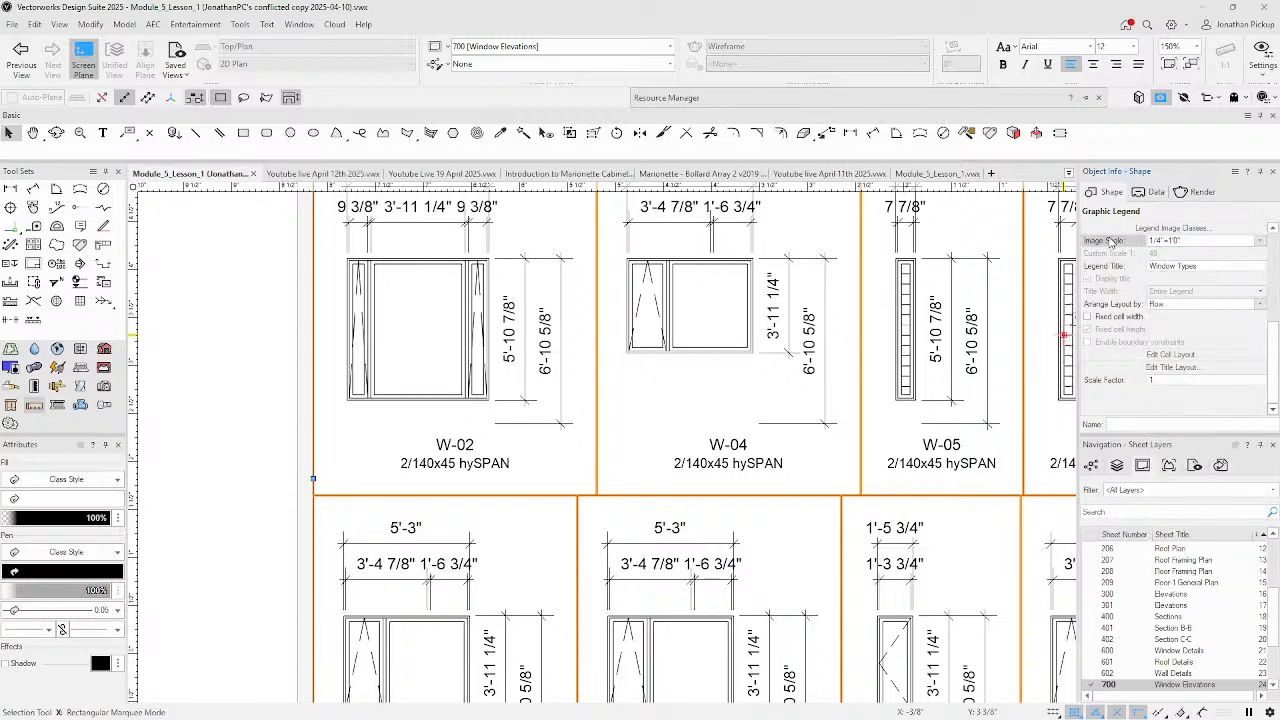
scroll(1150, 262, "up", 5)
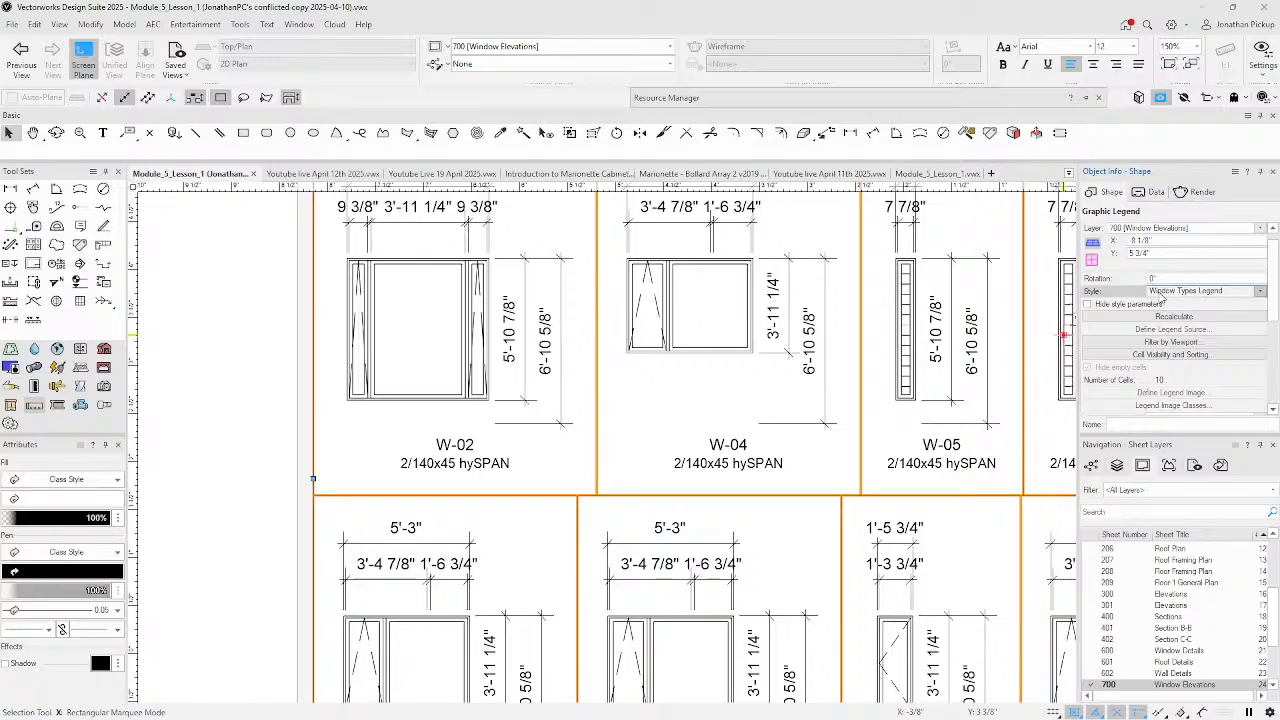
left_click(1163, 291)
left_click(1160, 327)
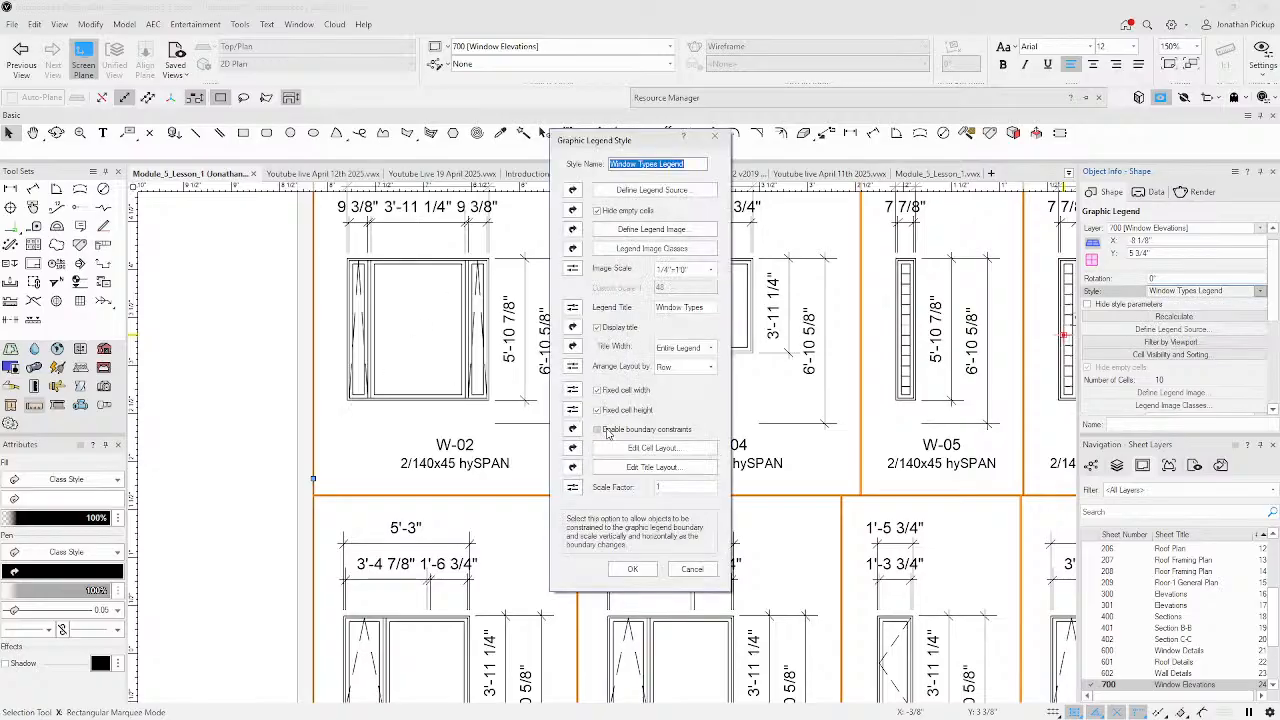
left_click(624, 452)
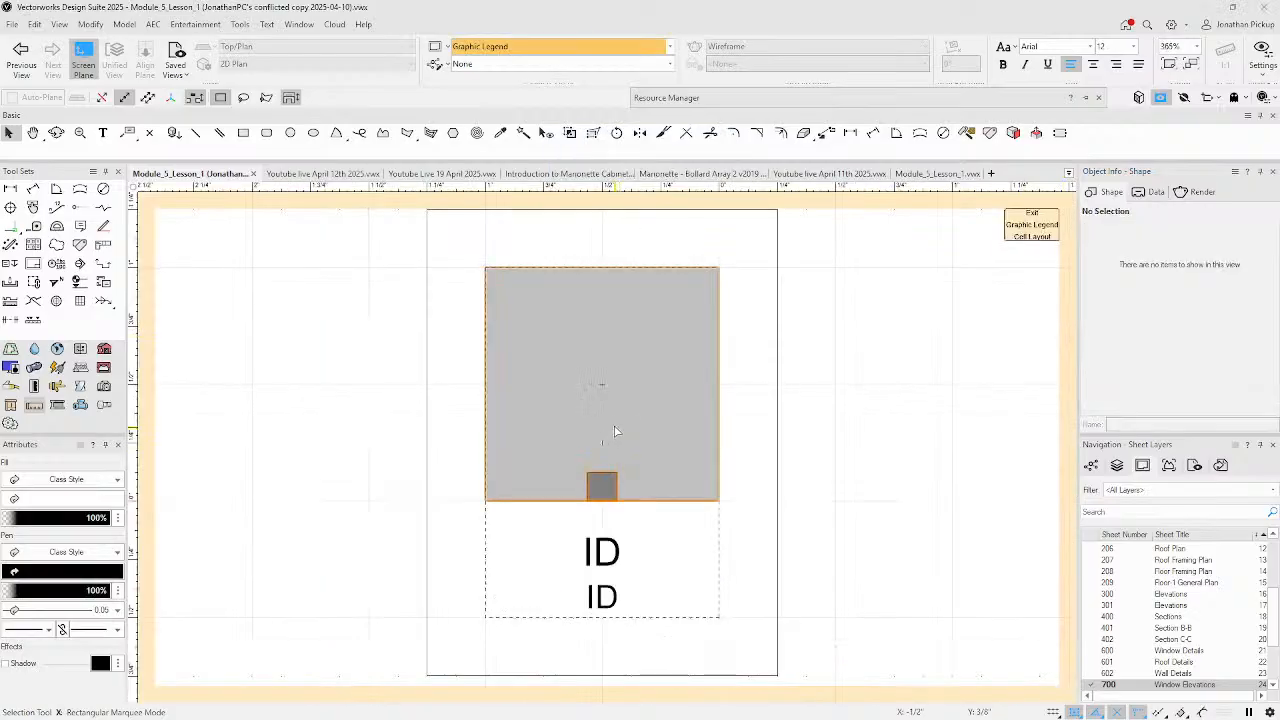
- Set the horizontal alignment of both ID text blocks in the cell layout to Left
left_click_drag(562, 517, 647, 630)
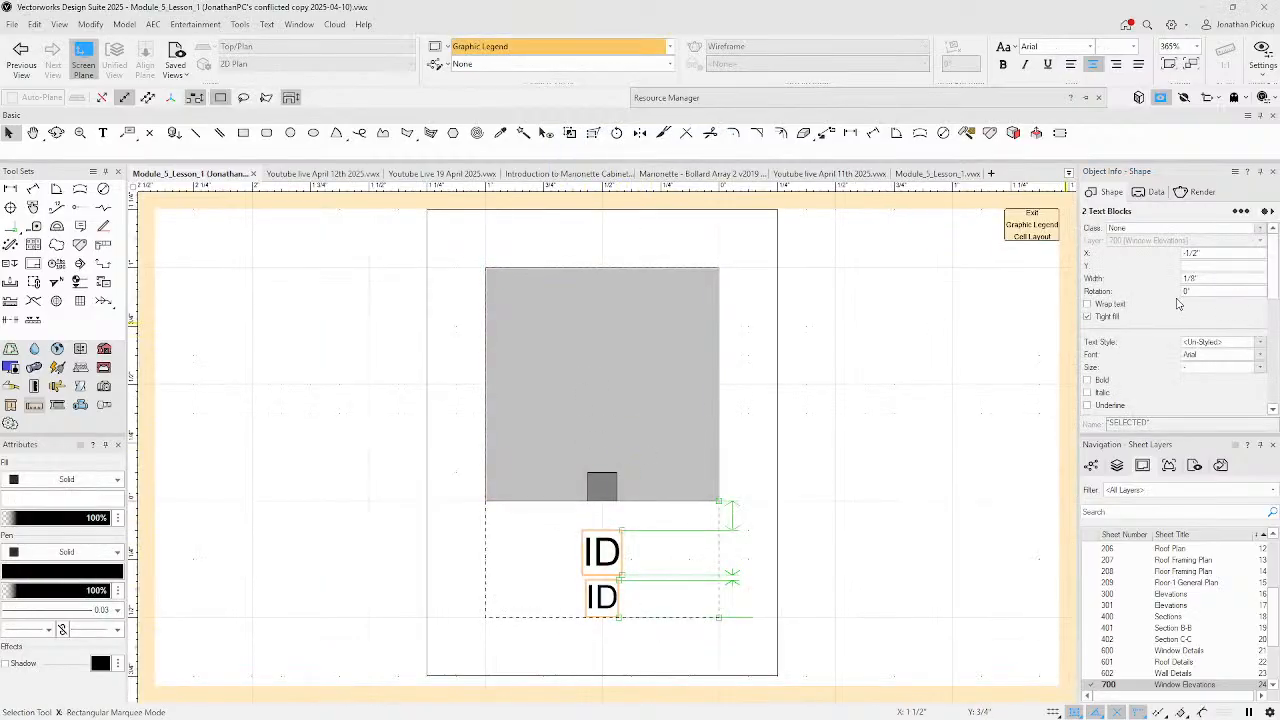
scroll(1203, 321, "down", 5)
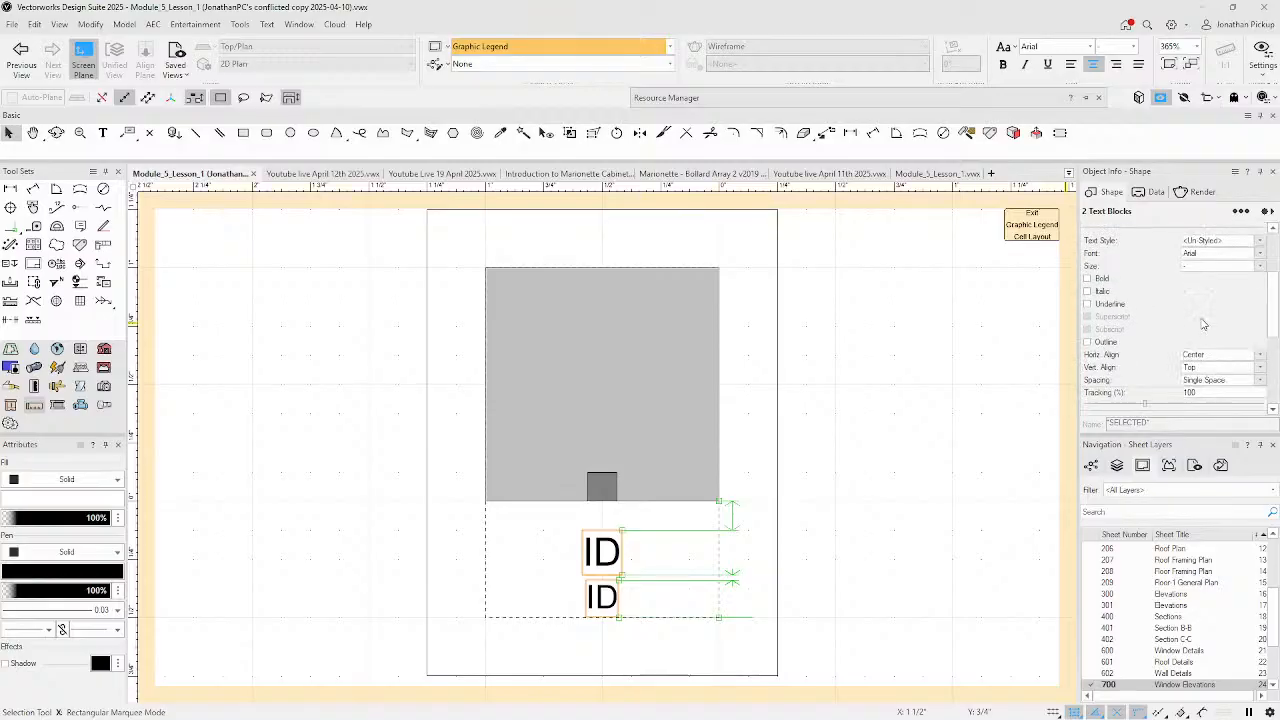
left_click(1203, 330)
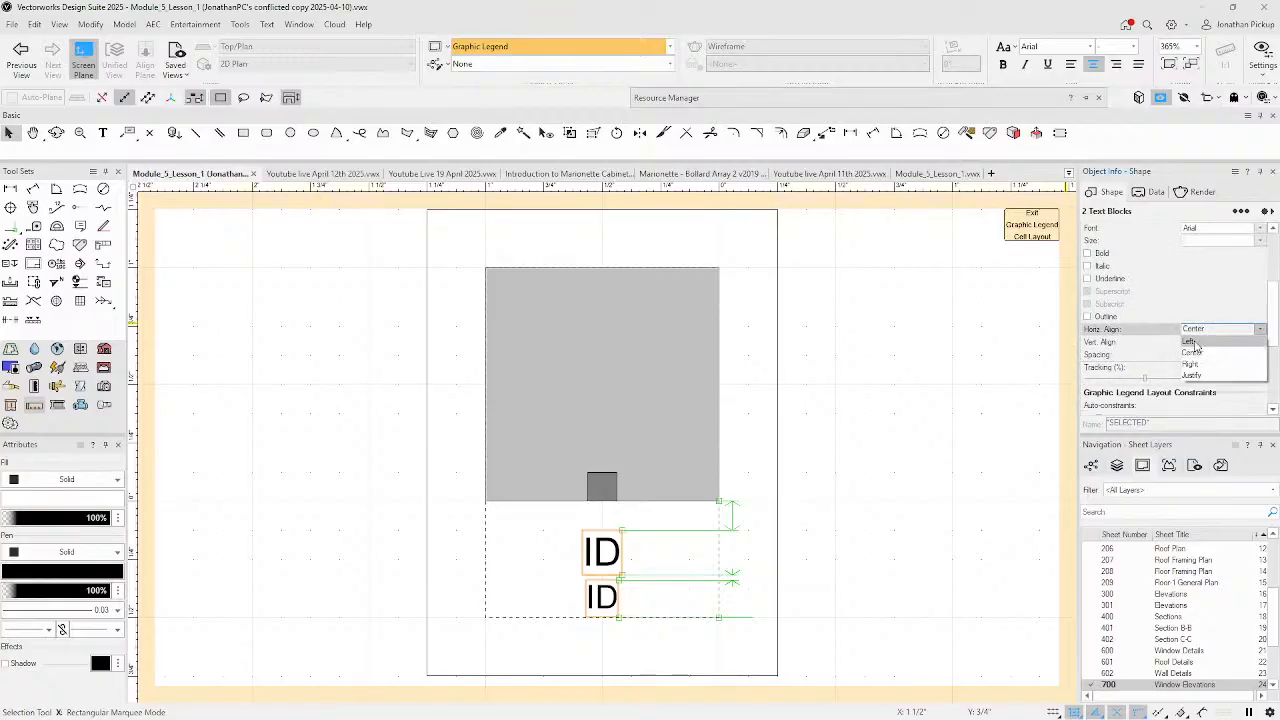
left_click(1190, 342)
left_click(760, 520)
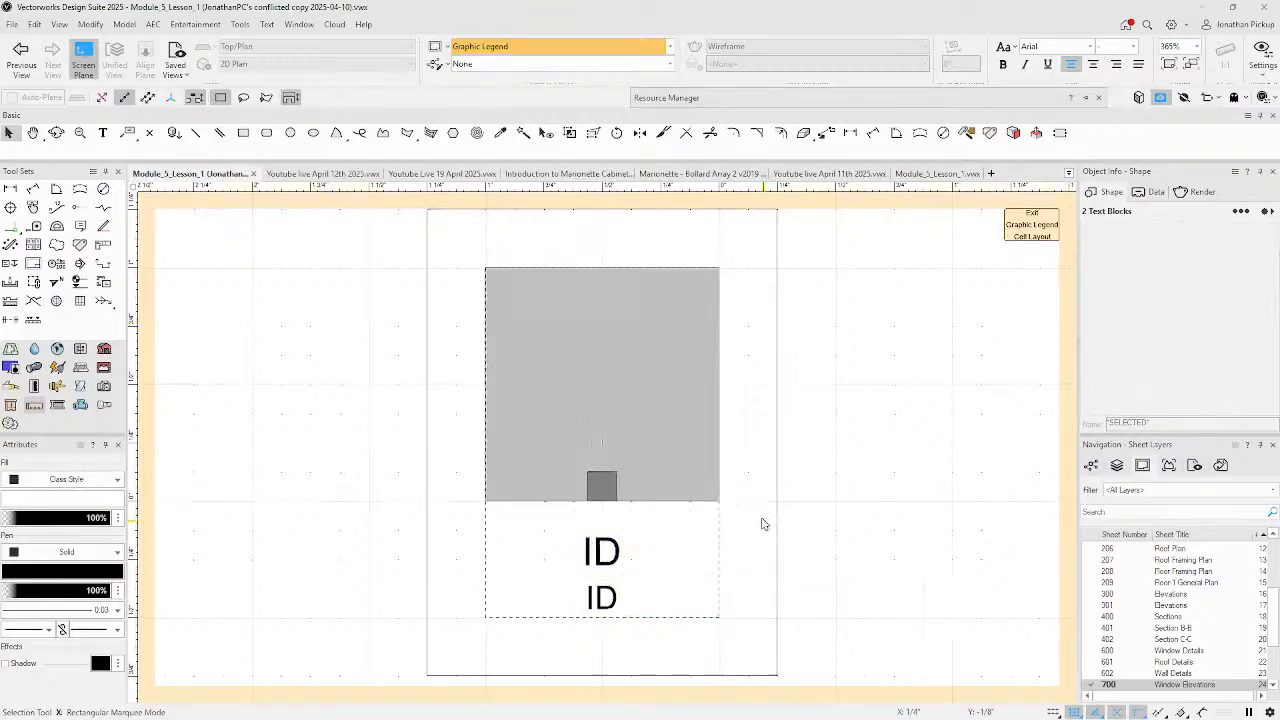
left_click(602, 548)
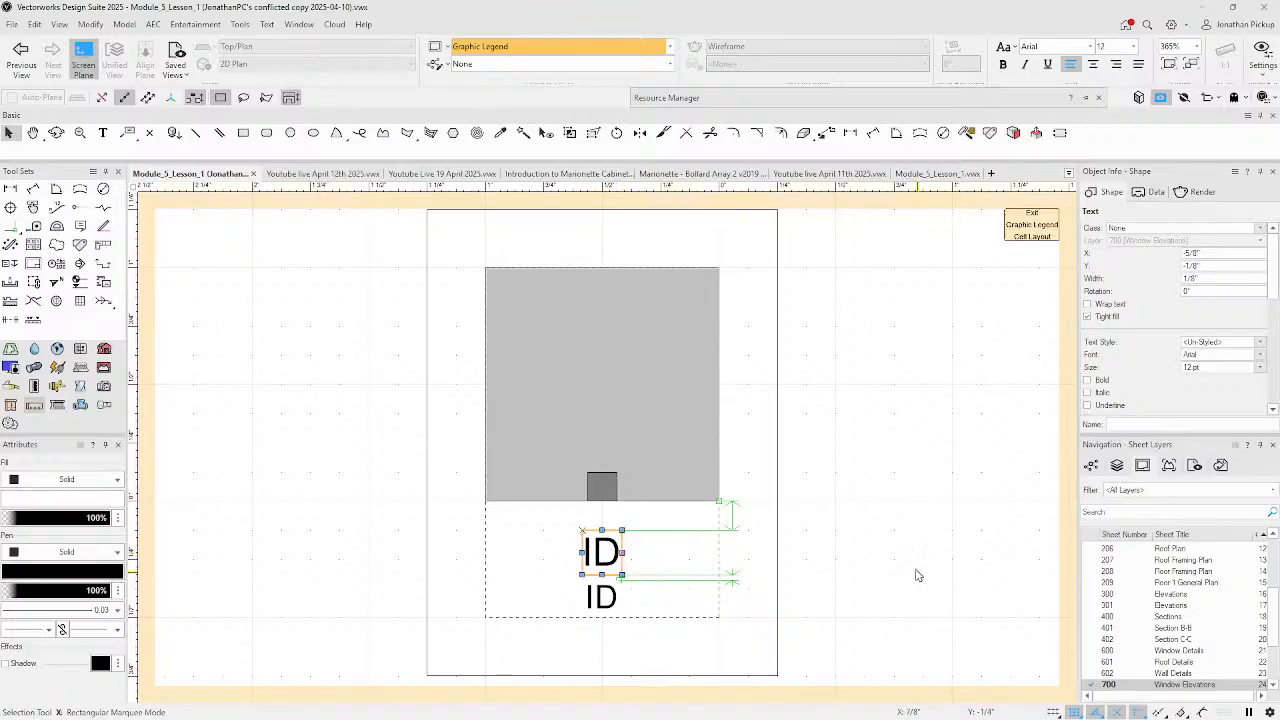
left_click(605, 597, "shift")
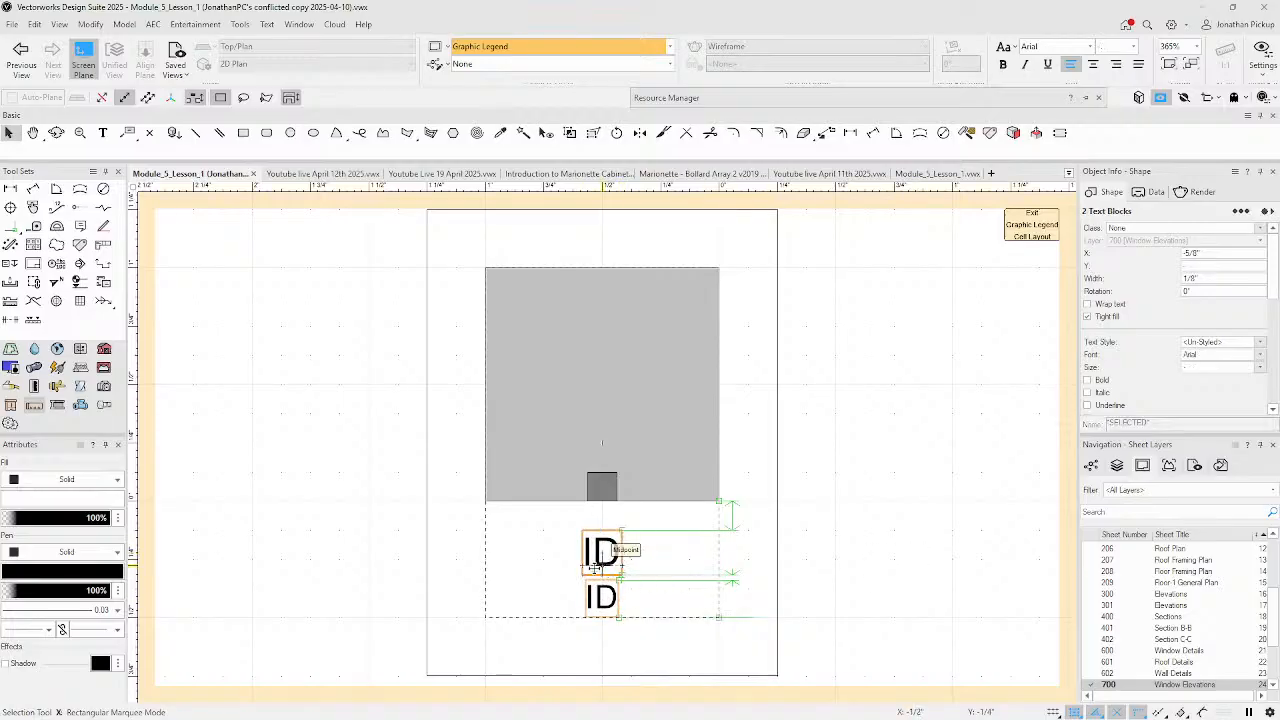
- Duplicate the lower ID text block and place the copy to the left of the upper ID, at about X -1"
scroll(565, 595, "up", 2)
scroll(565, 595, "up", 2)
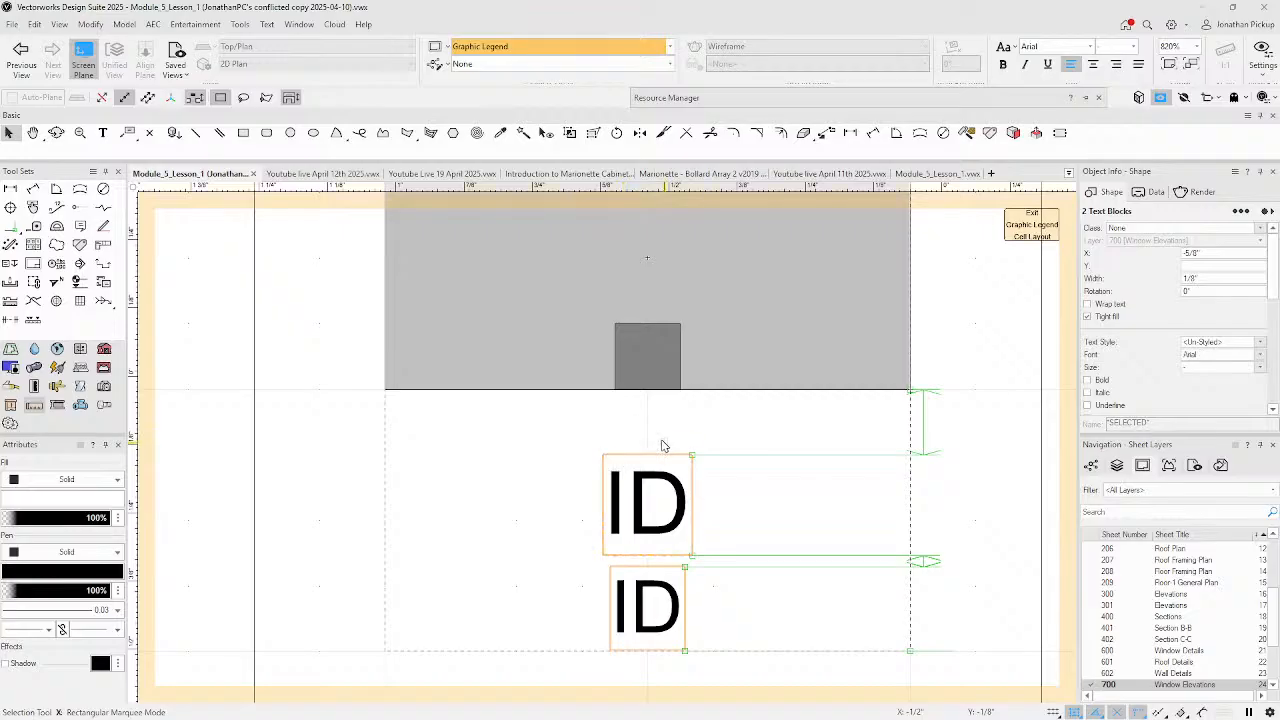
left_click(323, 397)
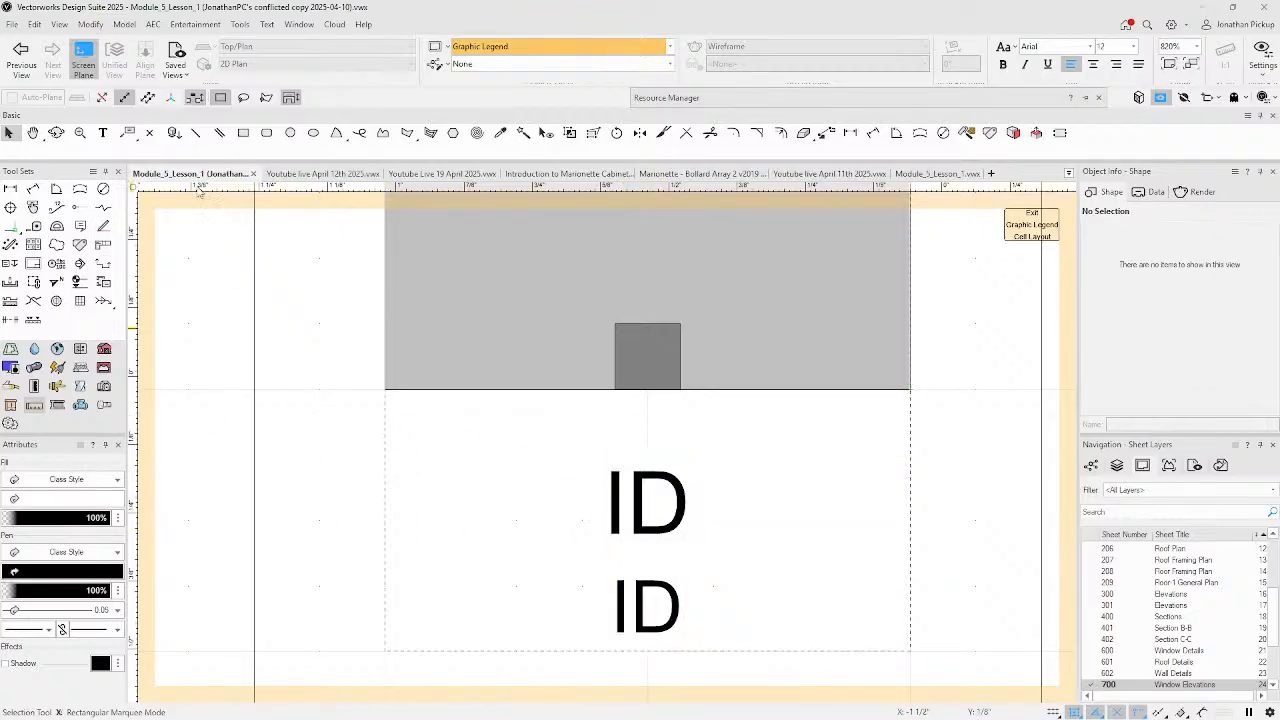
left_click_drag(655, 608, 441, 521)
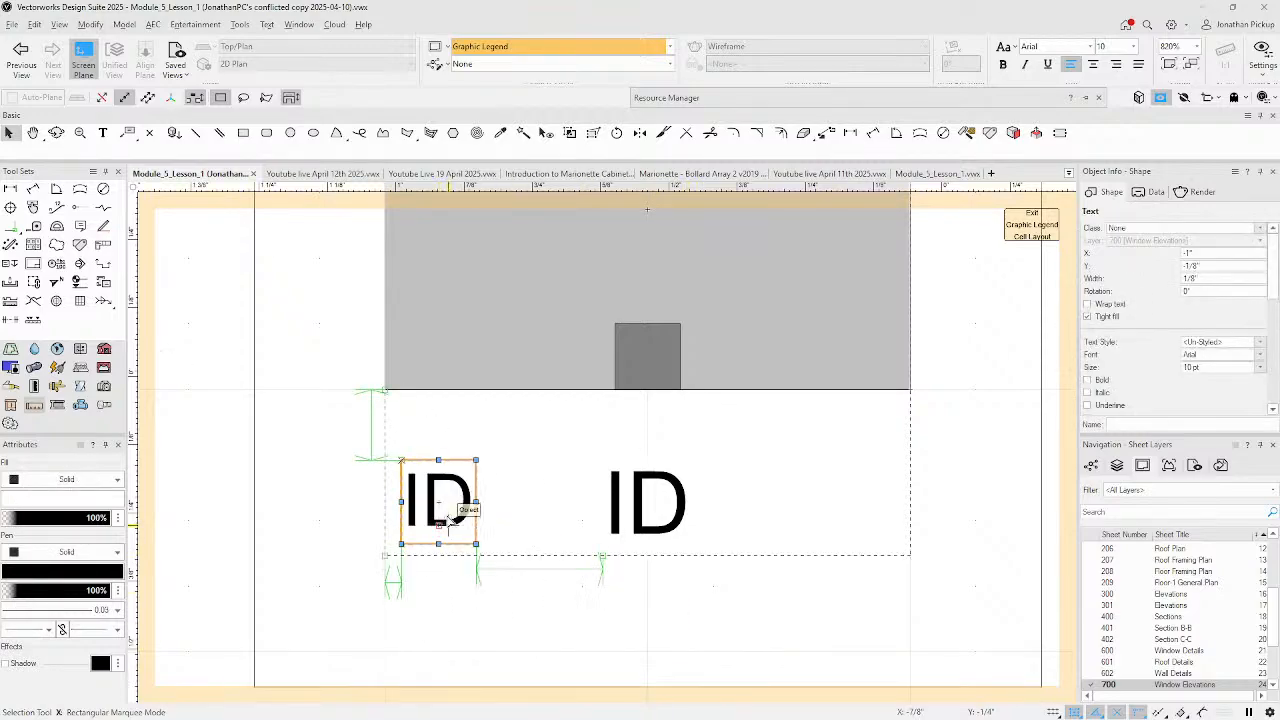
key("ctrl+z")
left_click_drag(647, 608, 436, 497)
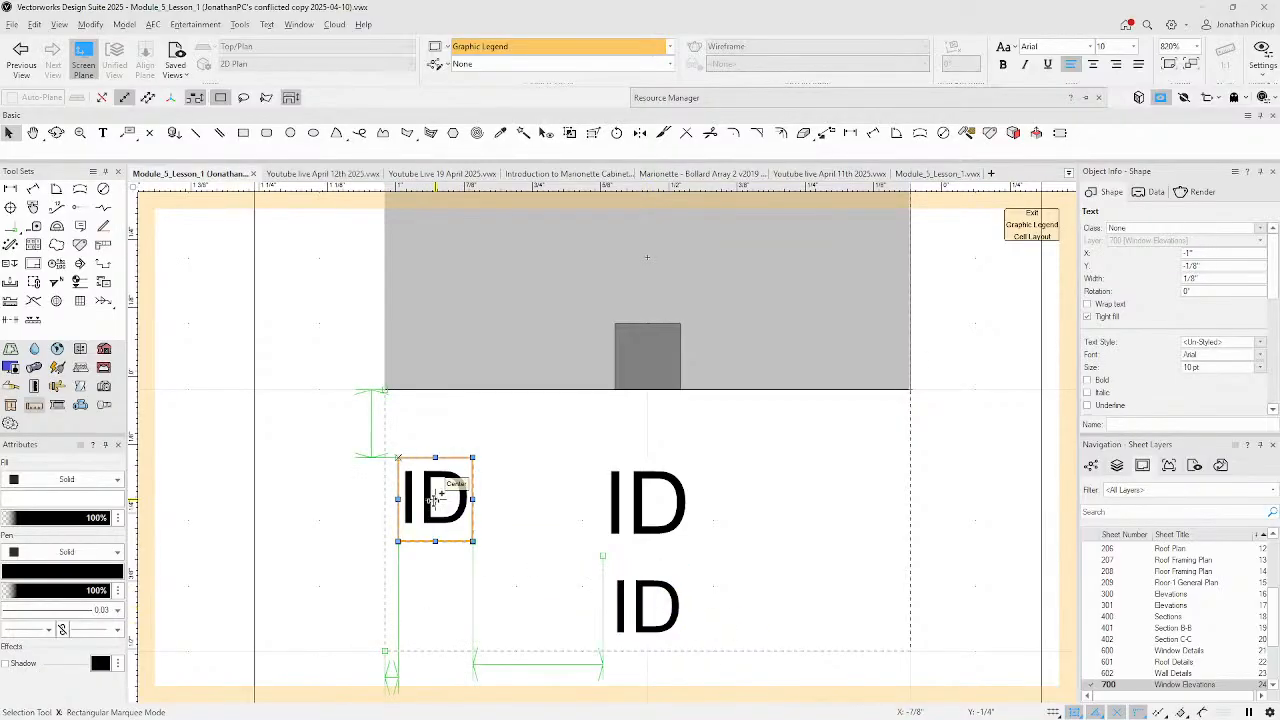
- Align the copied text block with the upper ID text block using Align Middle
left_click(655, 517, "shift")
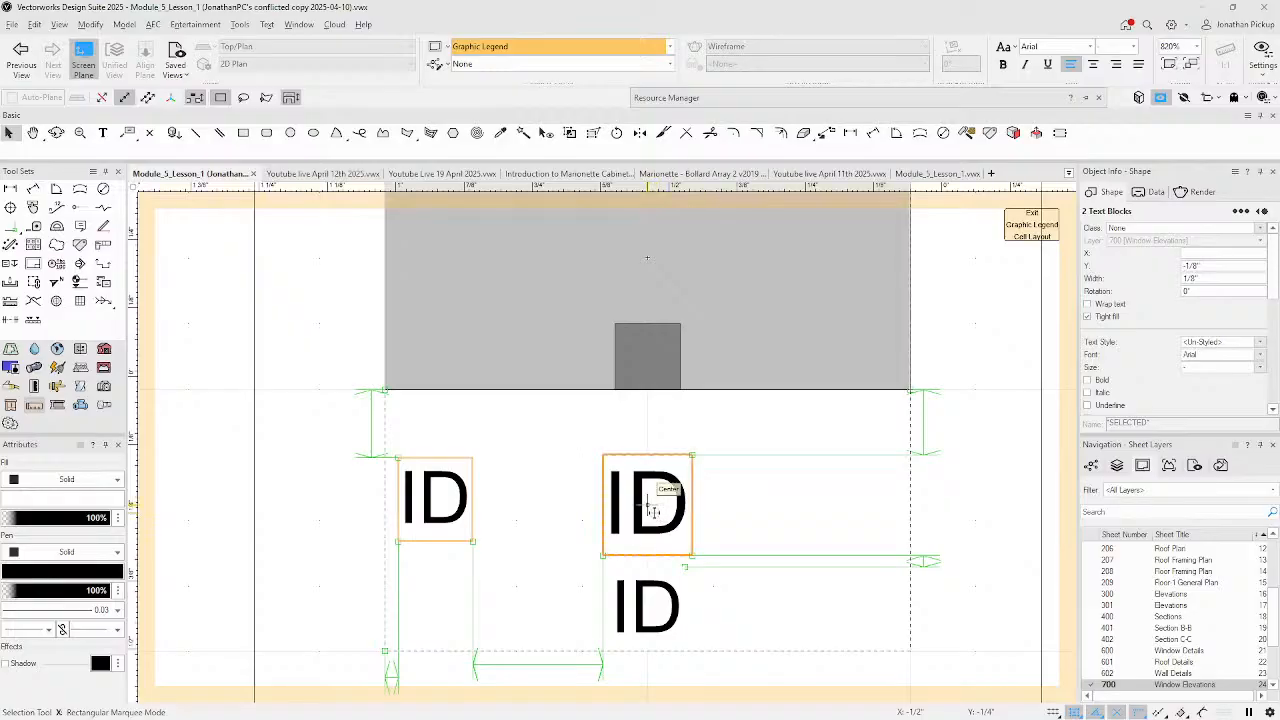
right_click(654, 513)
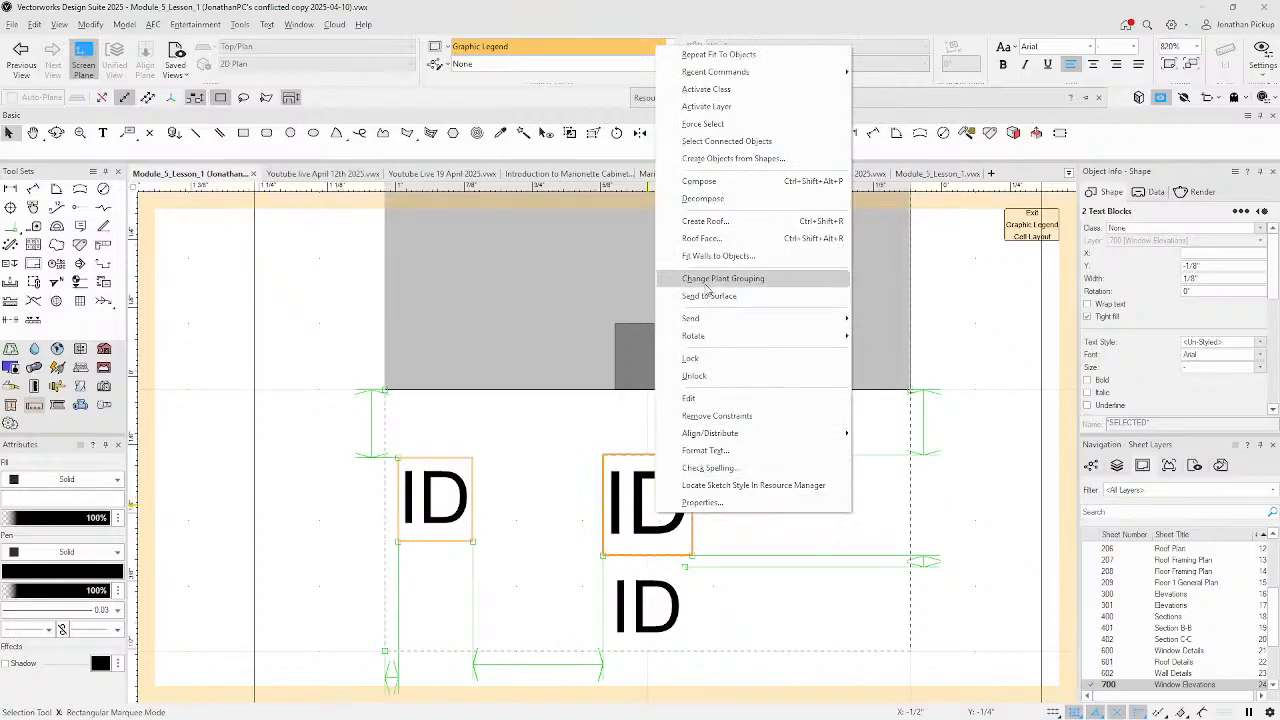
mouse_move(748, 436)
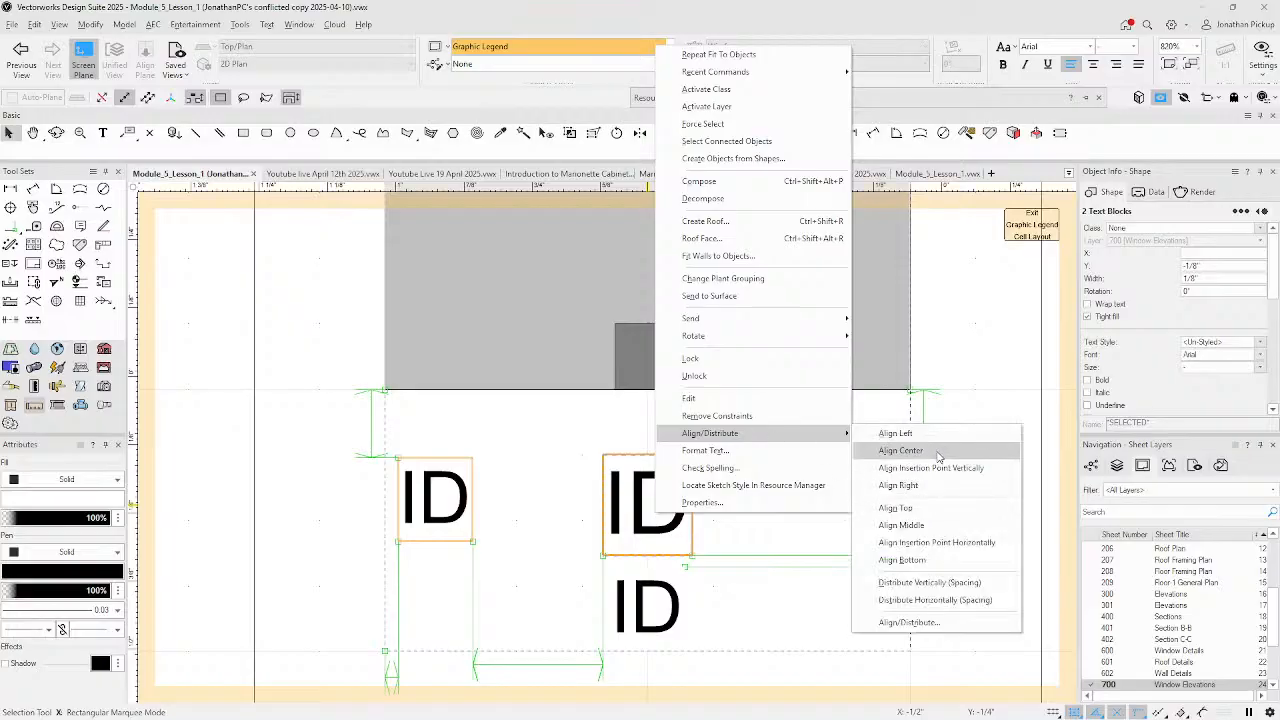
left_click(924, 531)
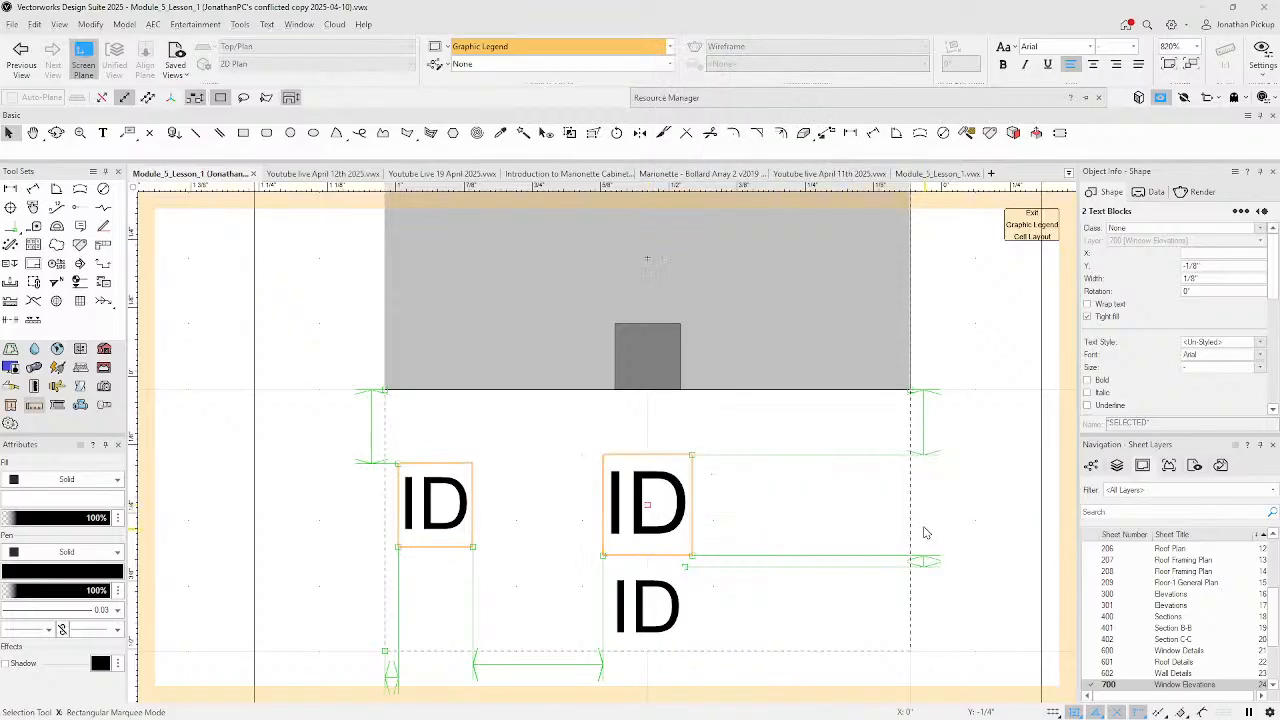
left_click(508, 463)
- Turn off dynamic text for the copied ID text block so it becomes plain text
double_click(452, 506)
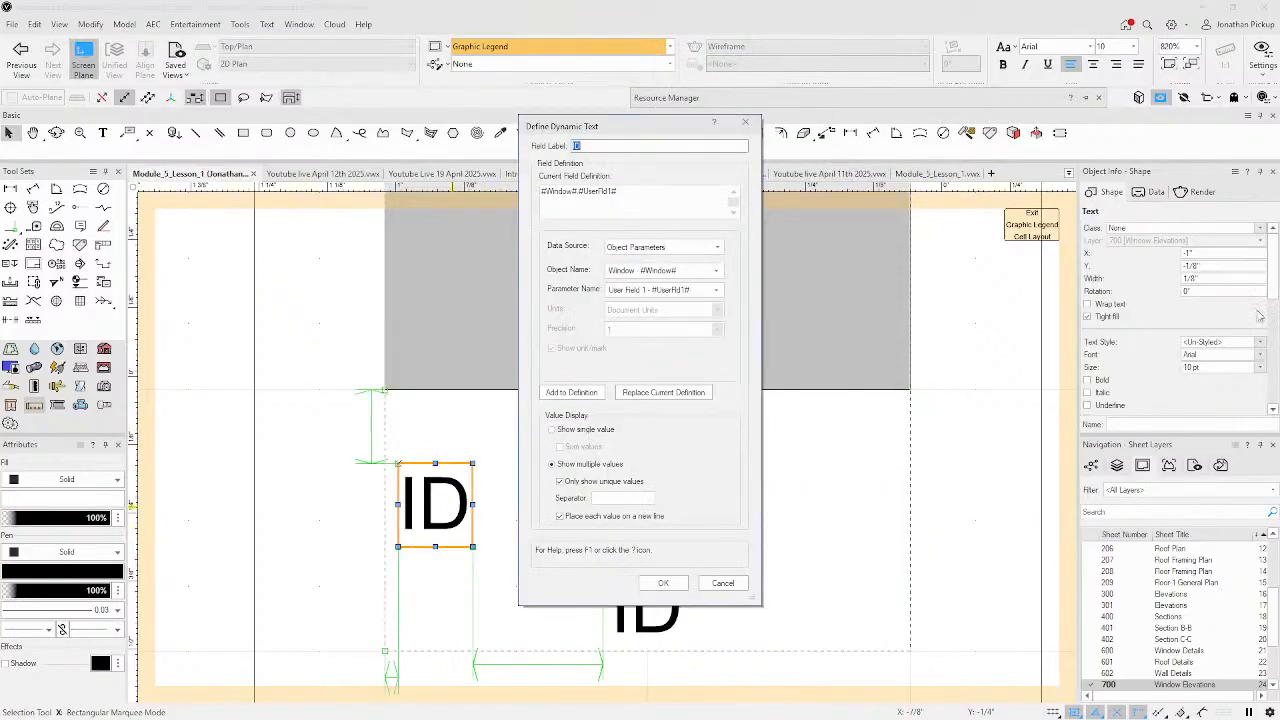
left_click(1265, 285)
left_click(1273, 280)
key("Escape")
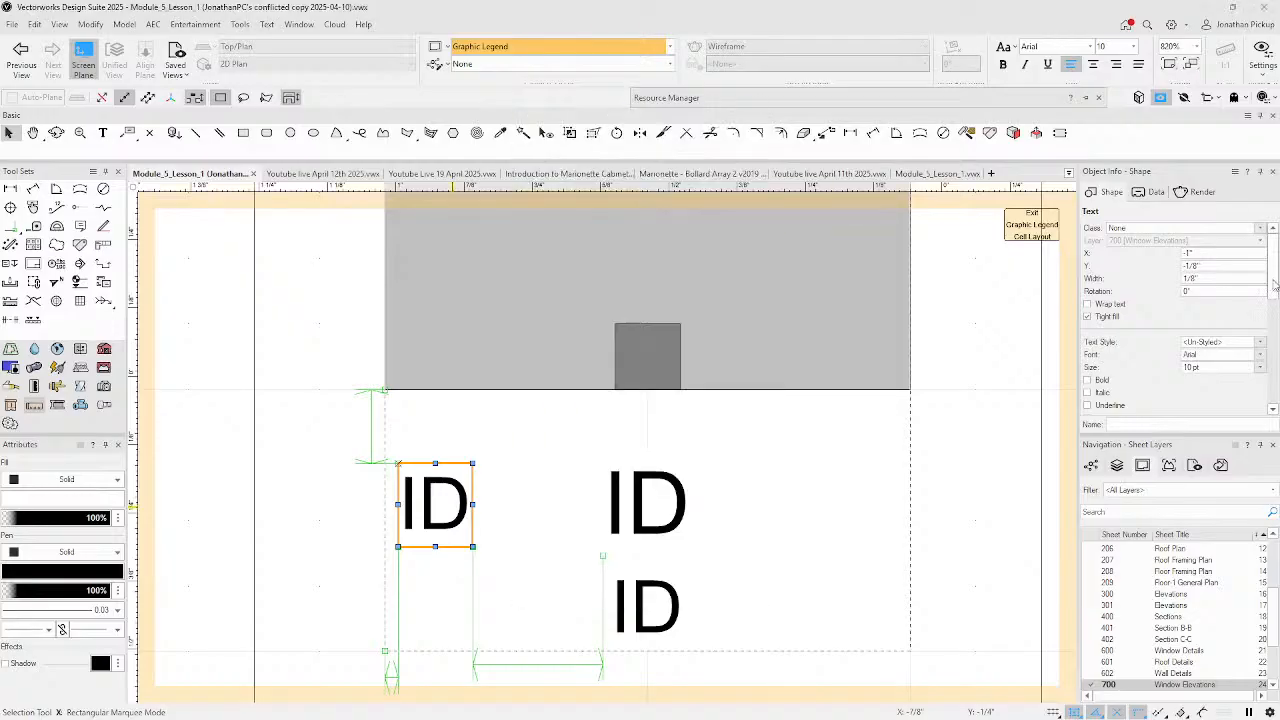
left_click_drag(1273, 285, 1273, 385)
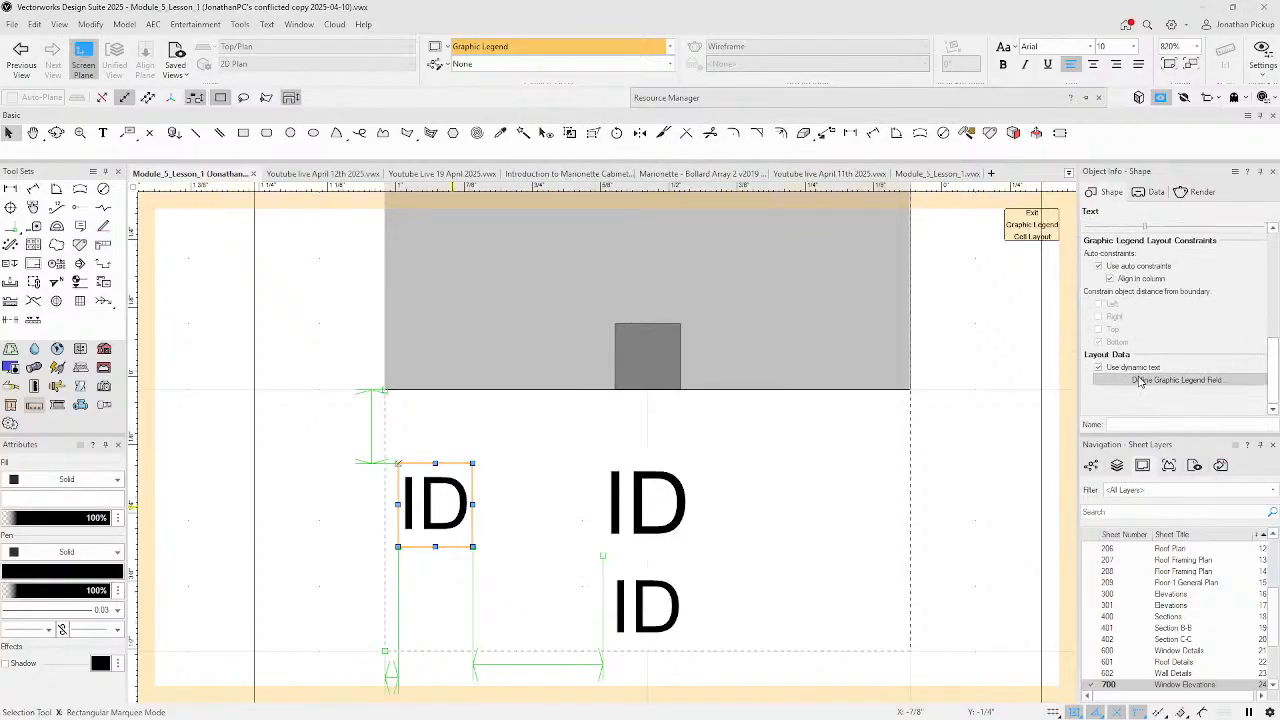
left_click(1100, 367)
- Insert "Window ID:" in front of the existing text in the copied text block
double_click(444, 497)
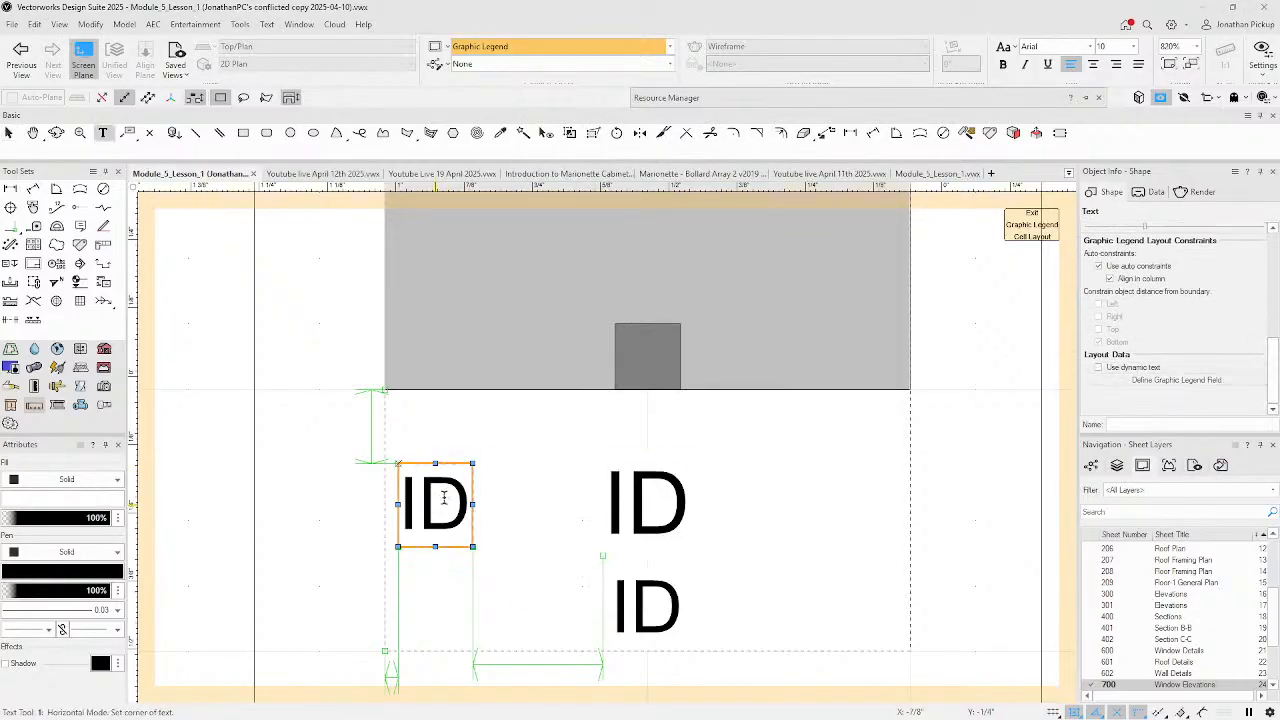
left_click_drag(470, 513, 405, 502)
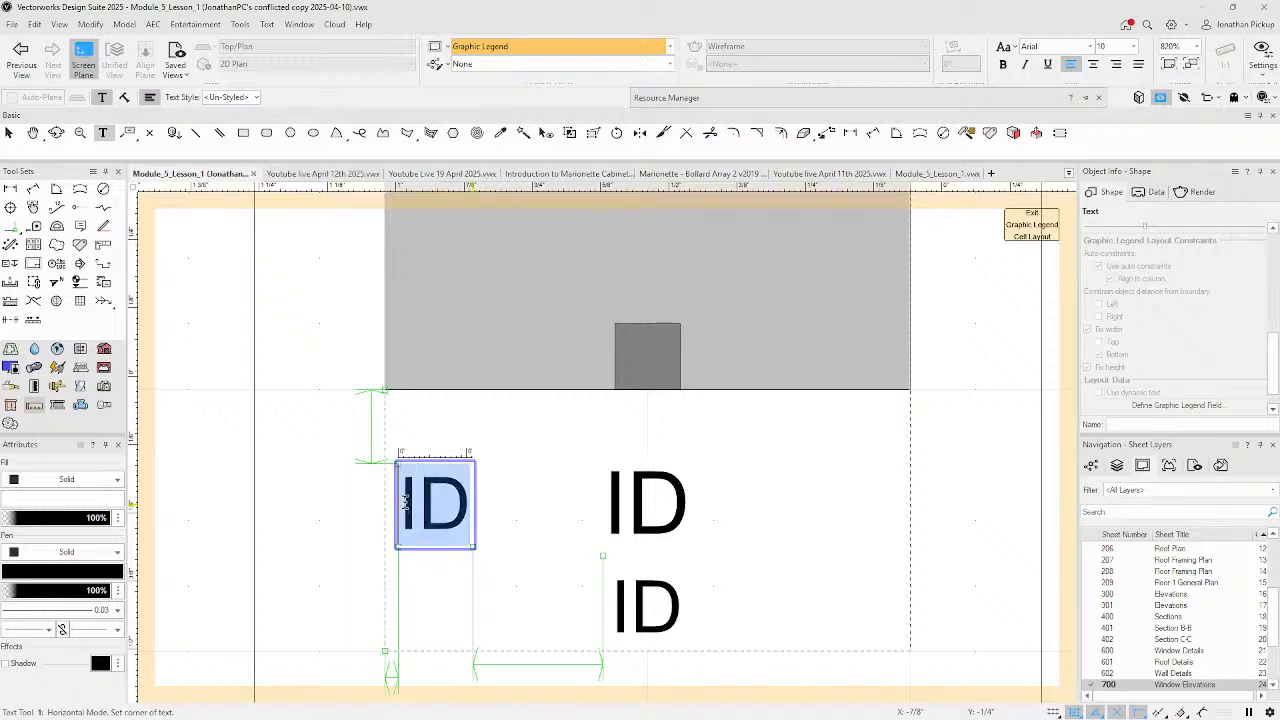
left_click(405, 502)
type("Windiw")
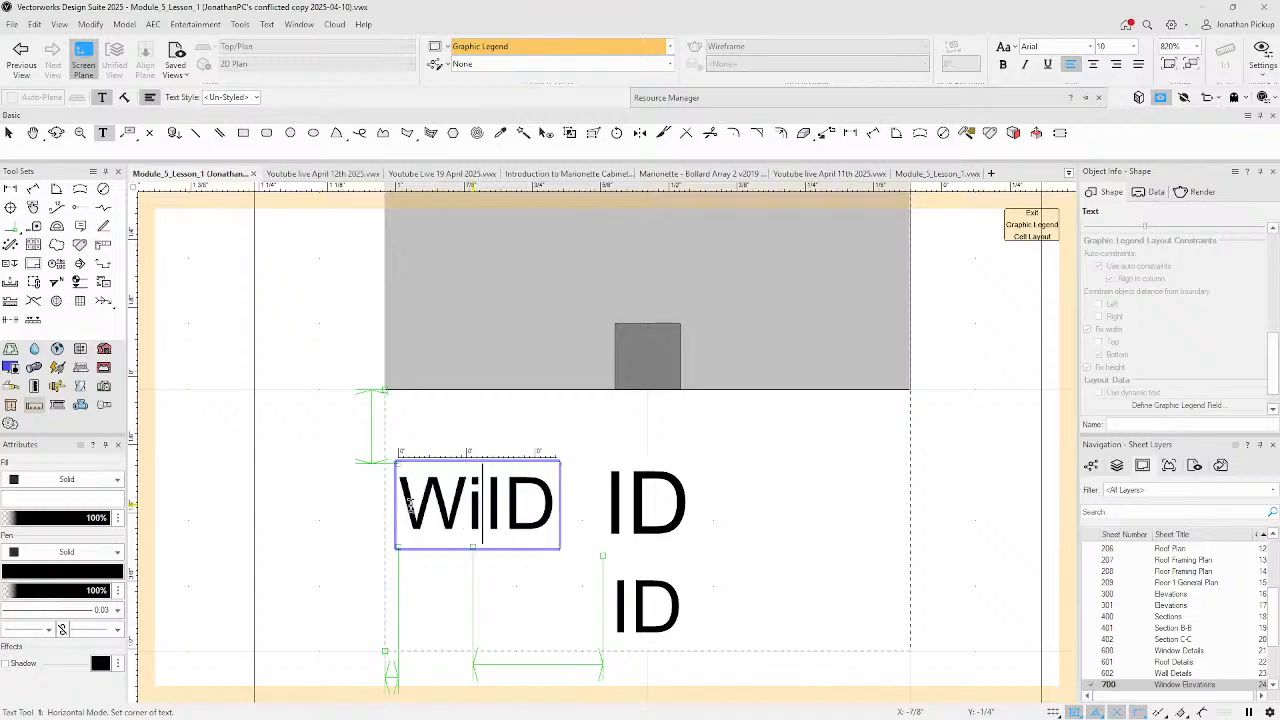
key("BackSpace")
key("BackSpace")
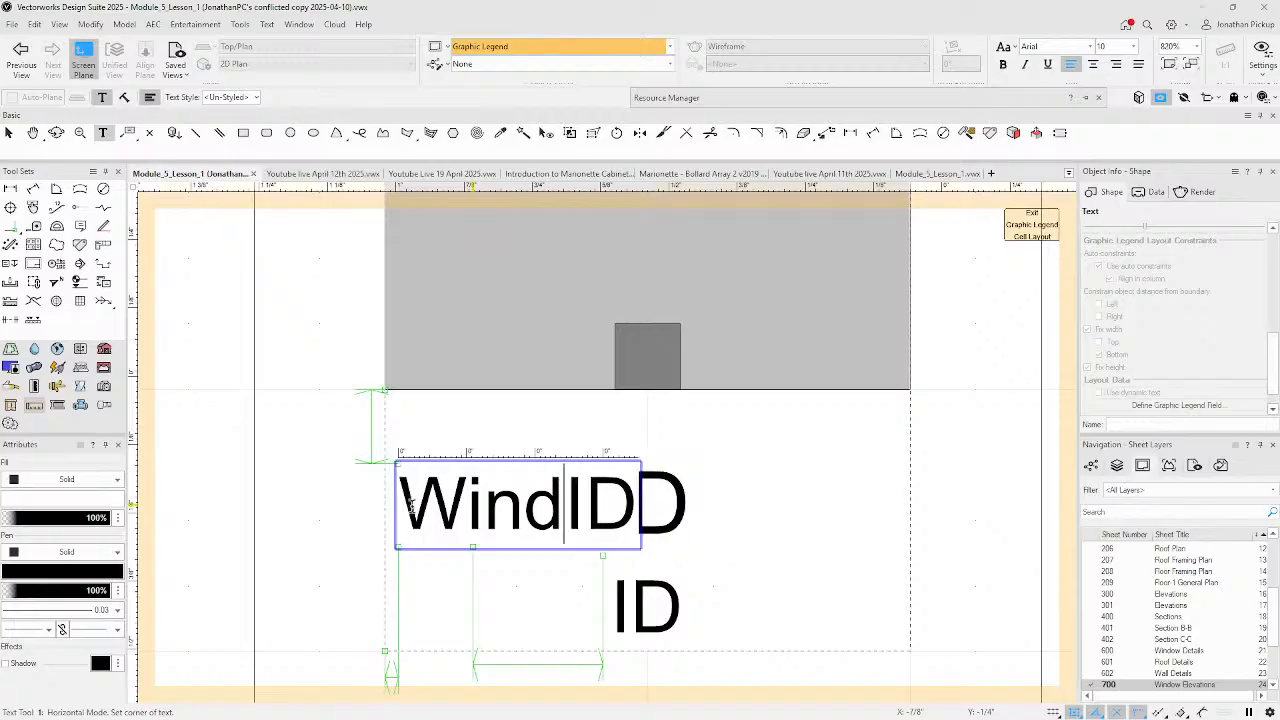
type("ow")
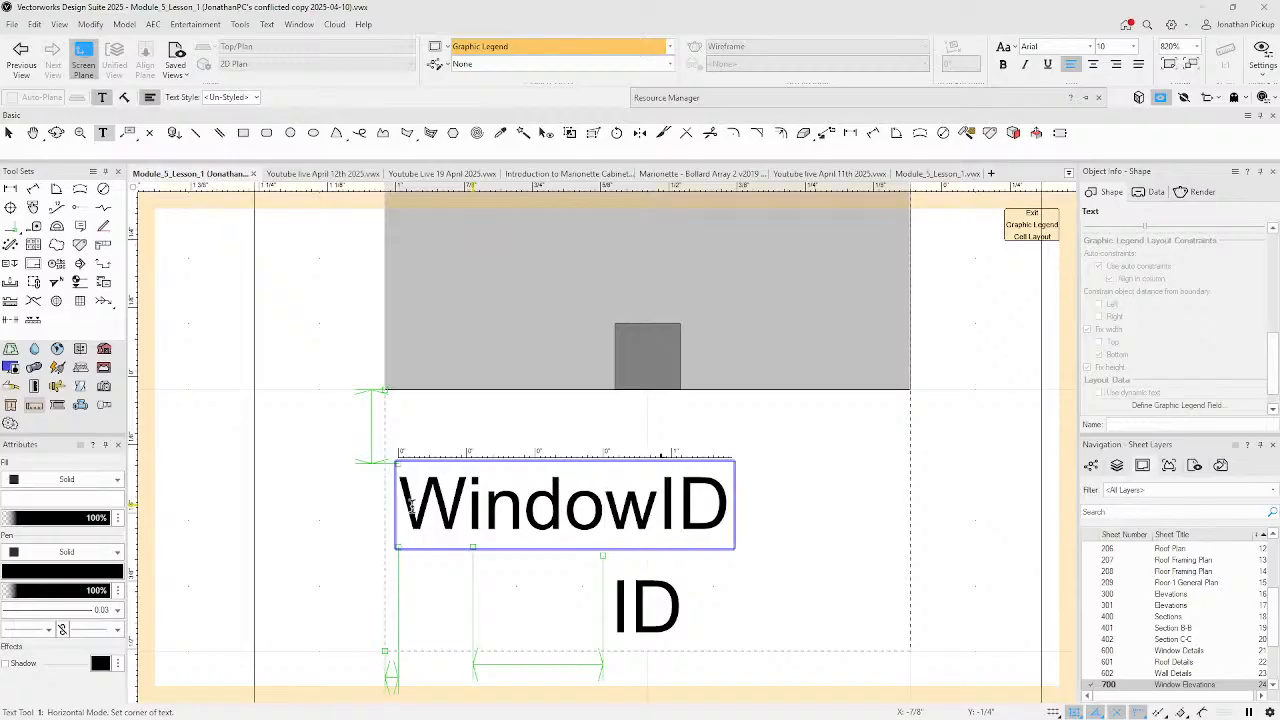
key("BackSpace")
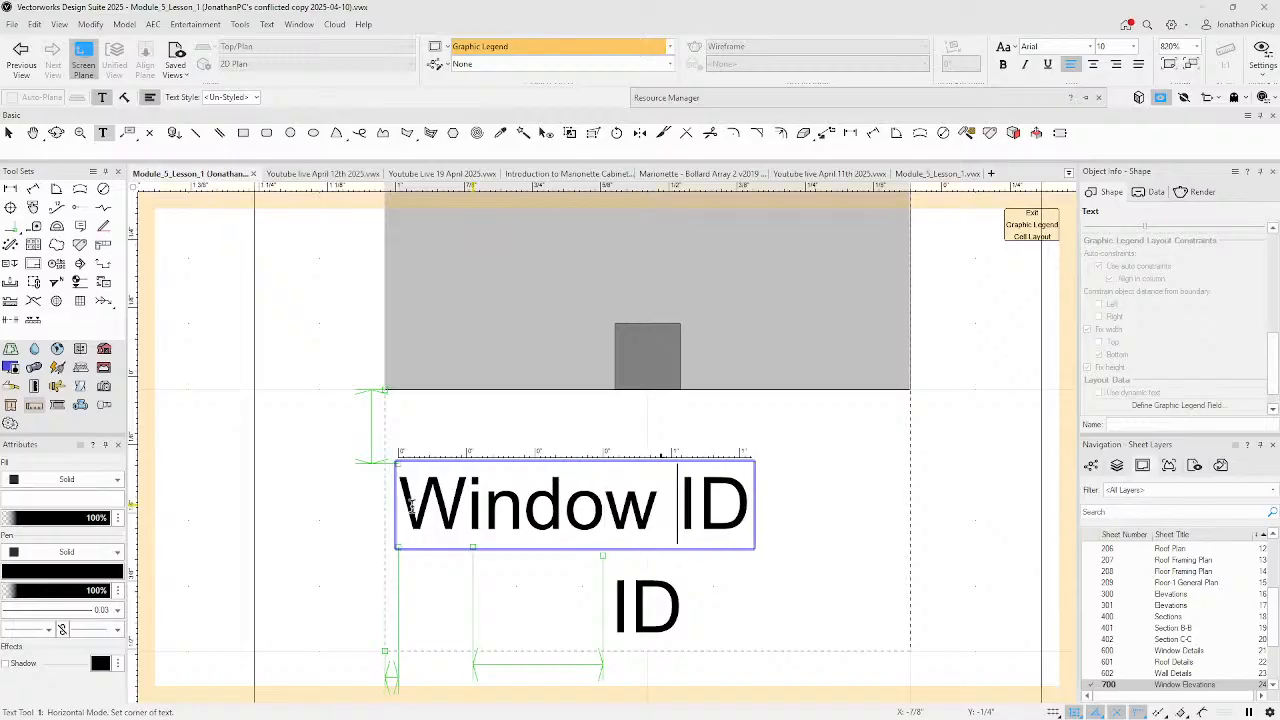
type("ID")
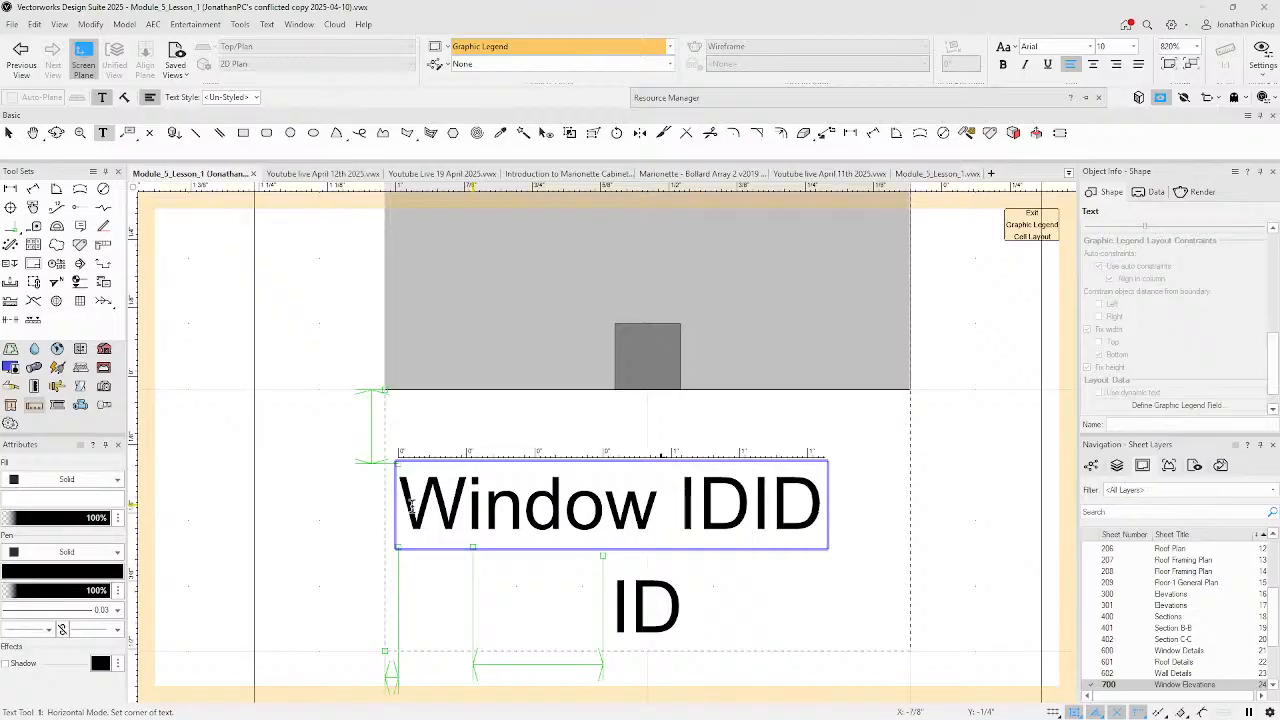
type(":")
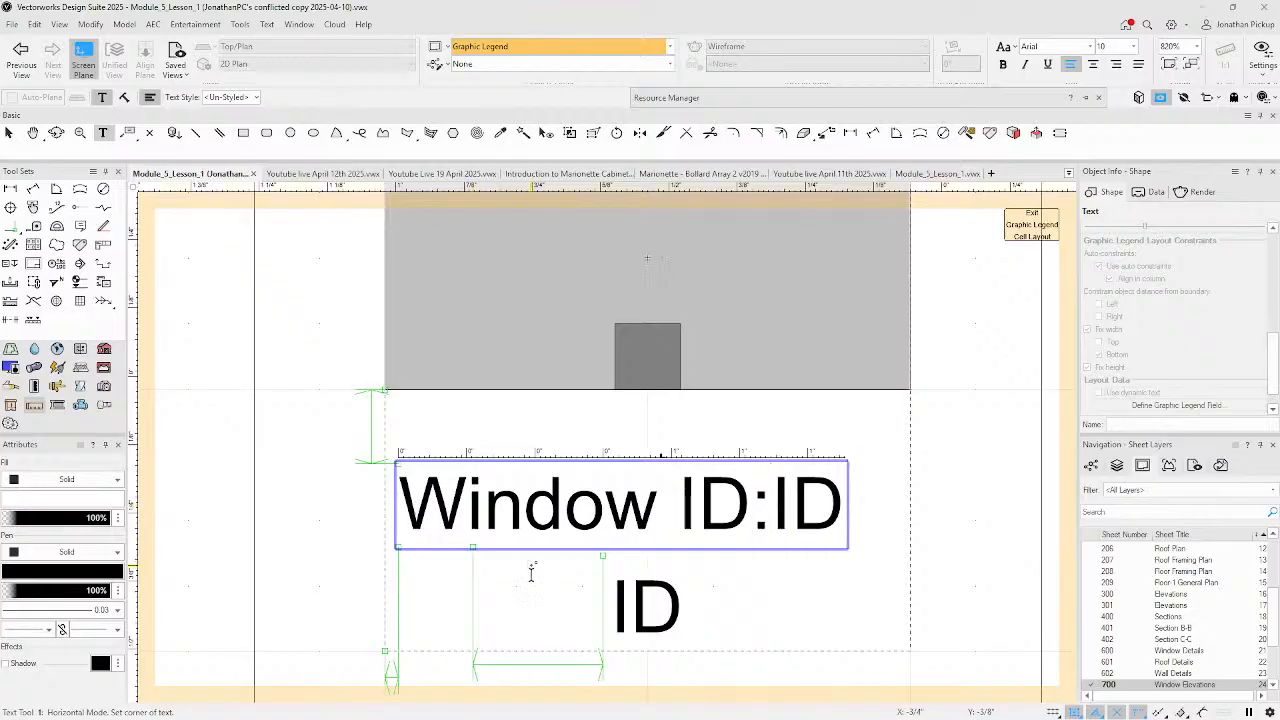
left_click(720, 592)
- Delete the trailing "ID" after the colon so the label reads "Window ID:"
left_click(660, 502)
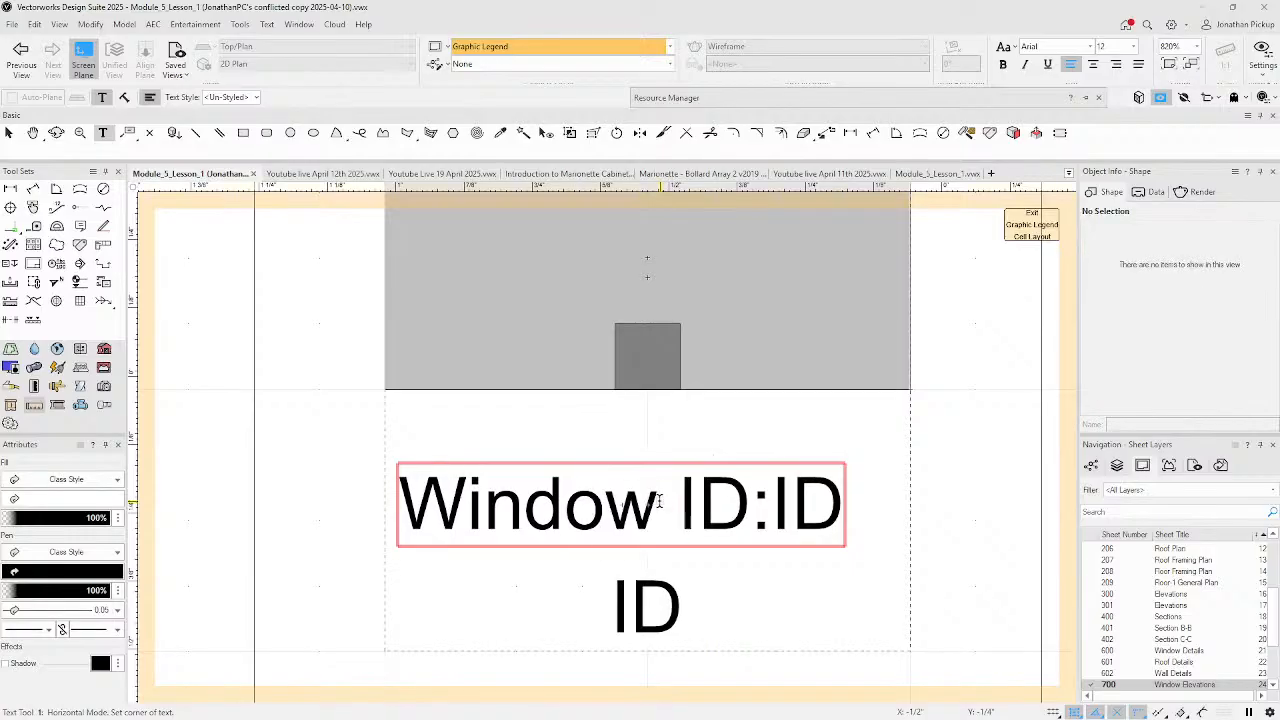
left_click(660, 502)
left_click_drag(768, 507, 840, 508)
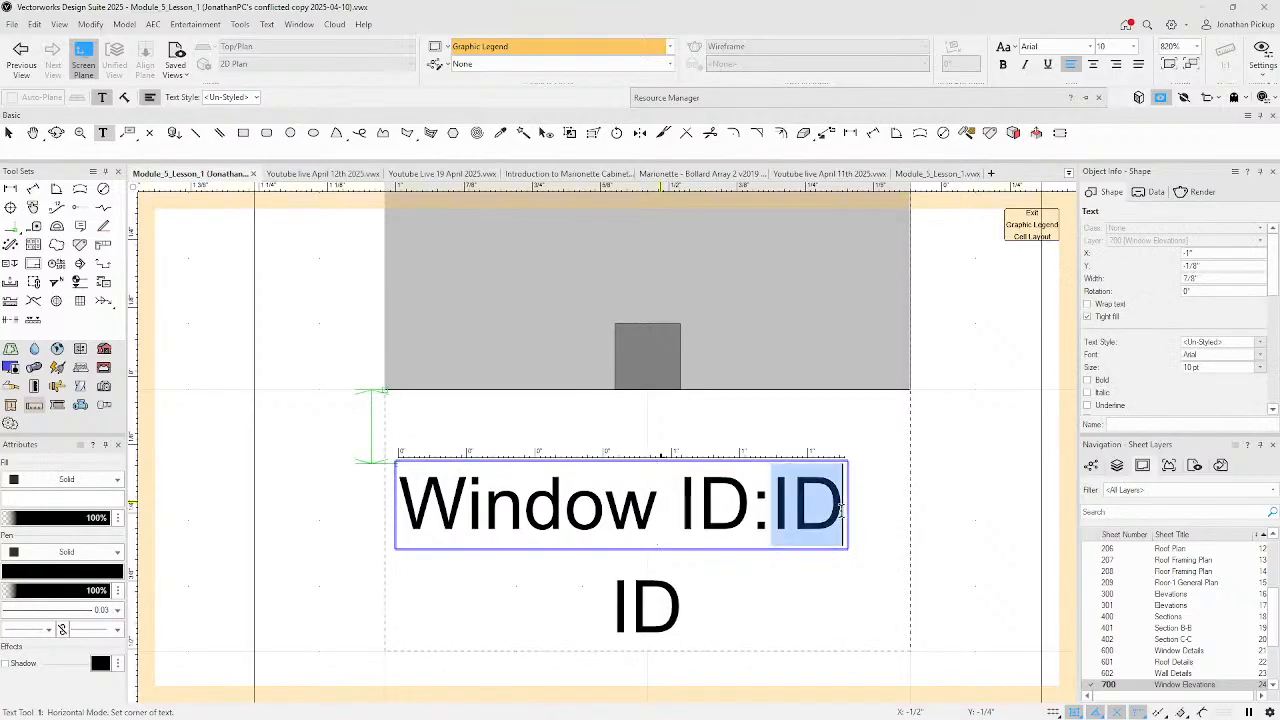
key("Delete")
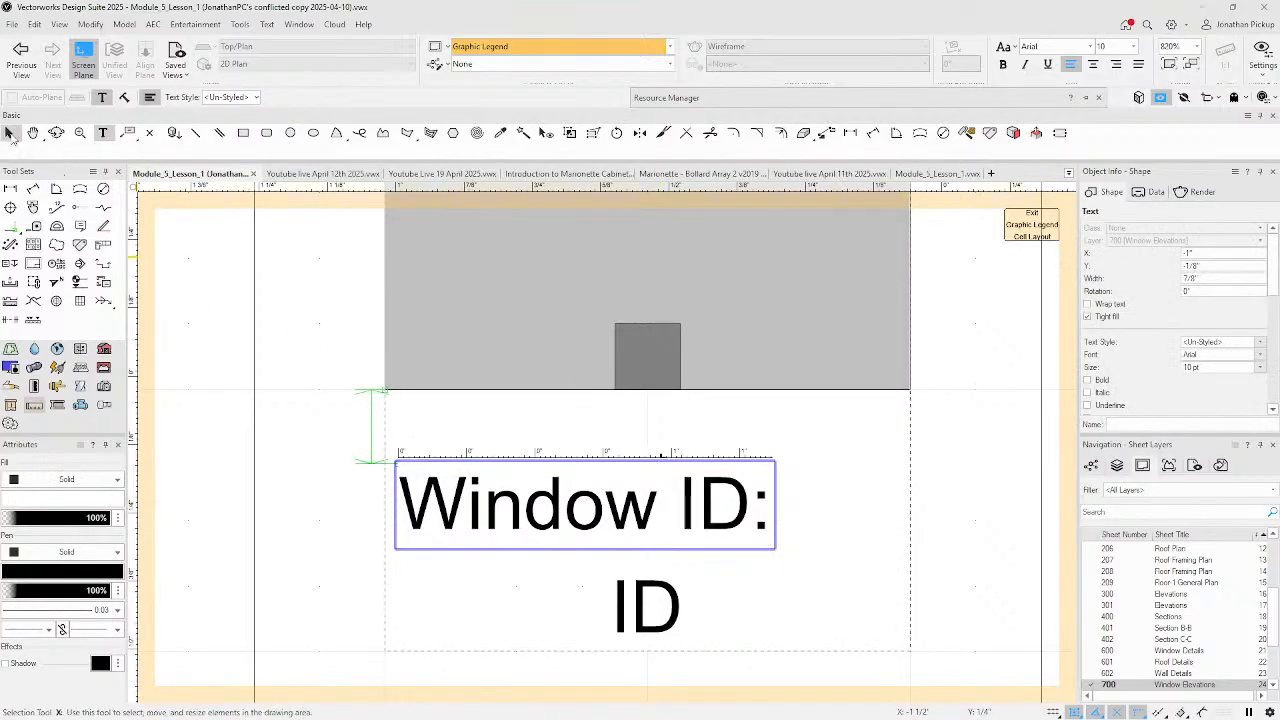
- Move the "Window ID:" label just left of the upper ID, at about X -1 3/8", and duplicate it below at about Y -3/8"
left_click(9, 132)
left_click_drag(710, 512, 394, 510)
scroll(482, 465, "down", 2)
middle_click_drag(484, 464, 574, 391)
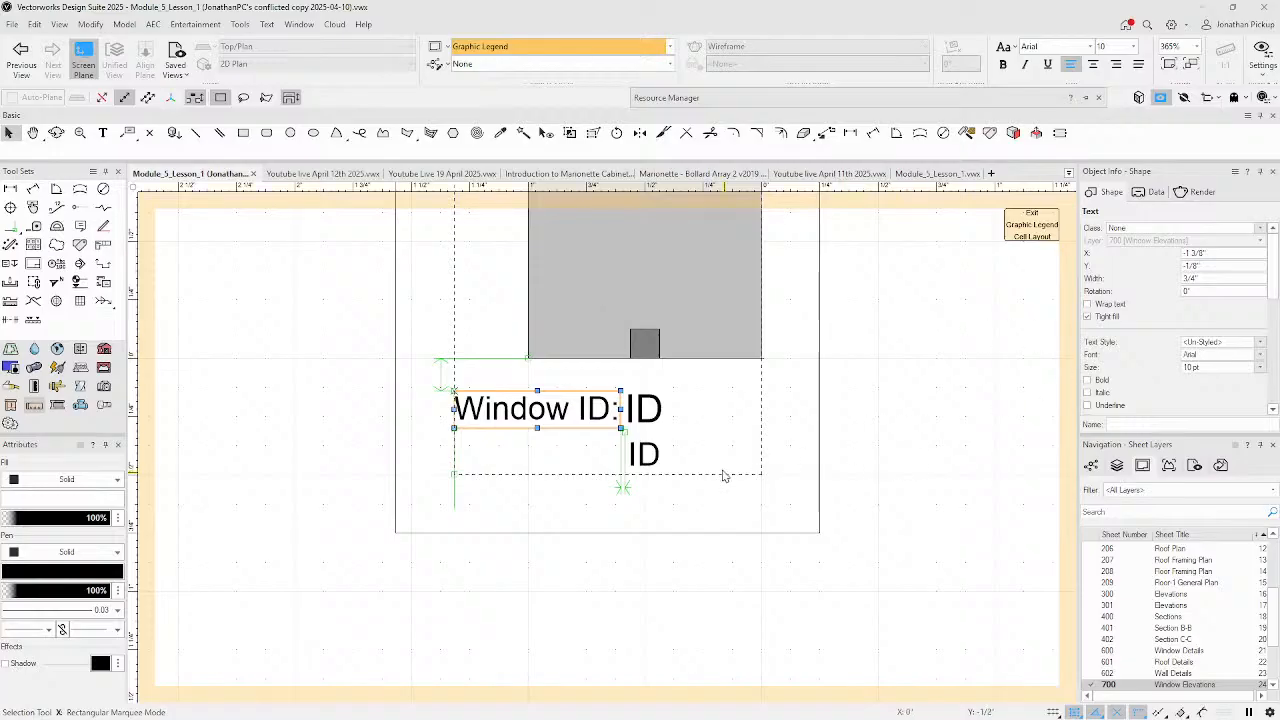
left_click_drag(520, 418, 518, 472)
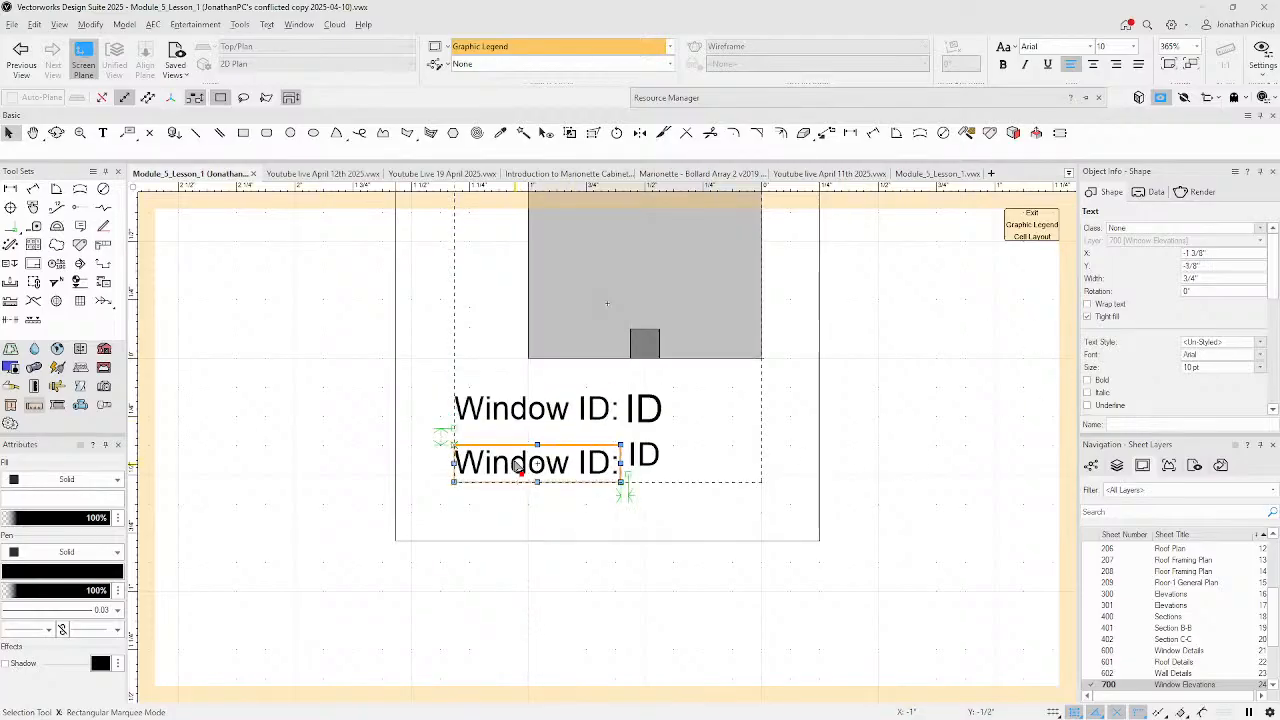
- Replace the "Window ID" wording in the lower static label so it reads "Lintel:"
double_click(511, 462)
left_click_drag(610, 463, 446, 452)
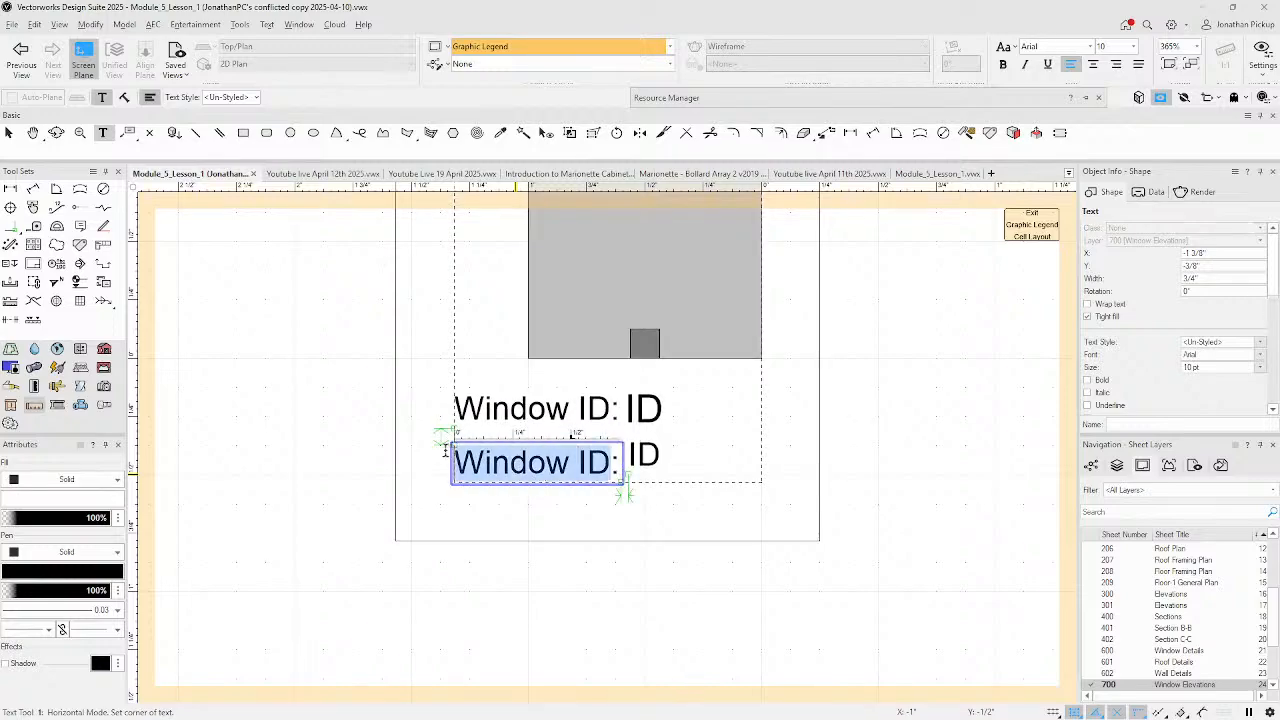
type("Lintel:")
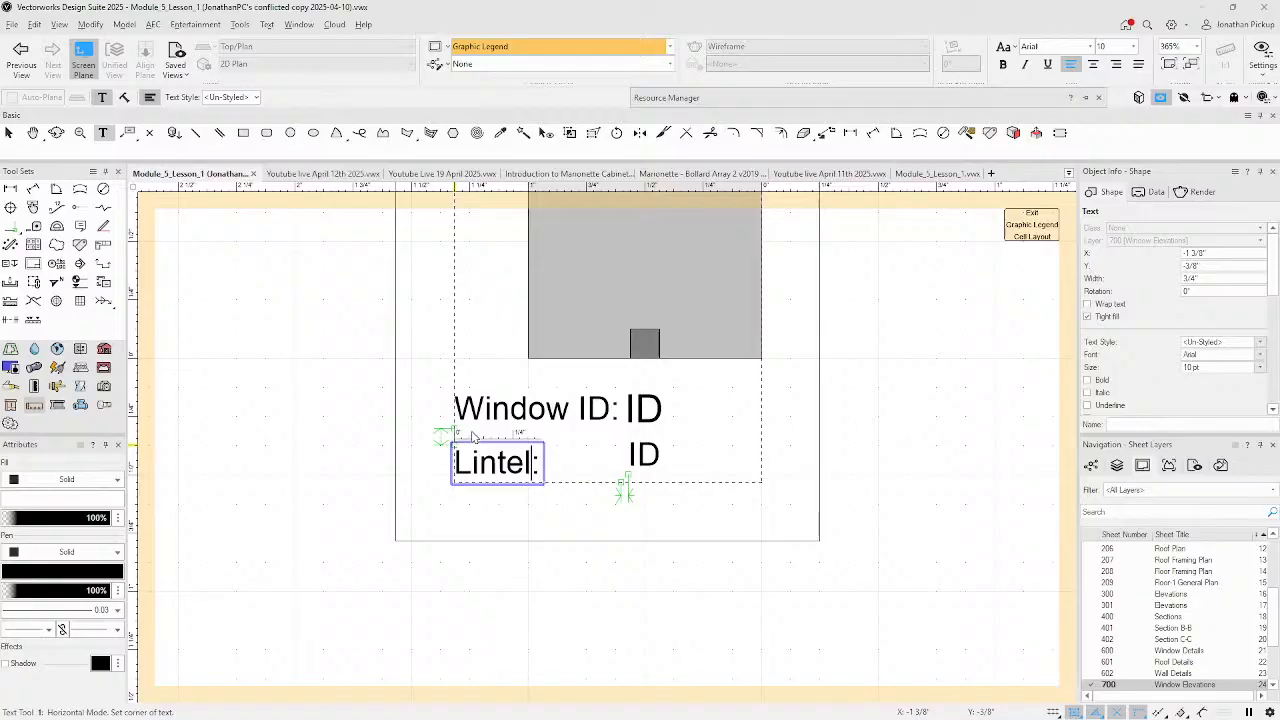
key("Escape")
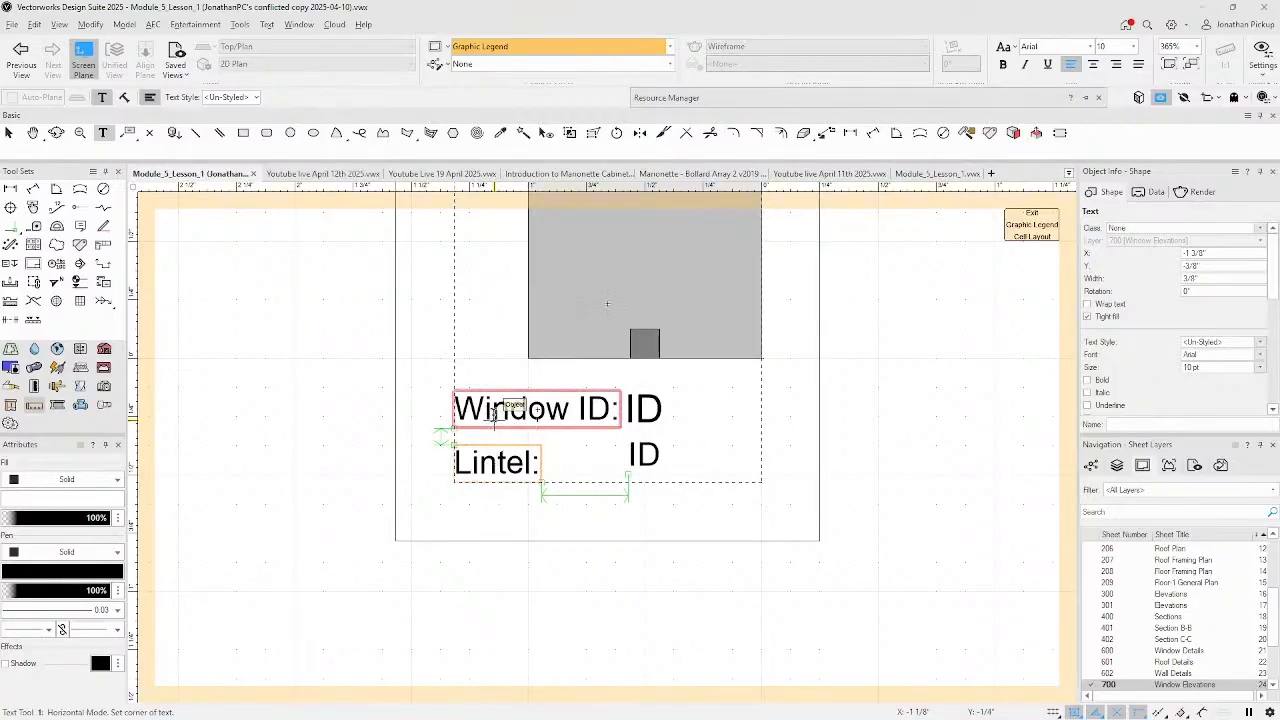
left_click(494, 414)
left_click(494, 458)
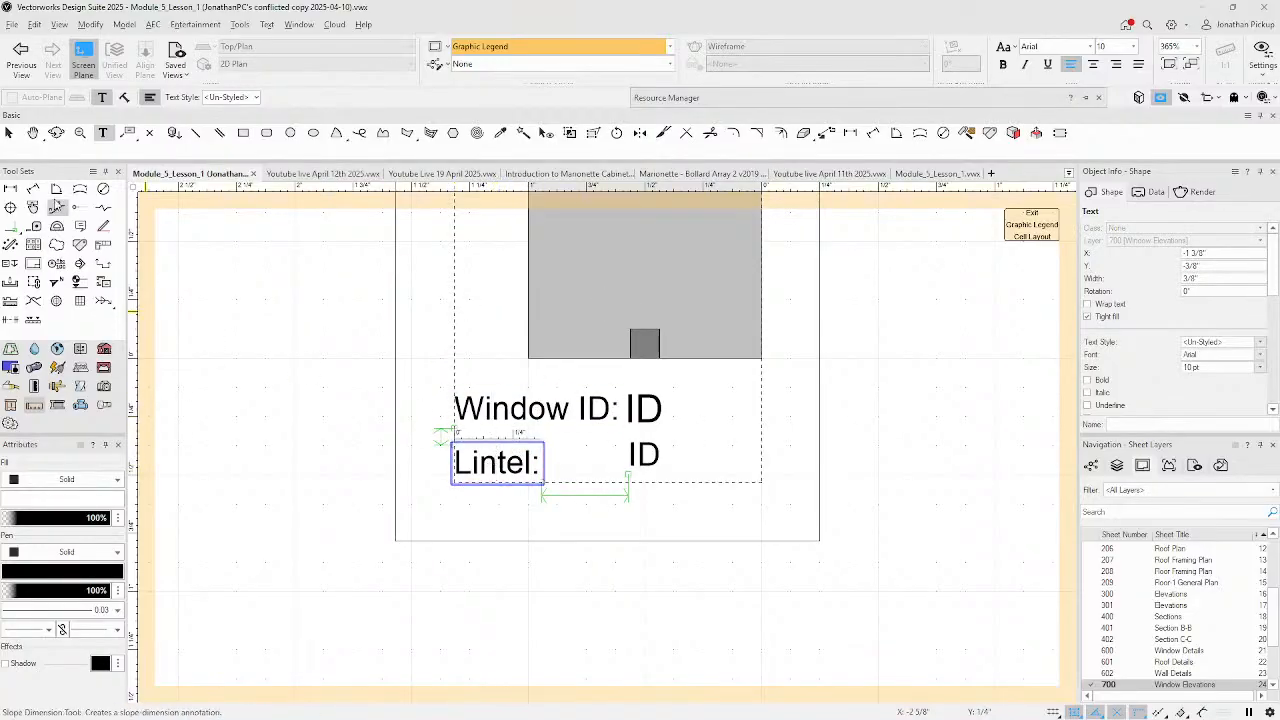
- Align the "Window ID:" and "Lintel:" labels along their left edges
left_click(9, 133)
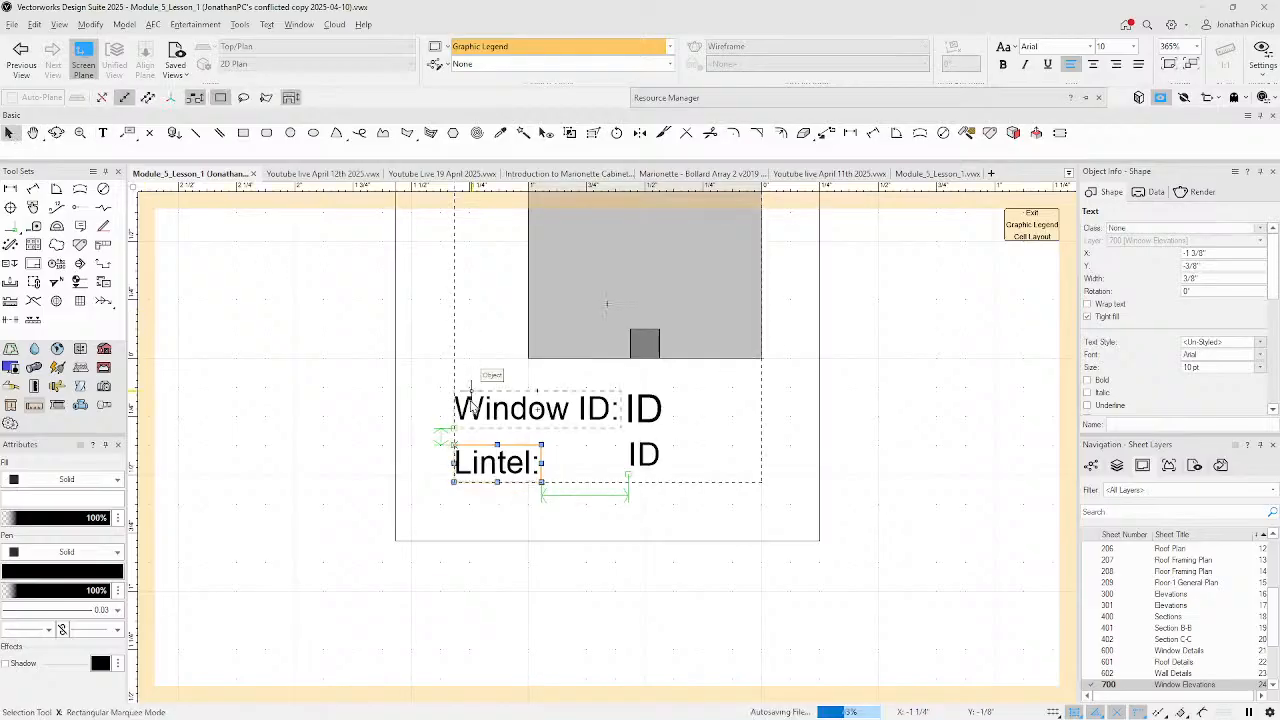
left_click(471, 405)
left_click(475, 462, "shift")
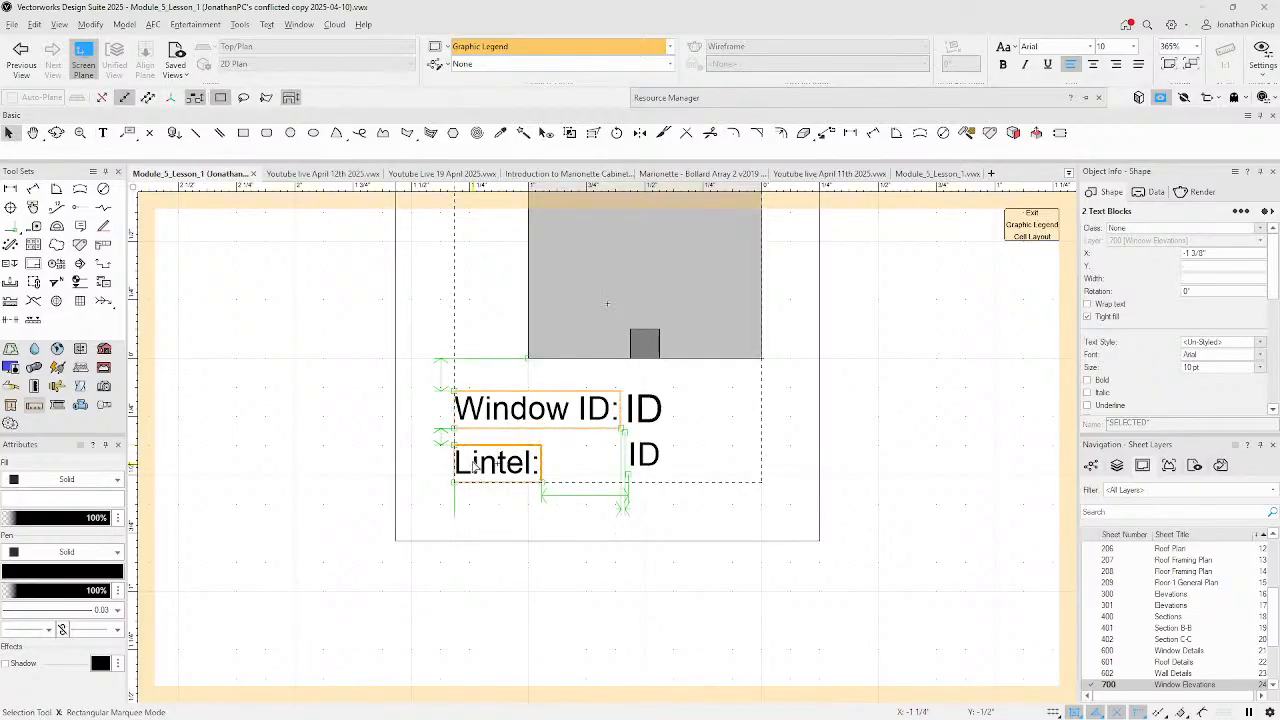
right_click(493, 462)
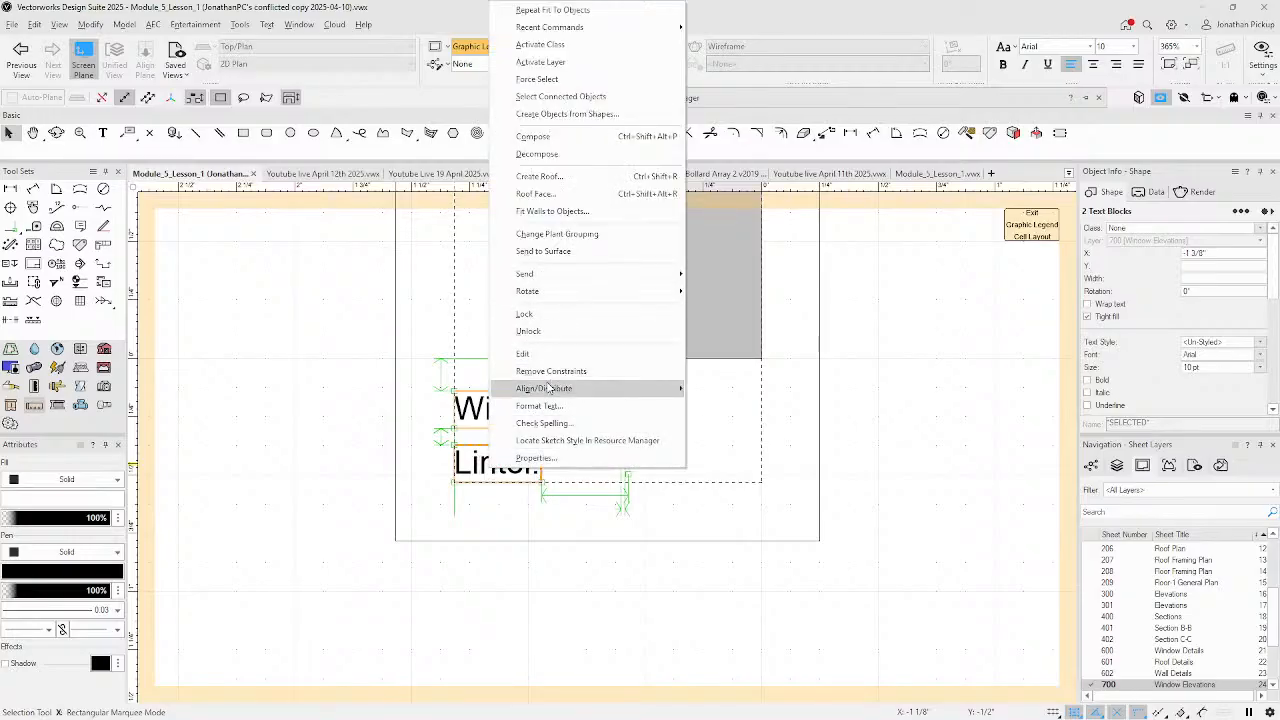
mouse_move(595, 390)
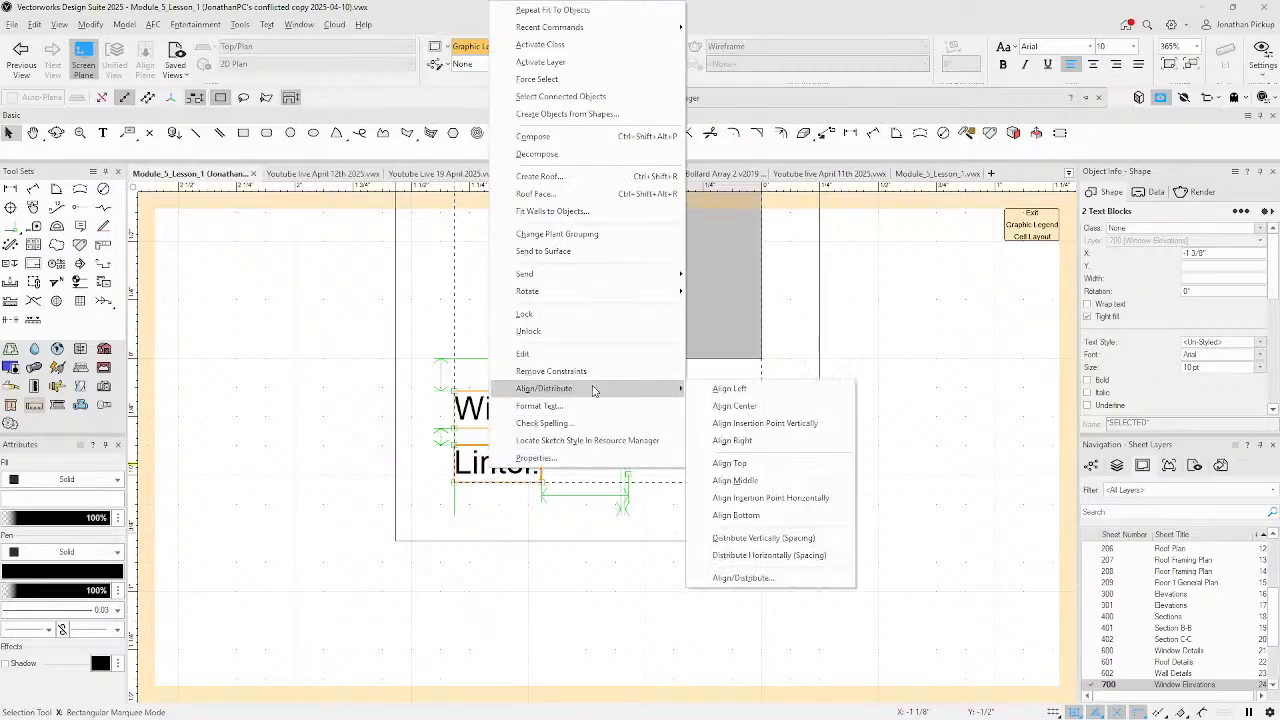
left_click(731, 390)
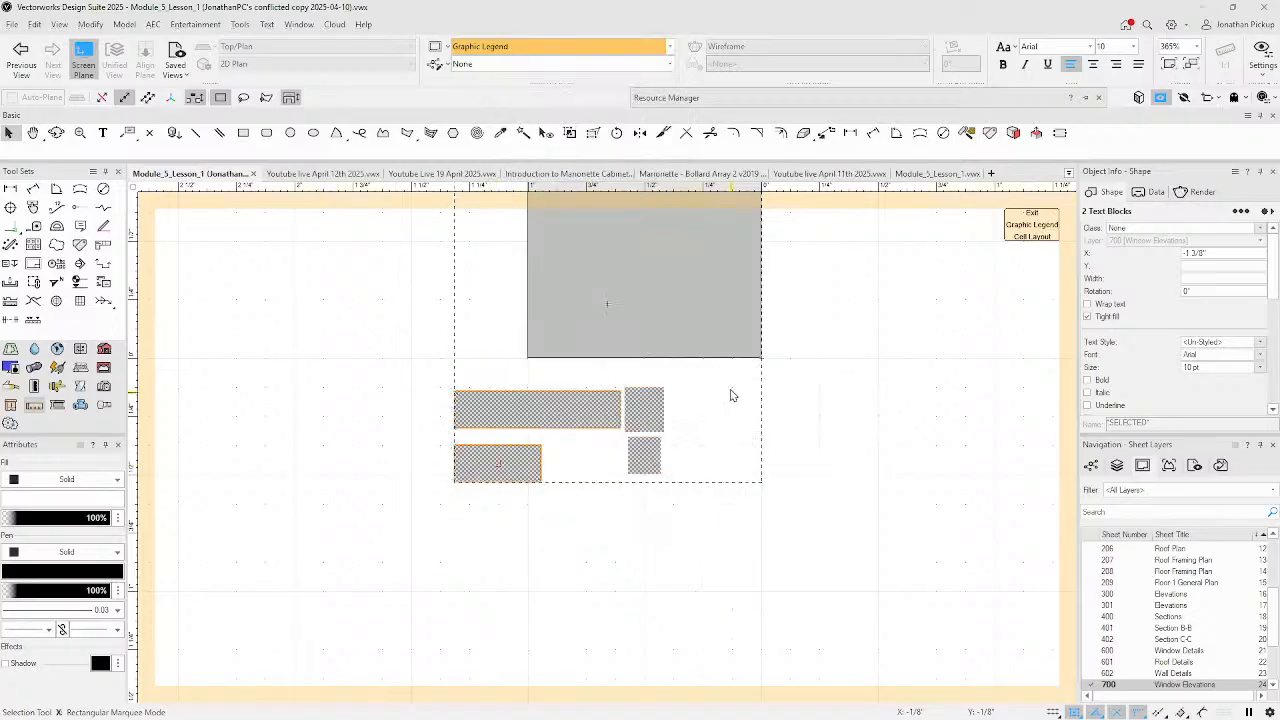
- Exit the graphic legend cell layout and return to the Window Elevations sheet to view the whole Window Types legend
left_click(737, 405)
left_click(660, 413)
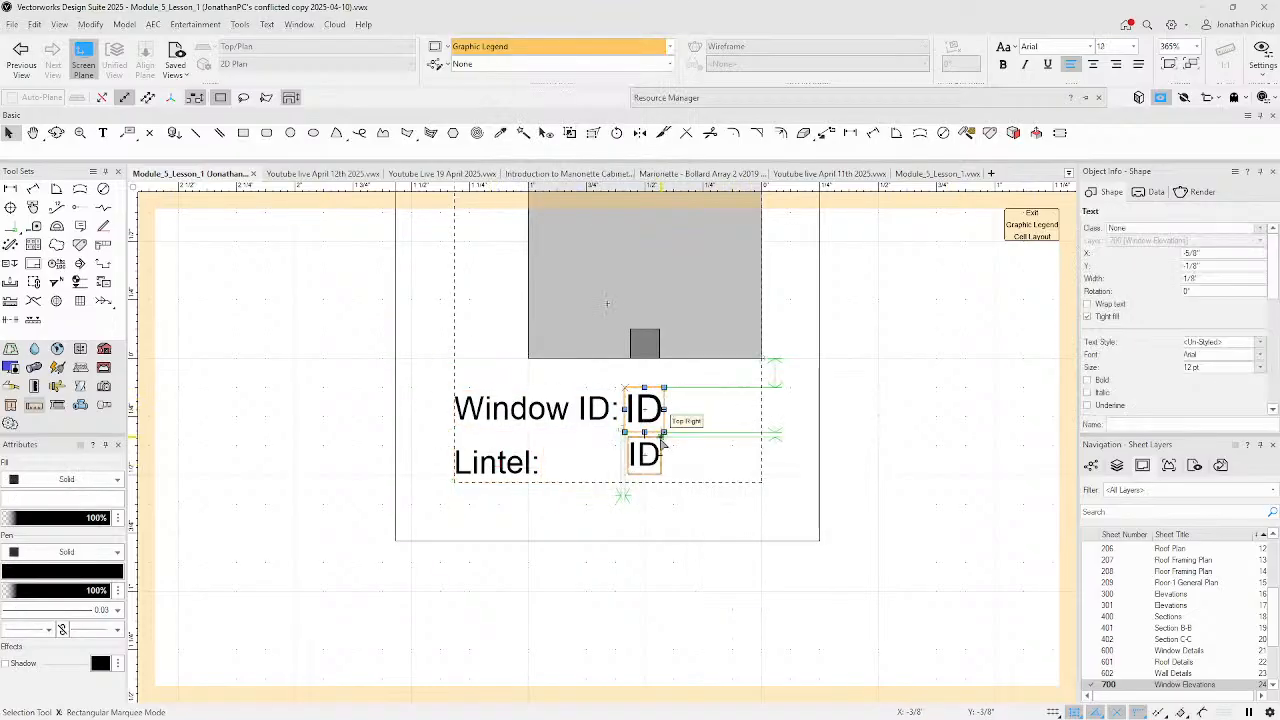
left_click(661, 456, "shift")
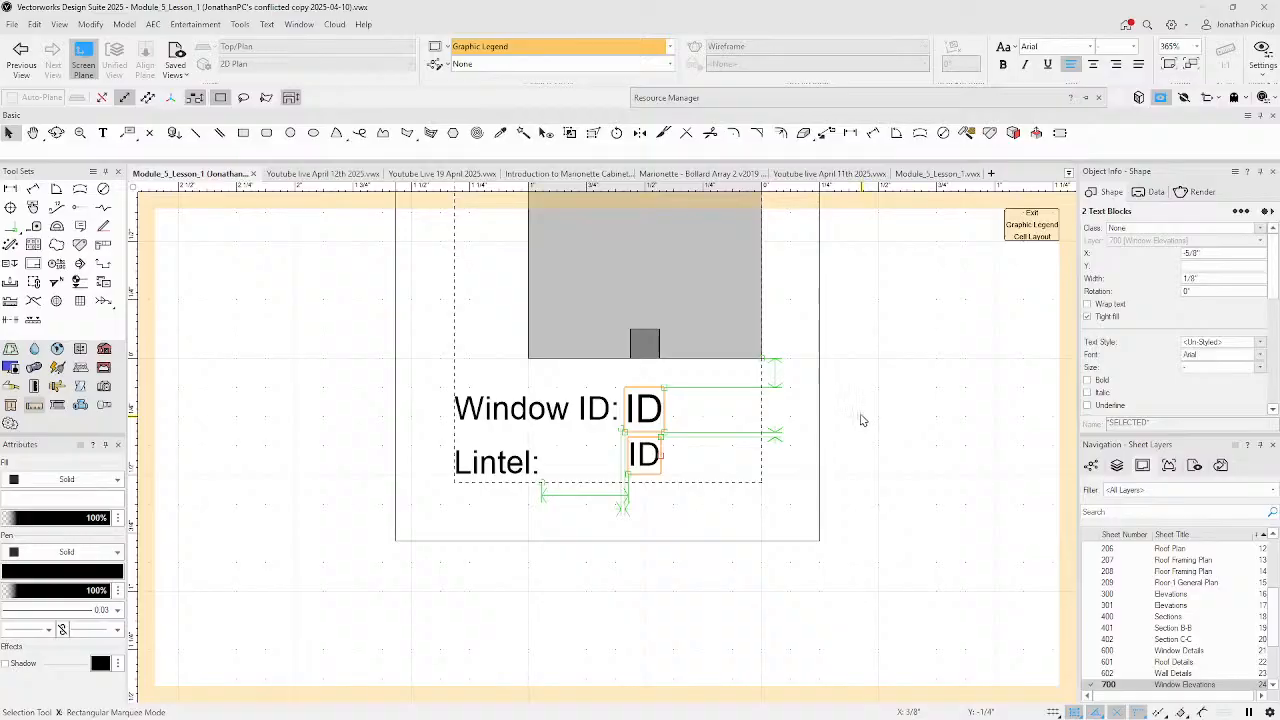
left_click(1025, 231)
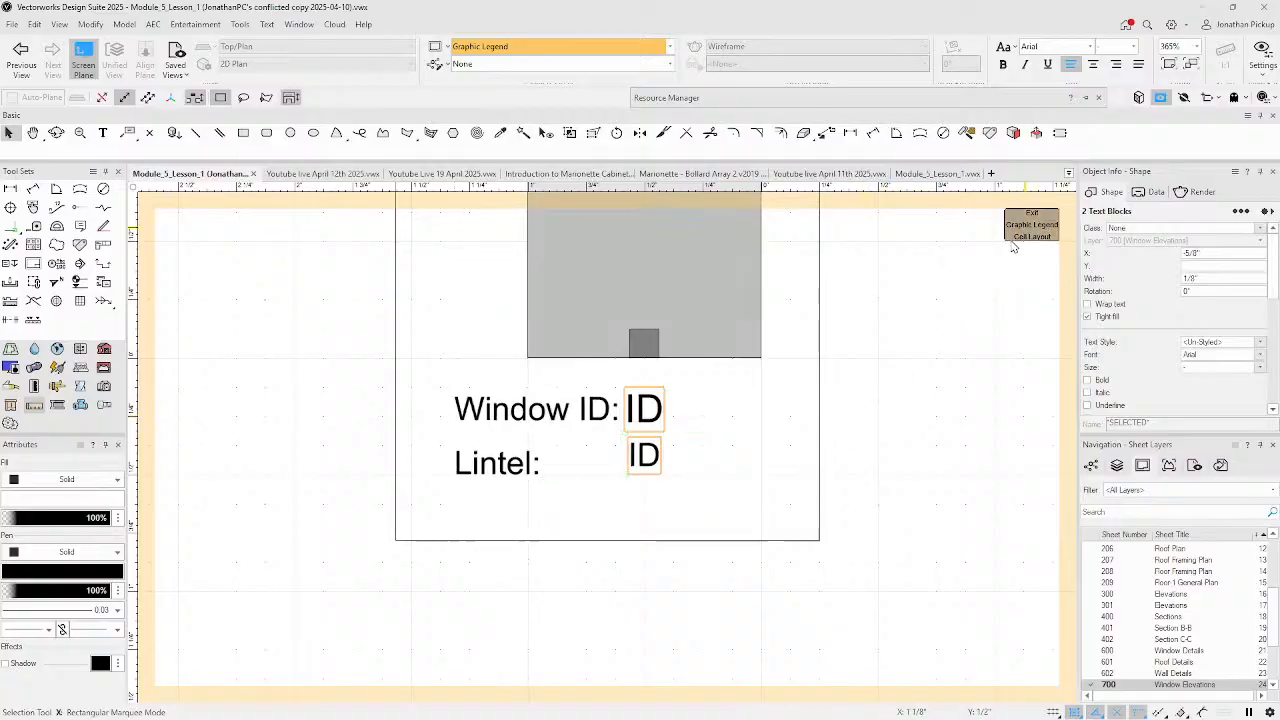
left_click(1030, 236)
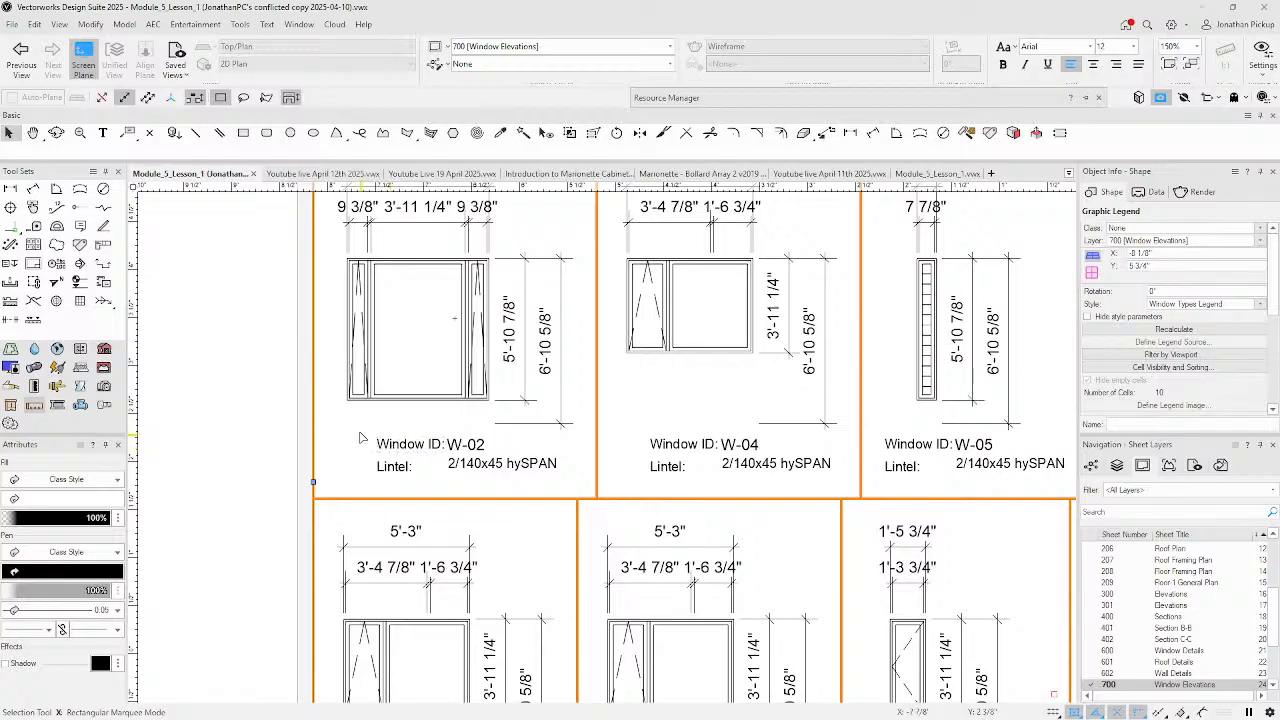
scroll(505, 420, "down", 2)
scroll(505, 420, "down", 1)
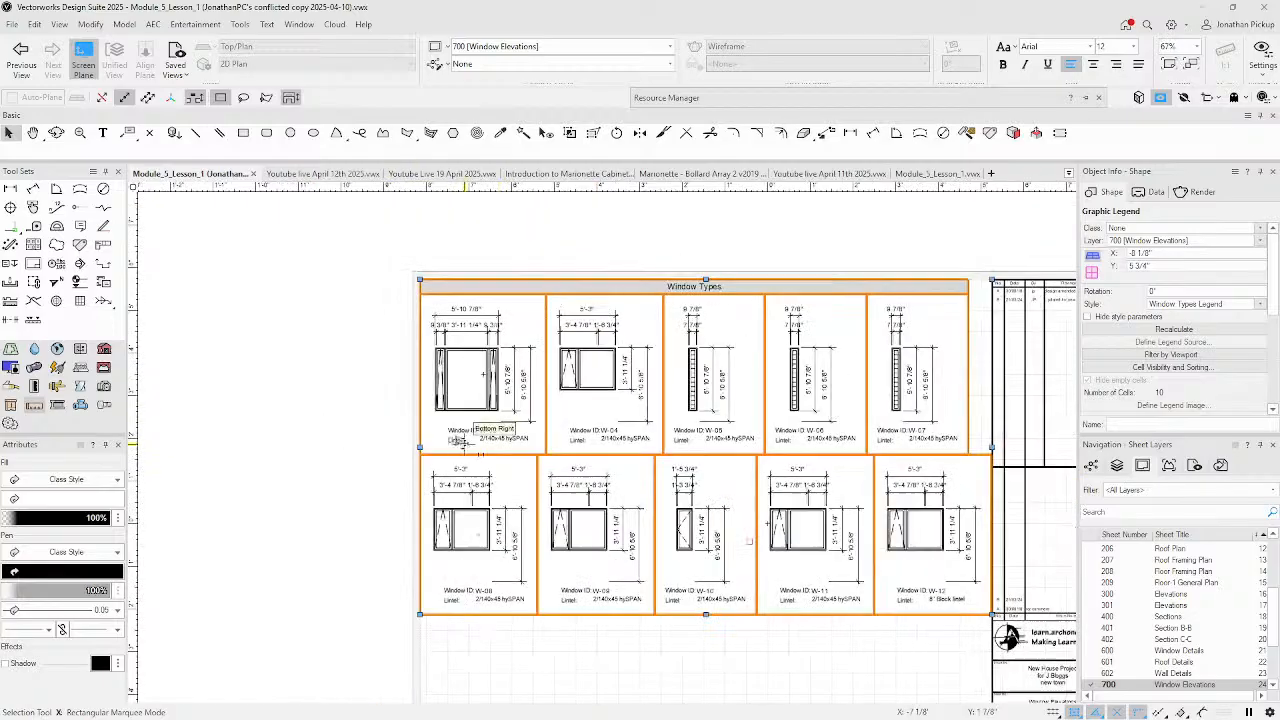
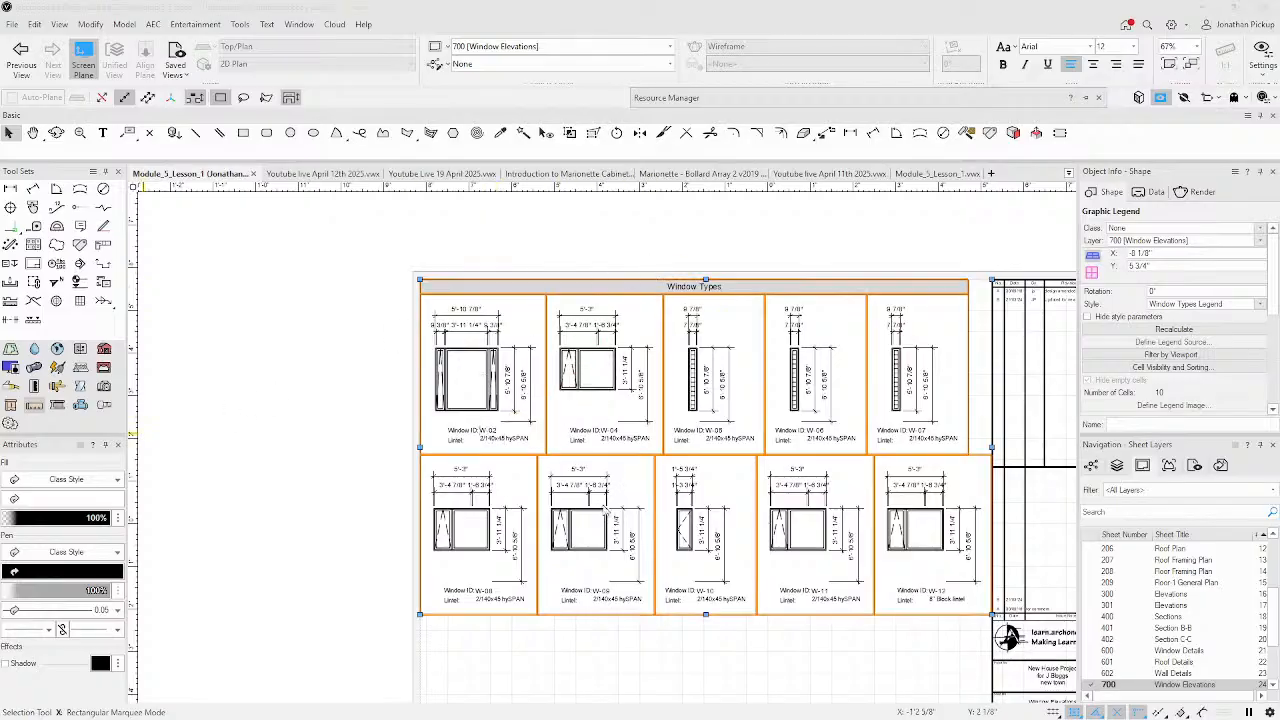
- Rename the Window Types legend's style to "Window Types Legend Floor 1"
left_click(712, 468)
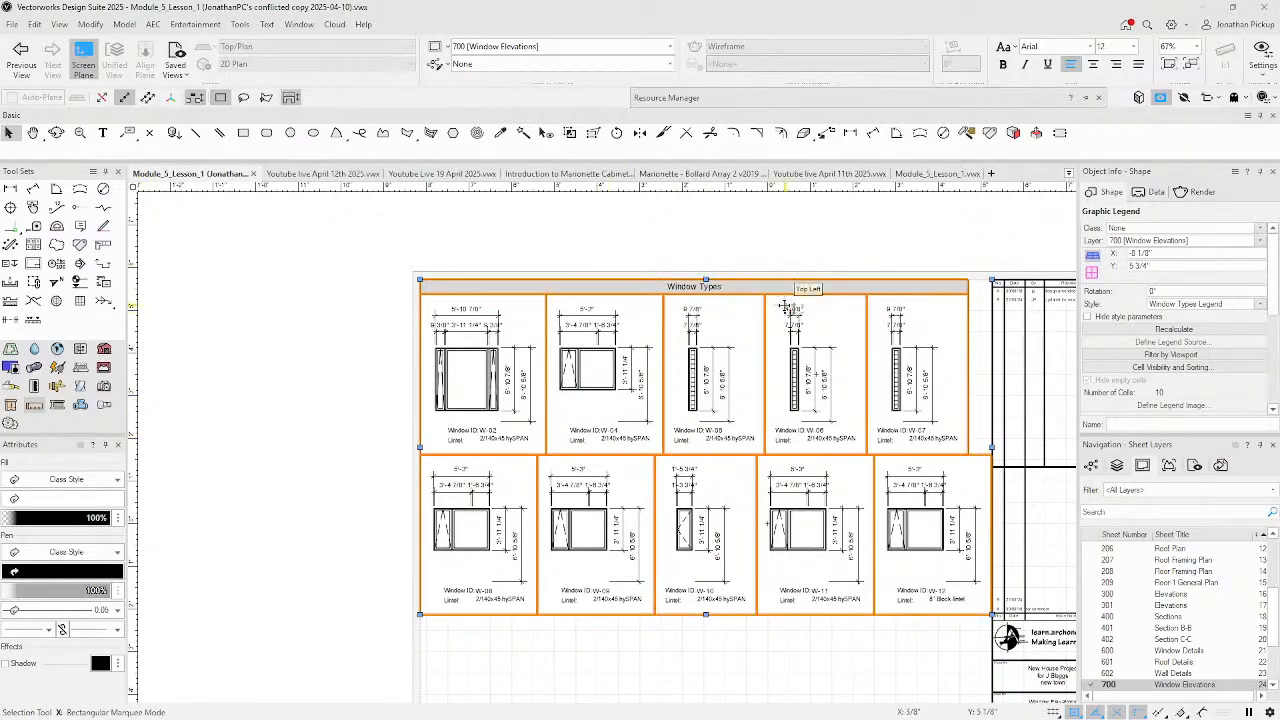
left_click(1240, 304)
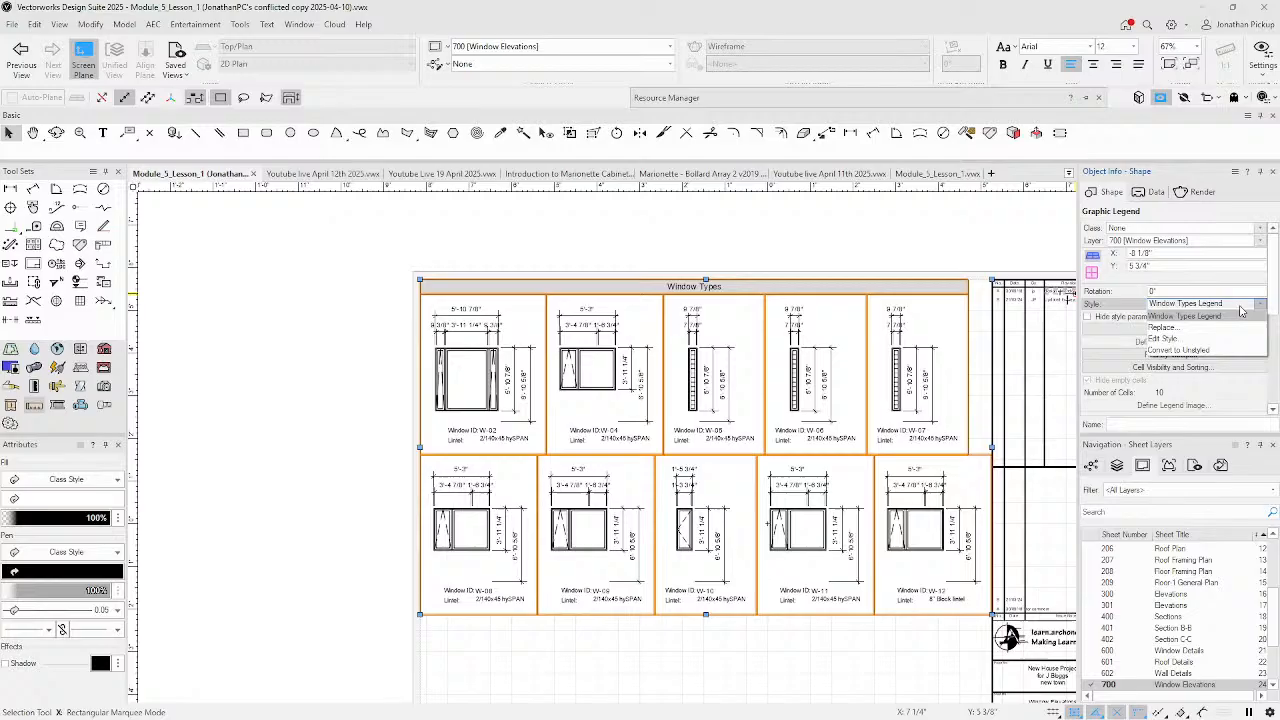
left_click(1193, 339)
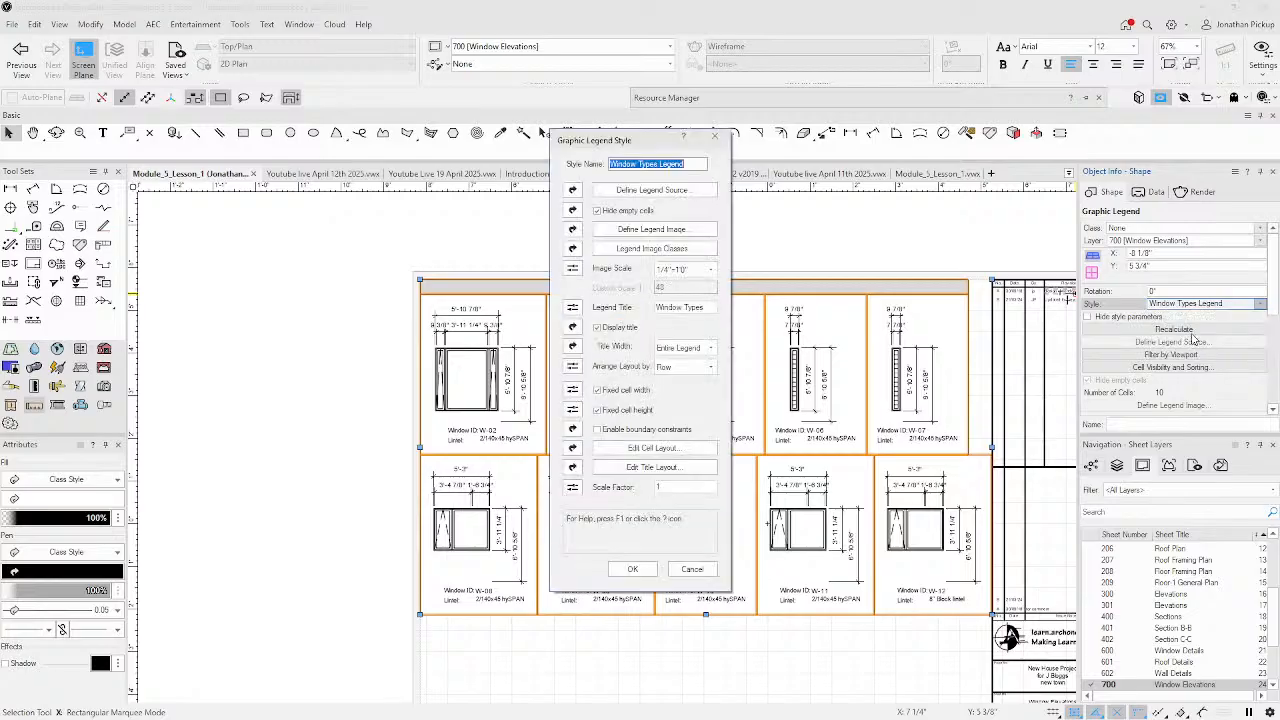
left_click(700, 163)
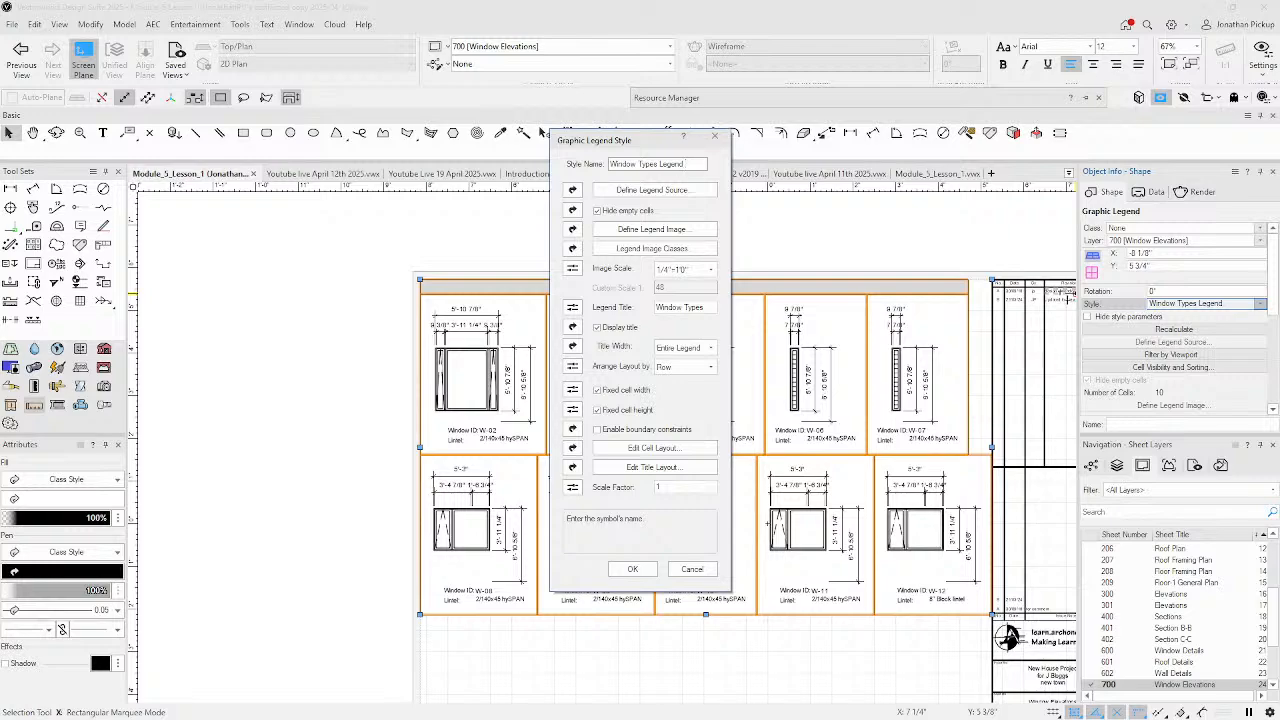
type("Floor 1")
key("Return")
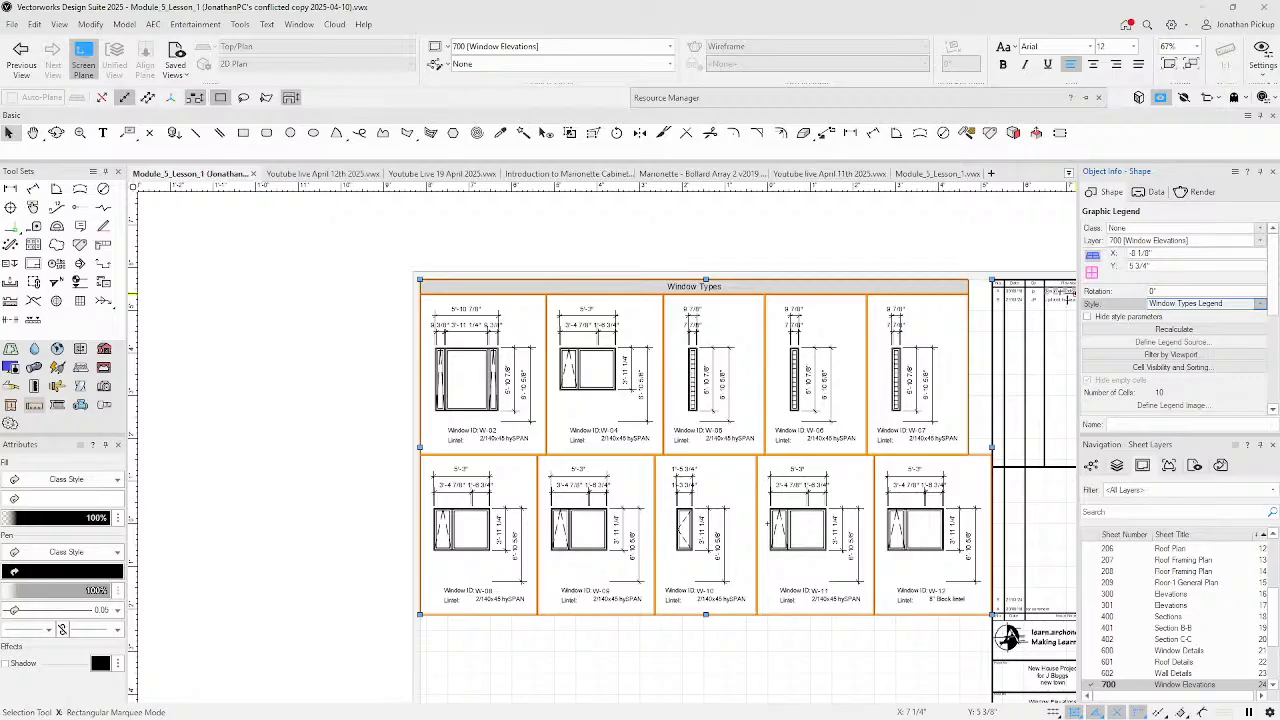
- Duplicate the window legend straight down to below the sheet border, at about Y -6 5/8"
scroll(1067, 299, "down", 5)
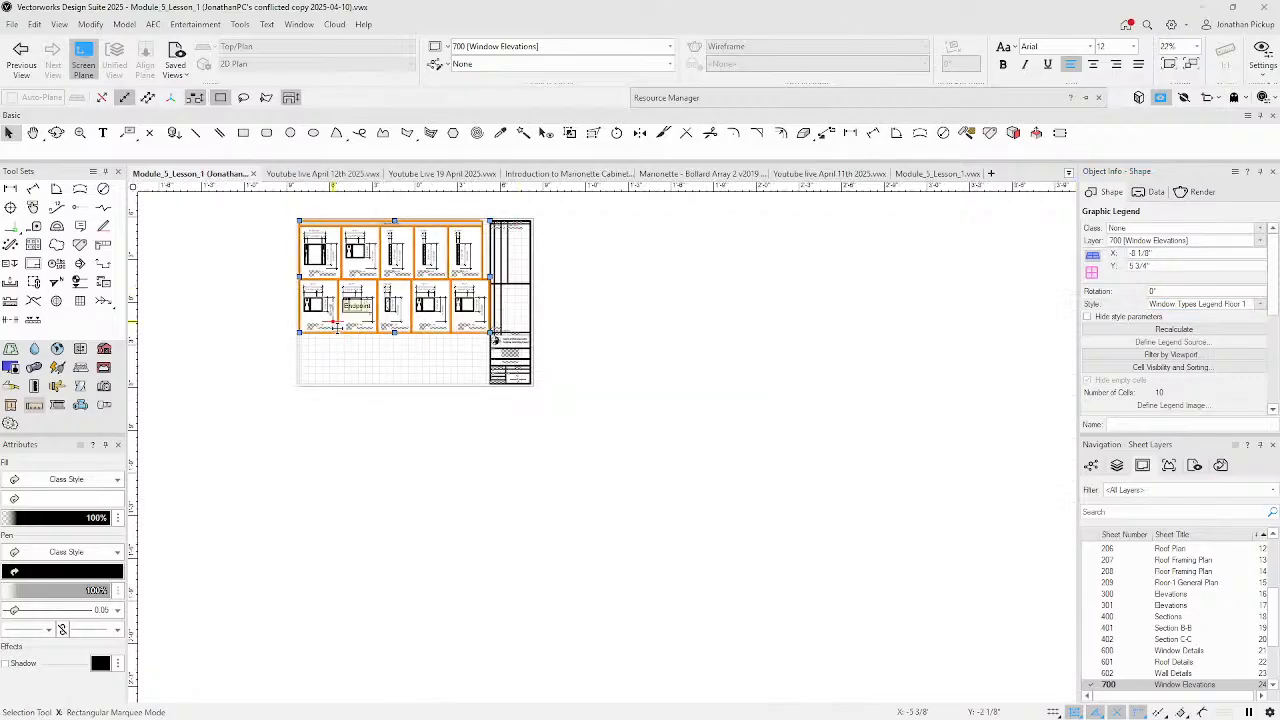
left_click_drag(335, 328, 335, 504)
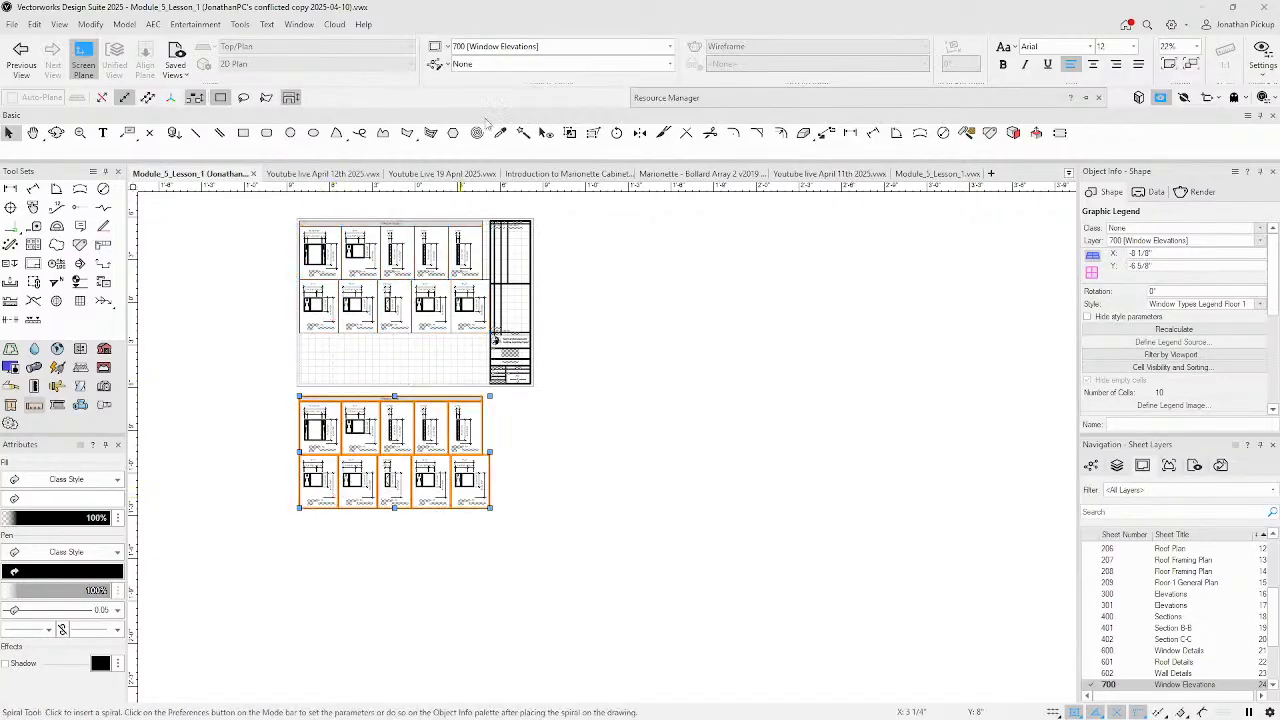
mouse_move(717, 103)
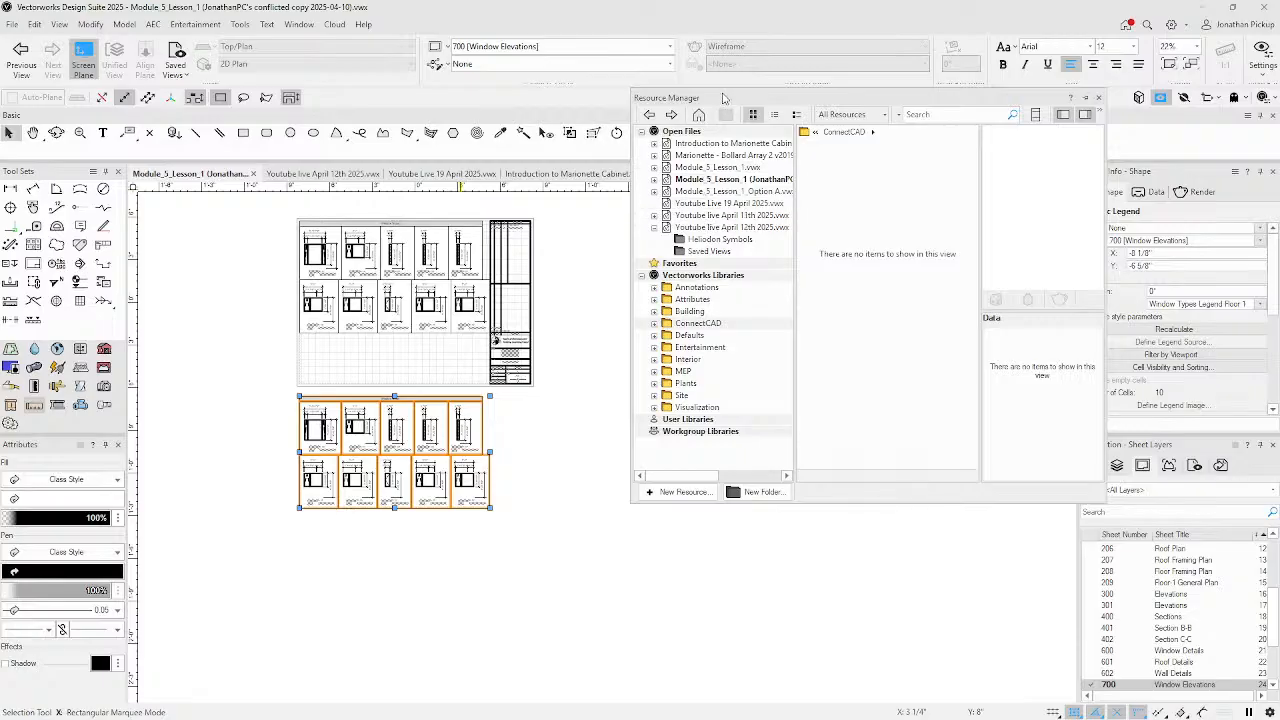
left_click(560, 341)
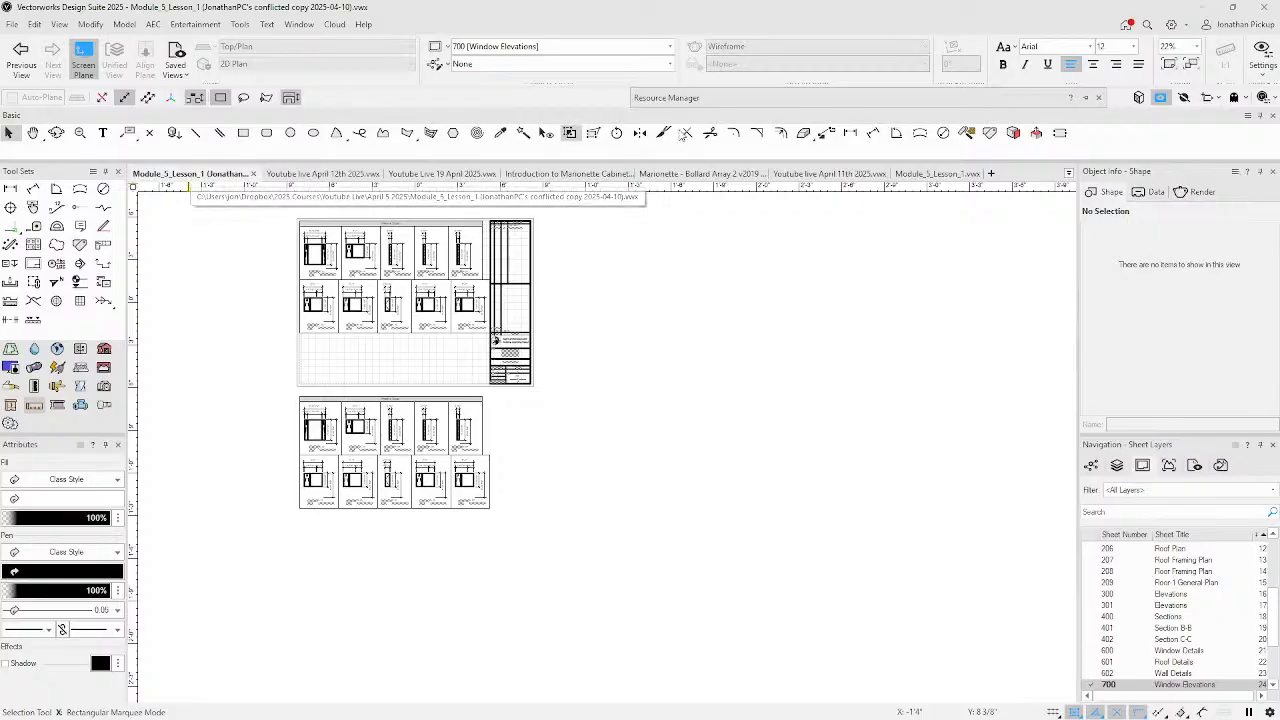
- Browse the current file's resources for the legend style, filtered to Symbols/Plug-in Objects
mouse_move(843, 98)
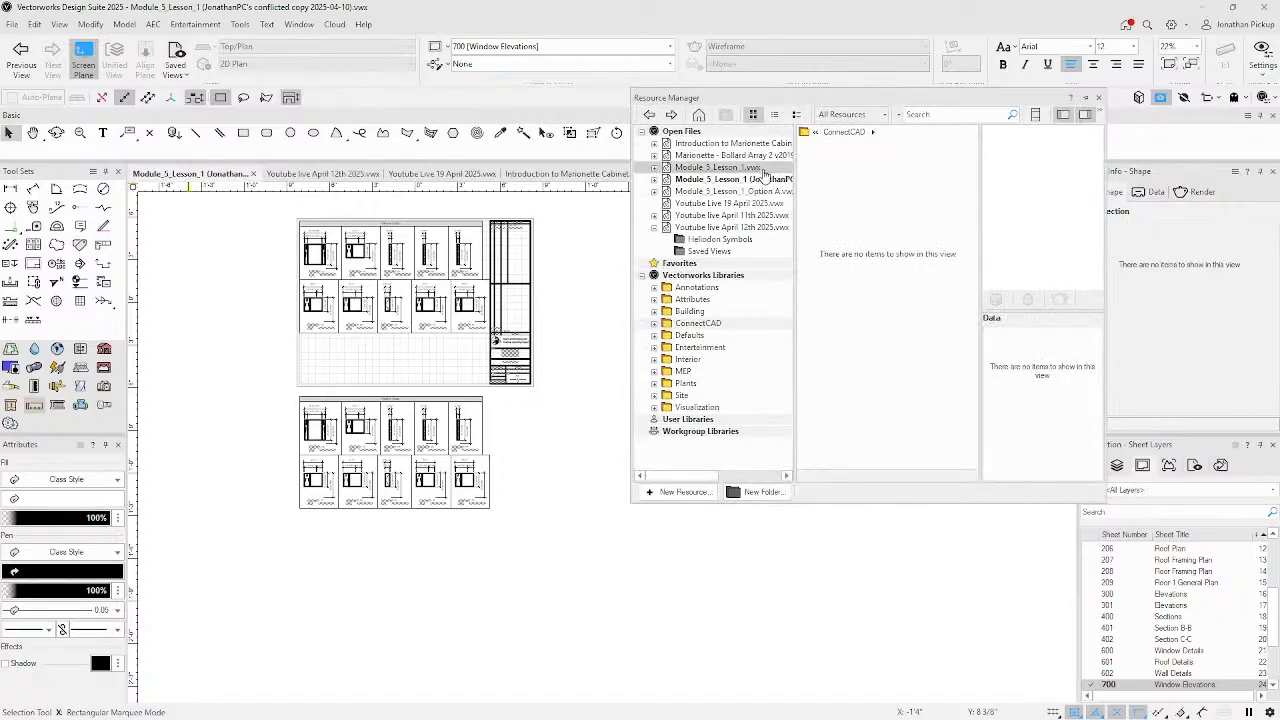
left_click(775, 180)
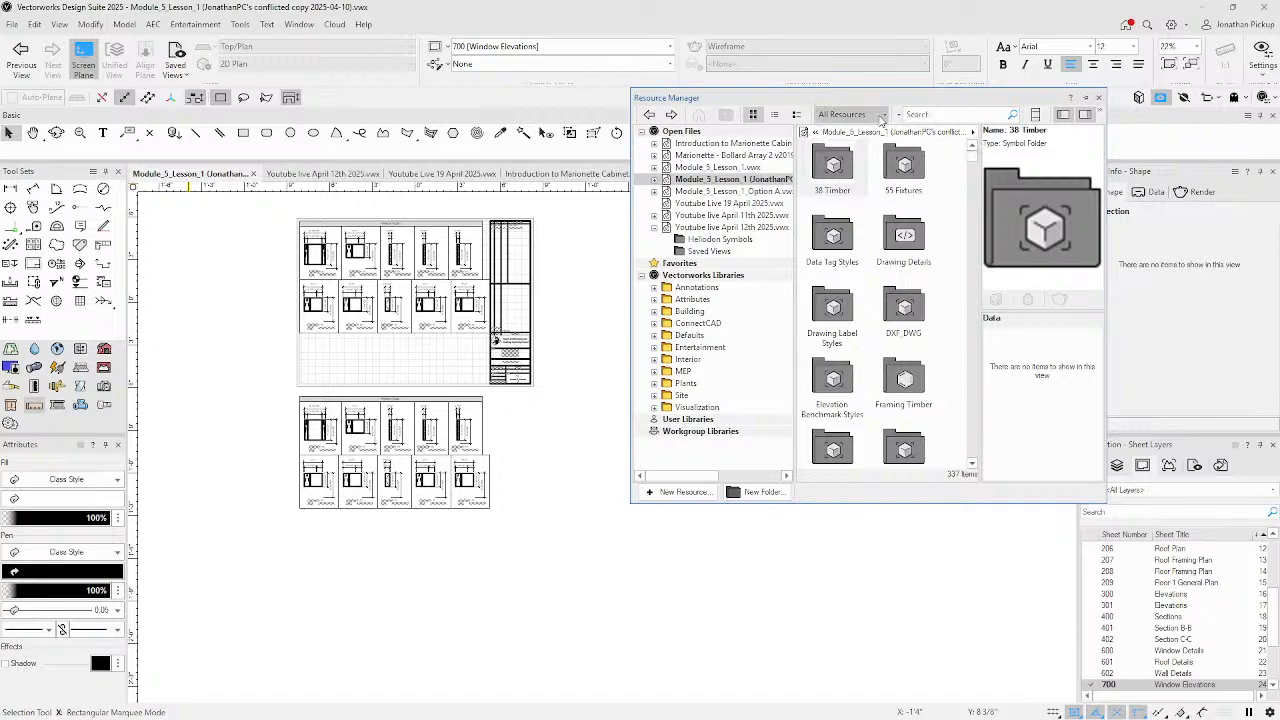
left_click(883, 117)
left_click(898, 116)
left_click(884, 117)
left_click(884, 117)
left_click(885, 118)
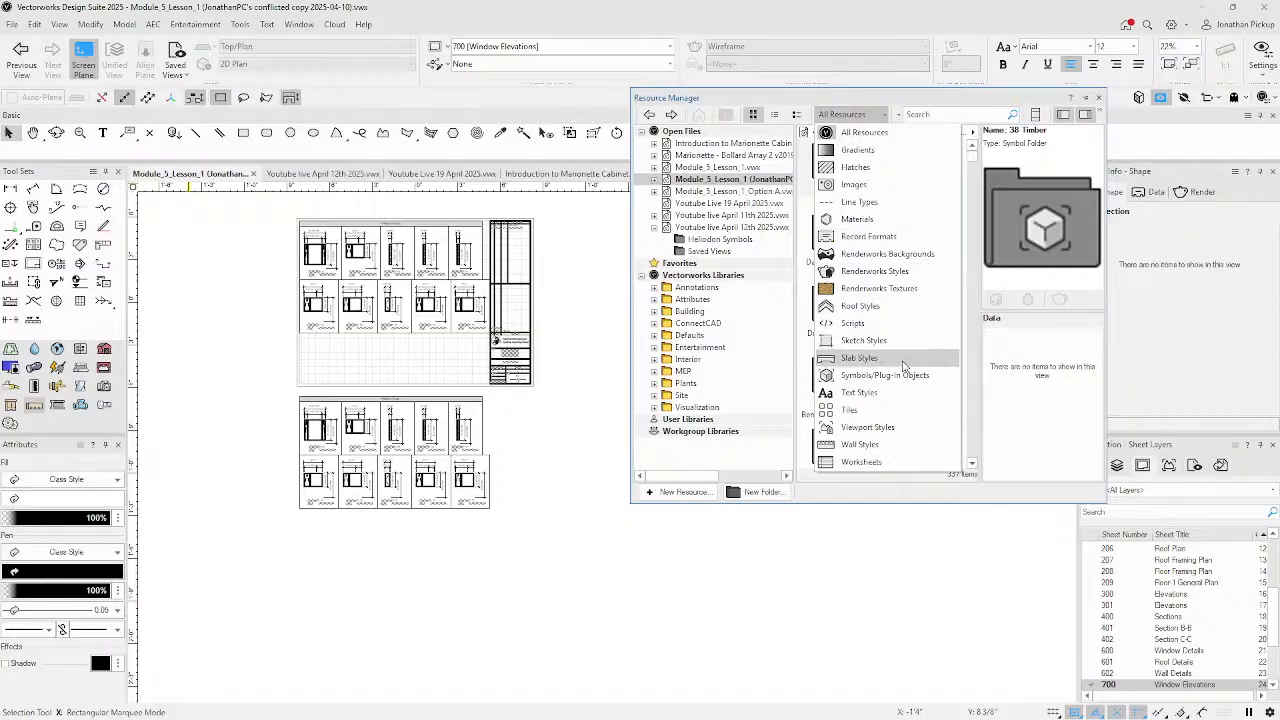
left_click(900, 376)
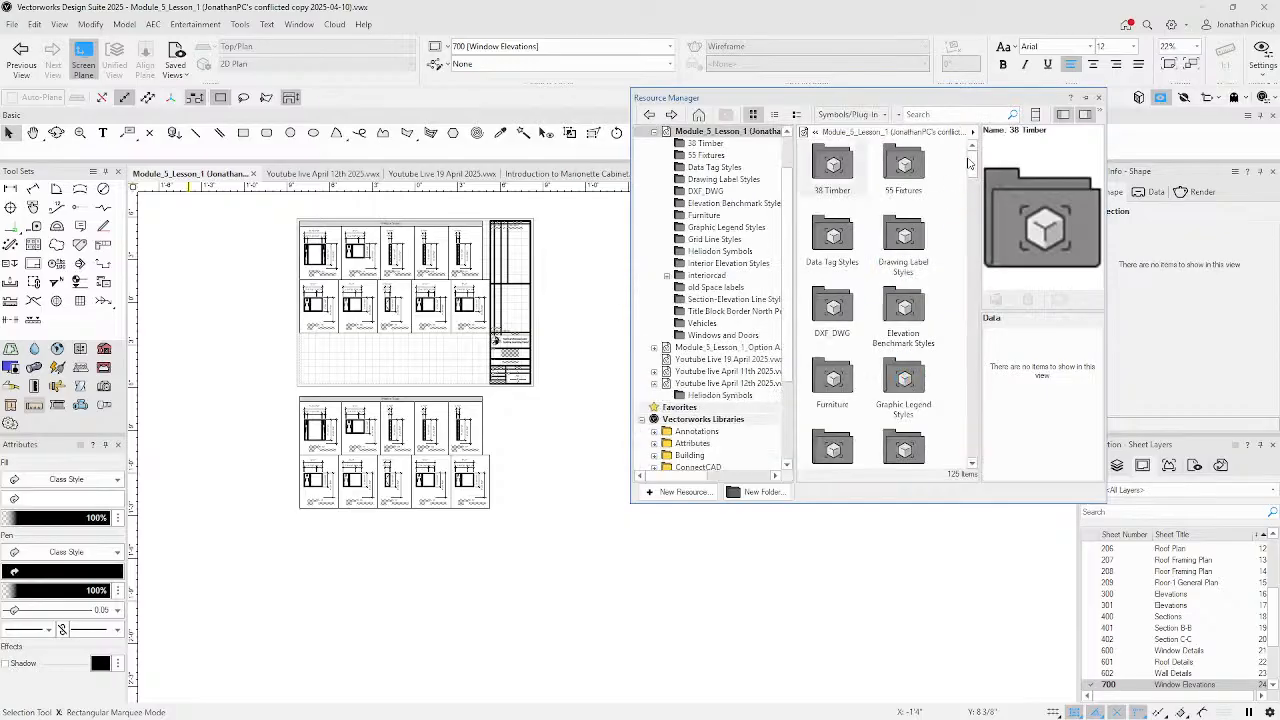
left_click_drag(972, 165, 970, 308)
- Locate the upper legend's plug-in style in the Resource Manager and duplicate it as "Window Types Legend Floor 2"
left_click(412, 266)
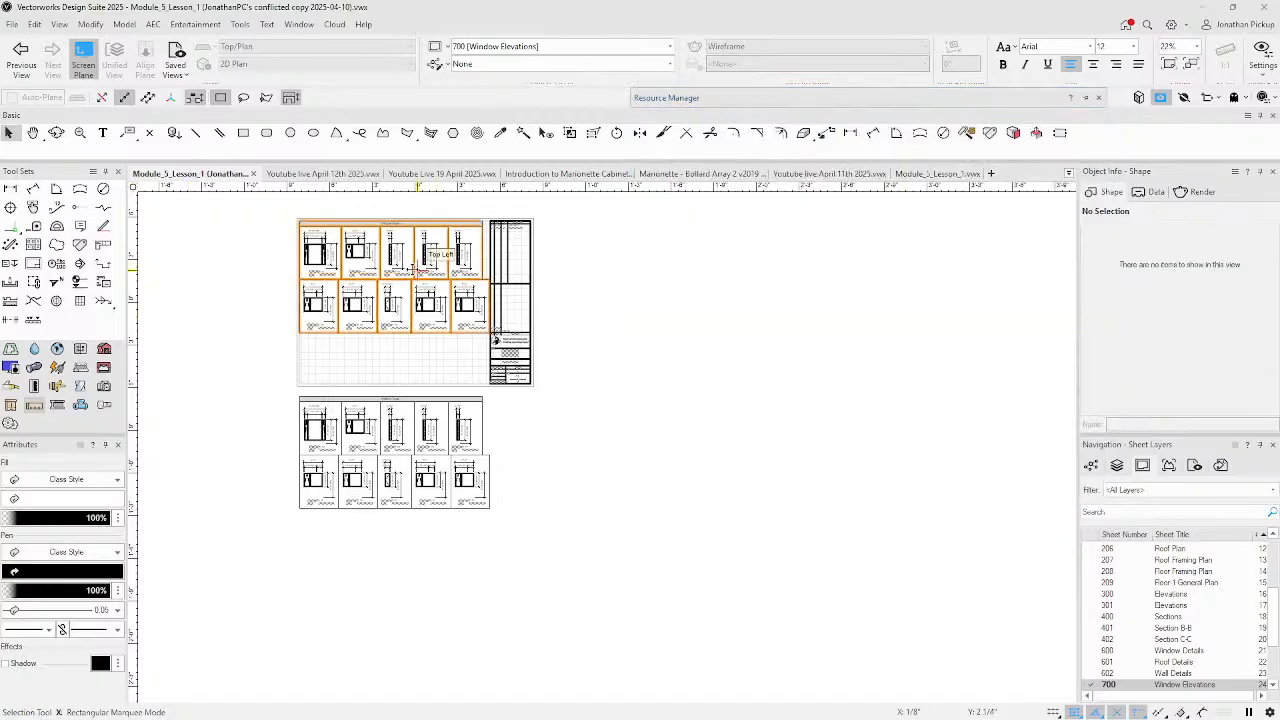
right_click(414, 272)
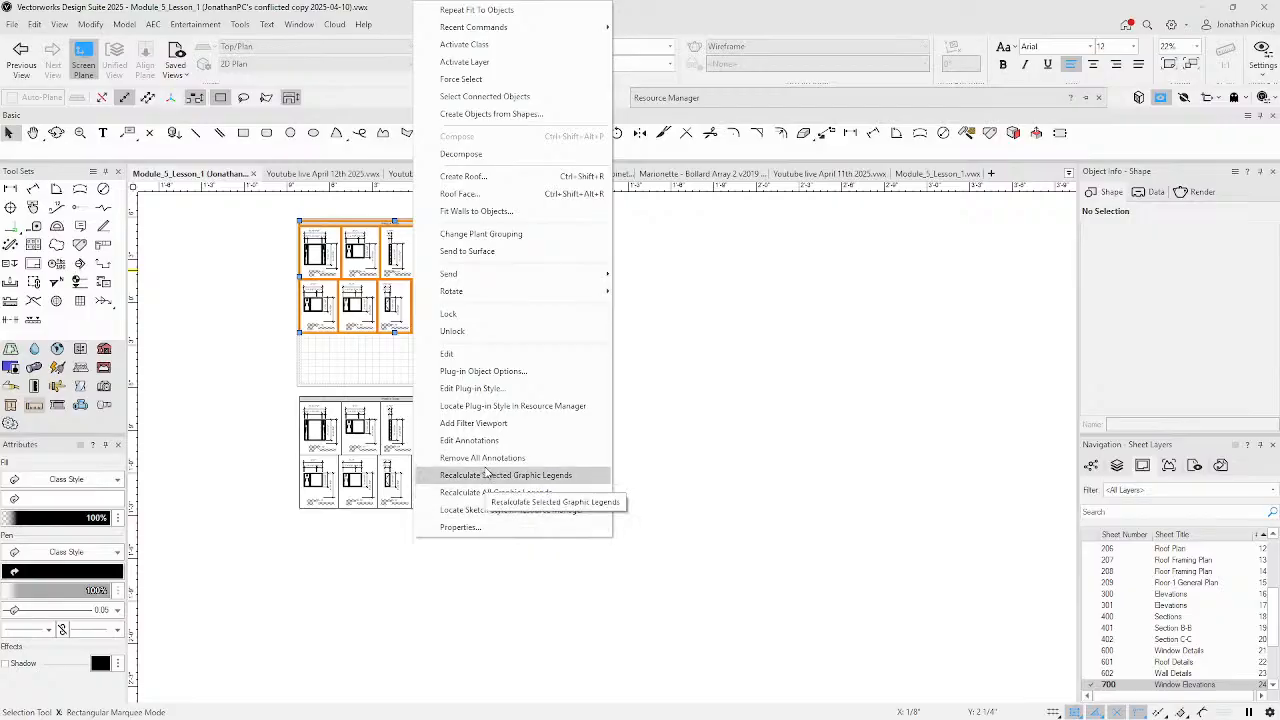
left_click(541, 409)
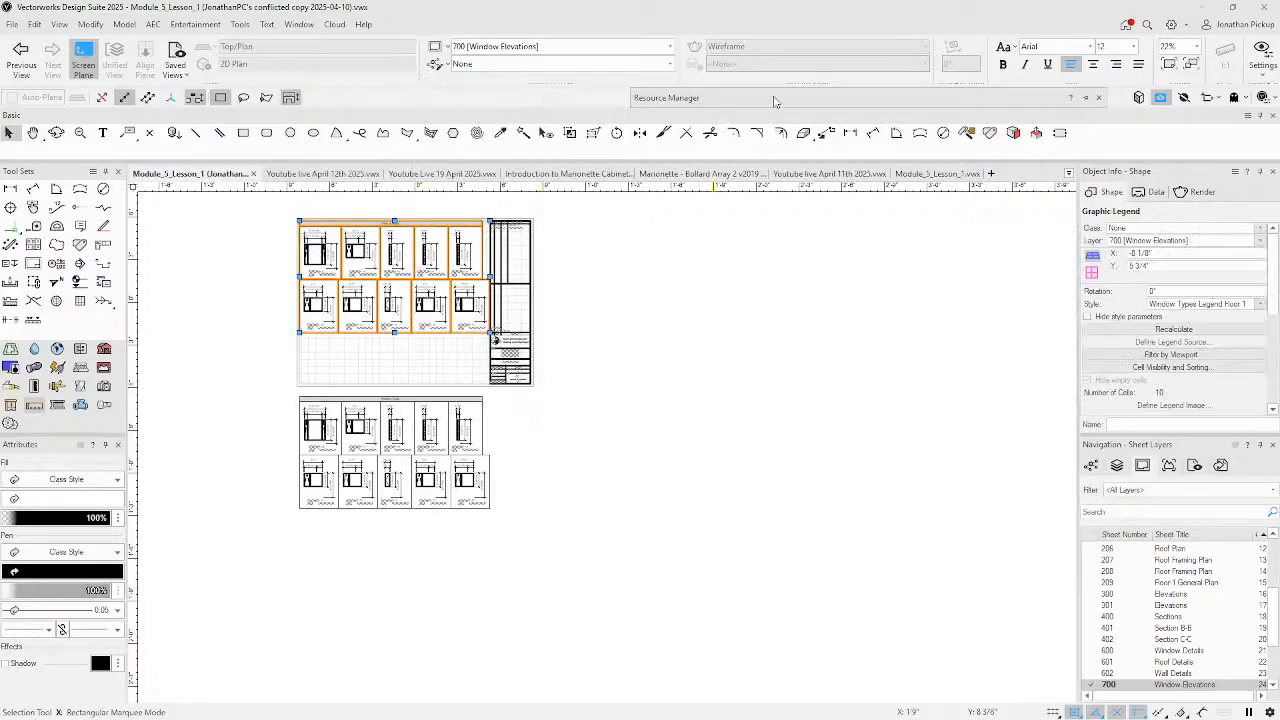
mouse_move(777, 100)
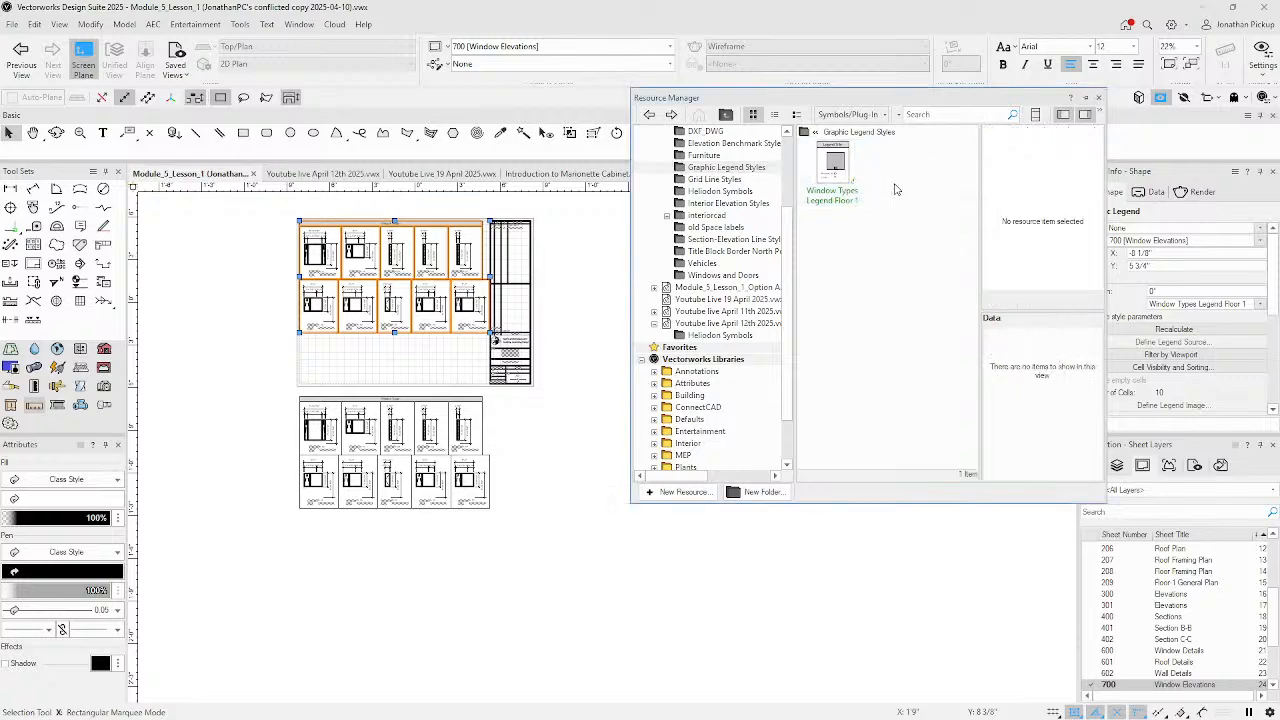
right_click(844, 172)
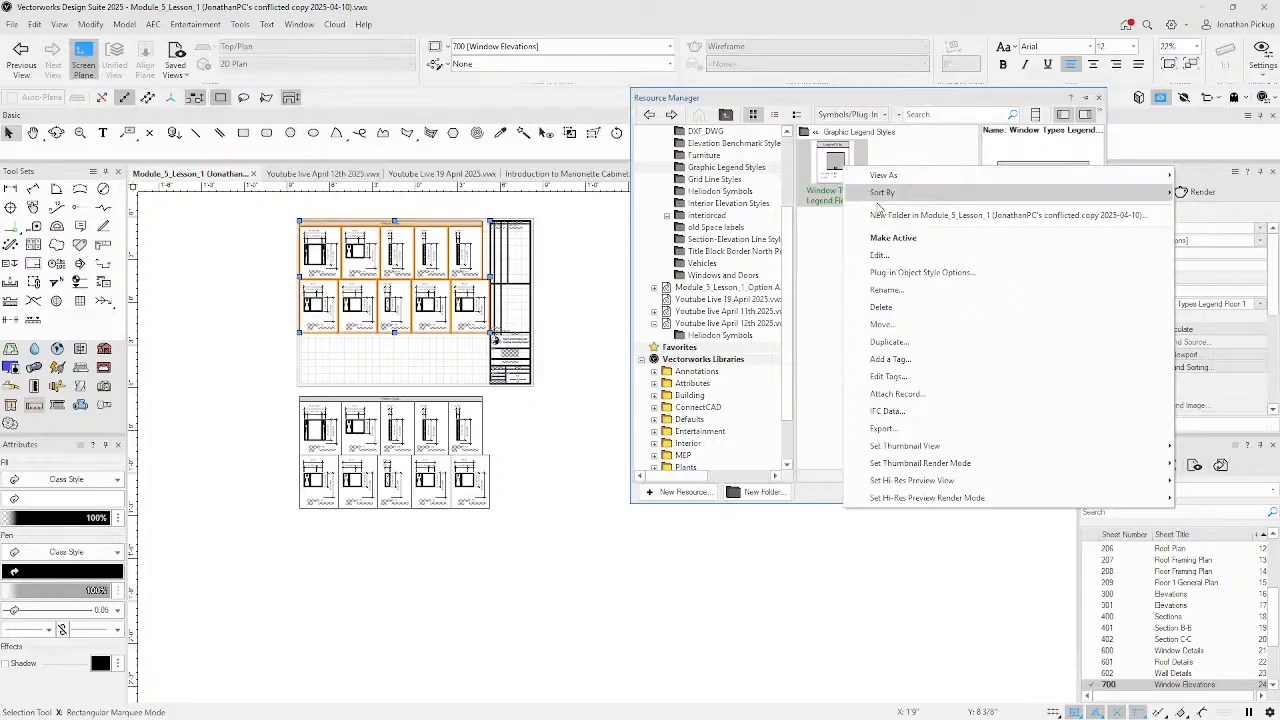
left_click(911, 343)
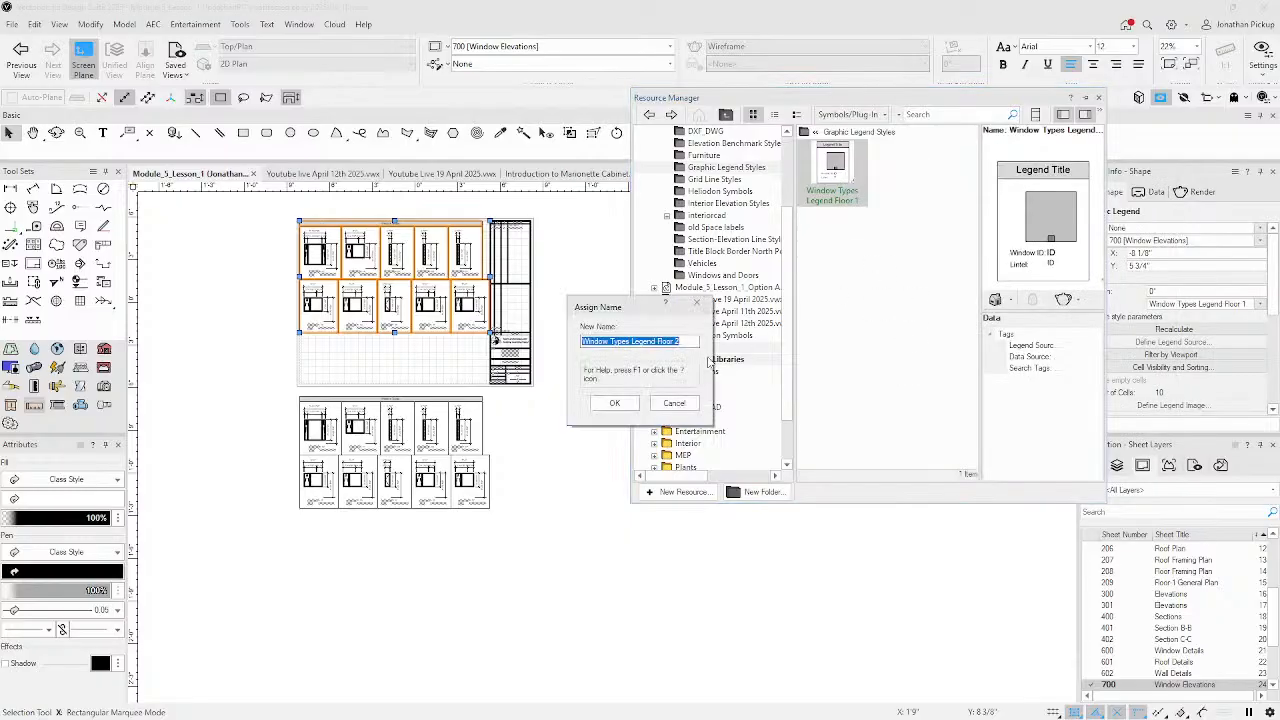
left_click(614, 402)
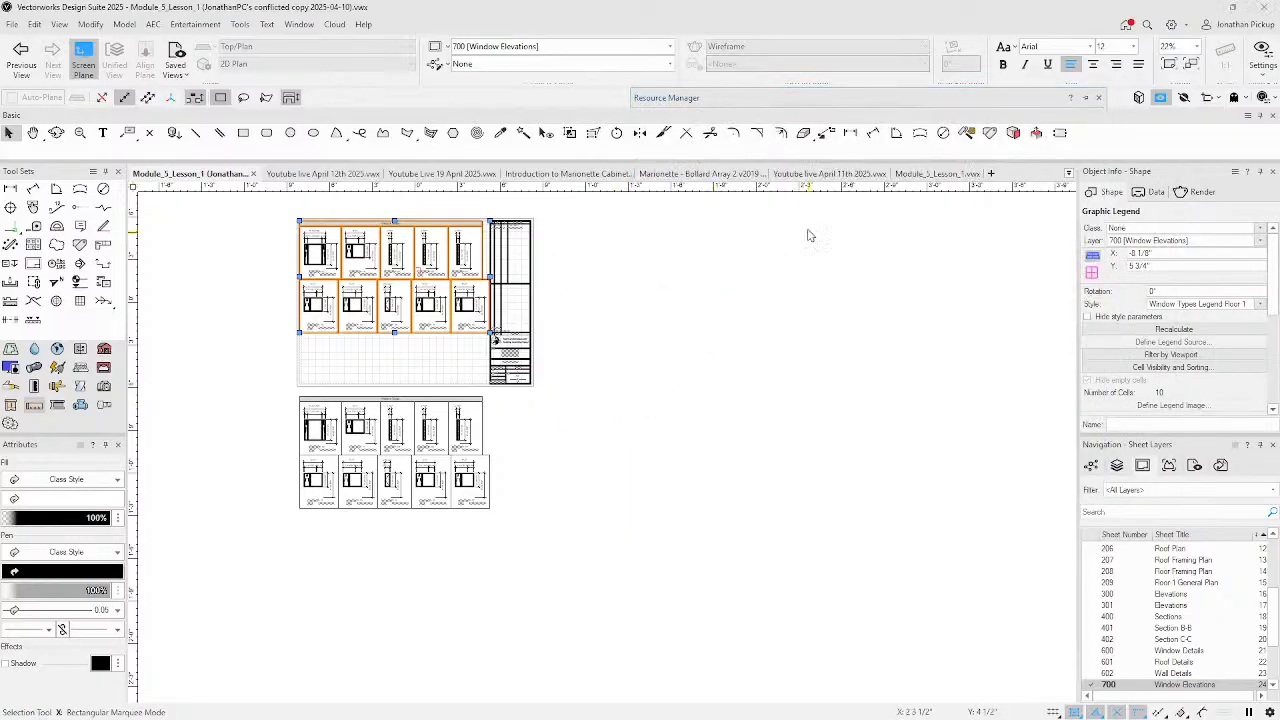
- Edit the "Window Types Legend Floor 2" style so its custom source criteria use the layer 2-Floor
mouse_move(849, 104)
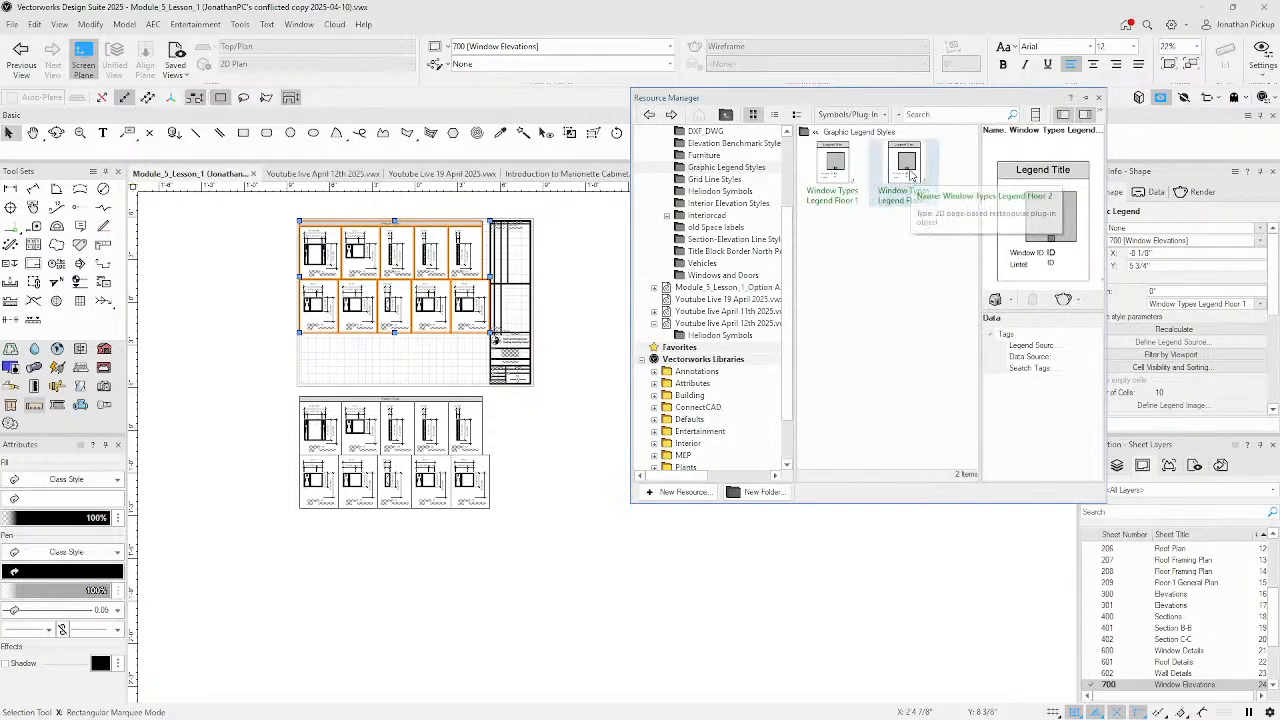
right_click(910, 175)
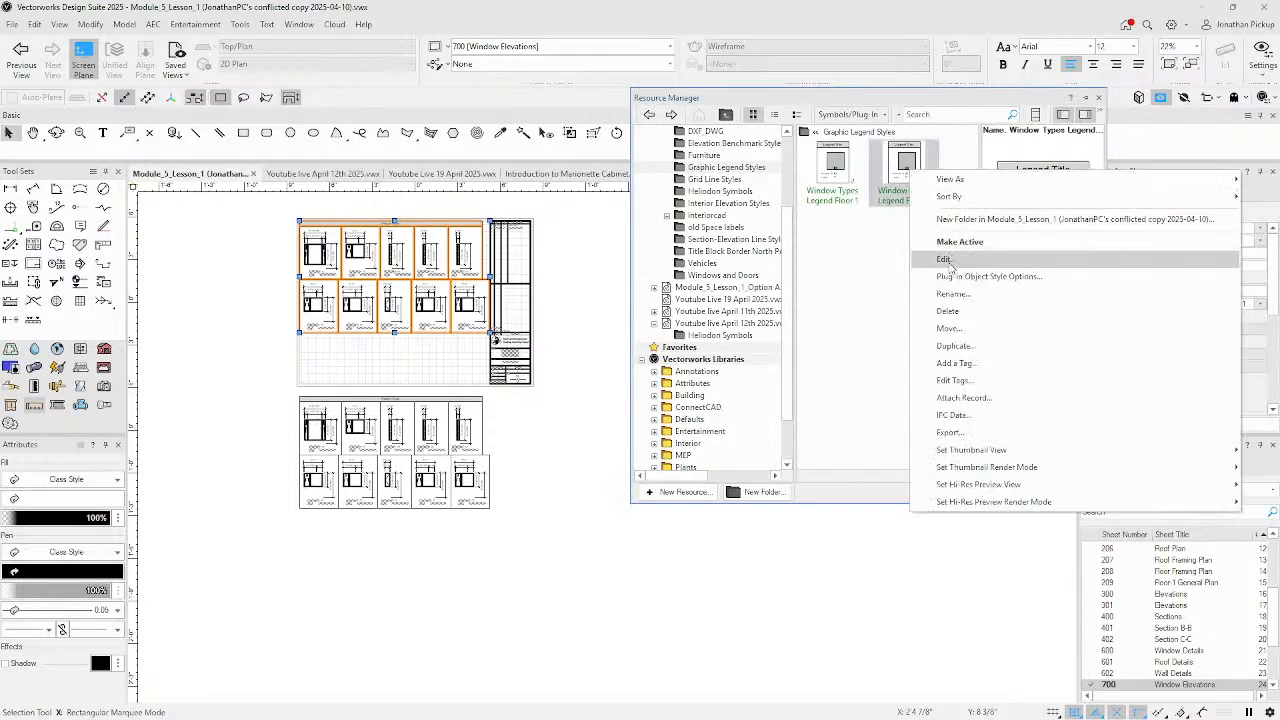
left_click(945, 260)
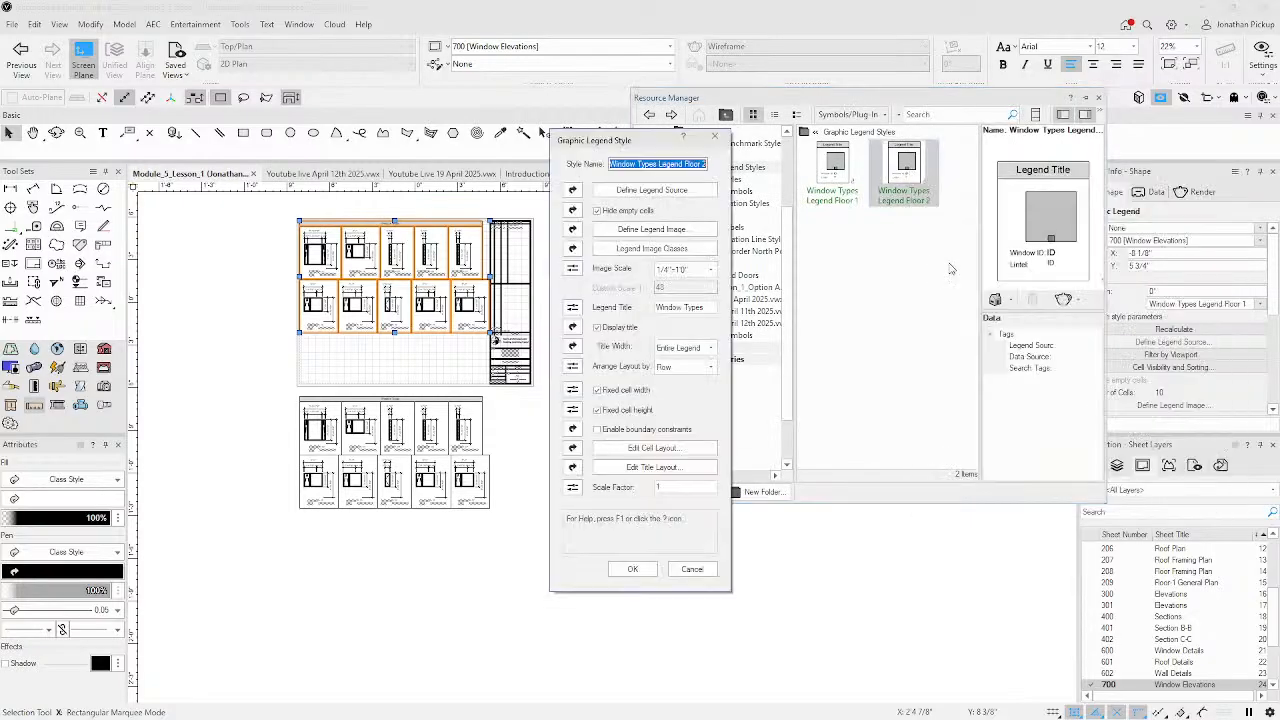
left_click(640, 191)
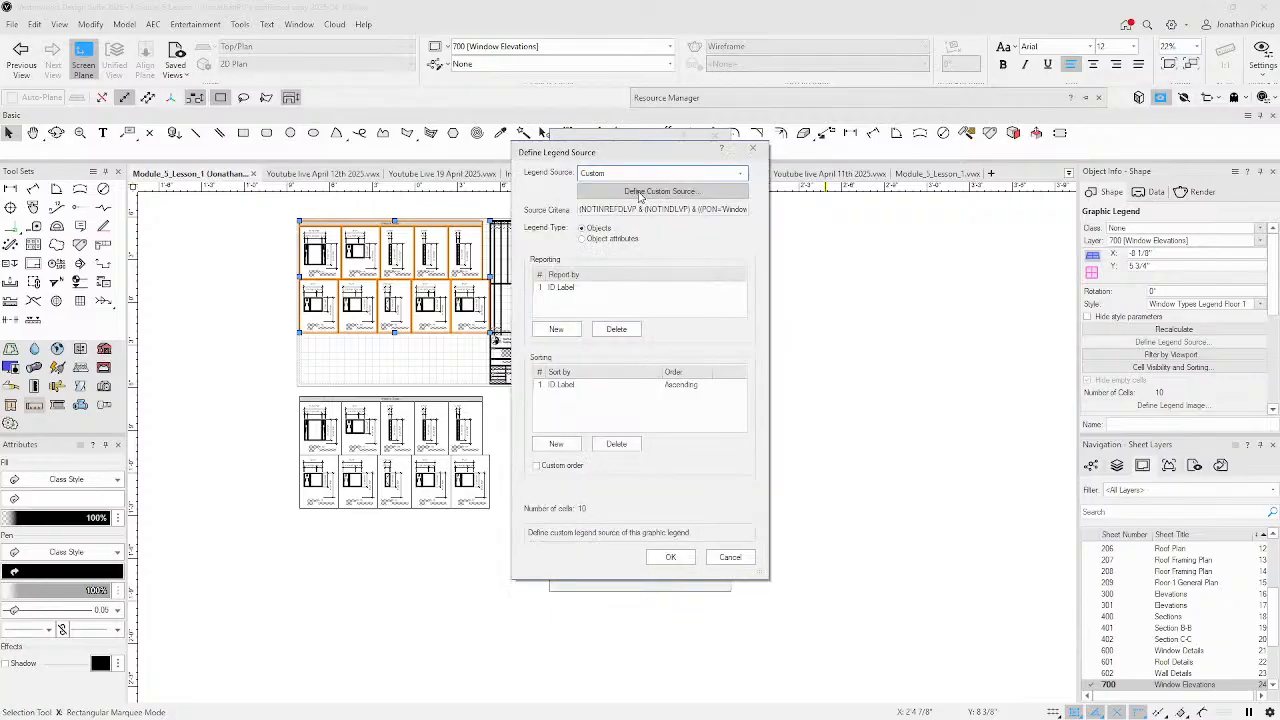
left_click(641, 192)
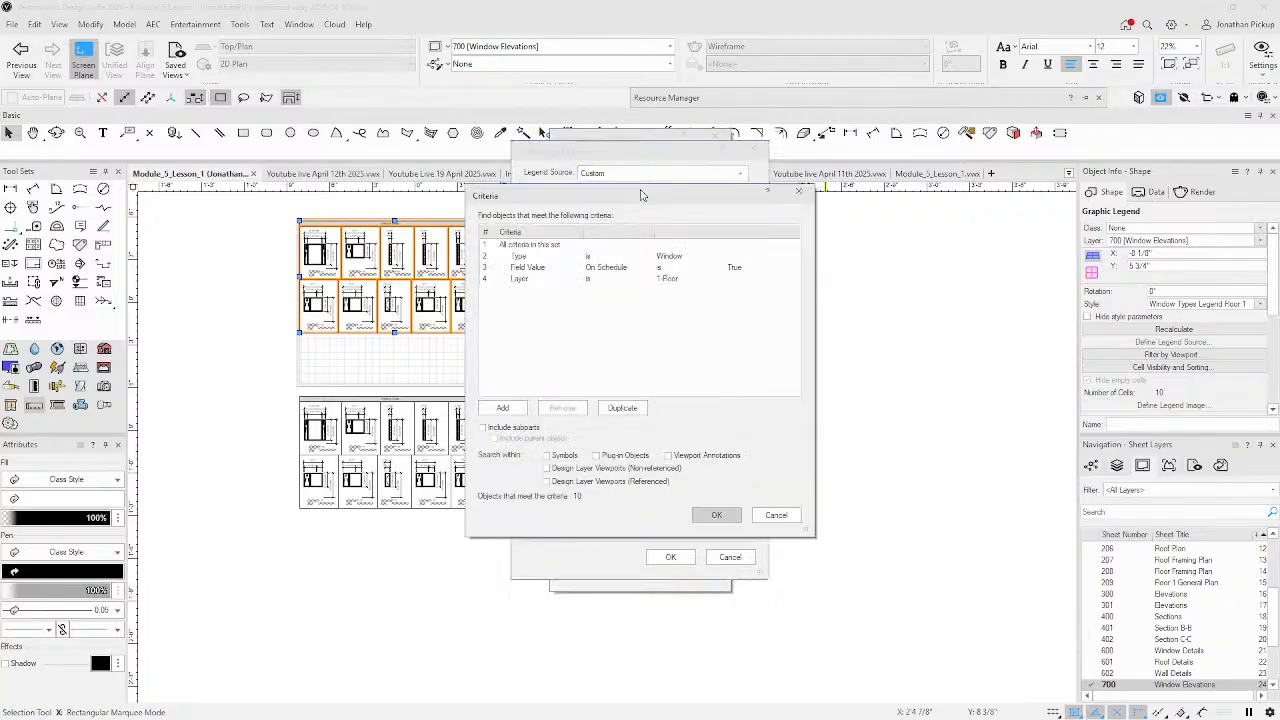
left_click(687, 279)
left_click(719, 281)
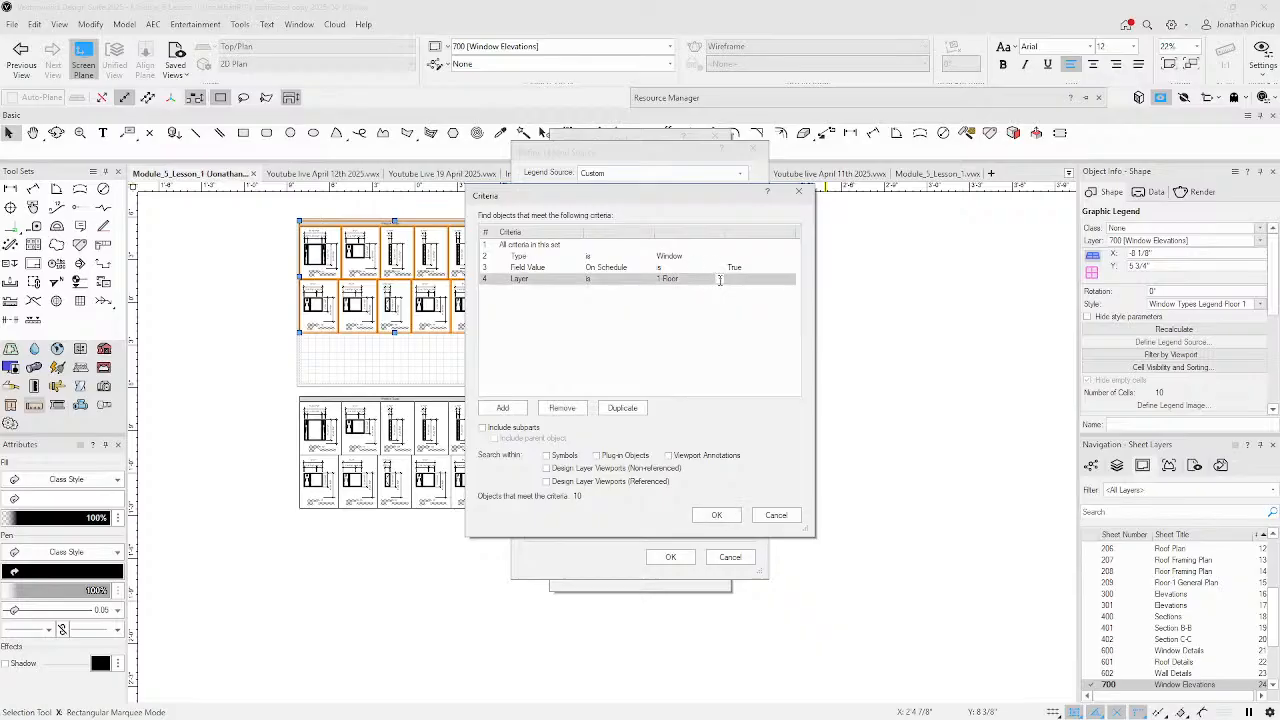
left_click(719, 279)
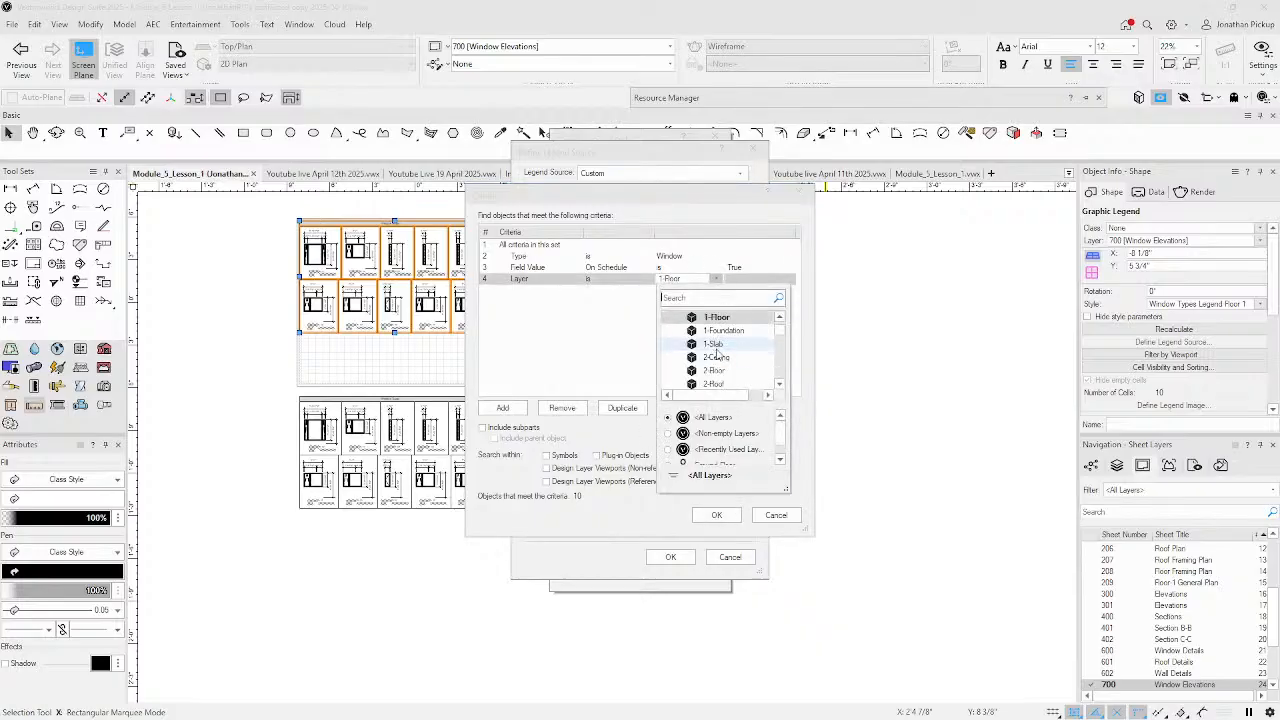
scroll(729, 356, "down", 3)
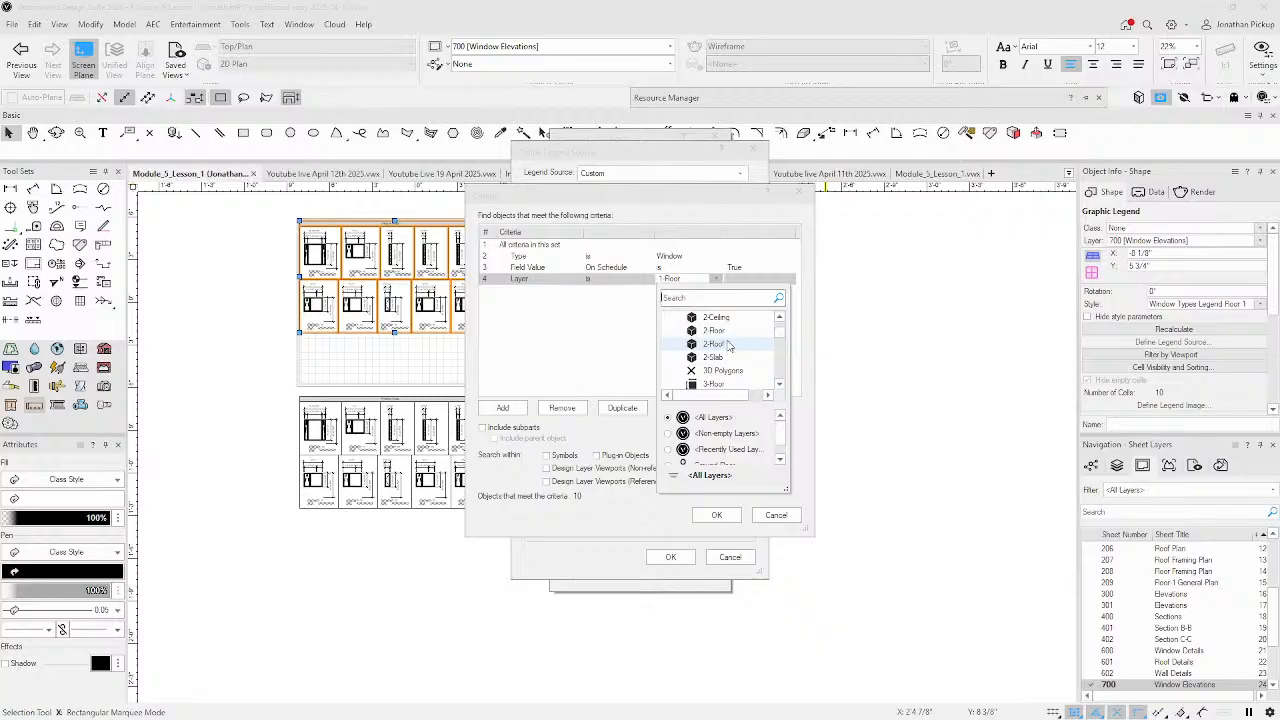
left_click(715, 344)
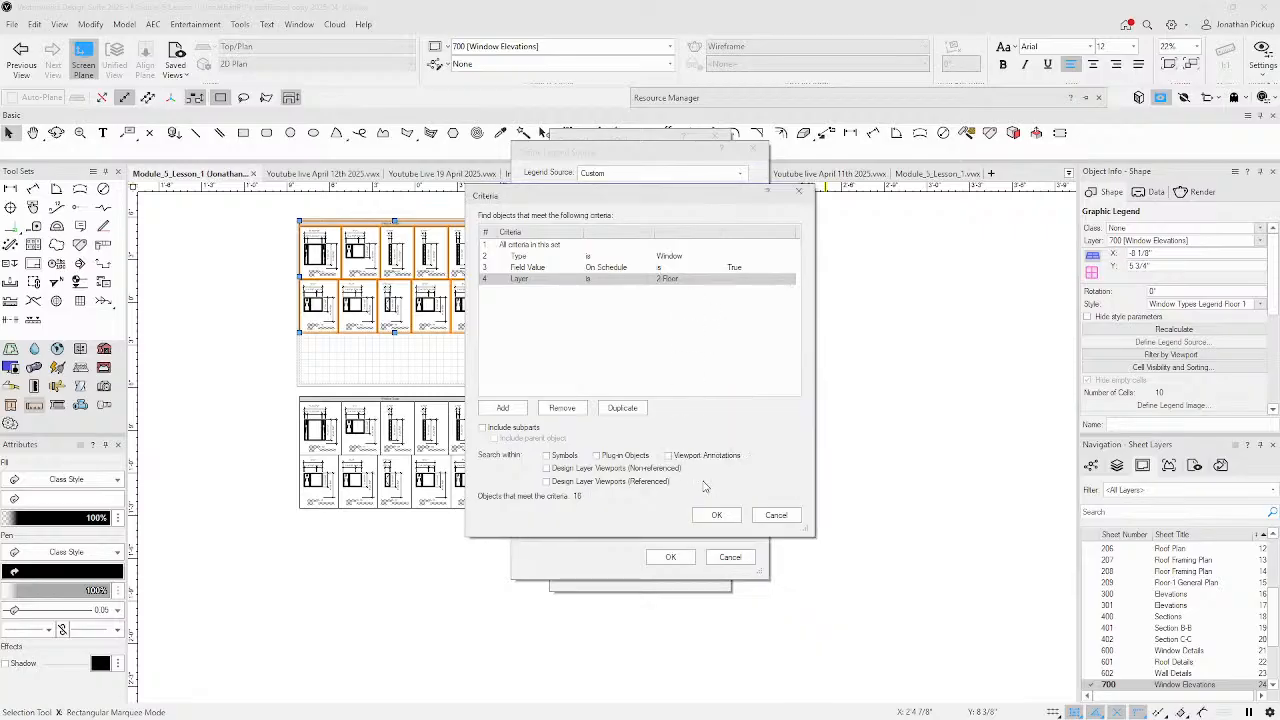
left_click(716, 515)
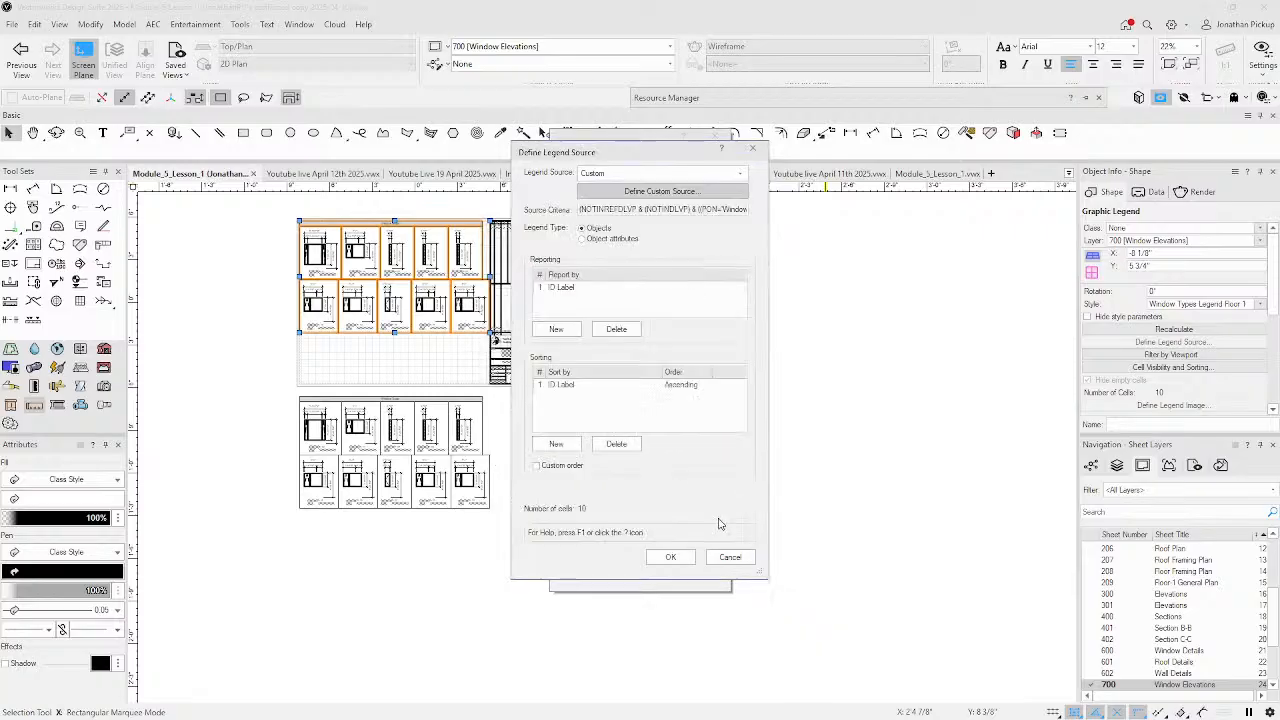
left_click(670, 557)
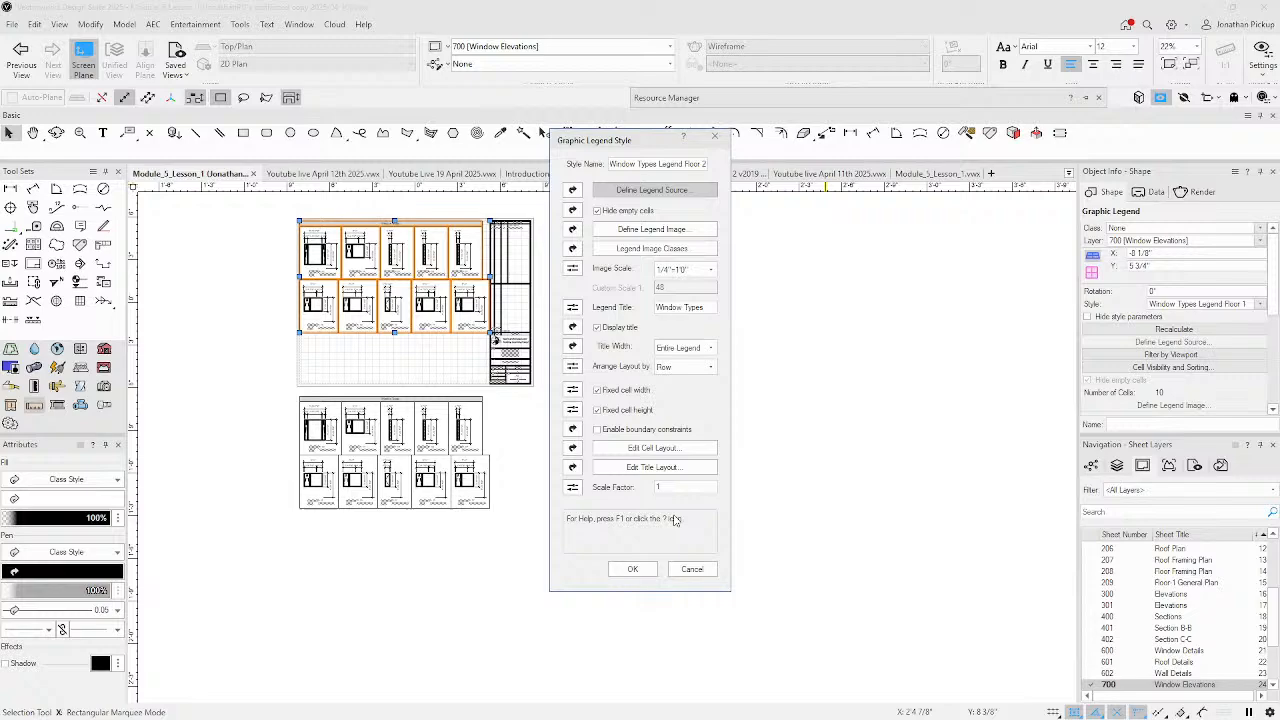
left_click(632, 570)
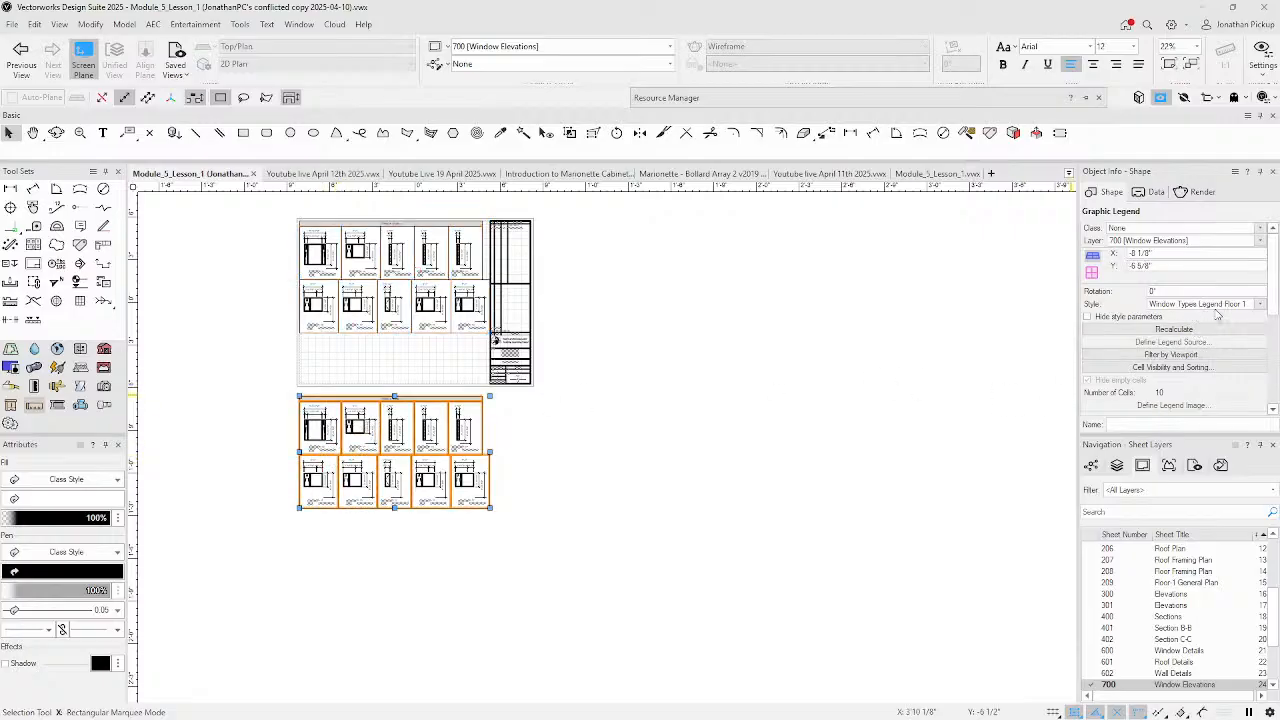
- Replace the lower legend's style with "Window Types Legend Floor 2" from the current file
left_click(1257, 304)
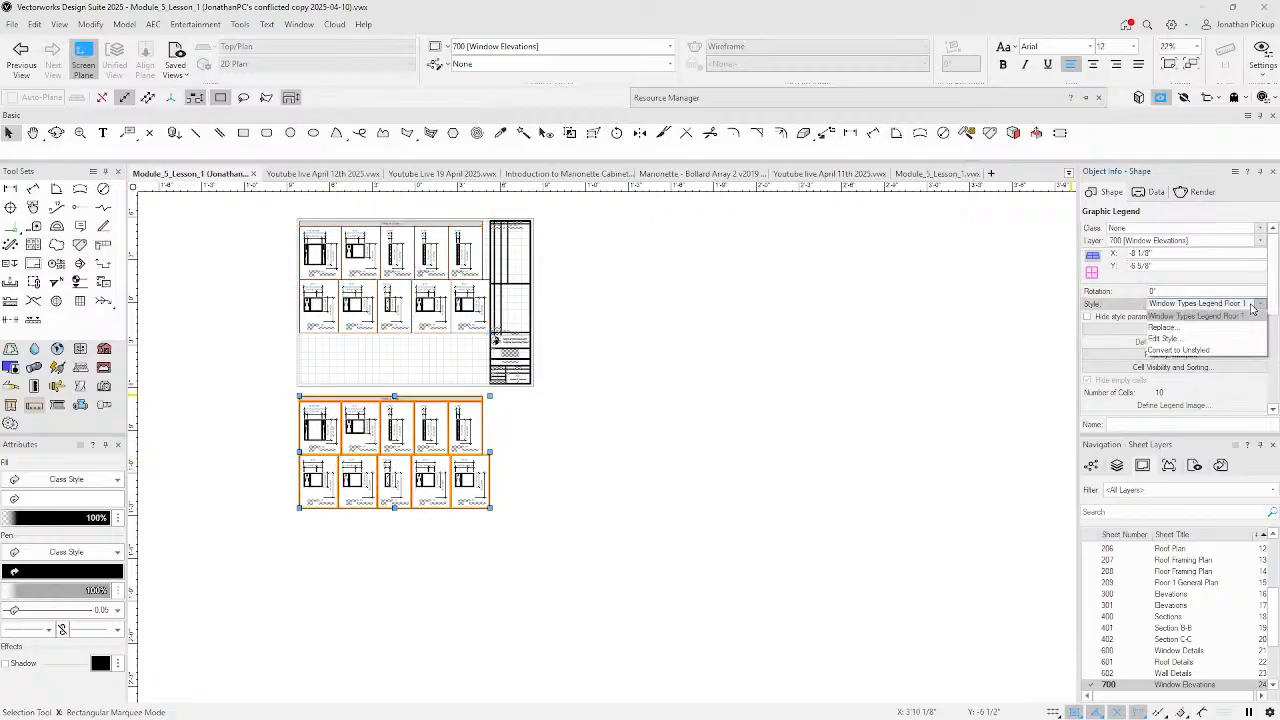
left_click(1168, 323)
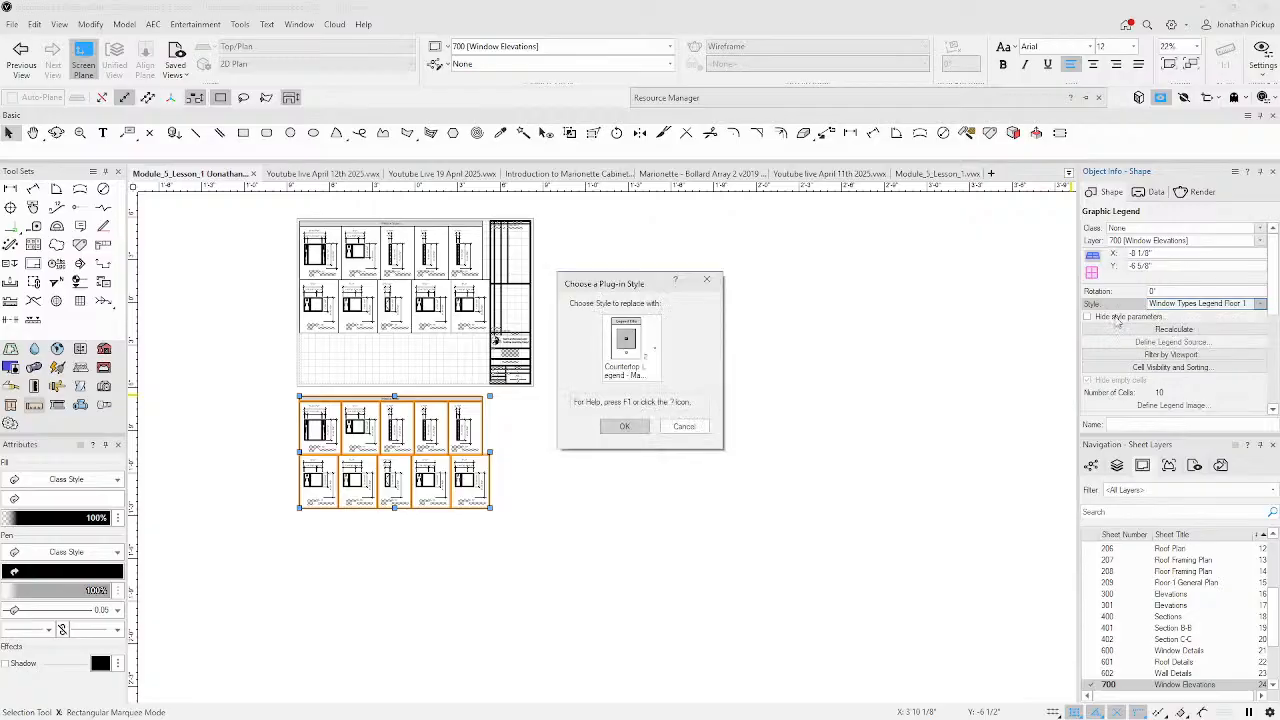
left_click(638, 352)
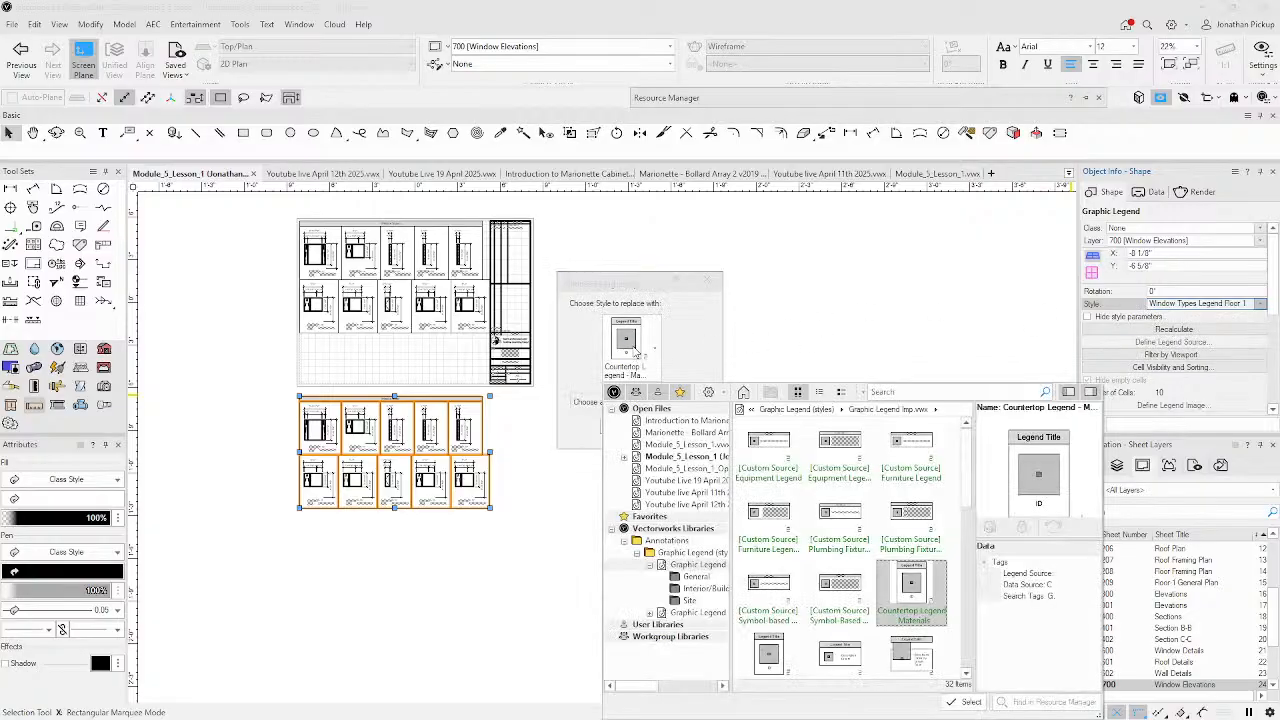
left_click(670, 458)
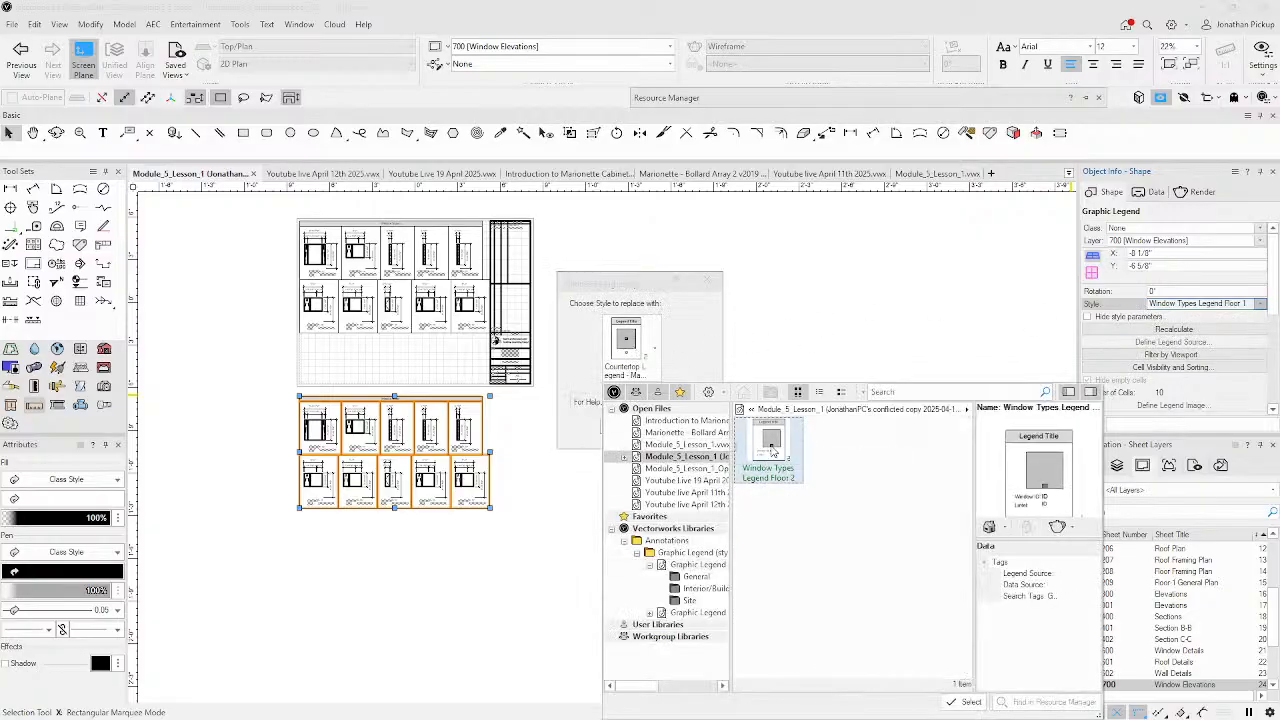
left_click(967, 701)
key("Return")
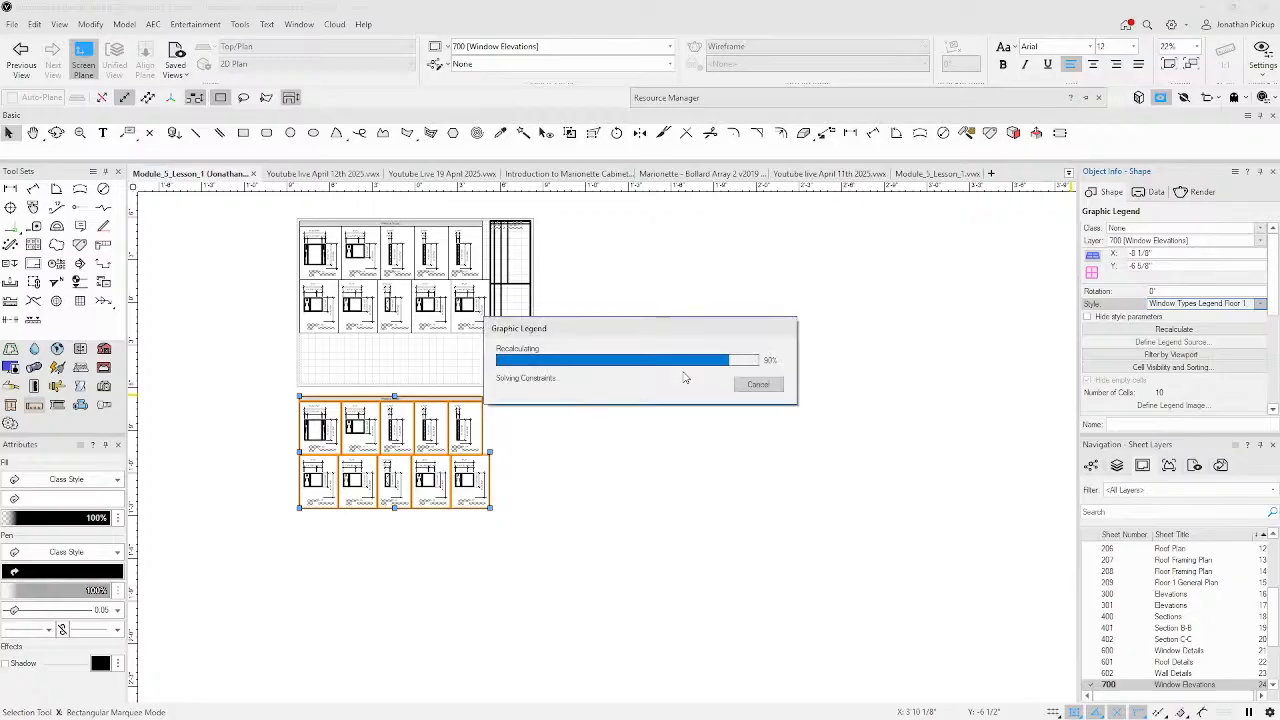
left_click(684, 376)
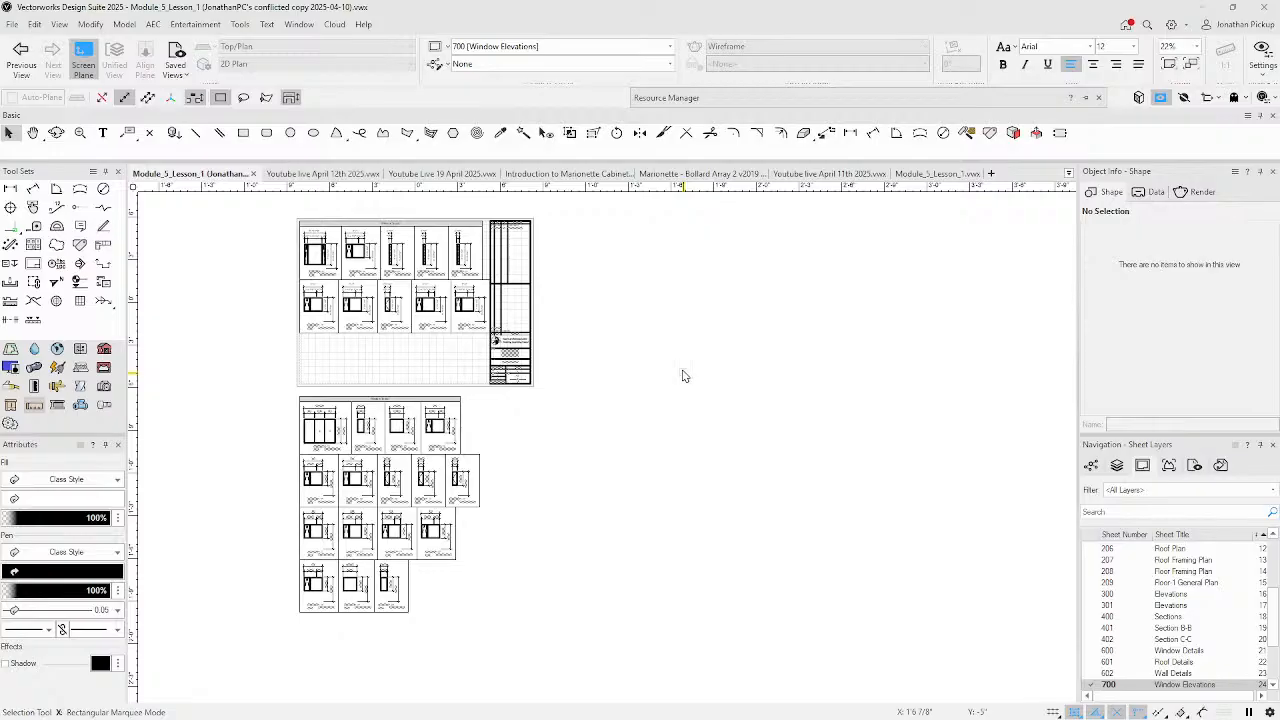
- Compare the two window legends and examine the window cells and IDs in the lower Floor 2 legend
left_click(400, 250)
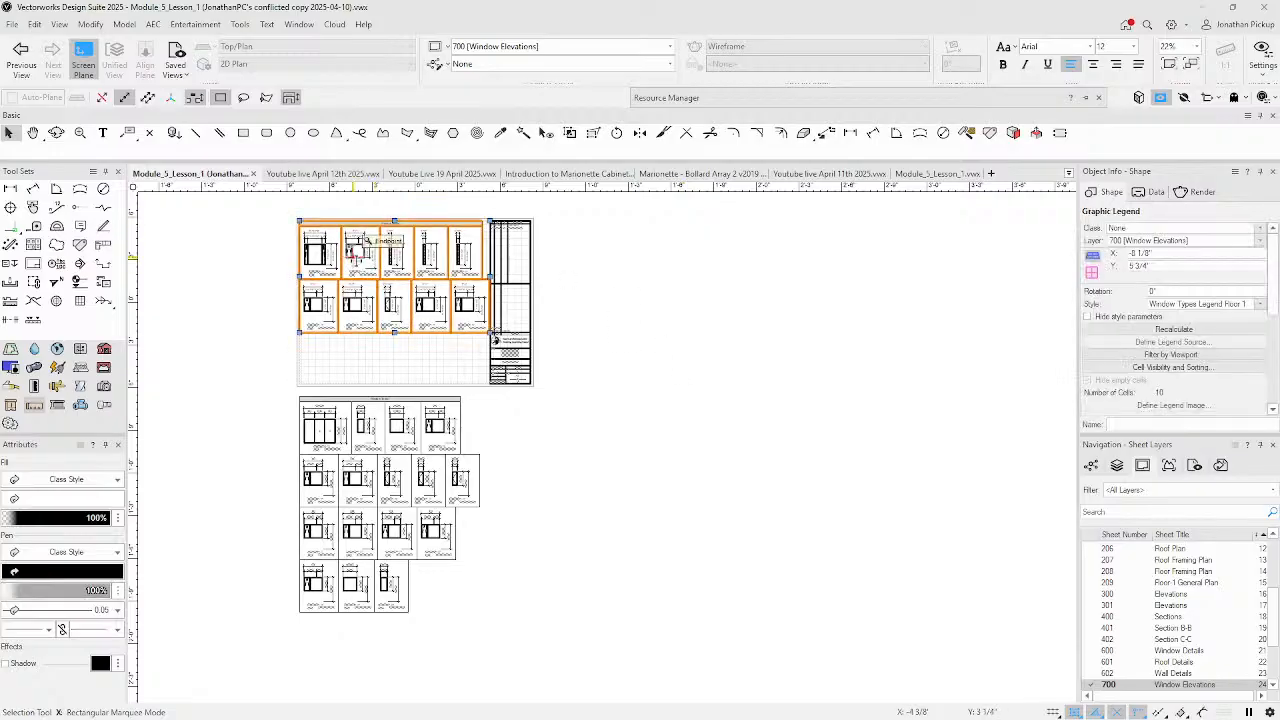
left_click(383, 432)
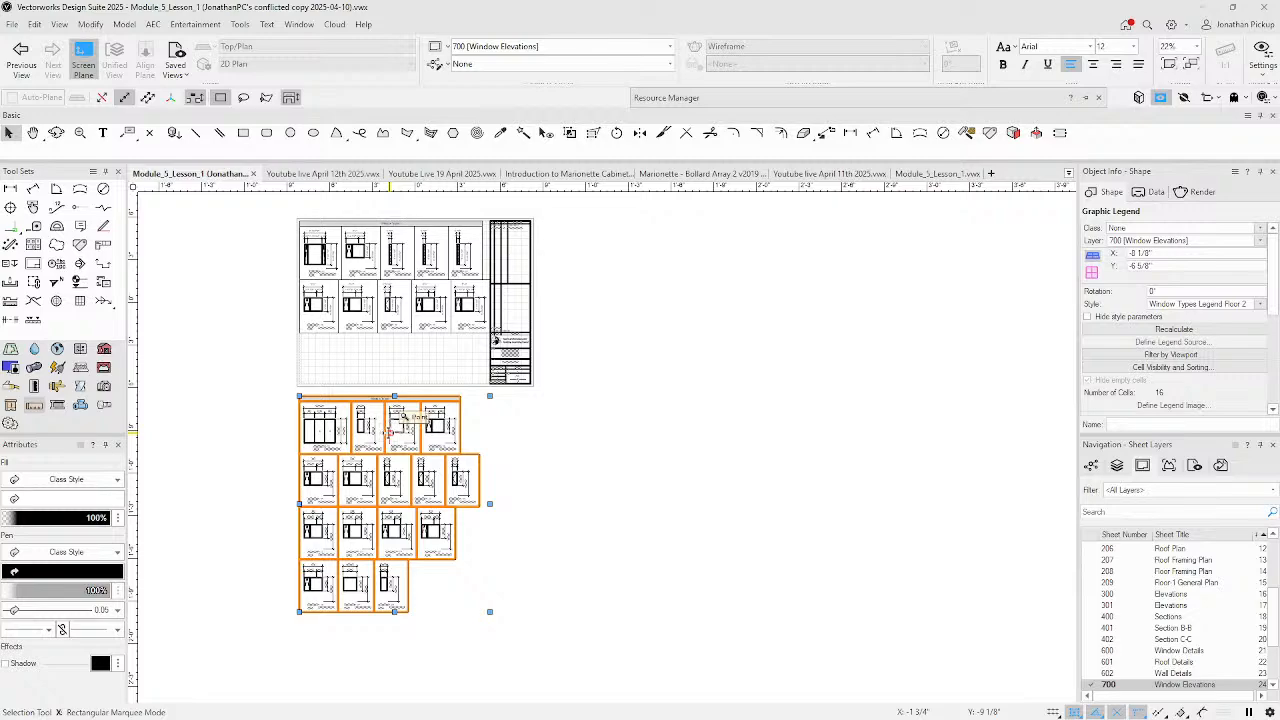
scroll(388, 432, "up", 5)
scroll(363, 409, "down", 1)
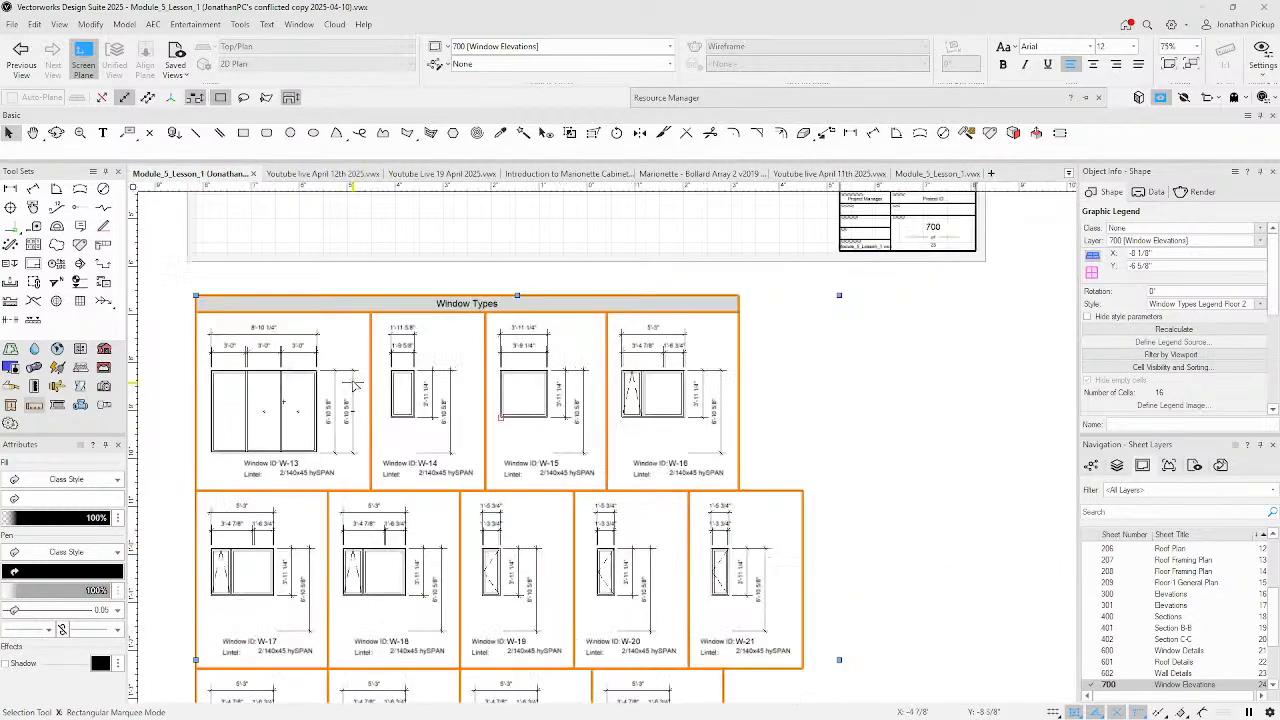
scroll(353, 385, "down", 1)
scroll(361, 385, "up", 2)
scroll(467, 353, "down", 1)
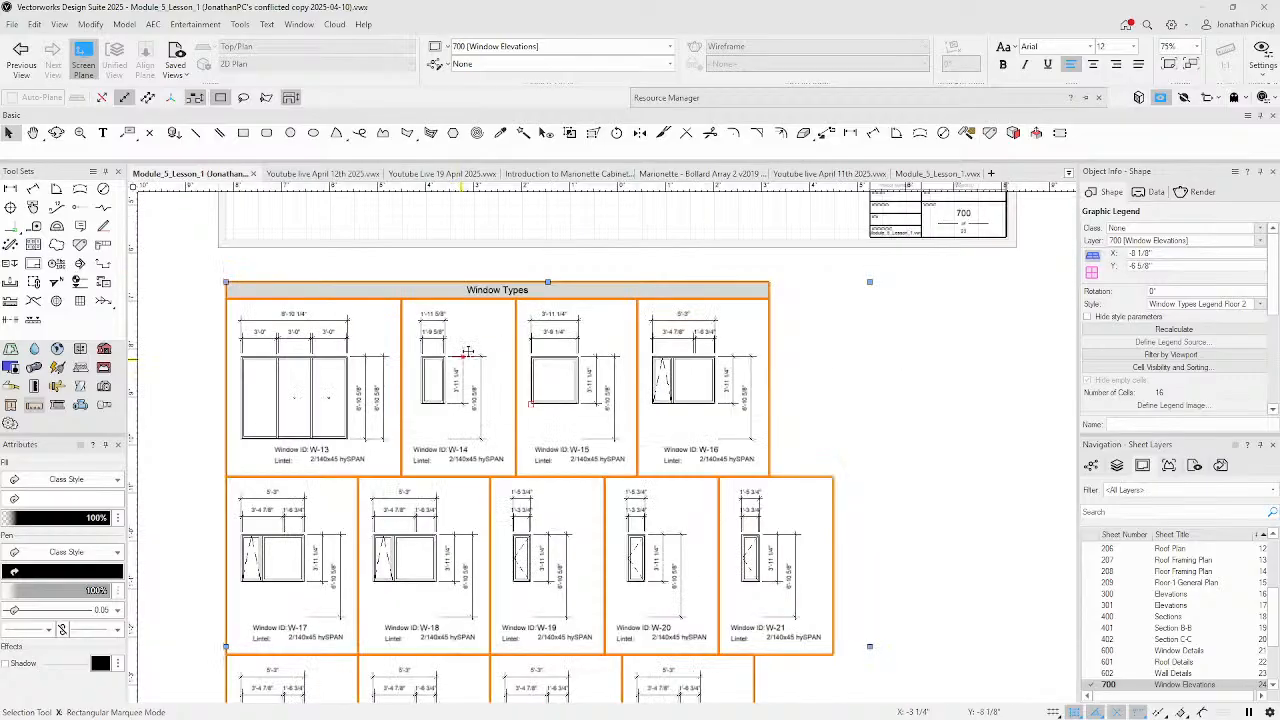
left_click(945, 358)
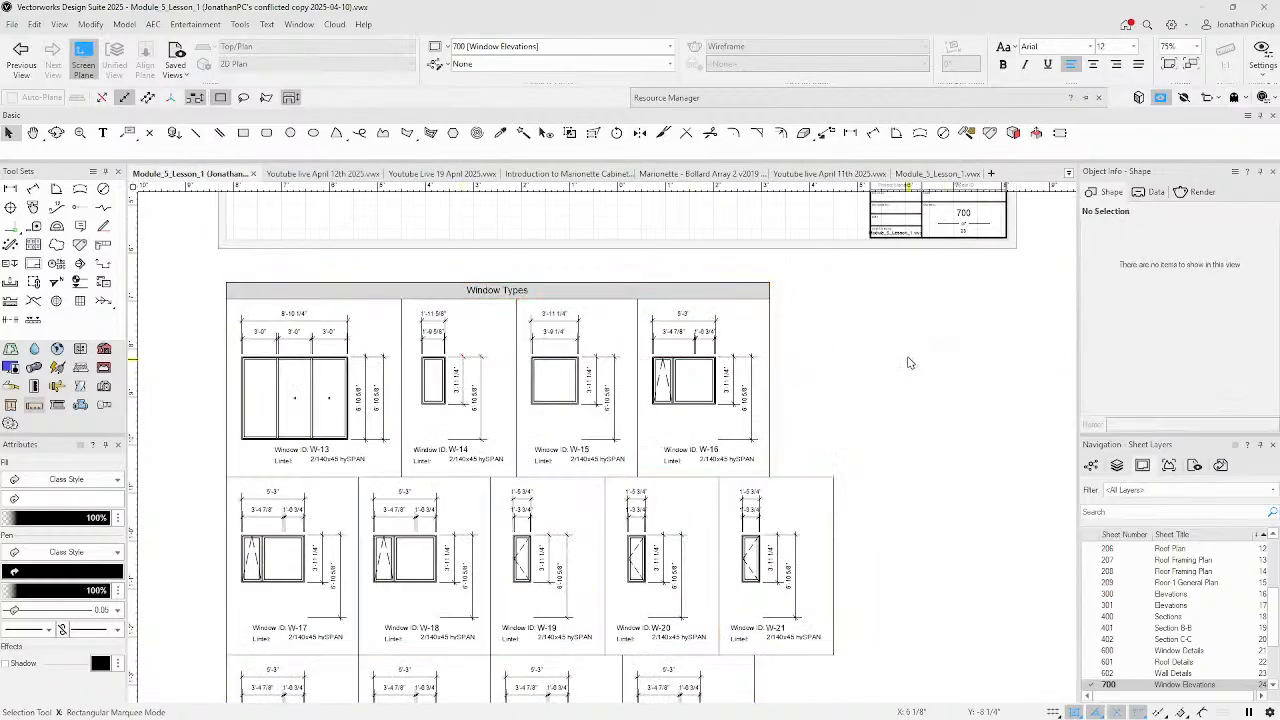
scroll(909, 365, "down", 1)
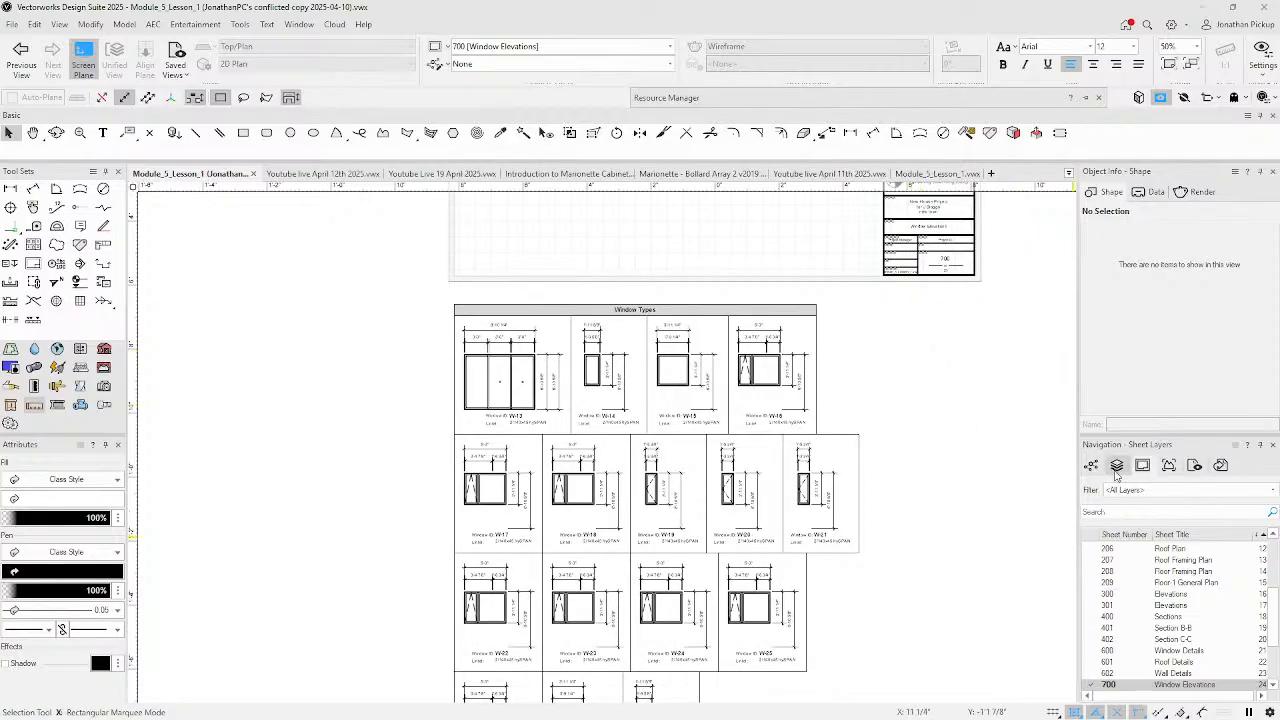
- Go to the design layers, make 2-Floor the active layer and hide all the others
left_click(1117, 467)
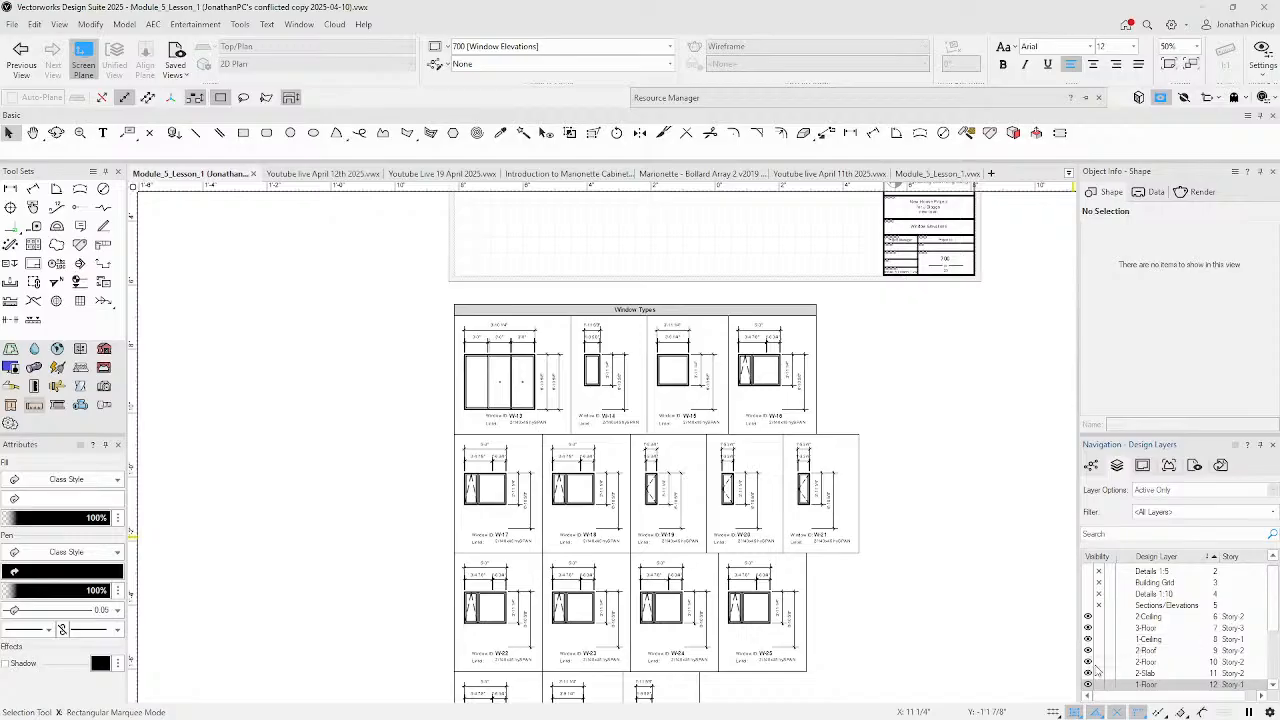
left_click(1099, 629, "alt")
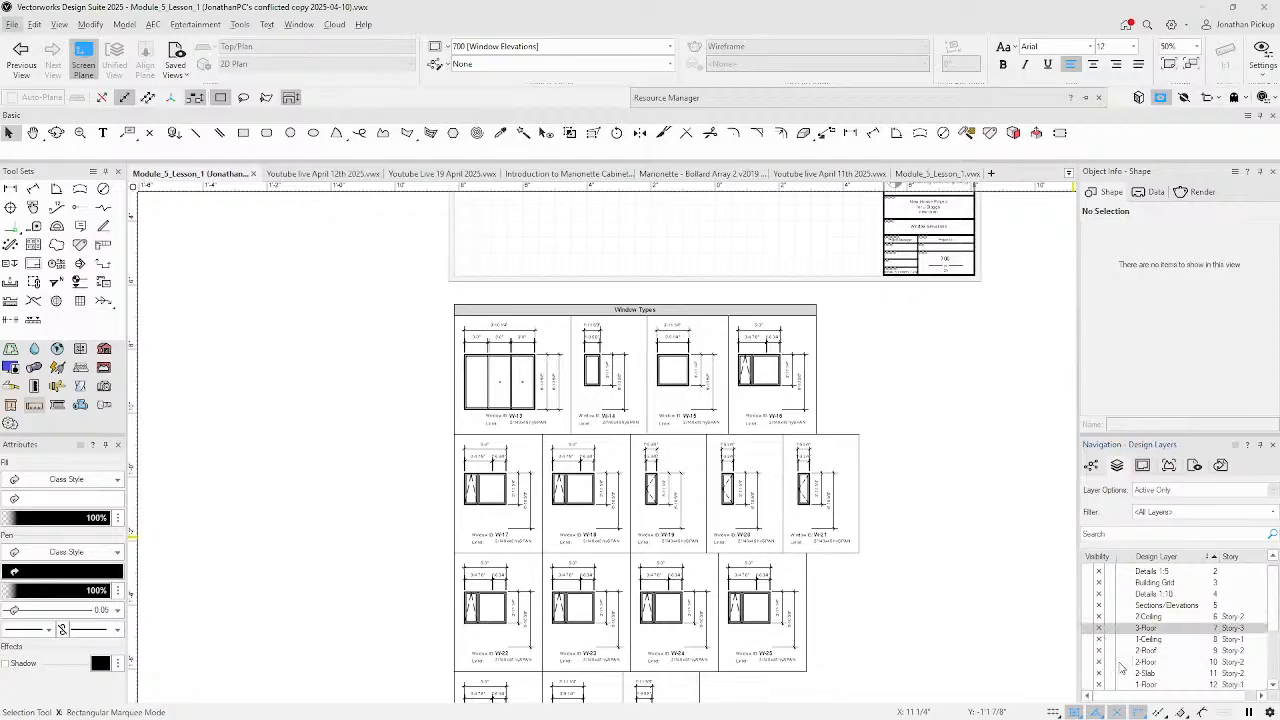
left_click(1121, 663)
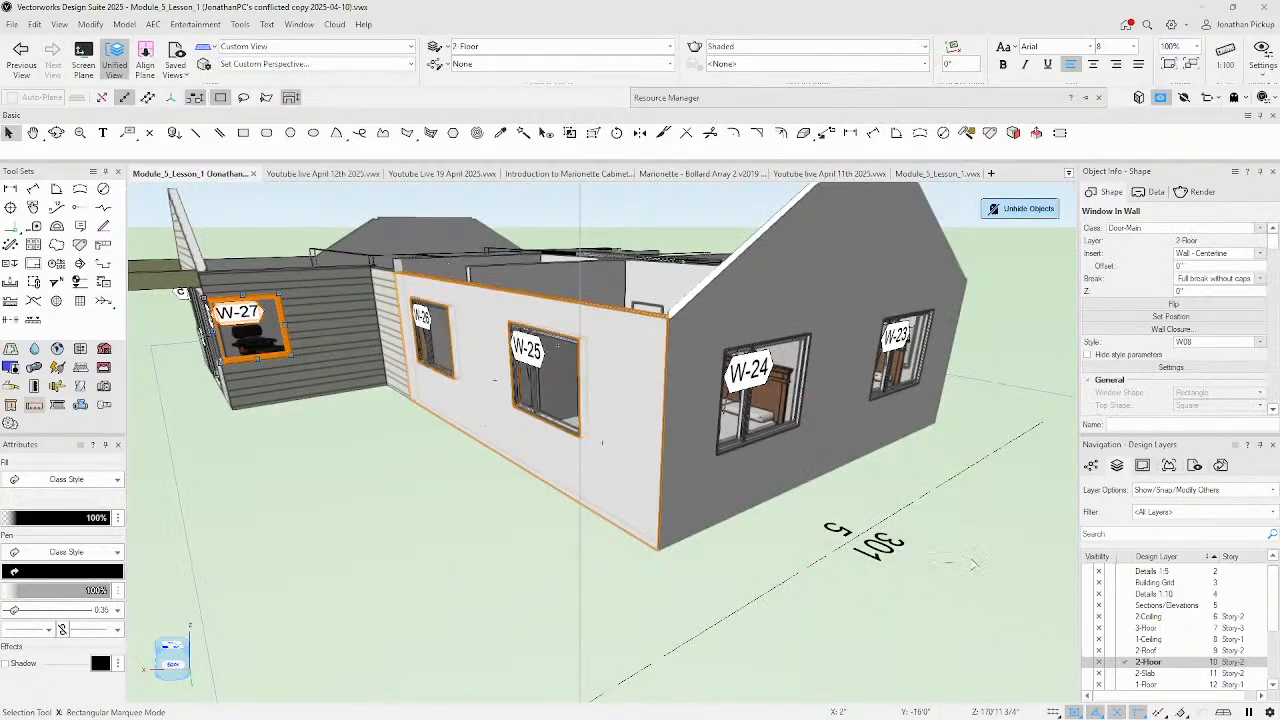
- Inspect the floor 2 model in 3D and check the schedule setting of the demolished window beside the lounge chairs
scroll(586, 468, "down", 1)
scroll(586, 468, "down", 1)
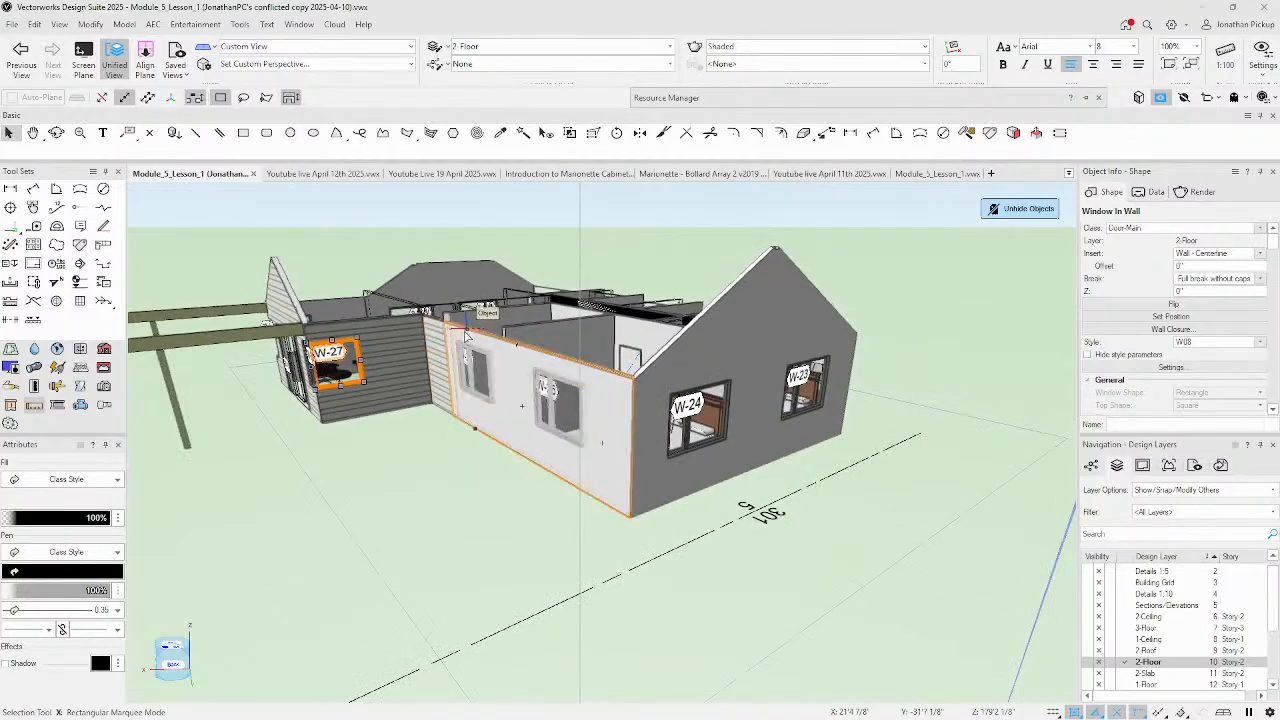
middle_click_drag(465, 332, 390, 397, "ctrl")
key("x")
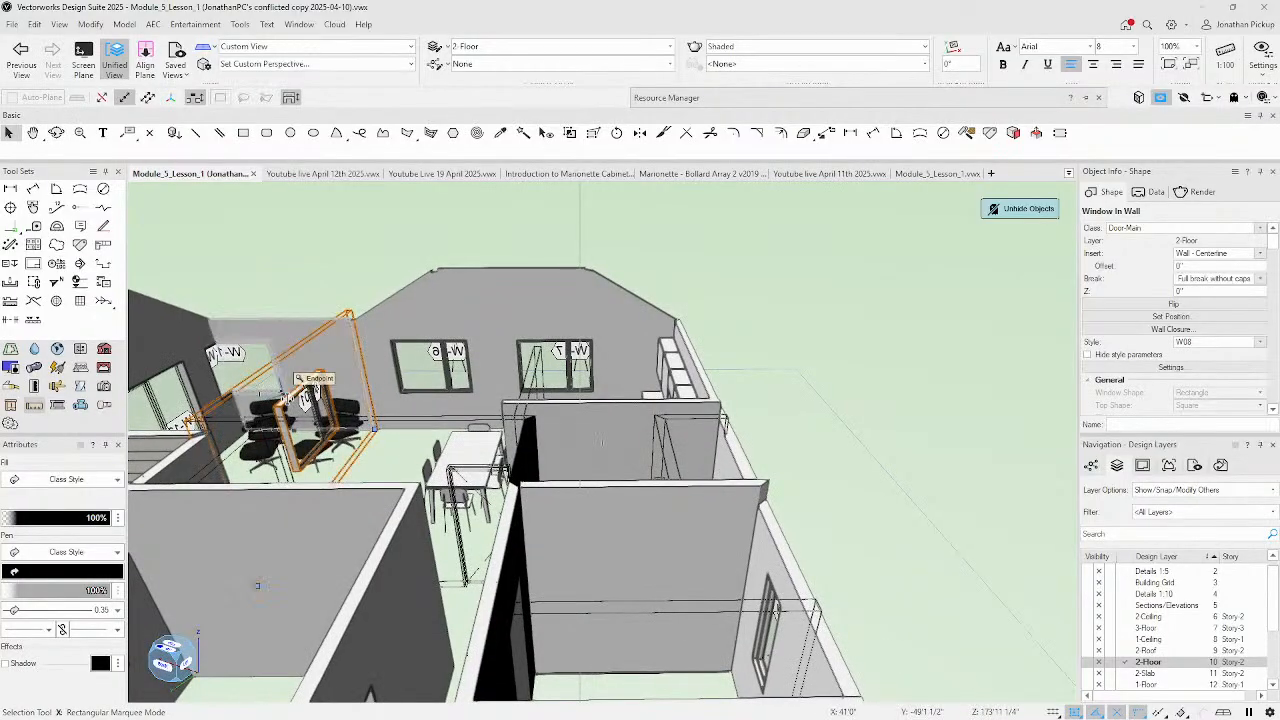
left_click(288, 398)
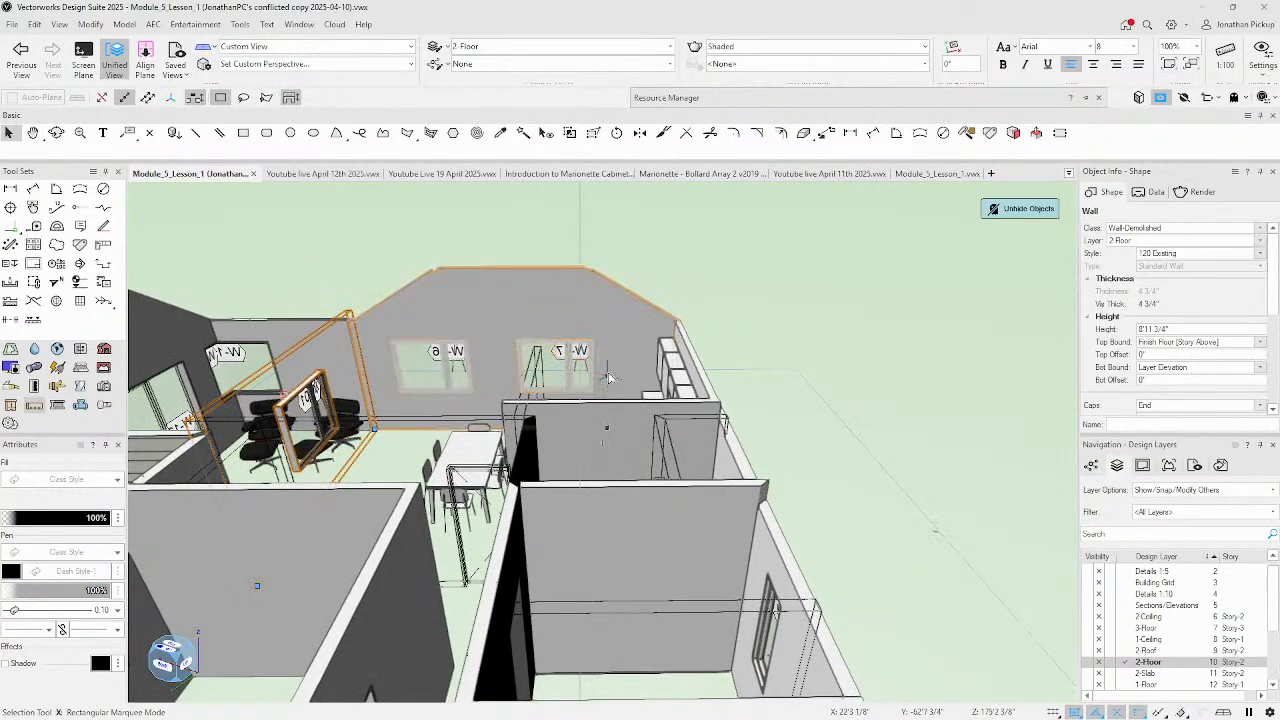
middle_click_drag(559, 352, 409, 399, "ctrl")
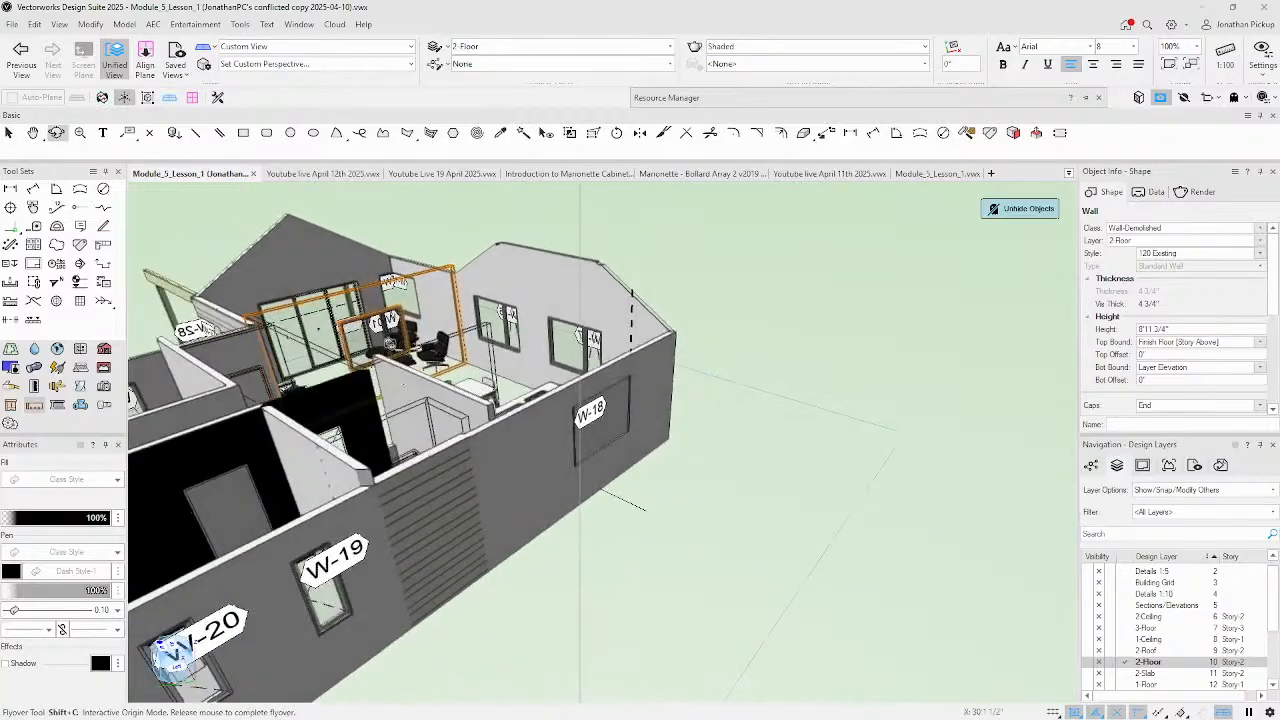
scroll(392, 345, "up", 3)
left_click(387, 340)
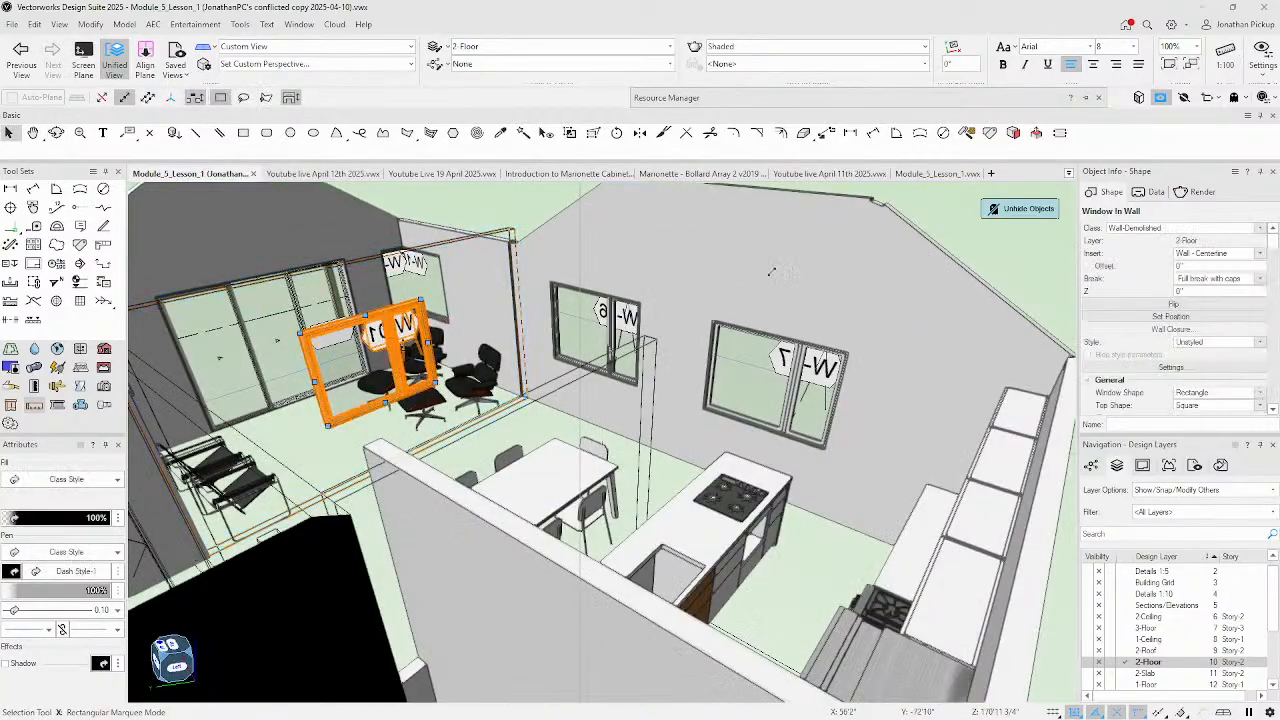
scroll(1155, 370, "down", 3)
scroll(1155, 370, "down", 5)
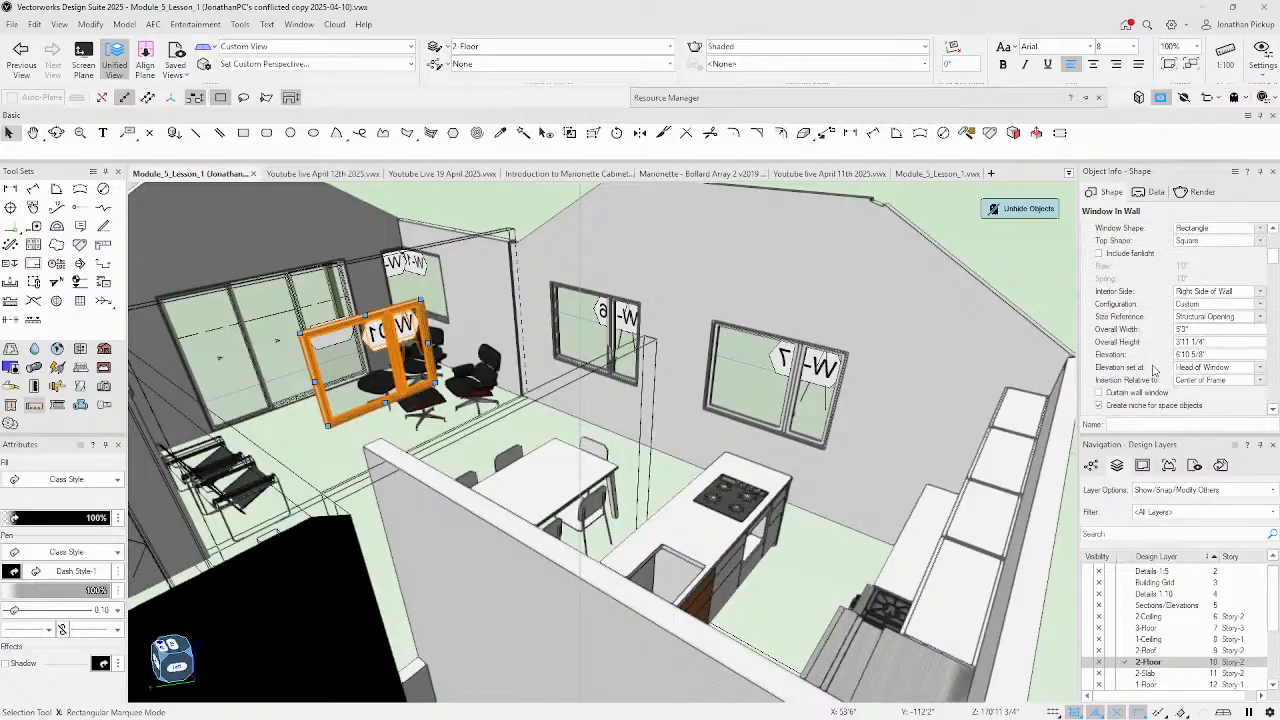
scroll(1150, 374, "down", 2)
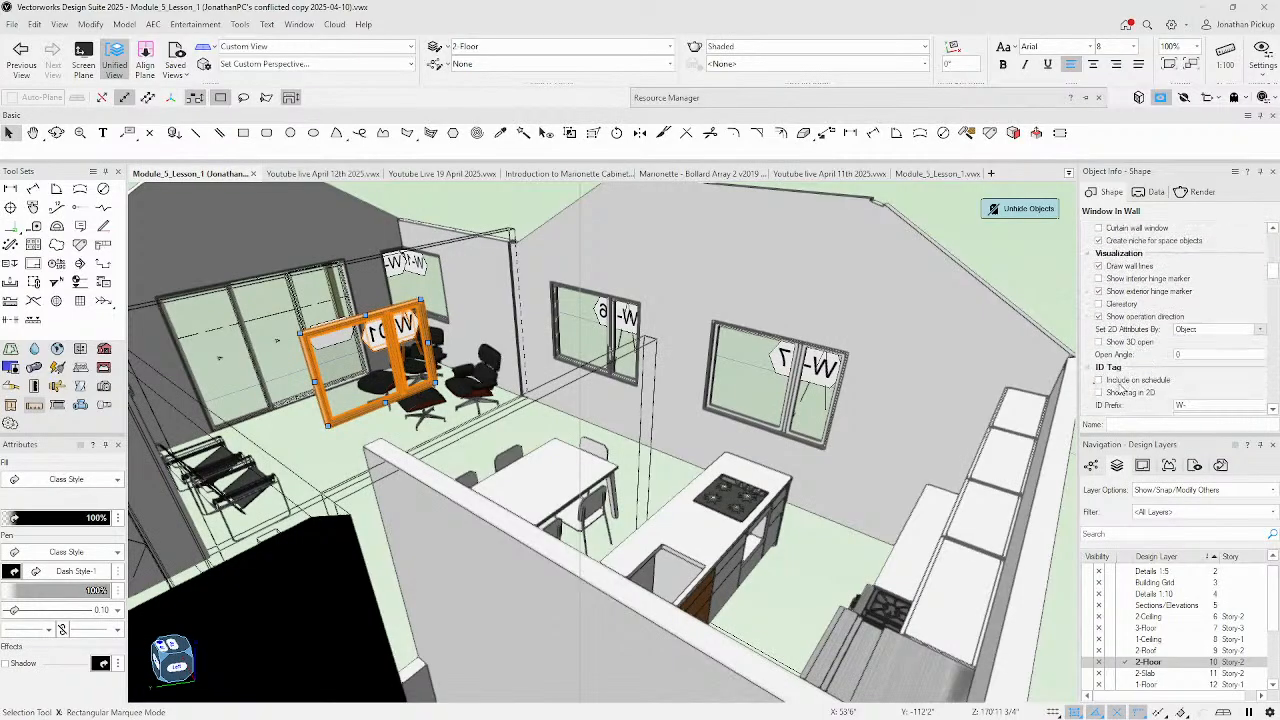
scroll(810, 400, "down", 5)
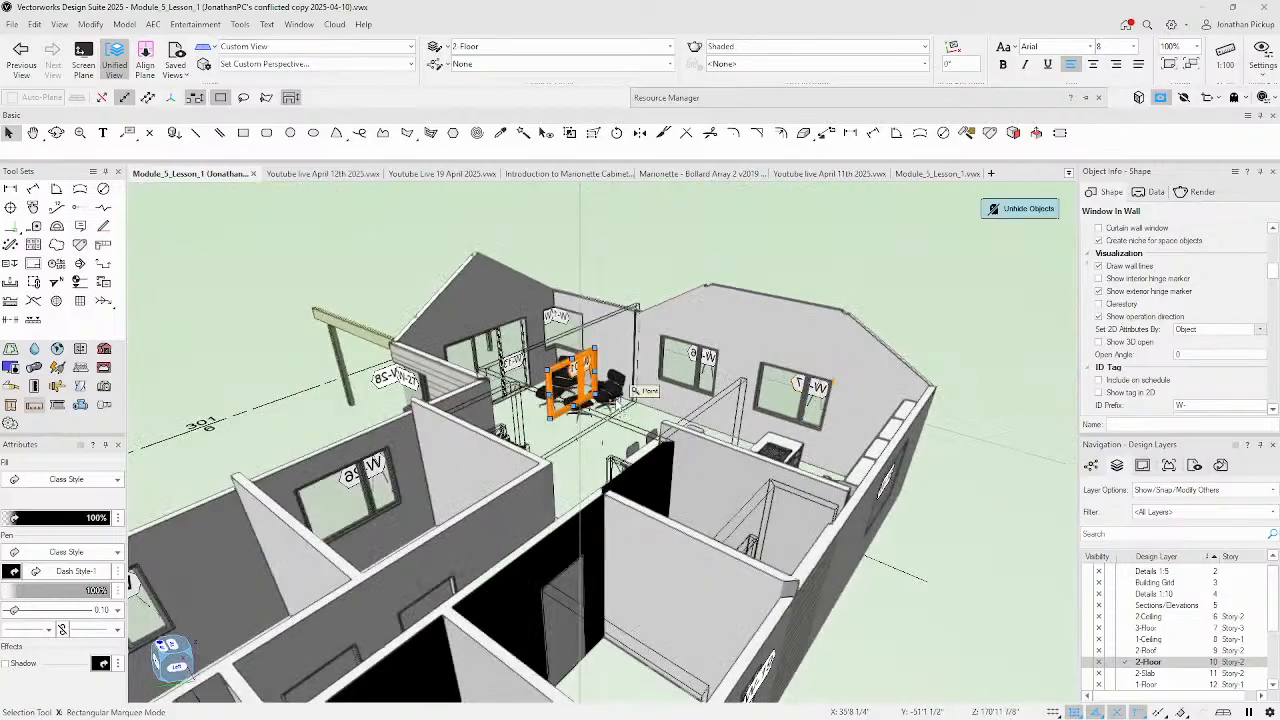
- Check the schedule setting and ID label of the gable-wall window and the window to the right of the lounge chairs on floor 2
left_click(495, 355)
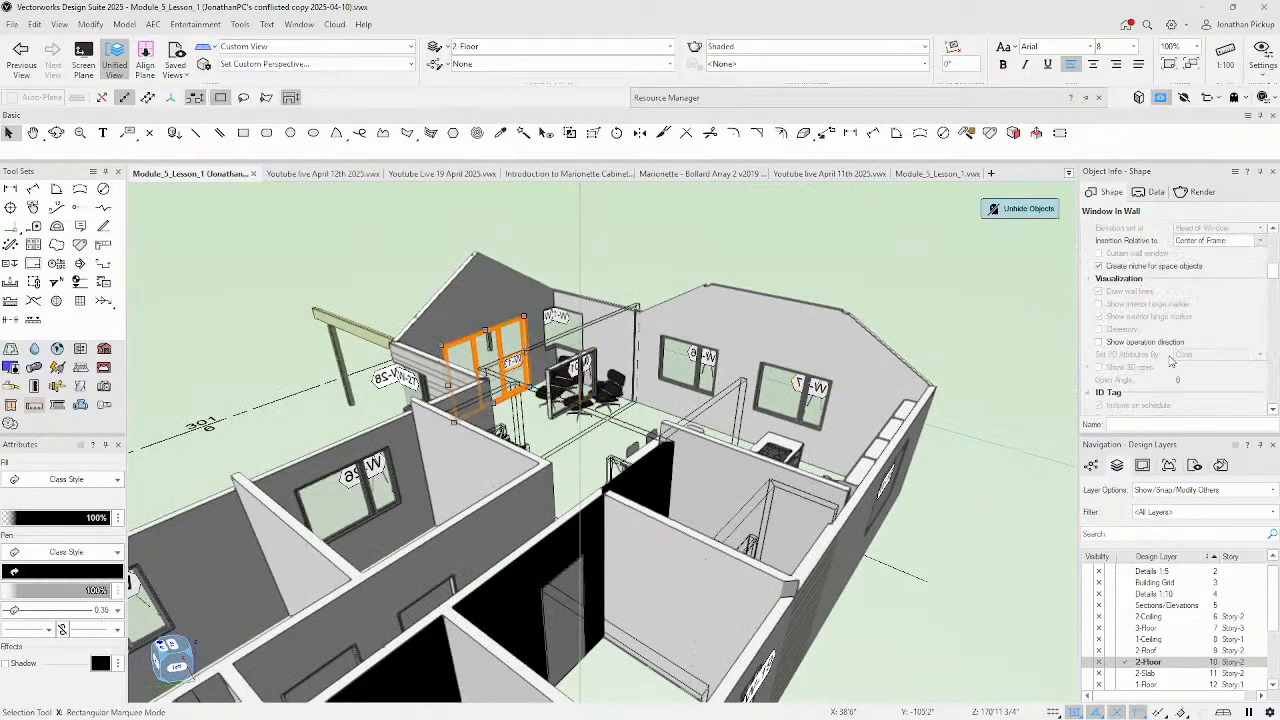
scroll(1135, 302, "down", 1)
scroll(1130, 305, "down", 1)
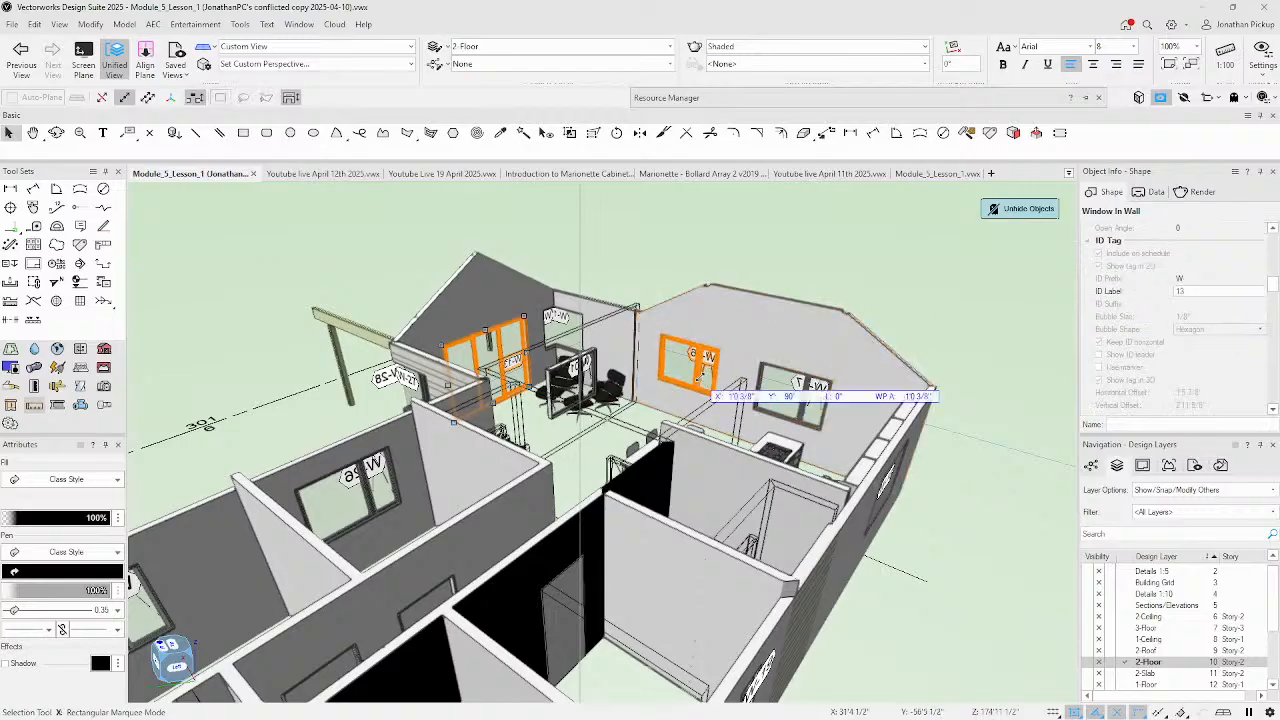
left_click(704, 370)
scroll(806, 455, "down", 2)
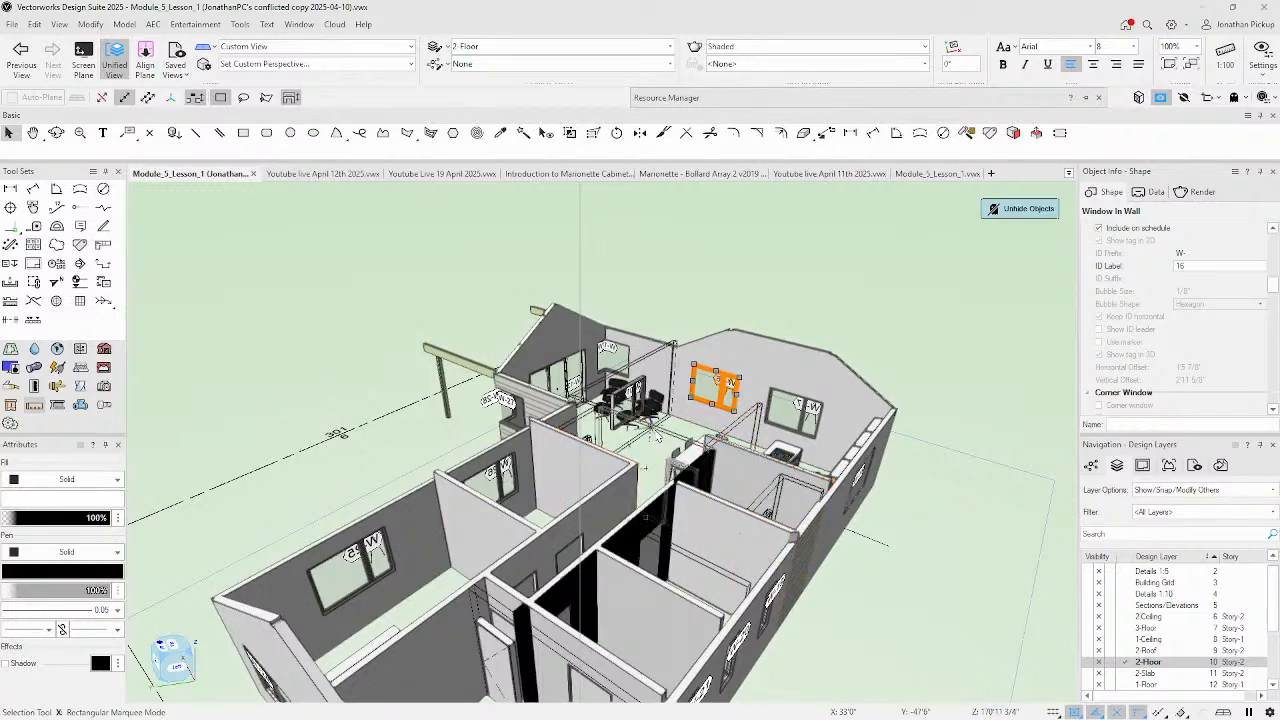
middle_click_drag(688, 460, 668, 410)
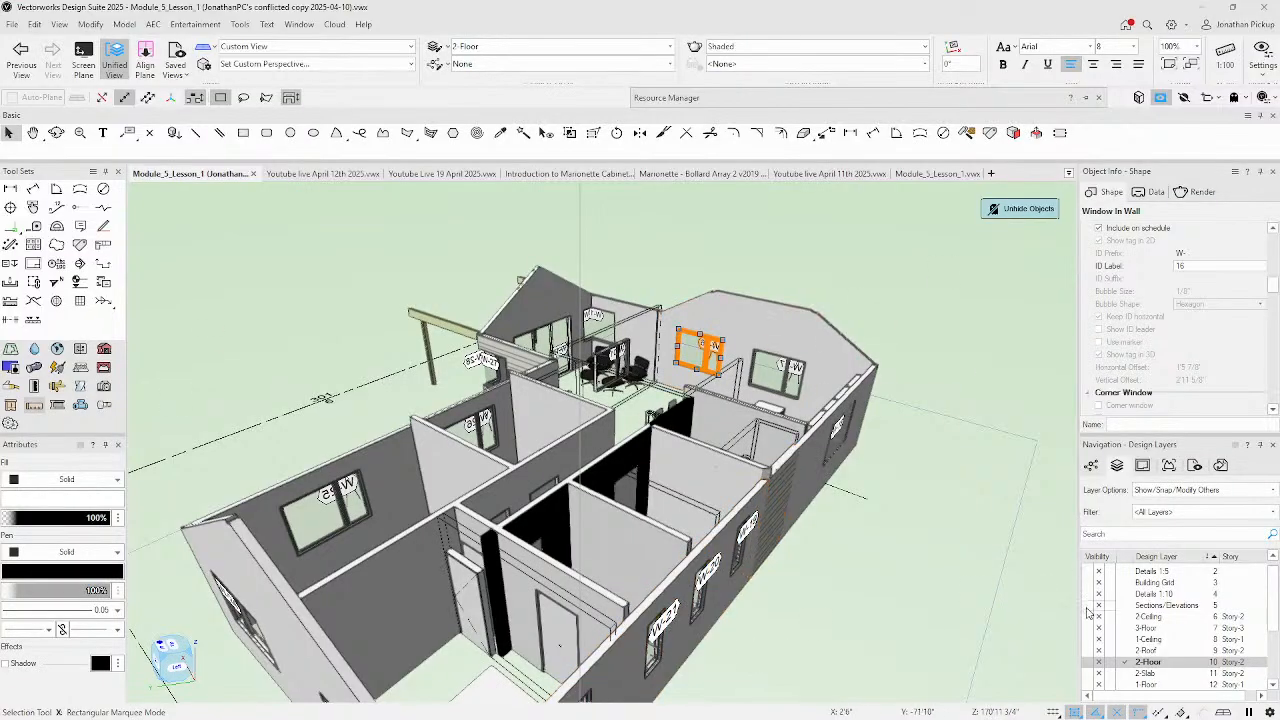
- Open sheet layer 700 Window Elevations and examine the window cells in the last rows of the Floor 2 legend
left_click(1143, 466)
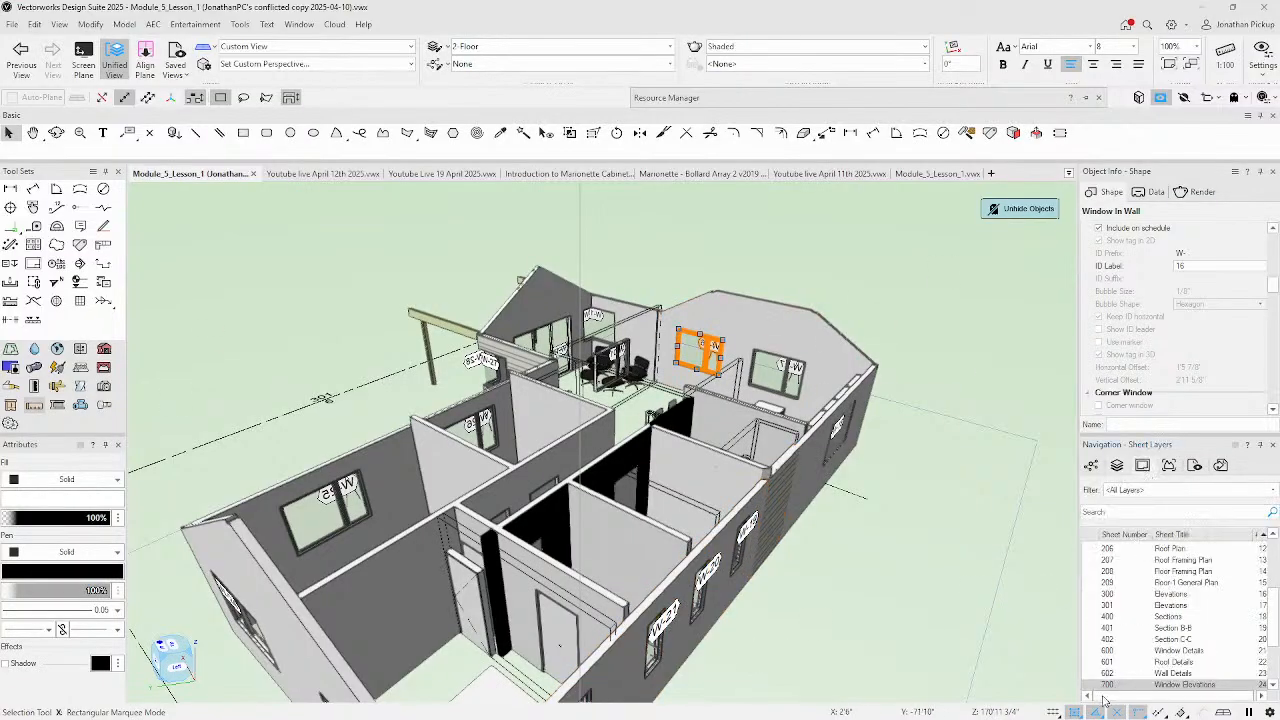
double_click(1105, 686)
scroll(634, 543, "down", 3)
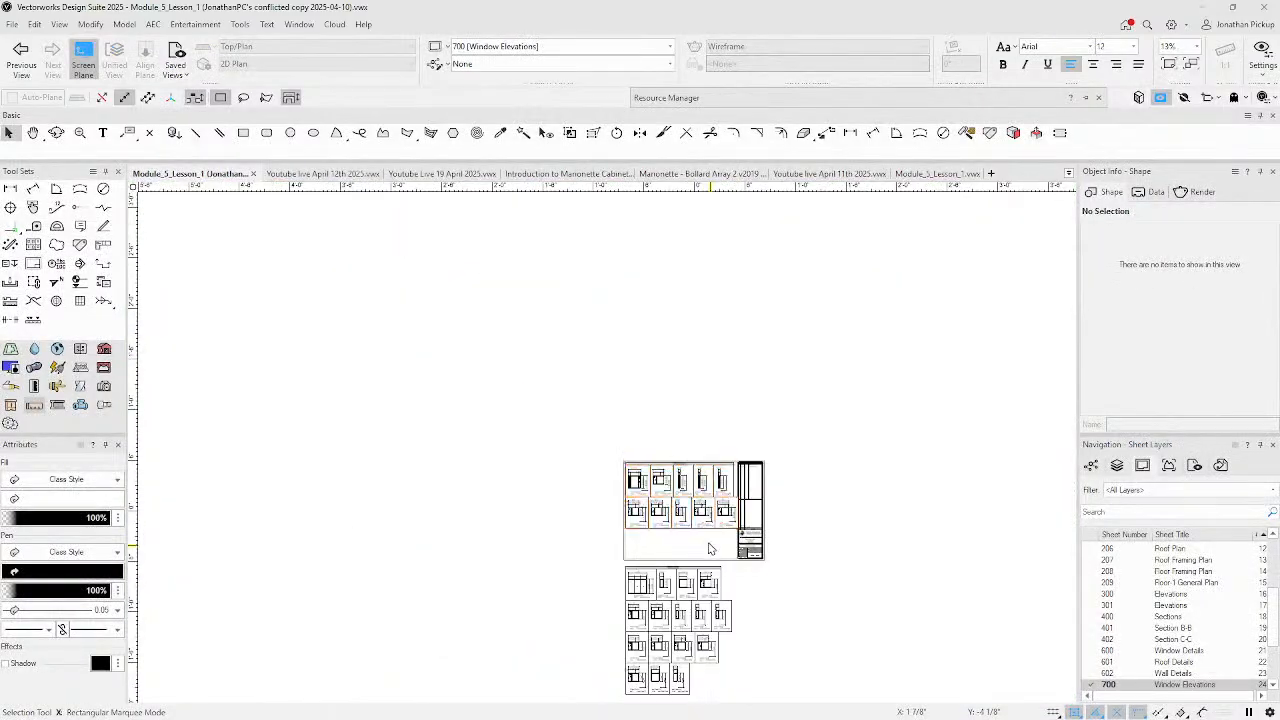
scroll(630, 548, "up", 6)
scroll(620, 542, "down", 2)
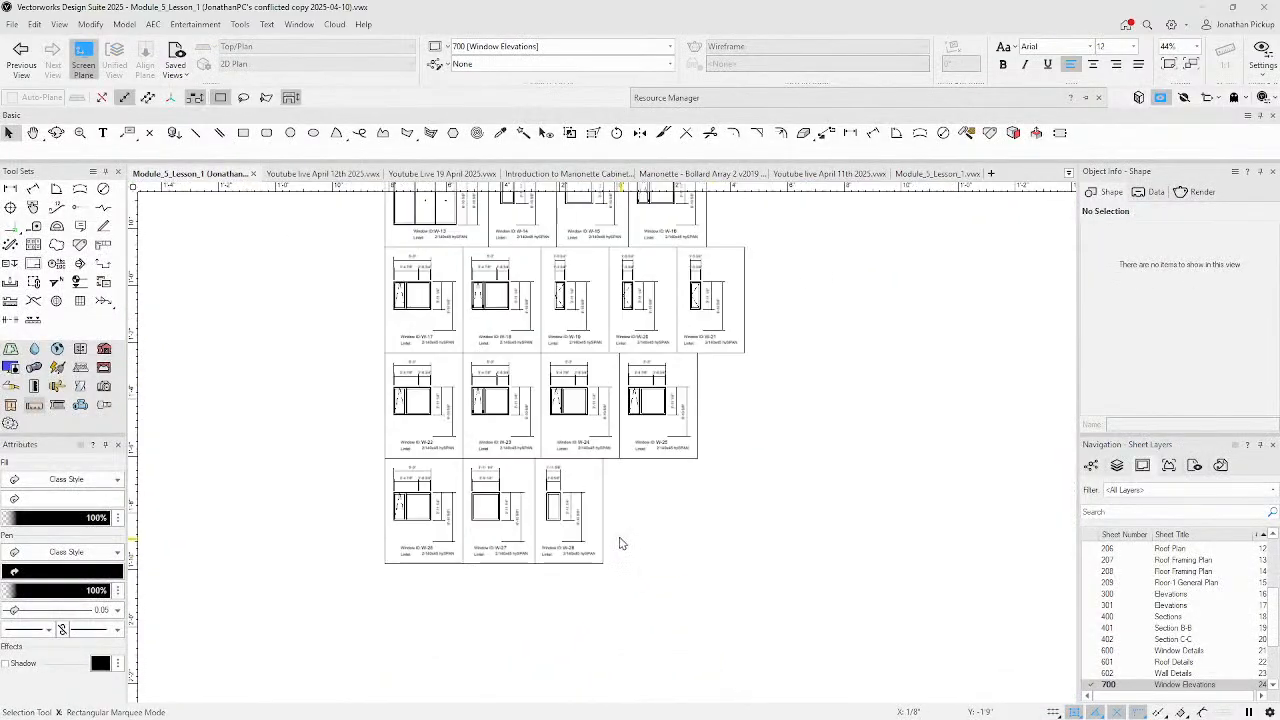
scroll(551, 491, "up", 4)
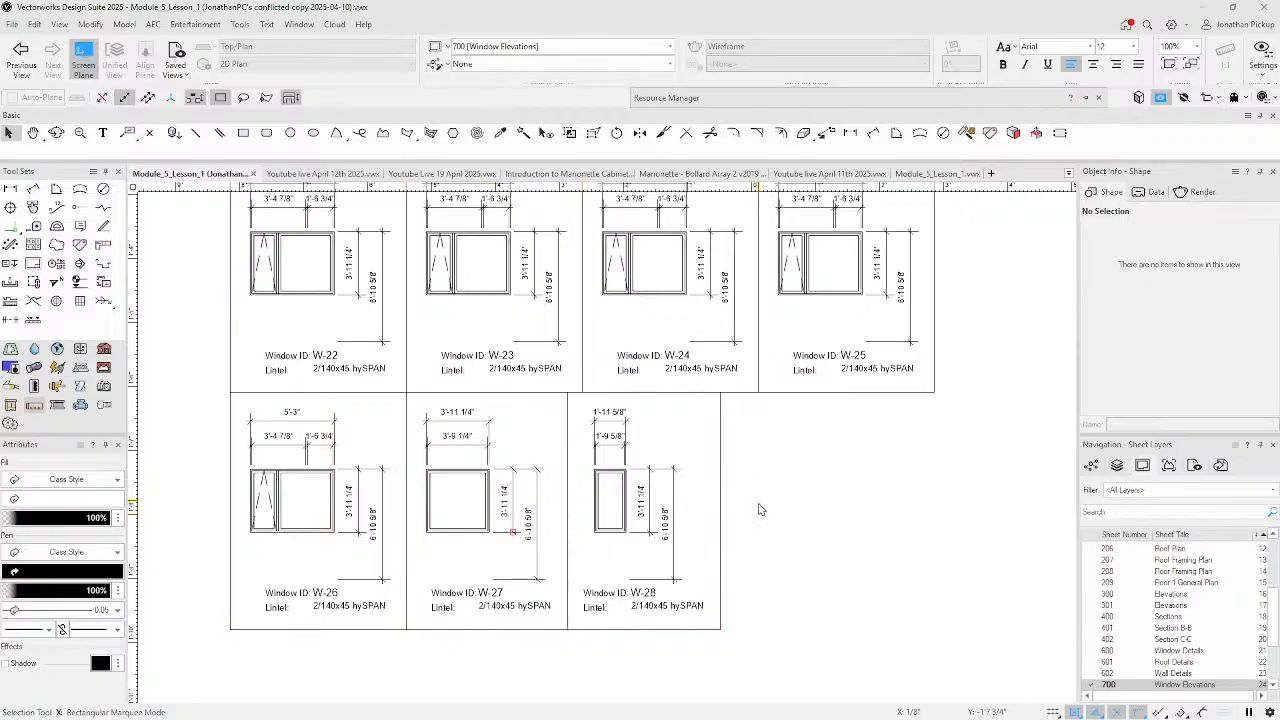
key("h")
left_click_drag(757, 509, 819, 616)
key("x")
scroll(781, 517, "down", 3)
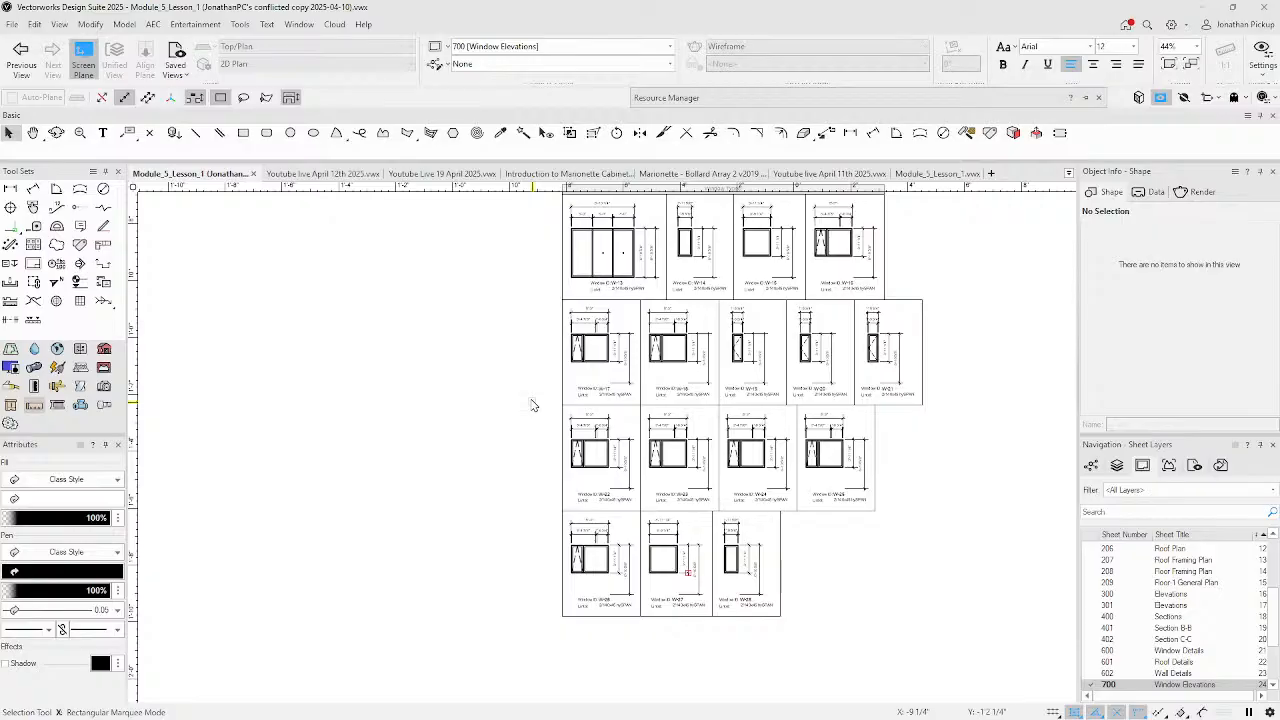
- Inspect the W-17 and W-18 cells of the Floor 2 legend up close, including their dimensions and lintel text
scroll(533, 400, "up", 3)
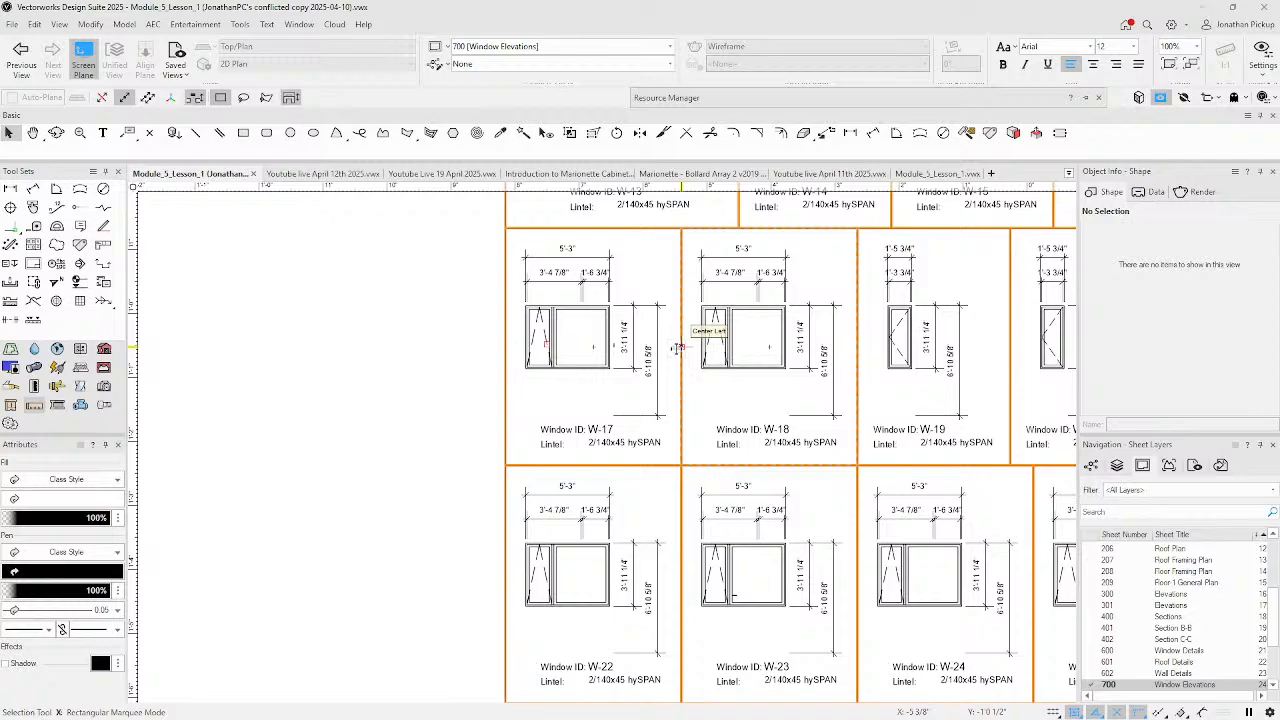
scroll(714, 362, "up", 2)
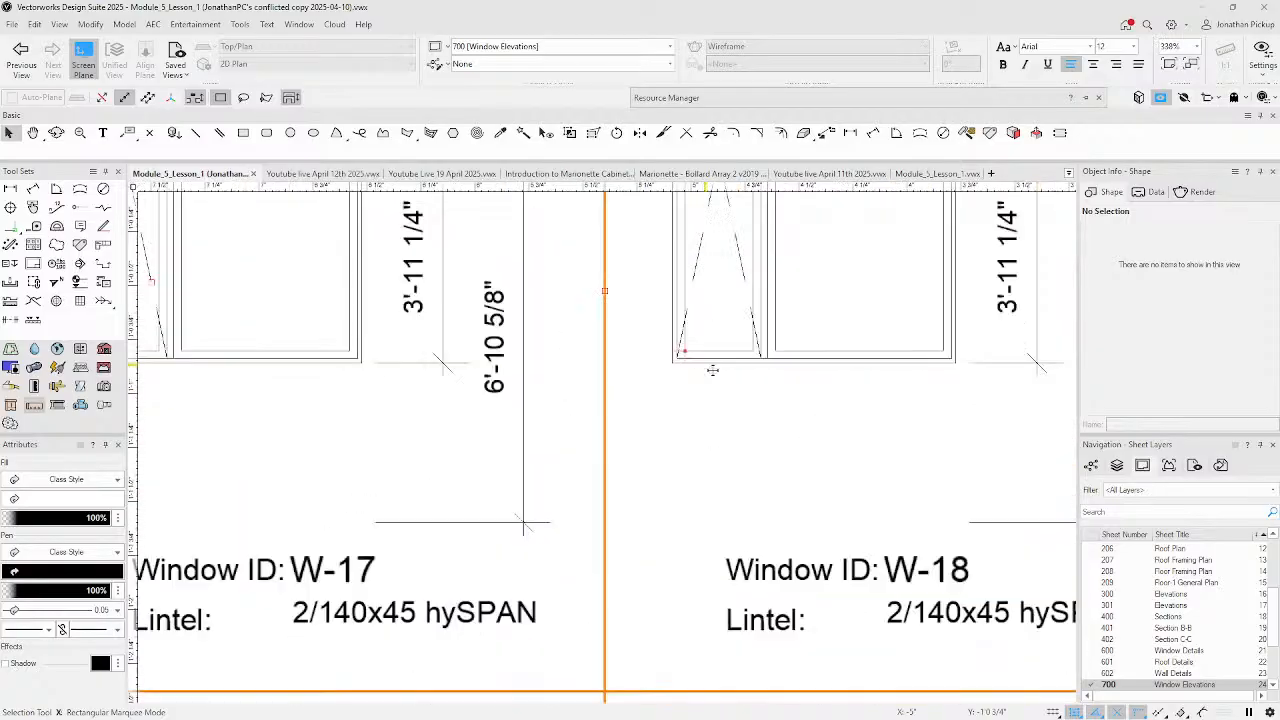
scroll(714, 370, "down", 1)
scroll(714, 376, "down", 6)
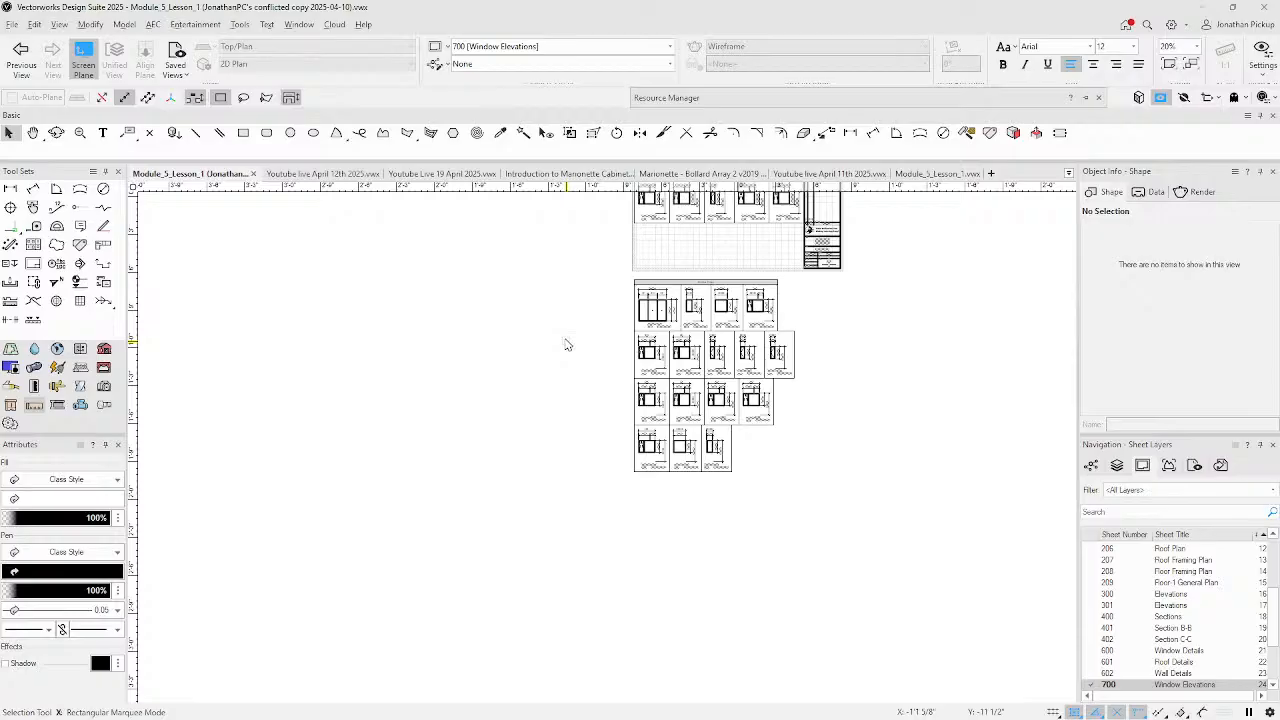
- Switch to Chrome, bring the "2304 Graphic Legends for Architects" manual into view, look over its cover and close it
key("alt+Tab")
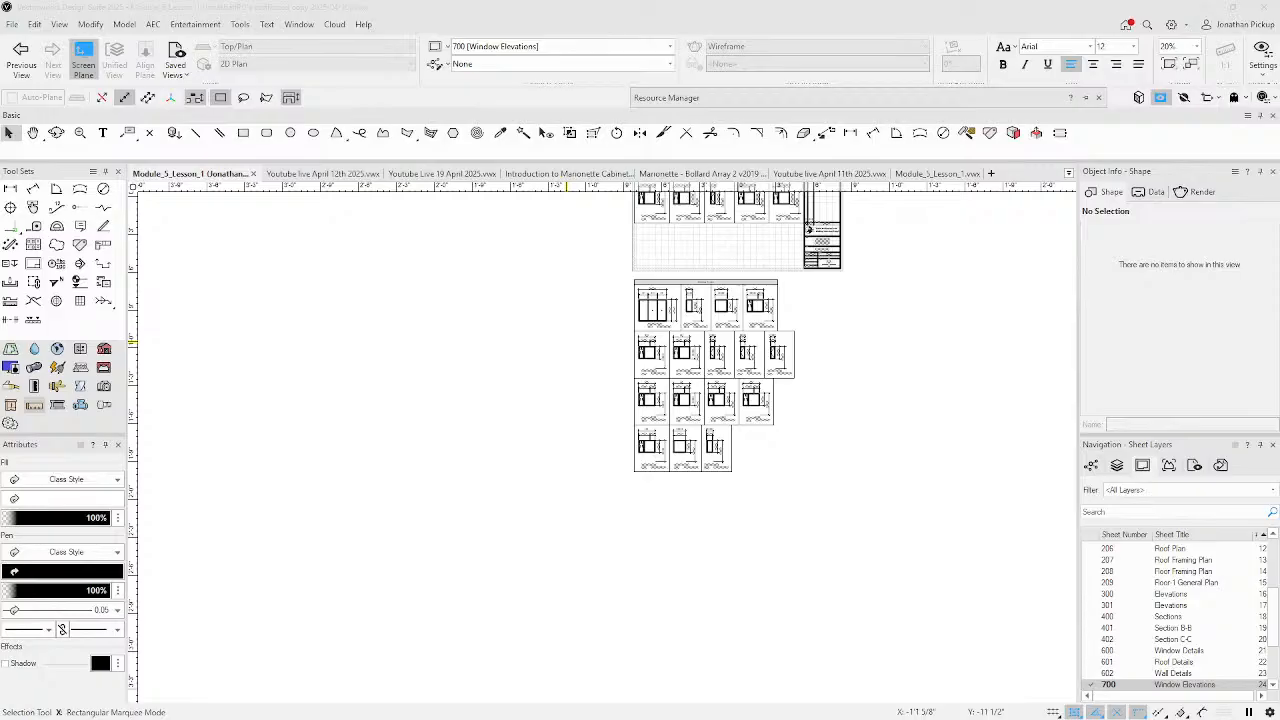
left_click_drag(0, 120, 523, 30)
scroll(680, 430, "down", 2)
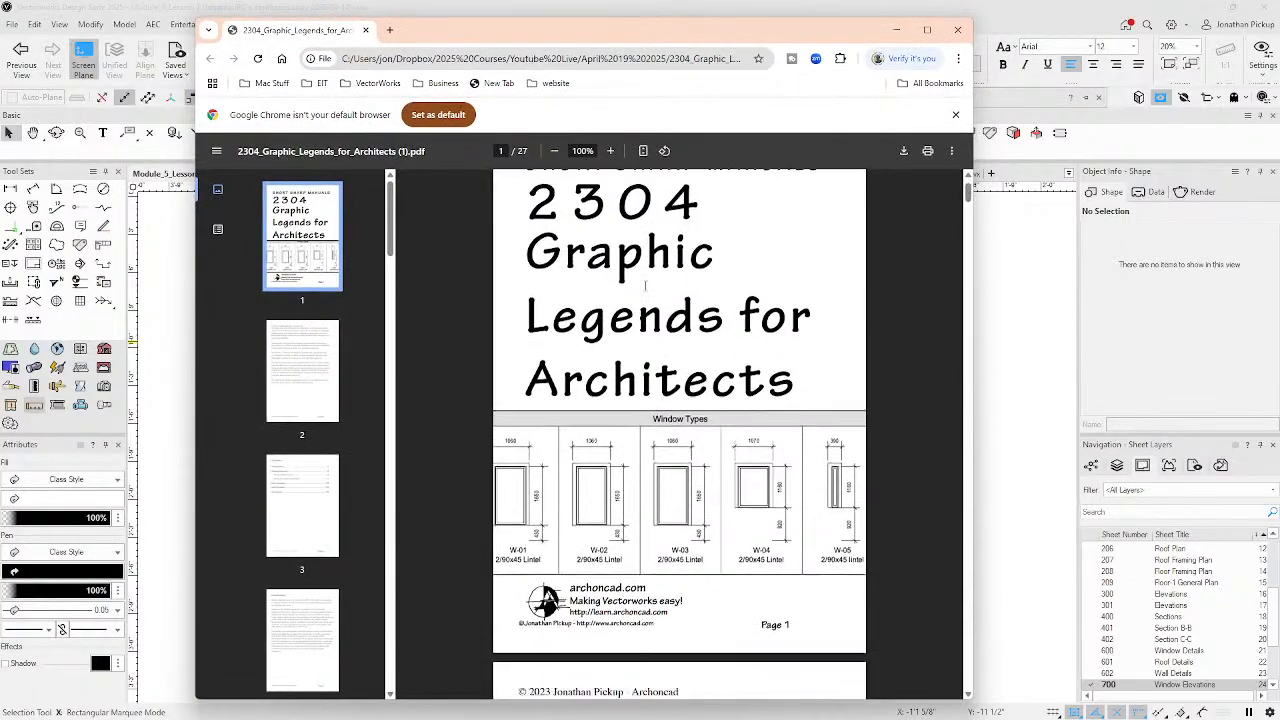
left_click_drag(968, 199, 914, 179)
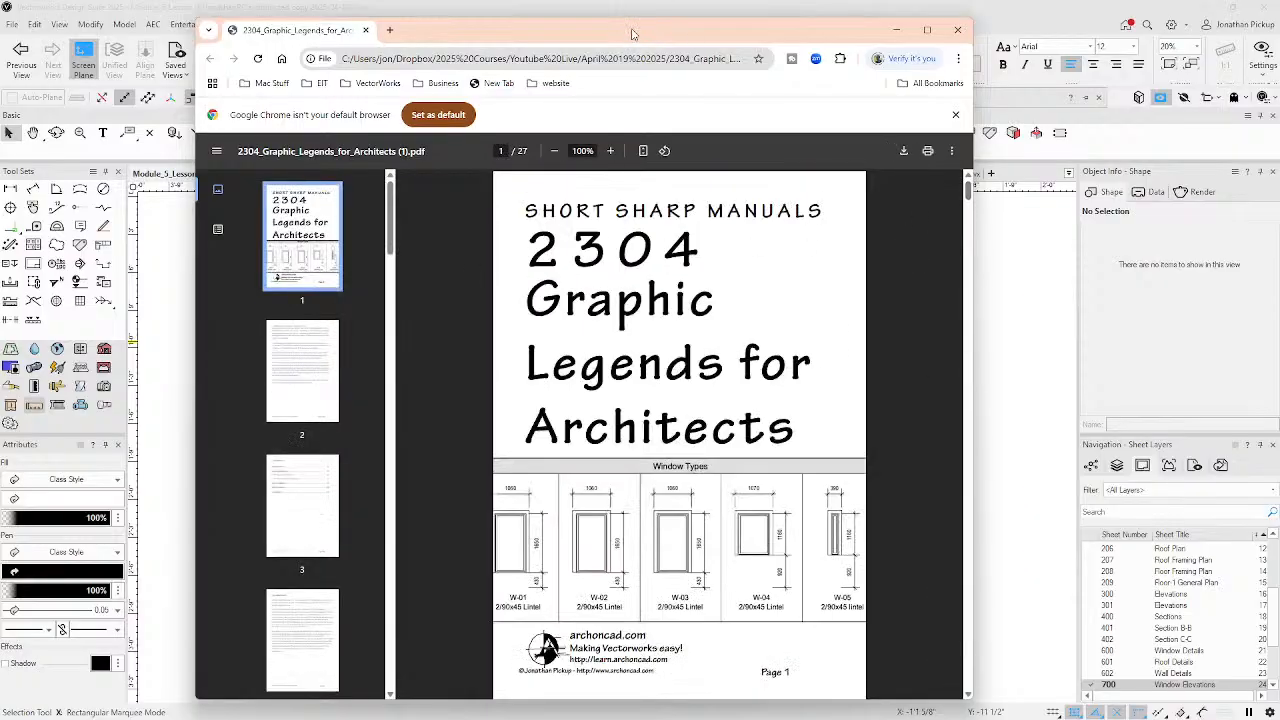
left_click(366, 30)
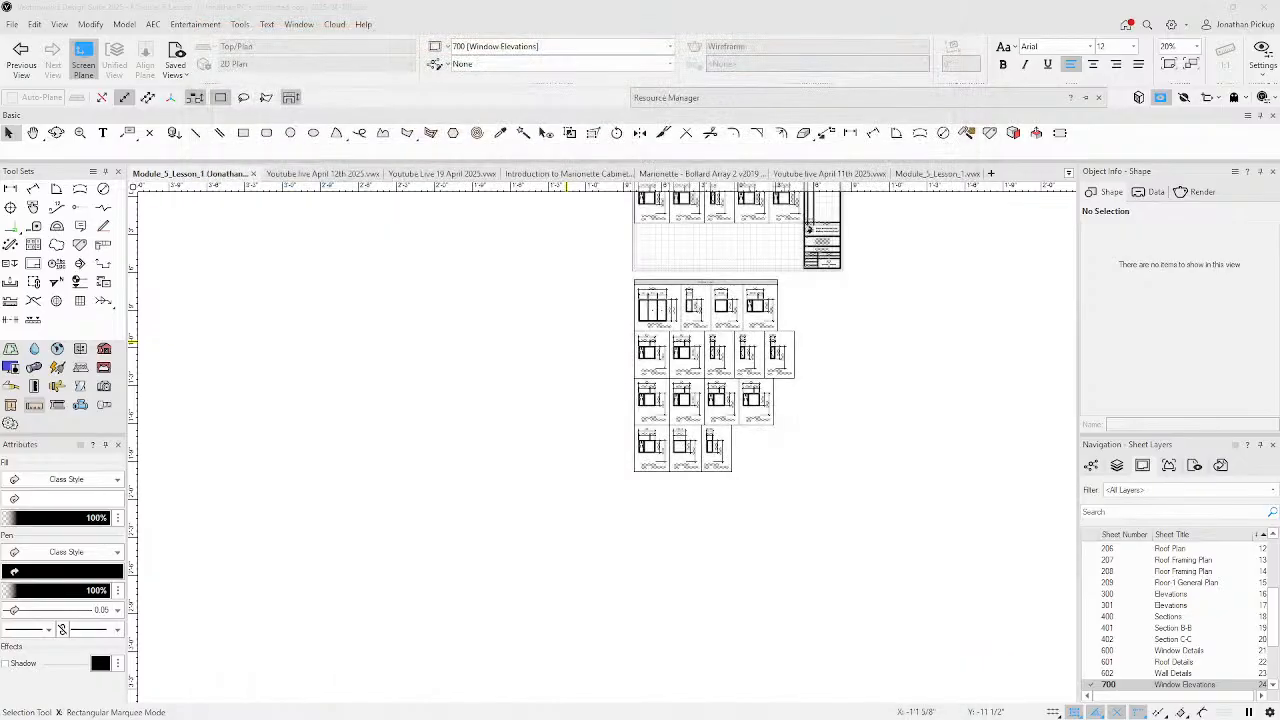
- Bring the 1511_Marionette.pdf manual into view in Chrome, browse its page thumbnails and go to page 5
left_click_drag(0, 130, 568, 14)
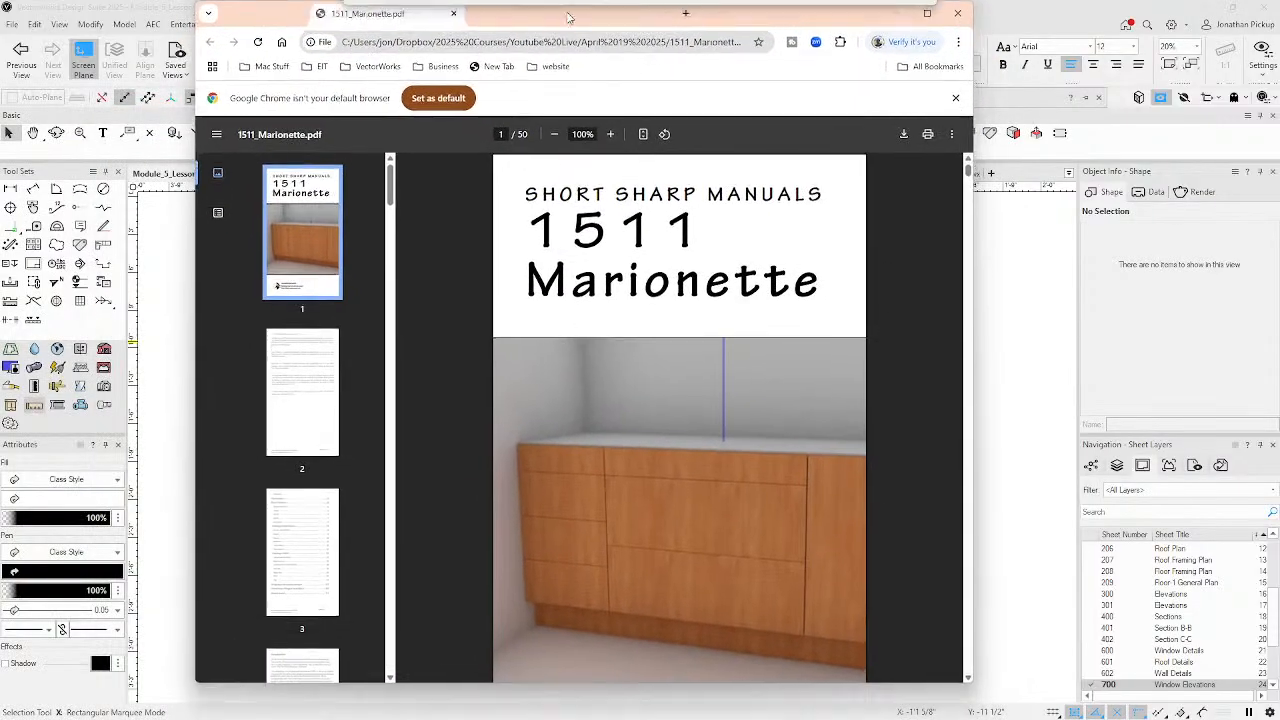
scroll(371, 300, "down", 10)
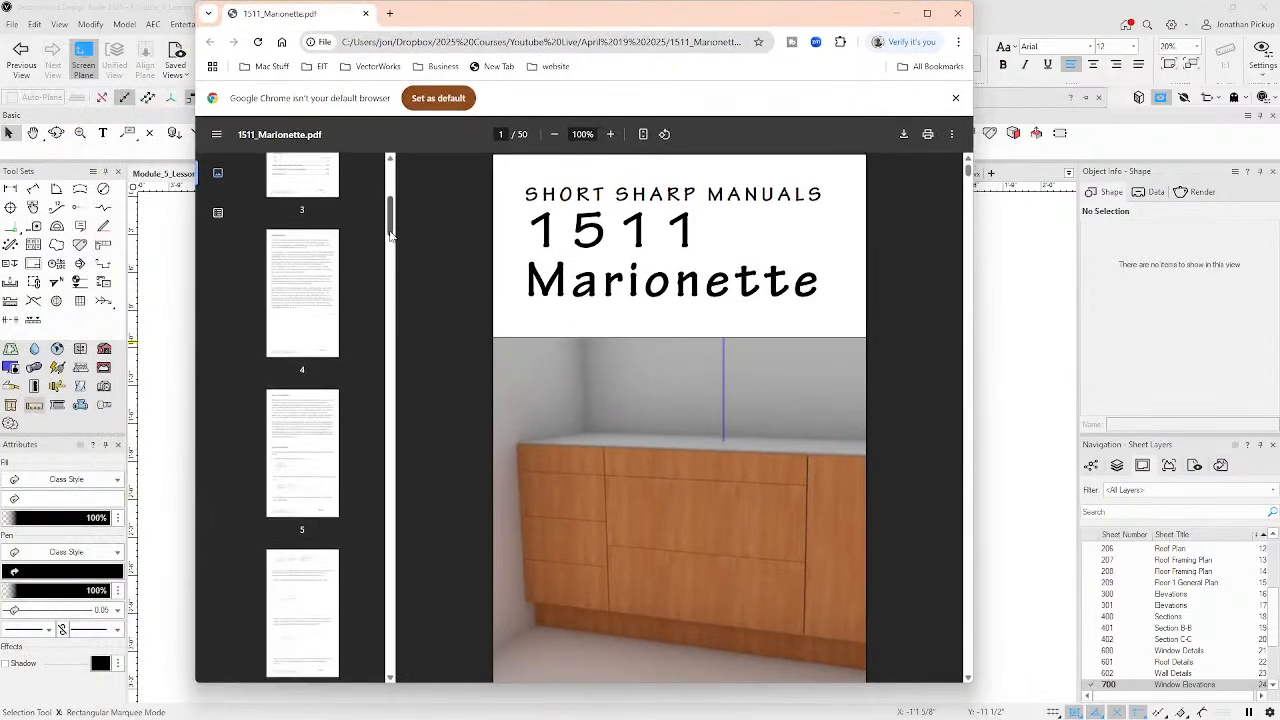
scroll(367, 302, "up", 3)
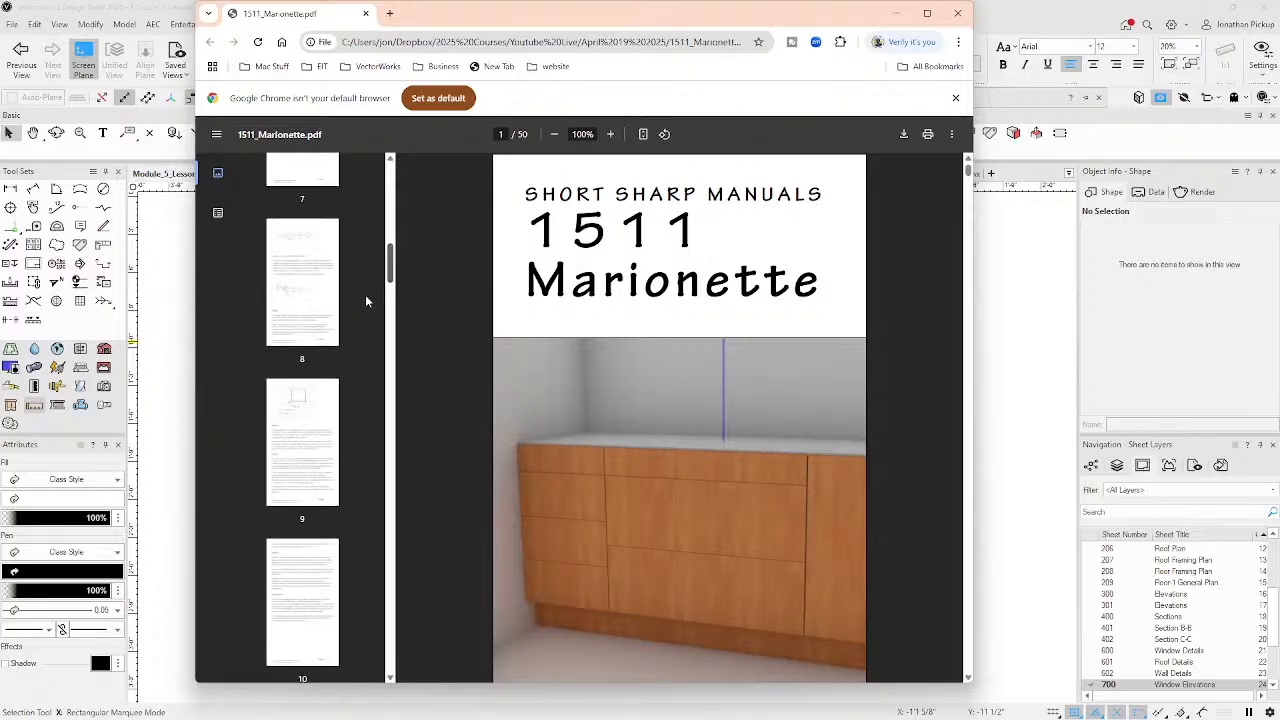
left_click(292, 248)
scroll(300, 252, "up", 3)
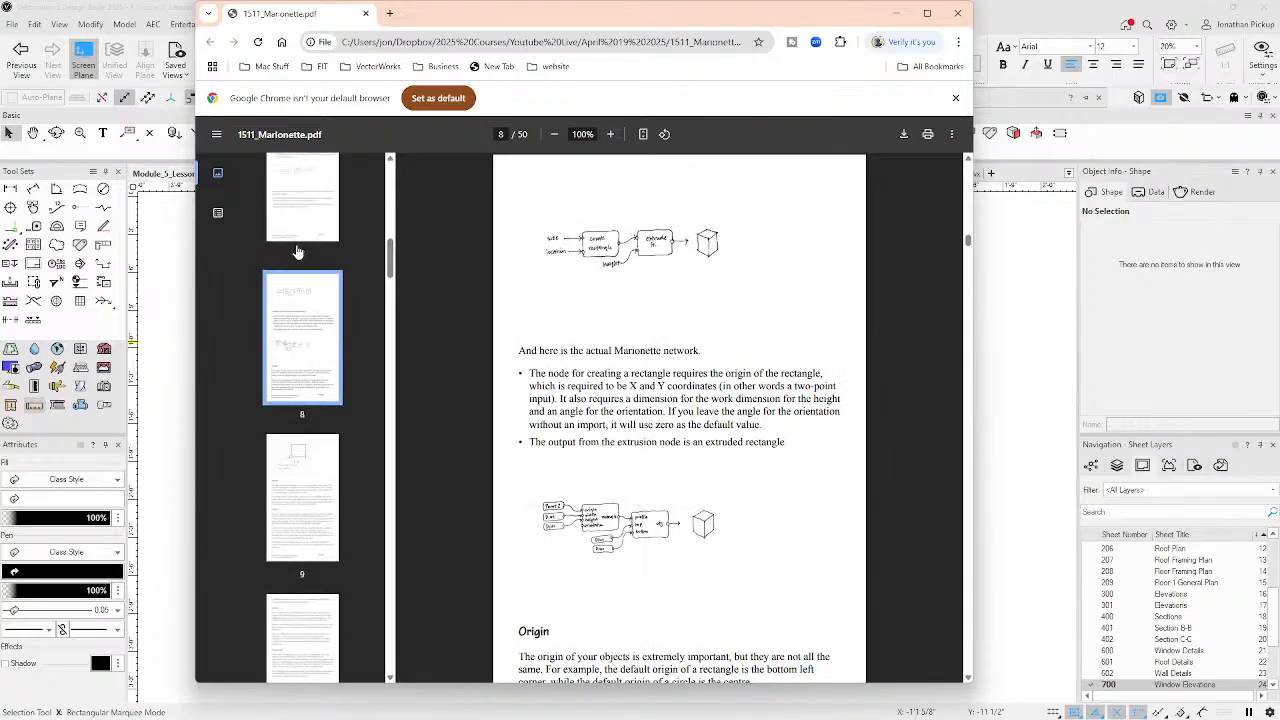
scroll(305, 253, "up", 5)
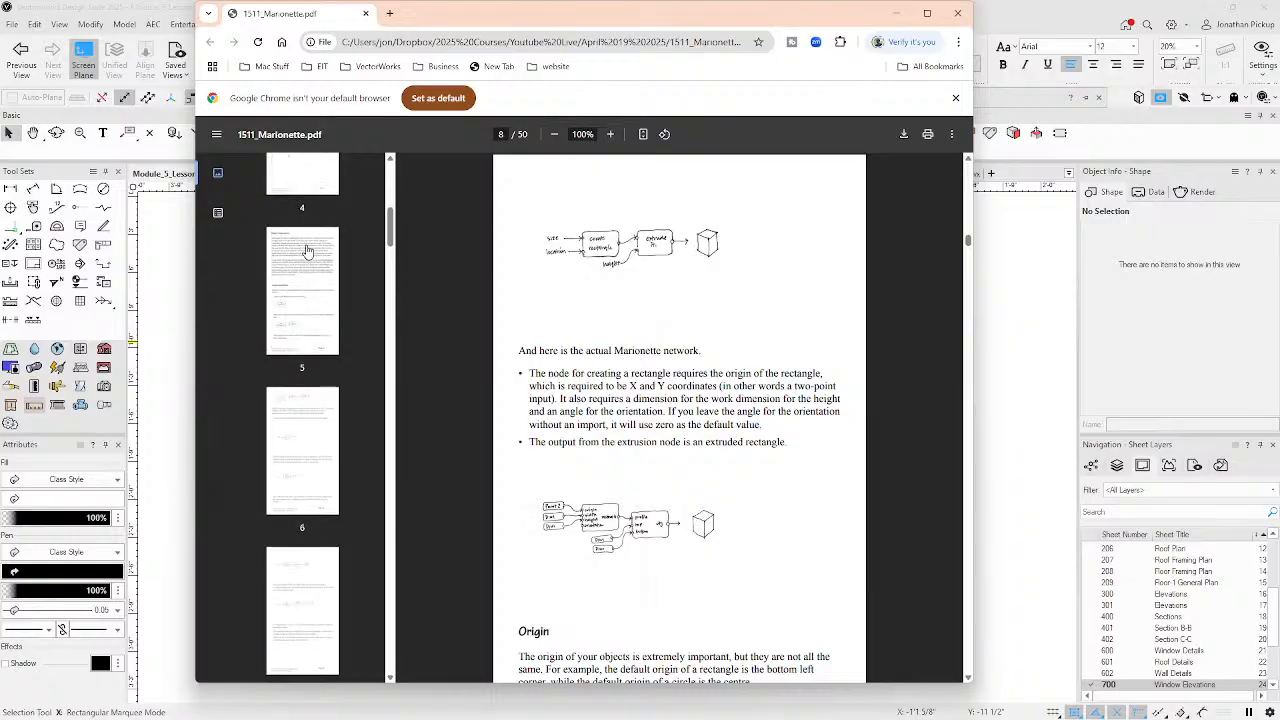
left_click(303, 393)
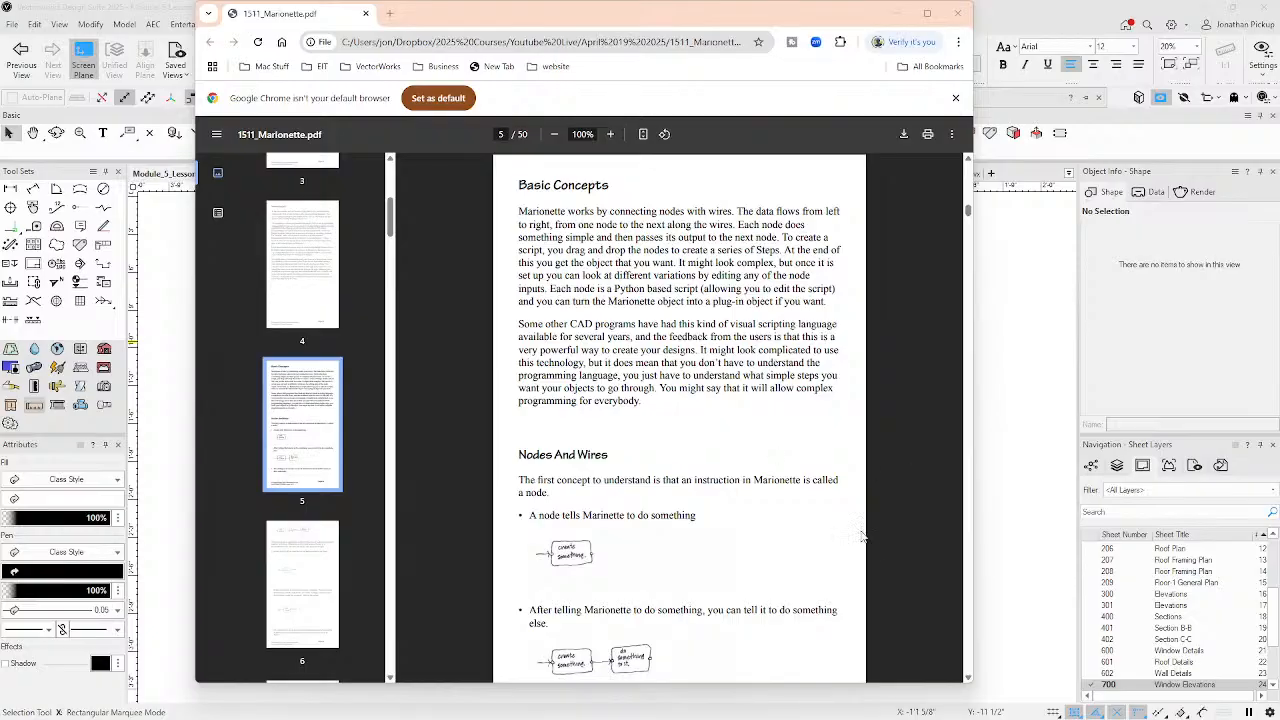
- Widen the browser window, enlarge the manual to 150% and read Basic Concepts and Nodes And Wires on page 5
left_click_drag(977, 270, 1201, 270)
left_click(726, 134)
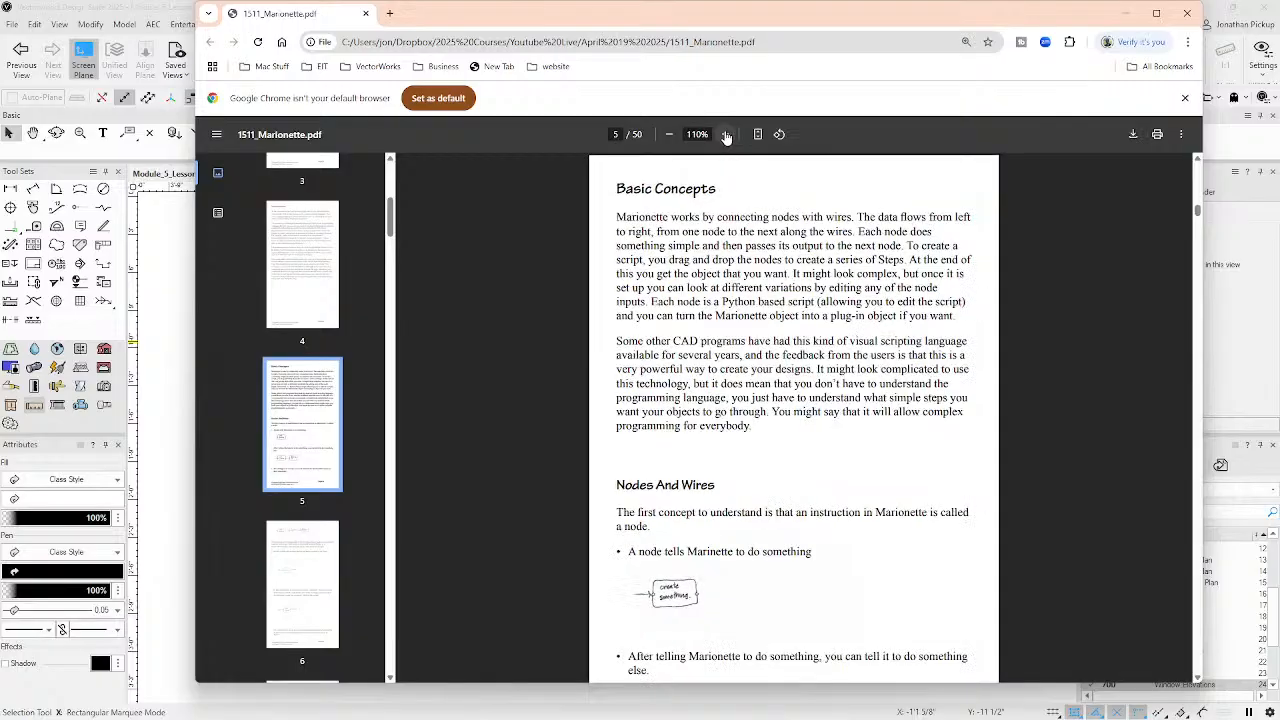
left_click(726, 134)
left_click(726, 134)
scroll(883, 293, "down", 4)
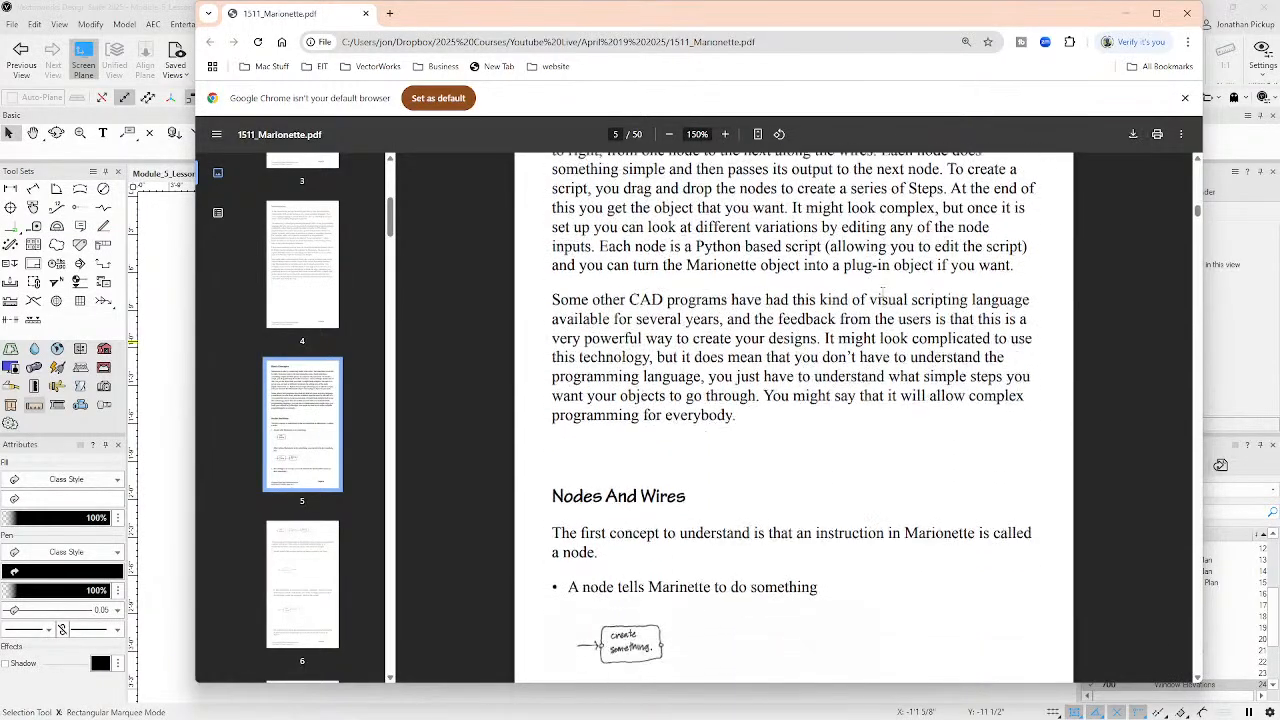
scroll(883, 293, "down", 1)
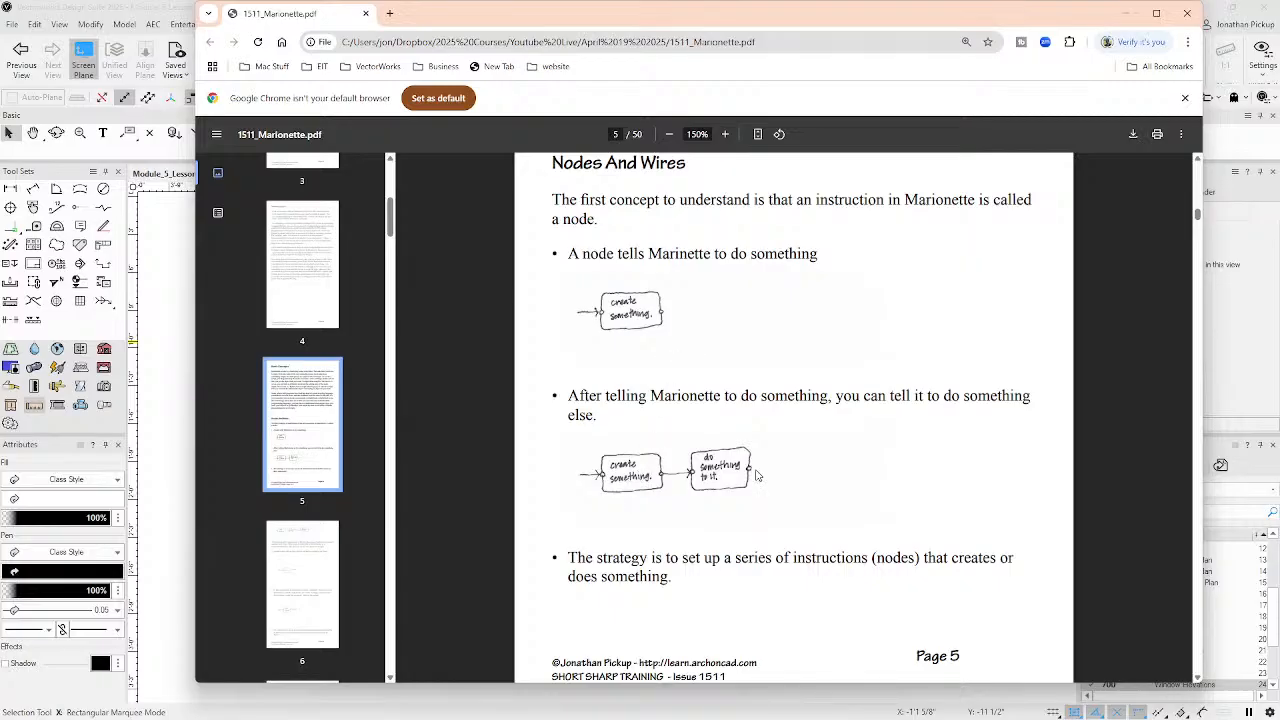
- Compare the diagrams of two and three chained nodes on pages 5 and 6 of the Marionette manual
scroll(742, 474, "down", 3)
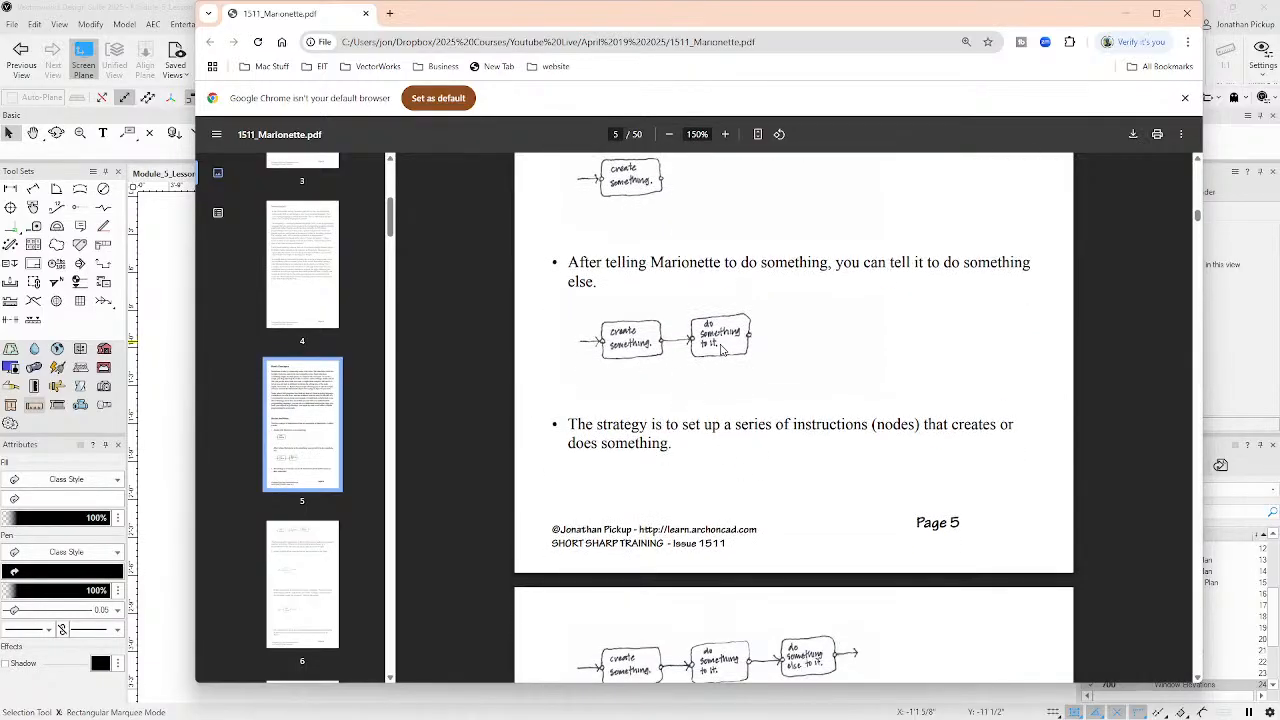
scroll(720, 347, "down", 5)
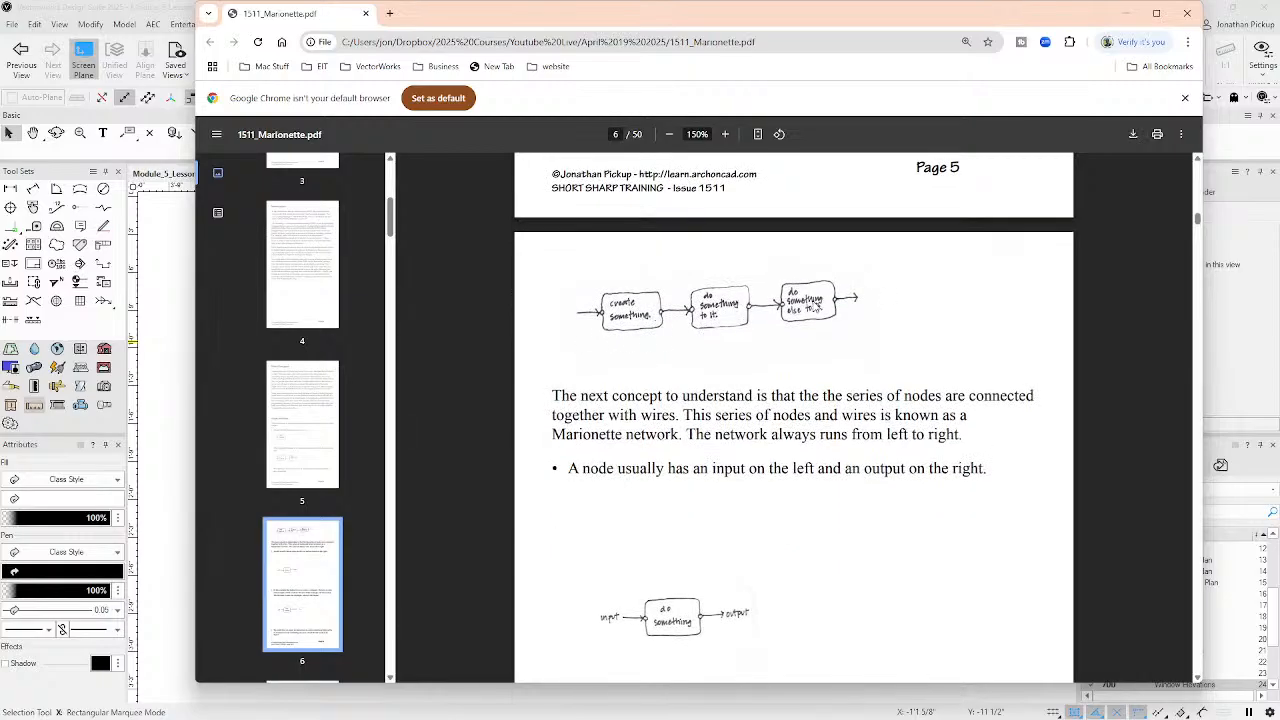
scroll(803, 338, "down", 2)
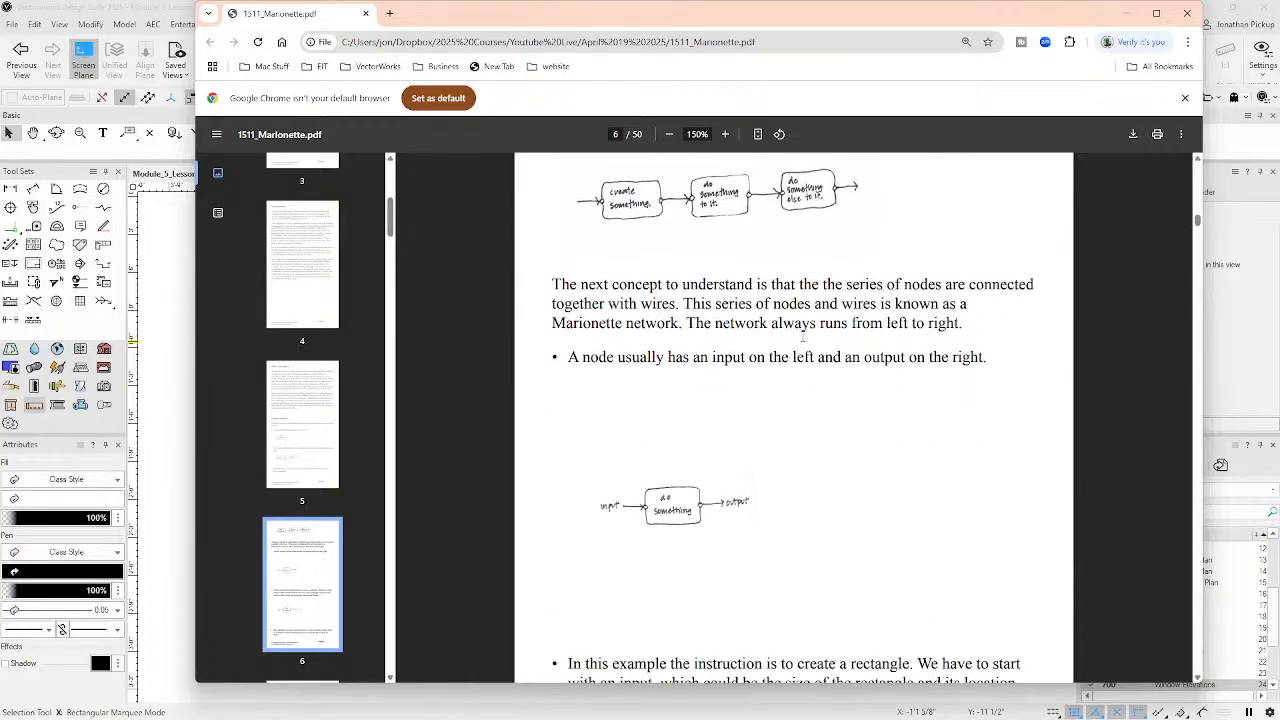
scroll(803, 338, "up", 5)
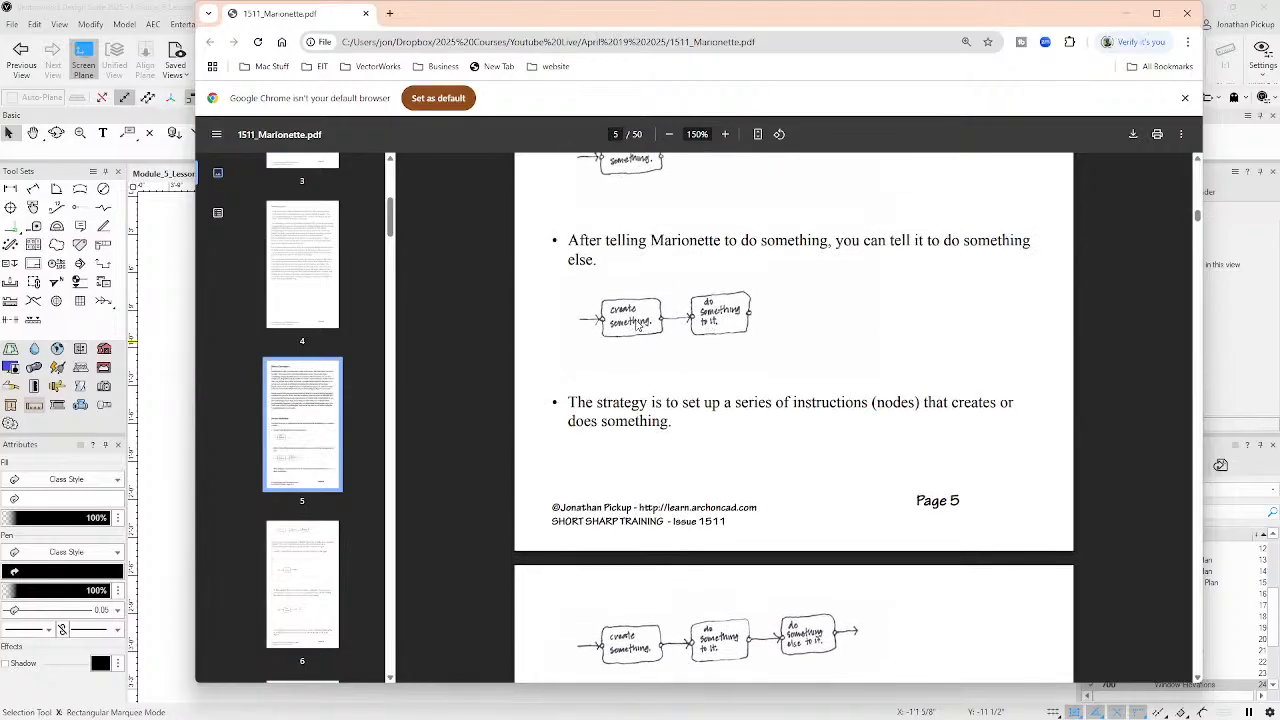
scroll(660, 437, "down", 5)
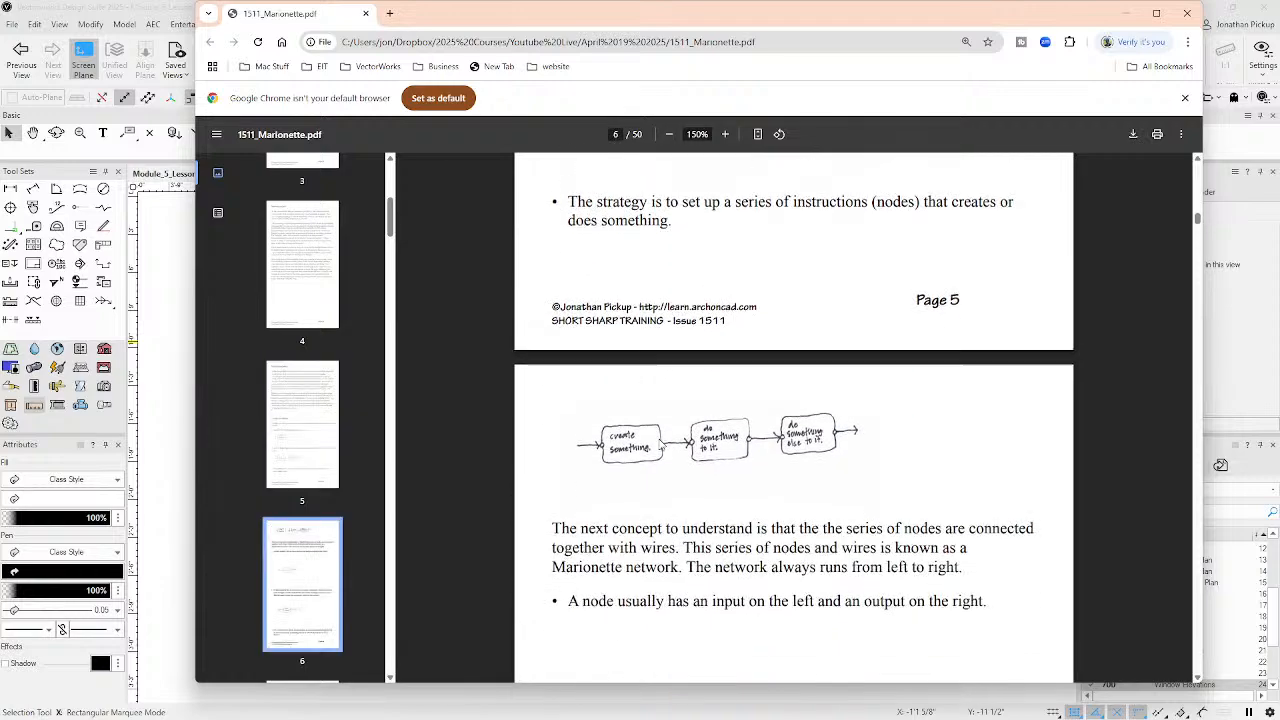
- Read the input and output examples on pages 6 and 7, covering creating a rectangle and extruding it
scroll(660, 437, "down", 2)
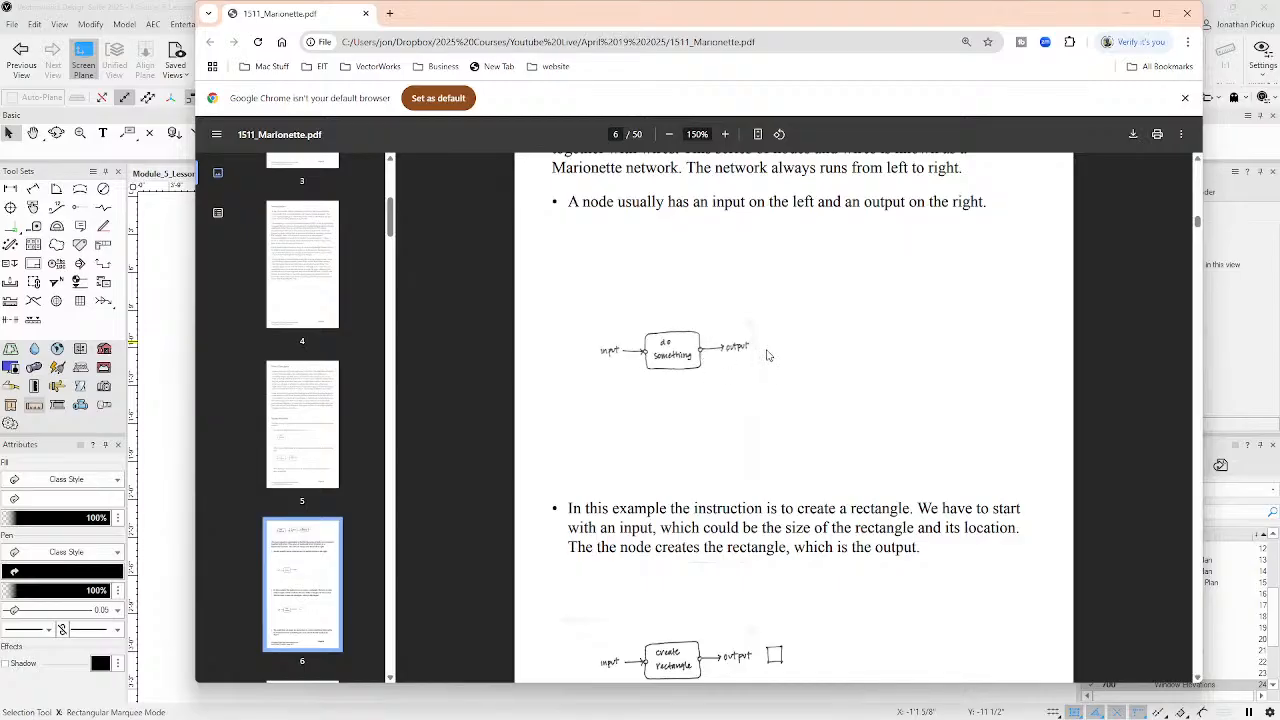
scroll(667, 366, "down", 3)
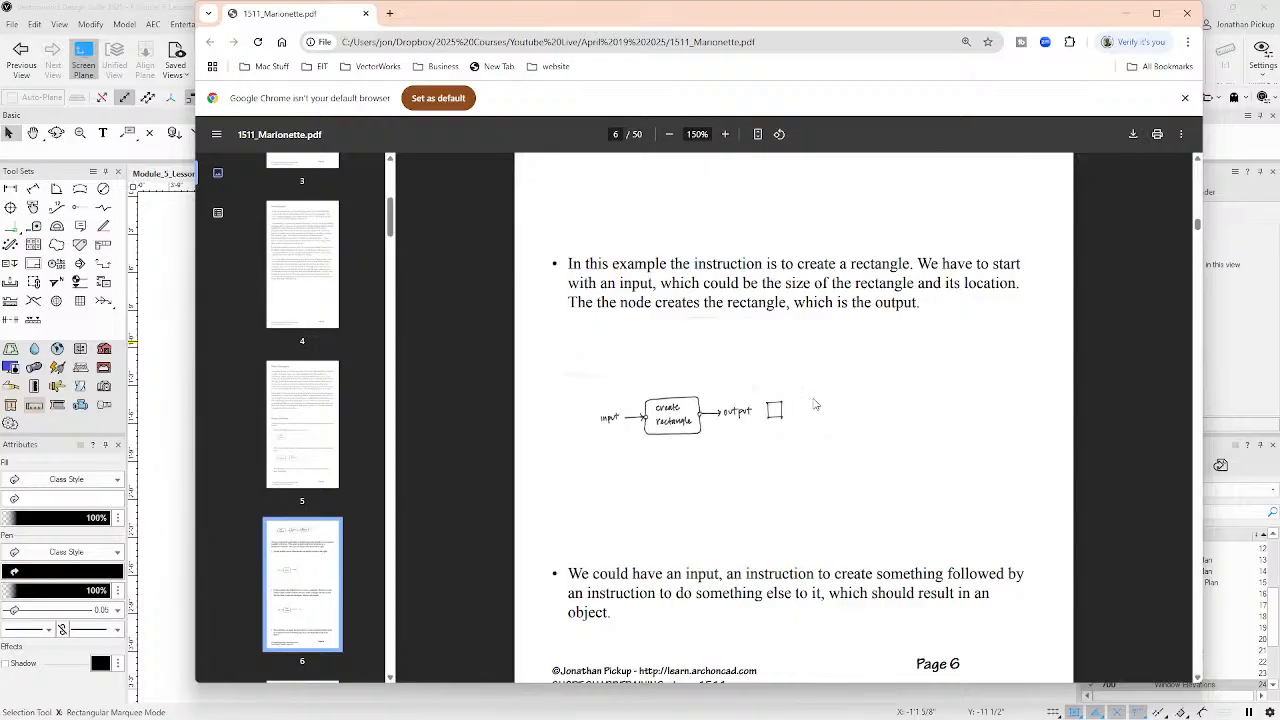
scroll(815, 405, "down", 3)
scroll(810, 400, "down", 5)
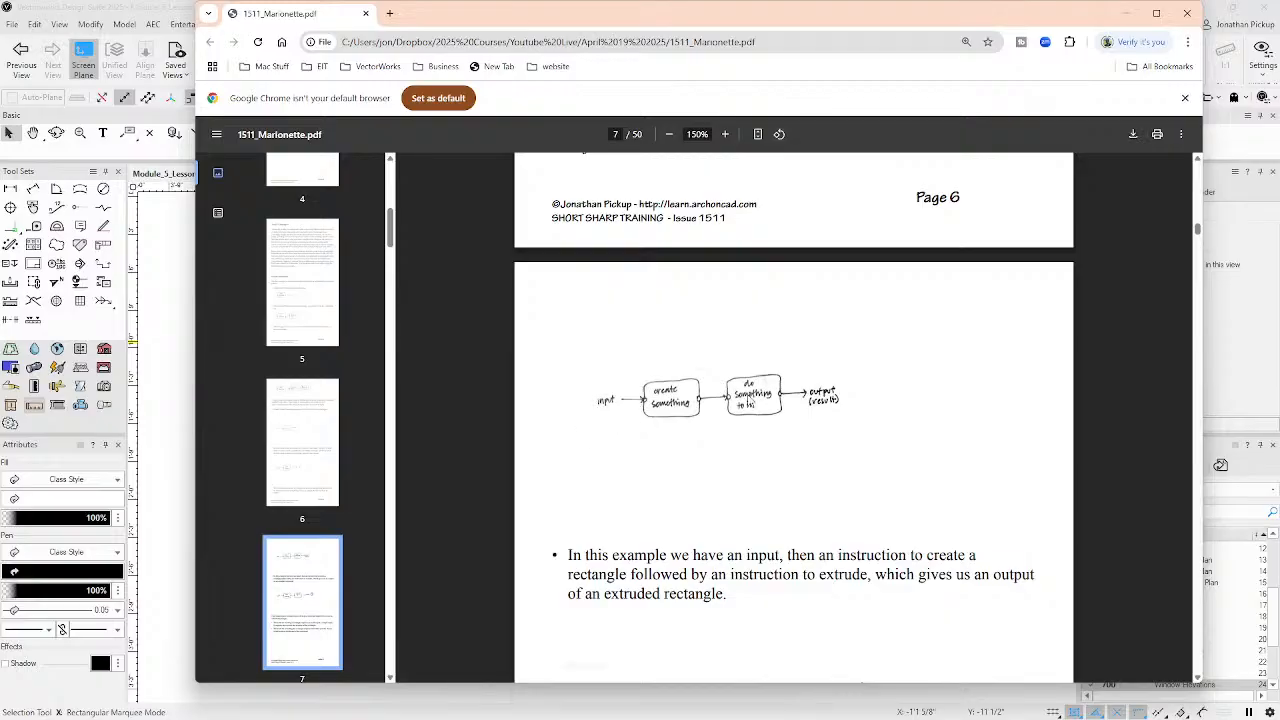
scroll(771, 403, "down", 3)
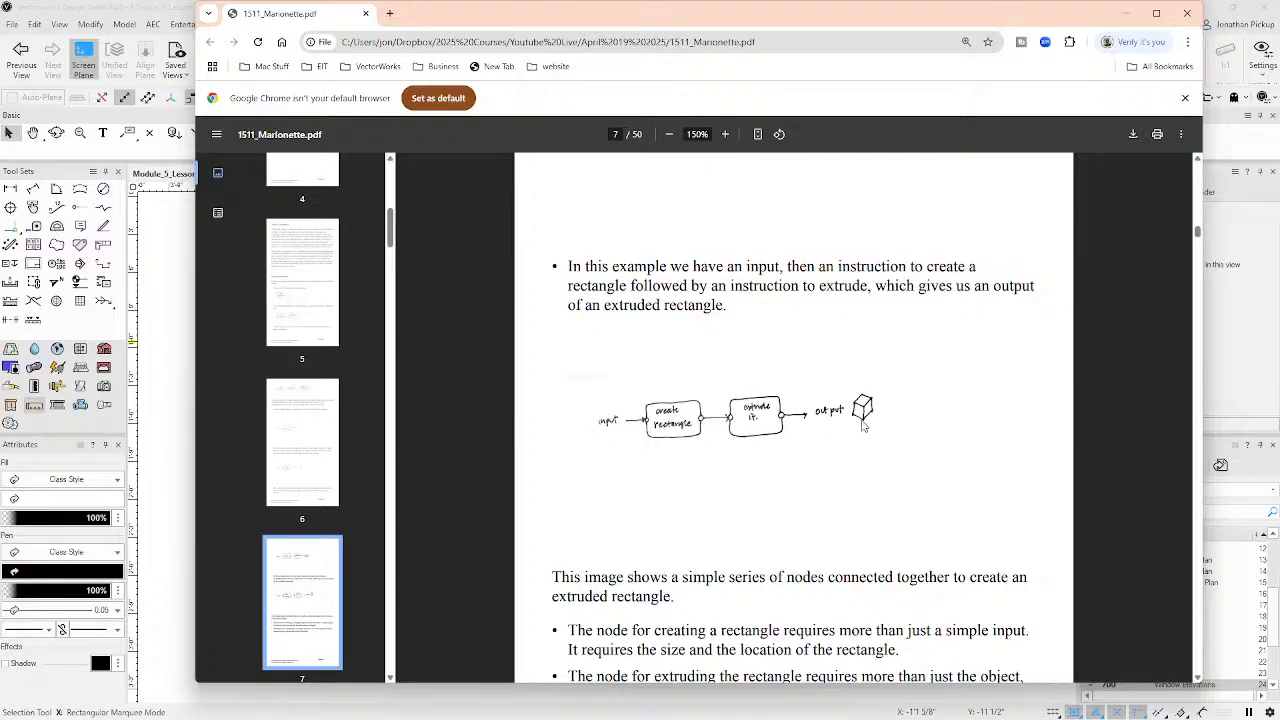
scroll(860, 422, "down", 5)
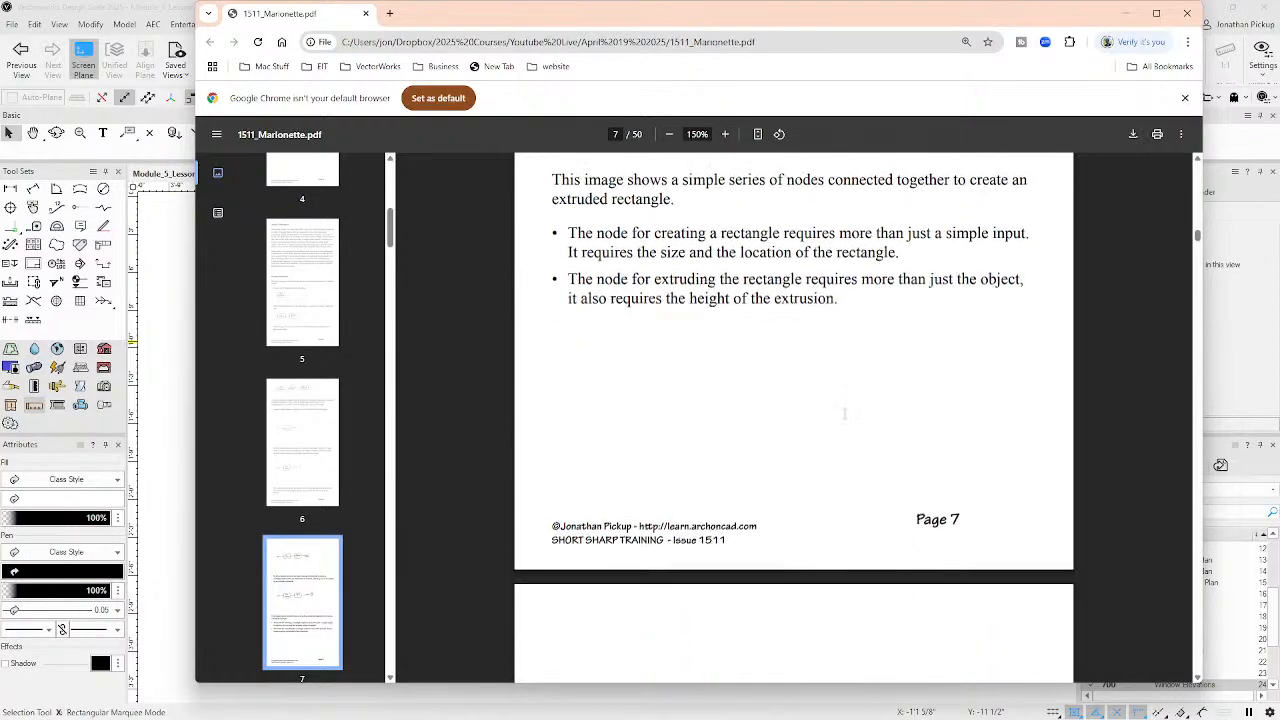